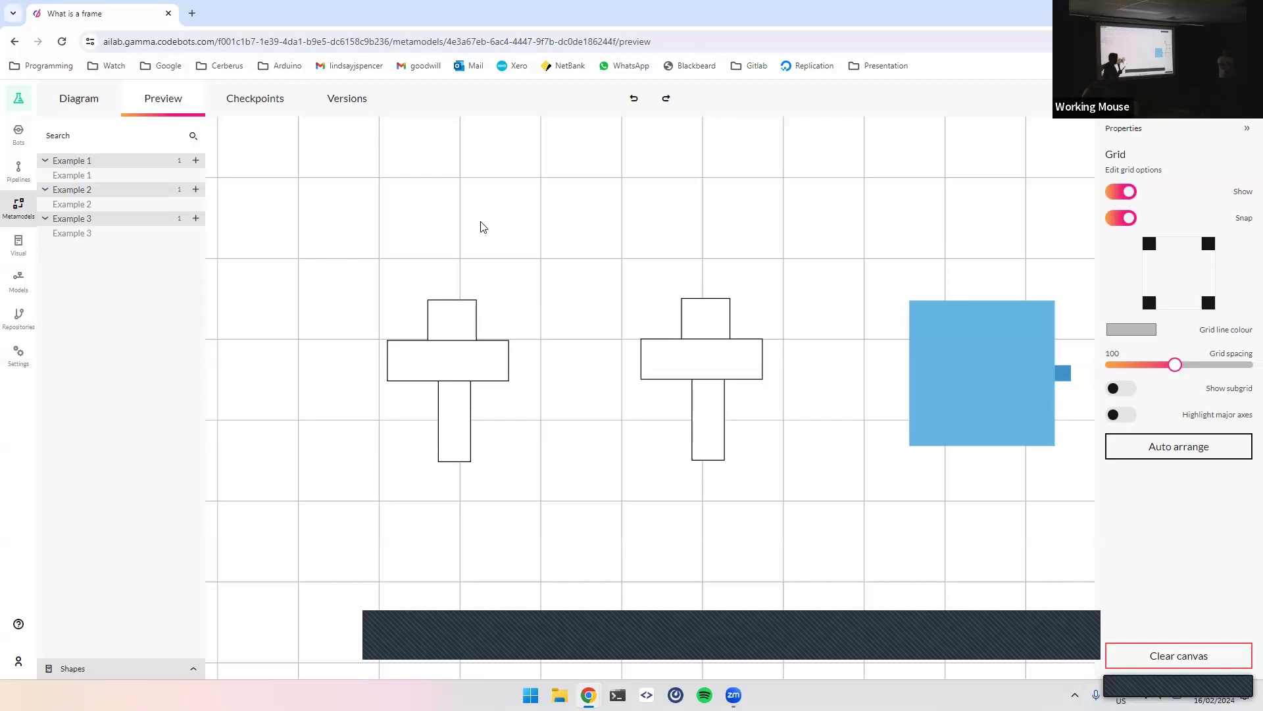
# Select the Example 1 frame to show its bounds, and shift the Example 2 frame slightly down and to the right
pyautogui.click(445, 367)
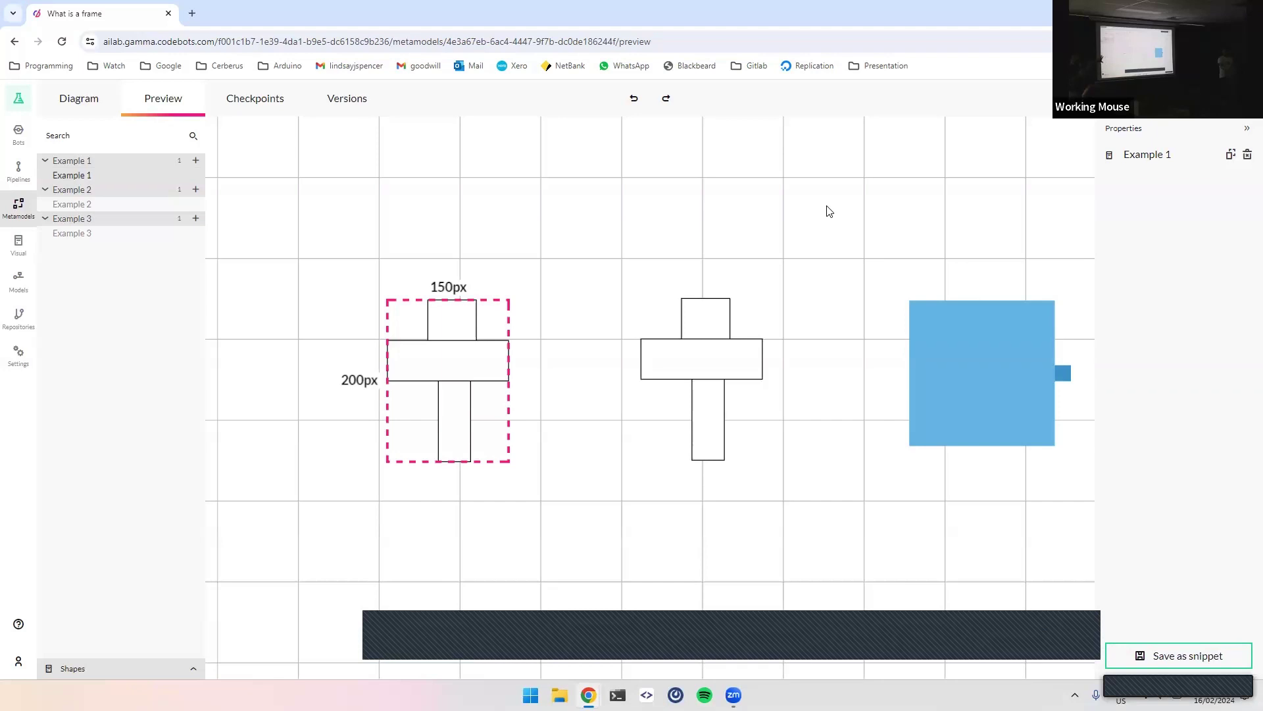
pyautogui.click(713, 363)
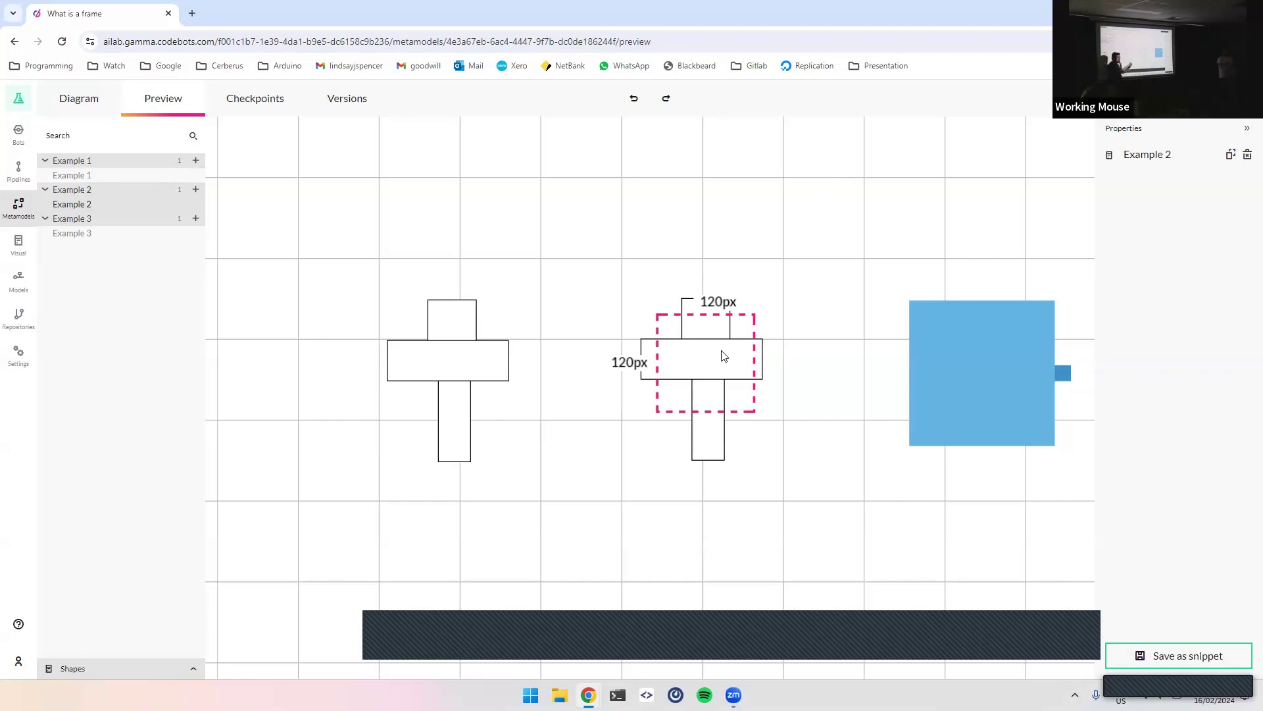
pyautogui.moveTo(723, 356); pyautogui.dragTo(763, 389)
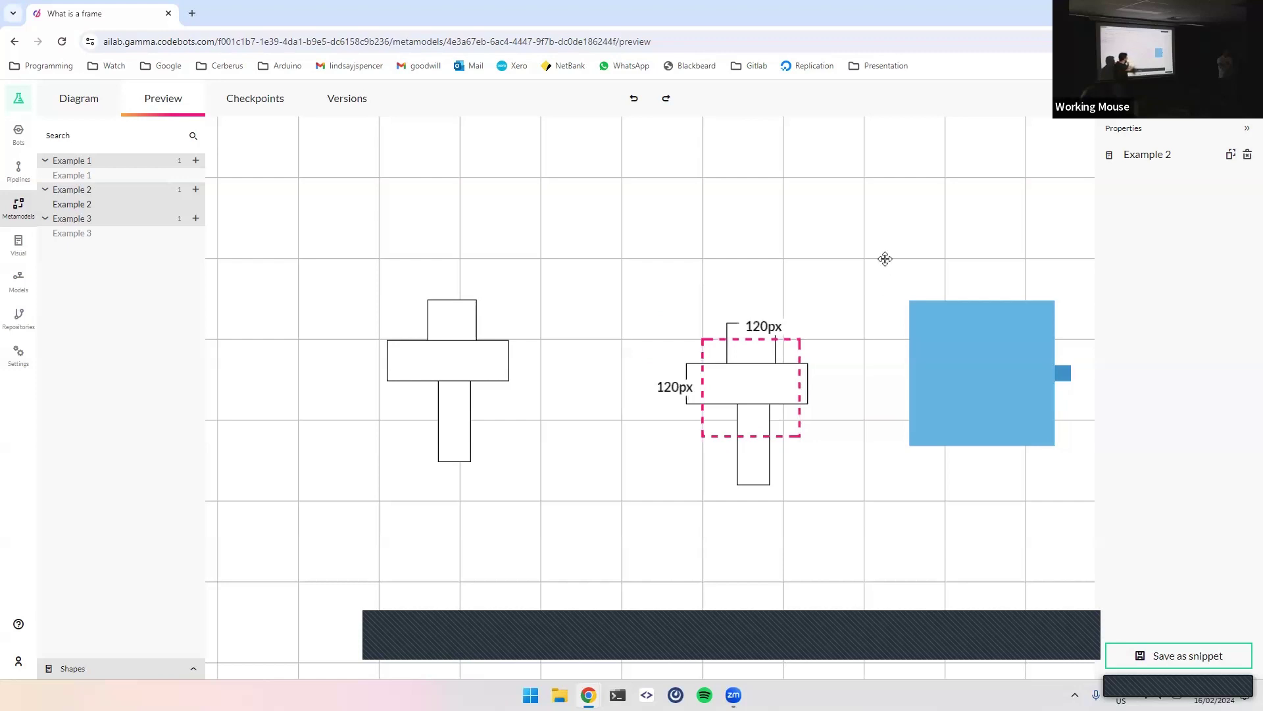
# Move the blue Example 3 frame slightly down and leave it deselected
pyautogui.moveTo(885, 259); pyautogui.dragTo(757, 239)
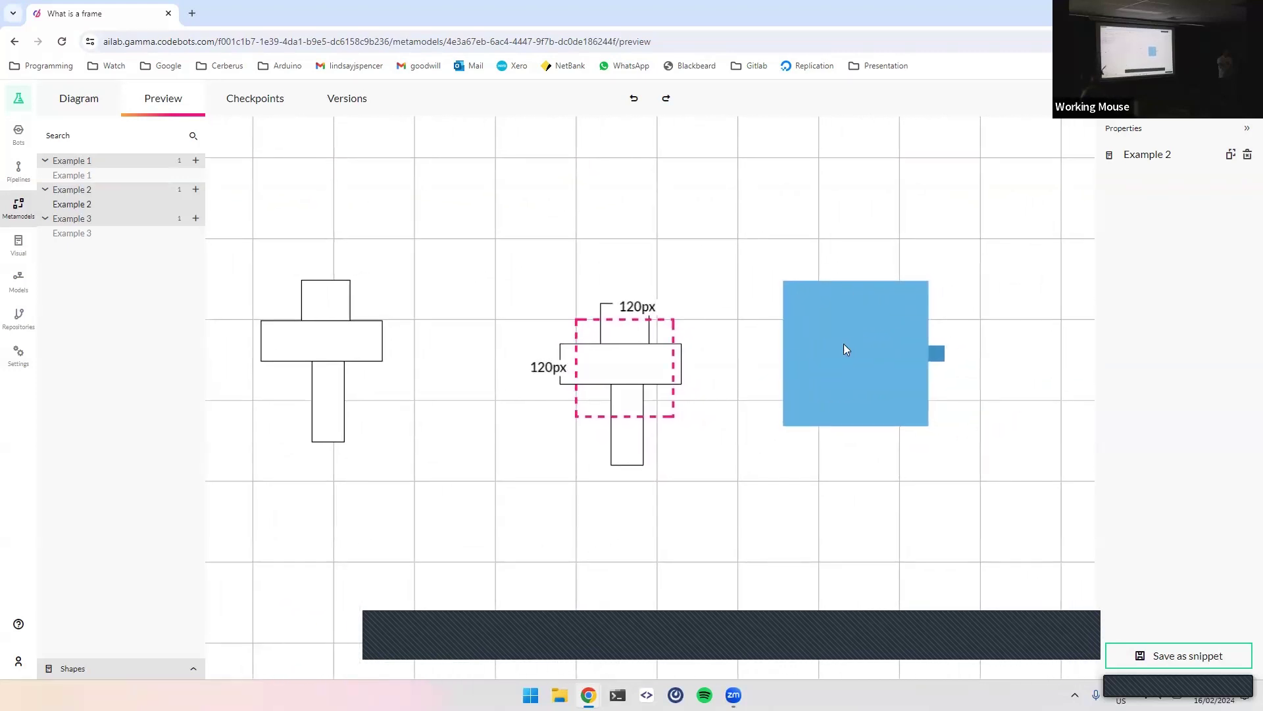
pyautogui.click(805, 333)
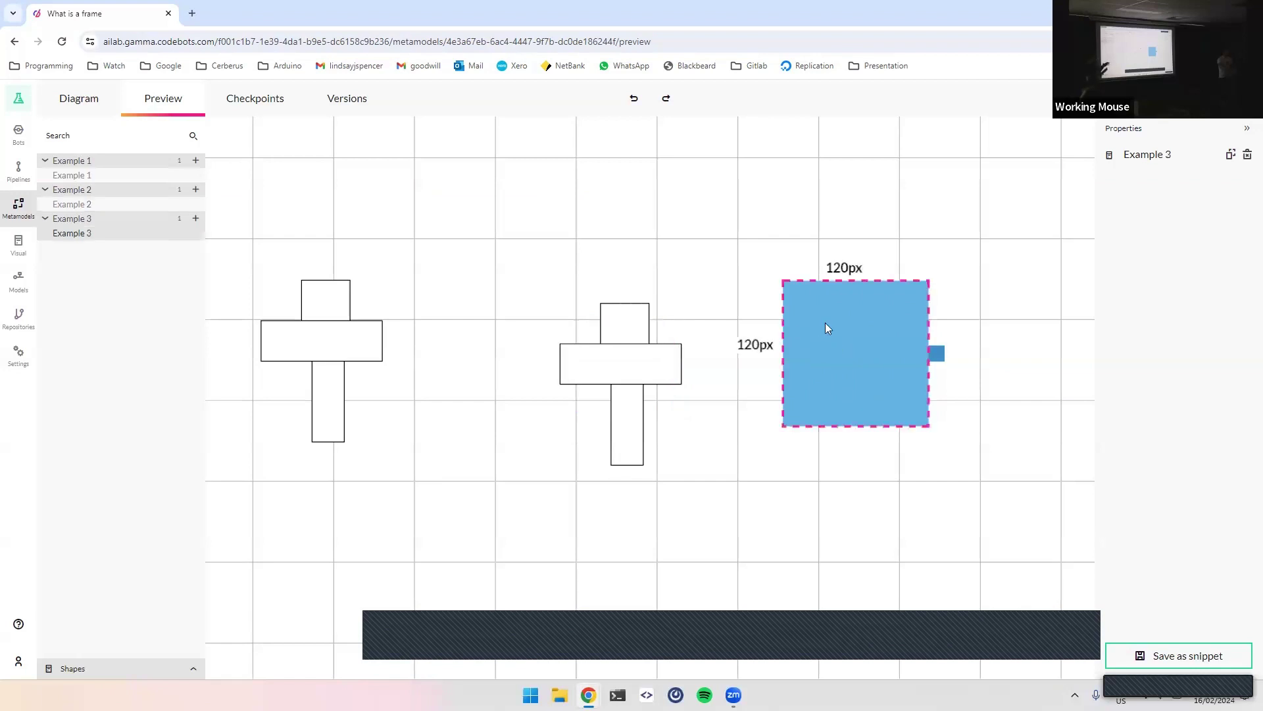
pyautogui.moveTo(828, 323)
pyautogui.mouseDown()
pyautogui.moveTo(841, 333)
pyautogui.moveTo(828, 346)
pyautogui.mouseUp()
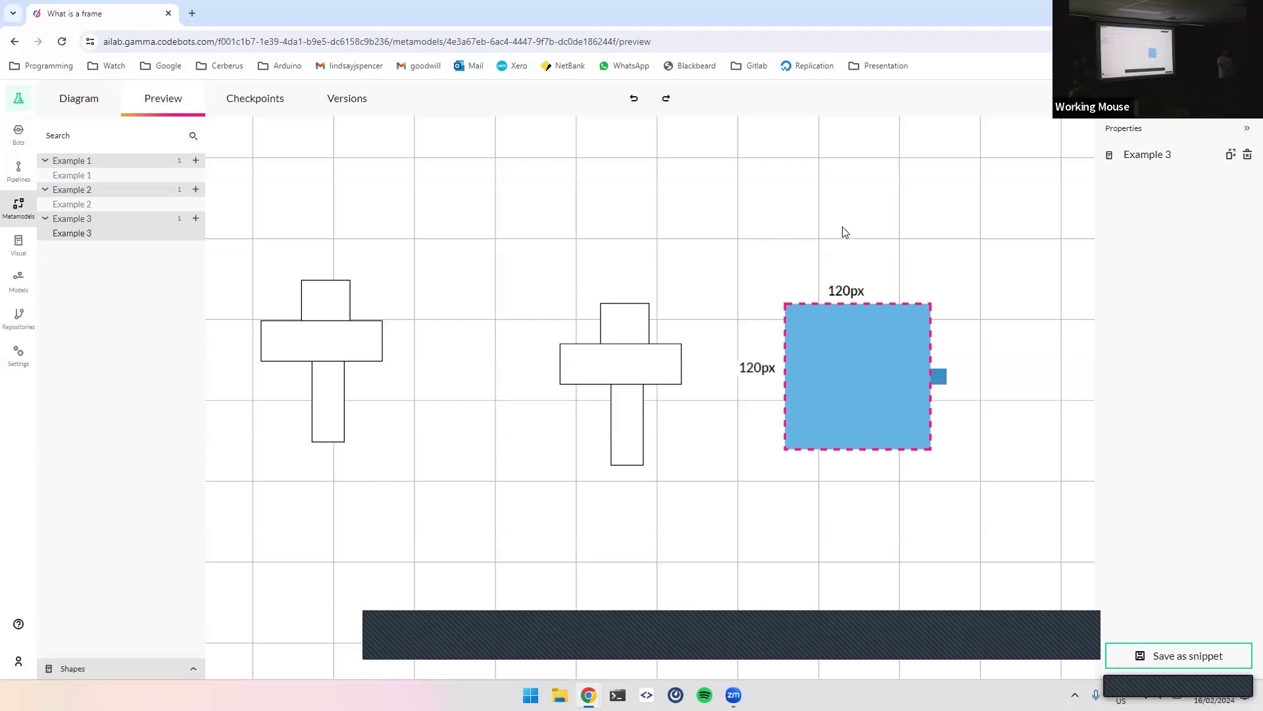
pyautogui.click(906, 170)
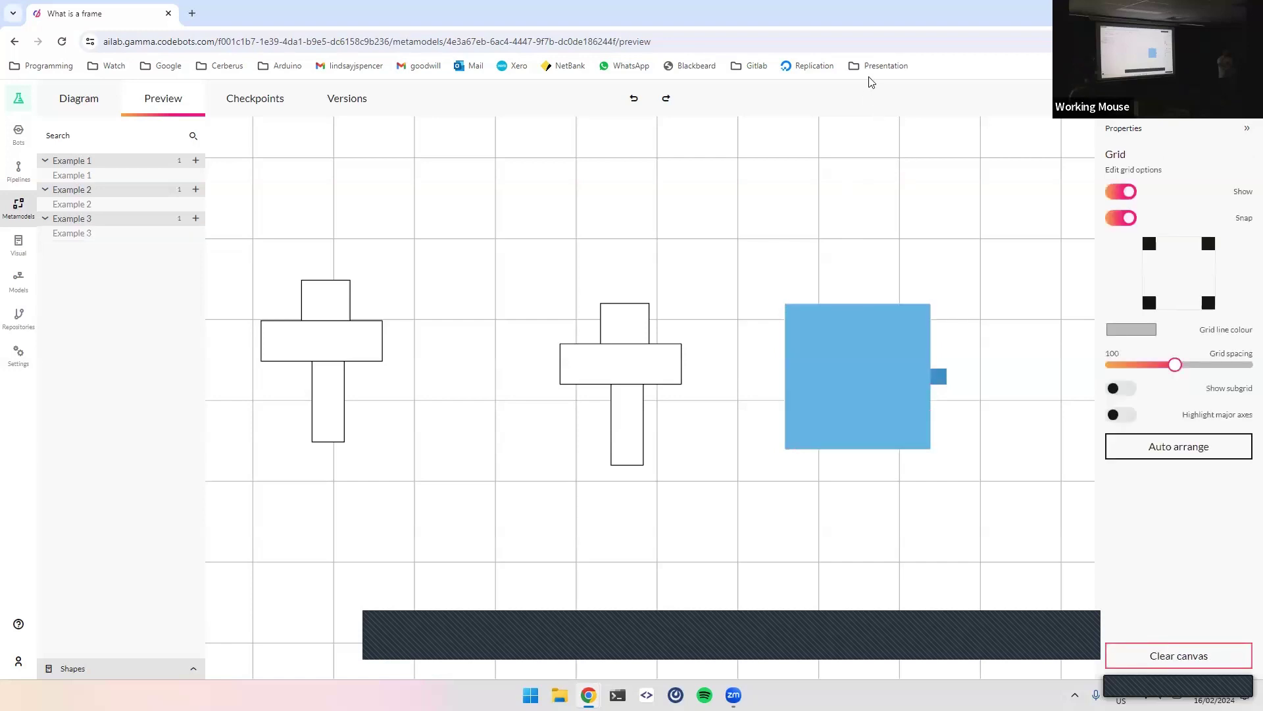
# Open the bookmarked Frame grid metamodel and add an instance of The grid to the preview canvas
pyautogui.click(877, 71)
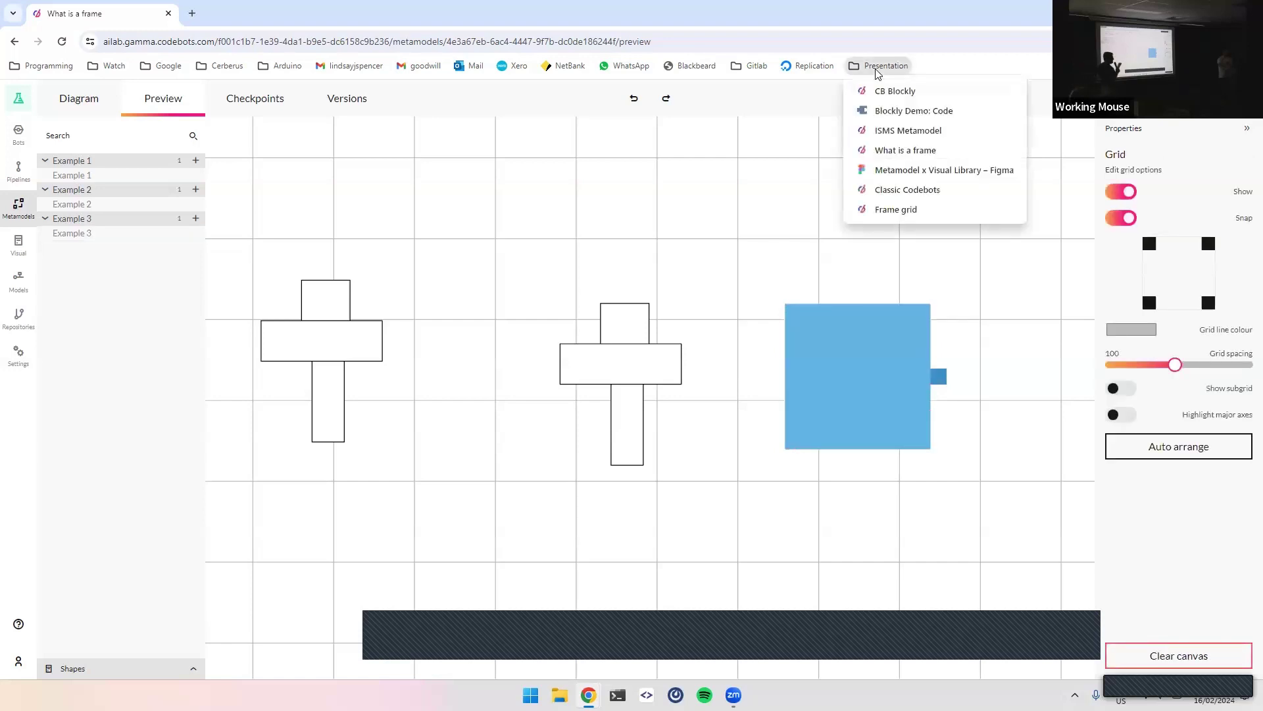
pyautogui.click(946, 218)
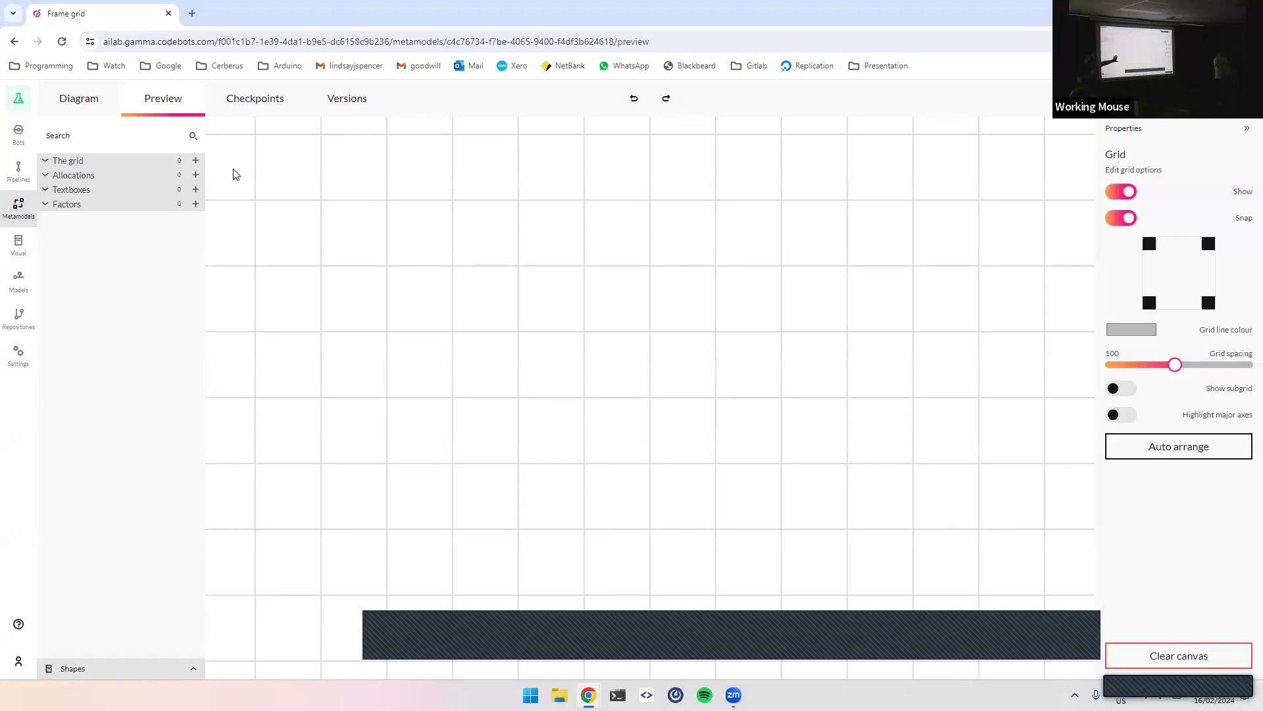
pyautogui.click(196, 160)
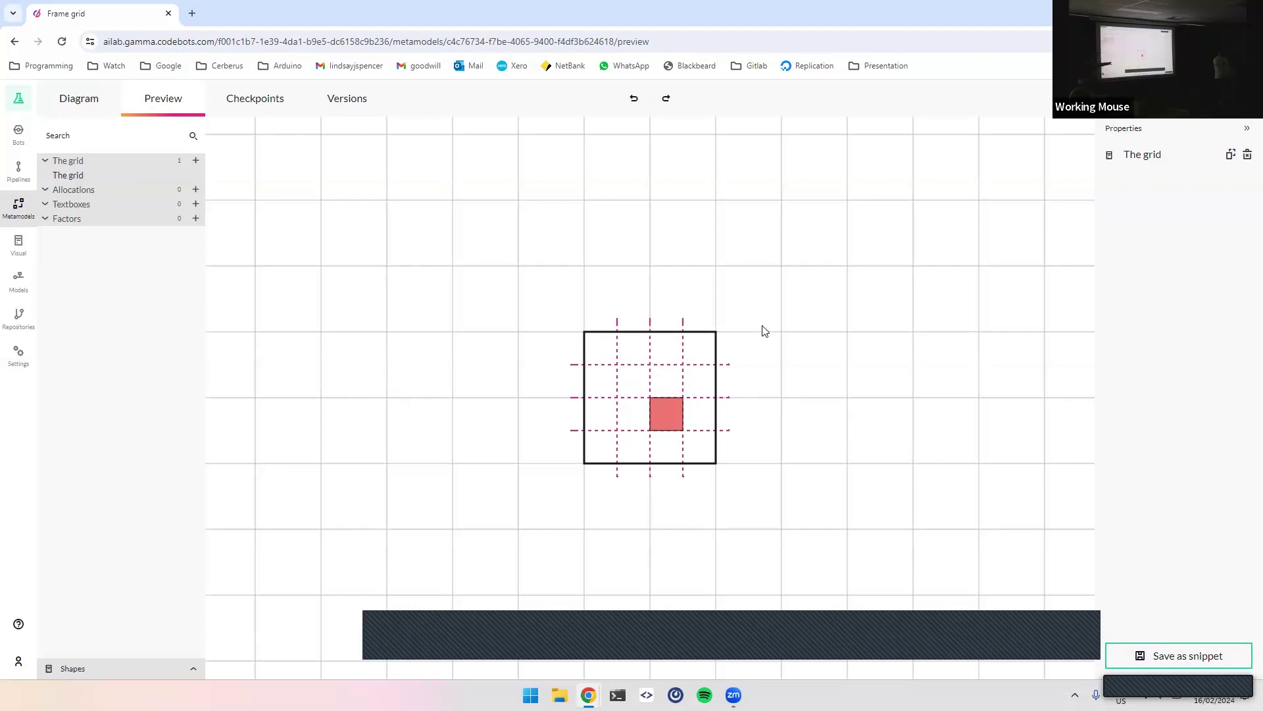
pyautogui.click(791, 351)
# Move The grid frame to the upper middle of the canvas and deselect it
pyautogui.moveTo(678, 358); pyautogui.dragTo(707, 336)
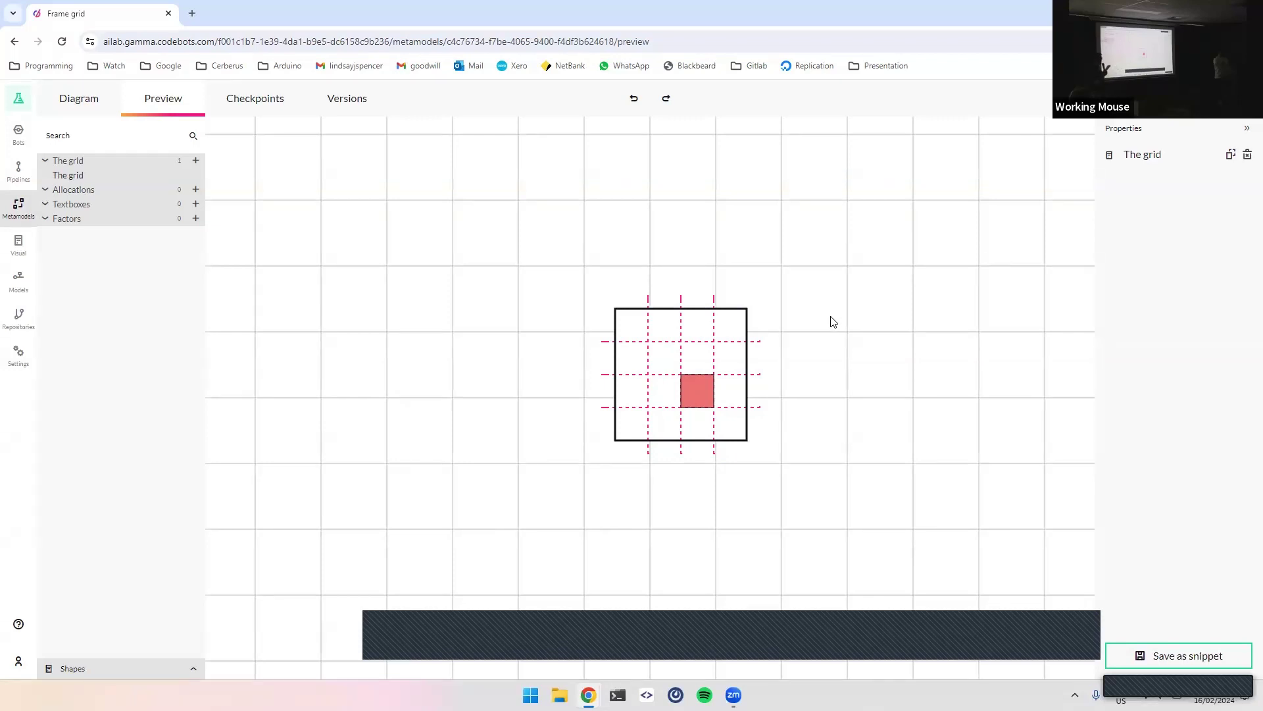
pyautogui.moveTo(704, 350); pyautogui.dragTo(601, 333)
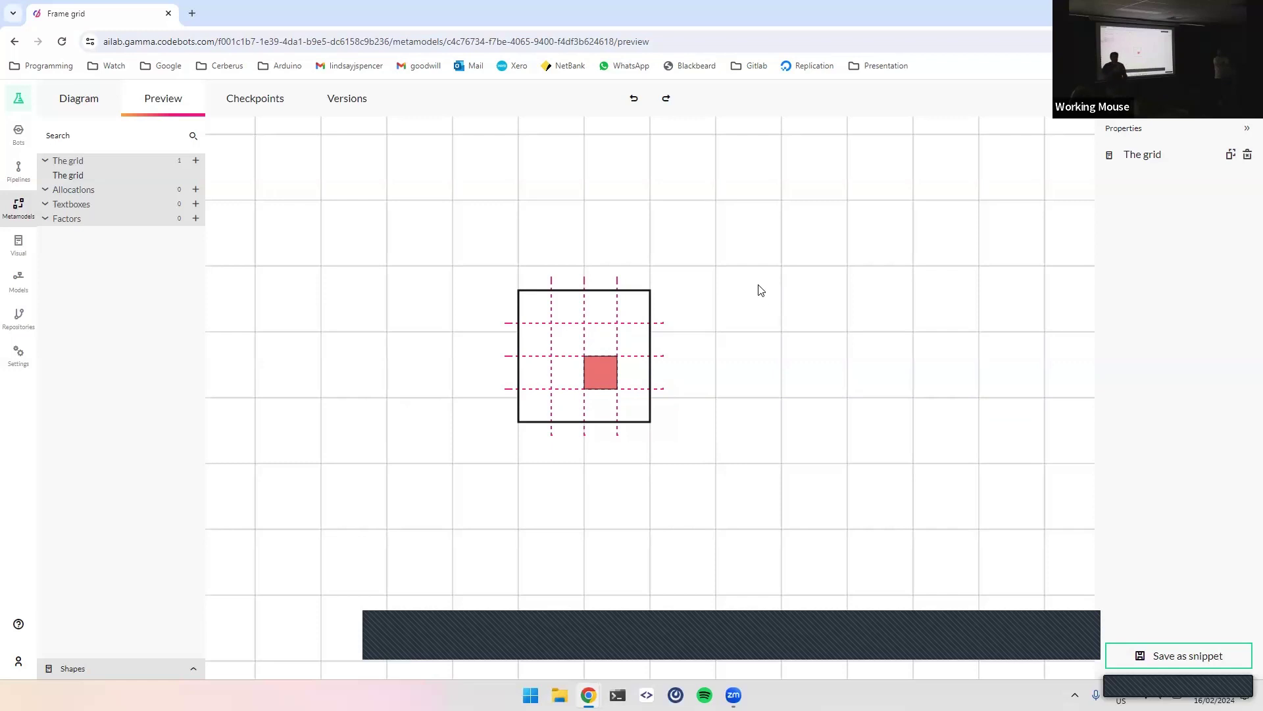
pyautogui.moveTo(552, 310); pyautogui.dragTo(537, 277)
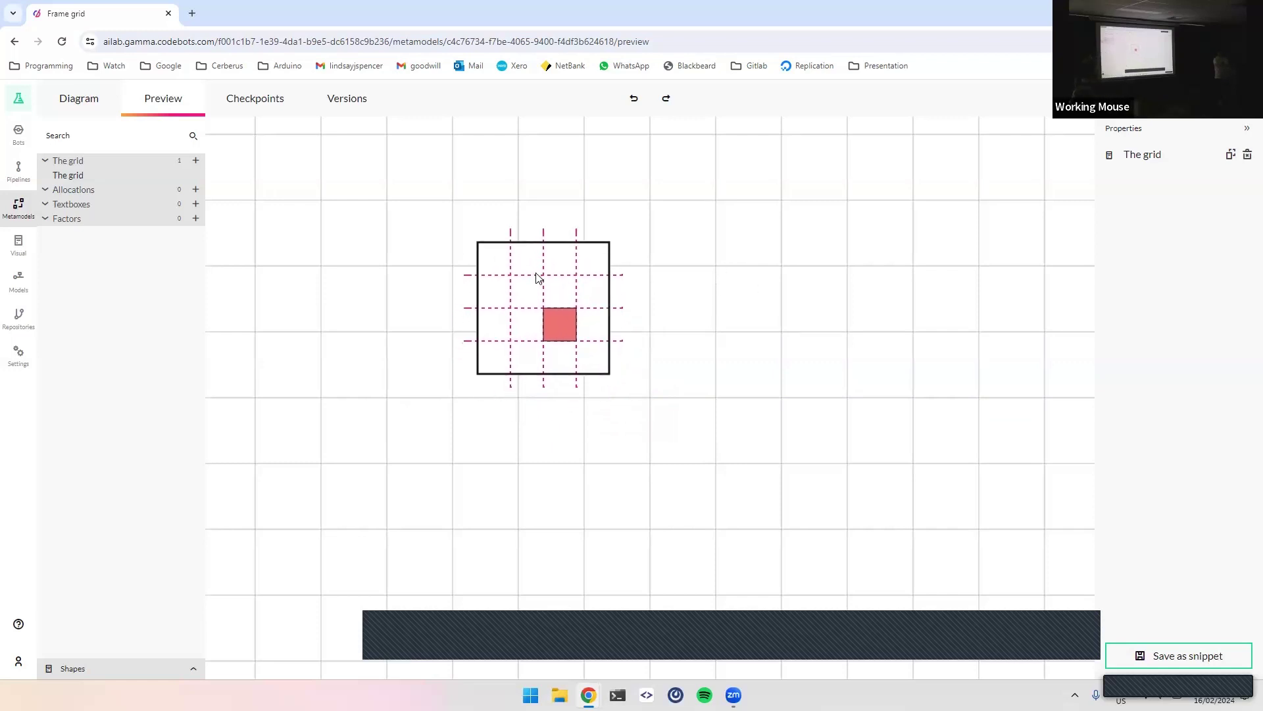
pyautogui.click(676, 233)
# Add an Allocations instance and place it to the right of The grid frame, level with it
pyautogui.click(196, 188)
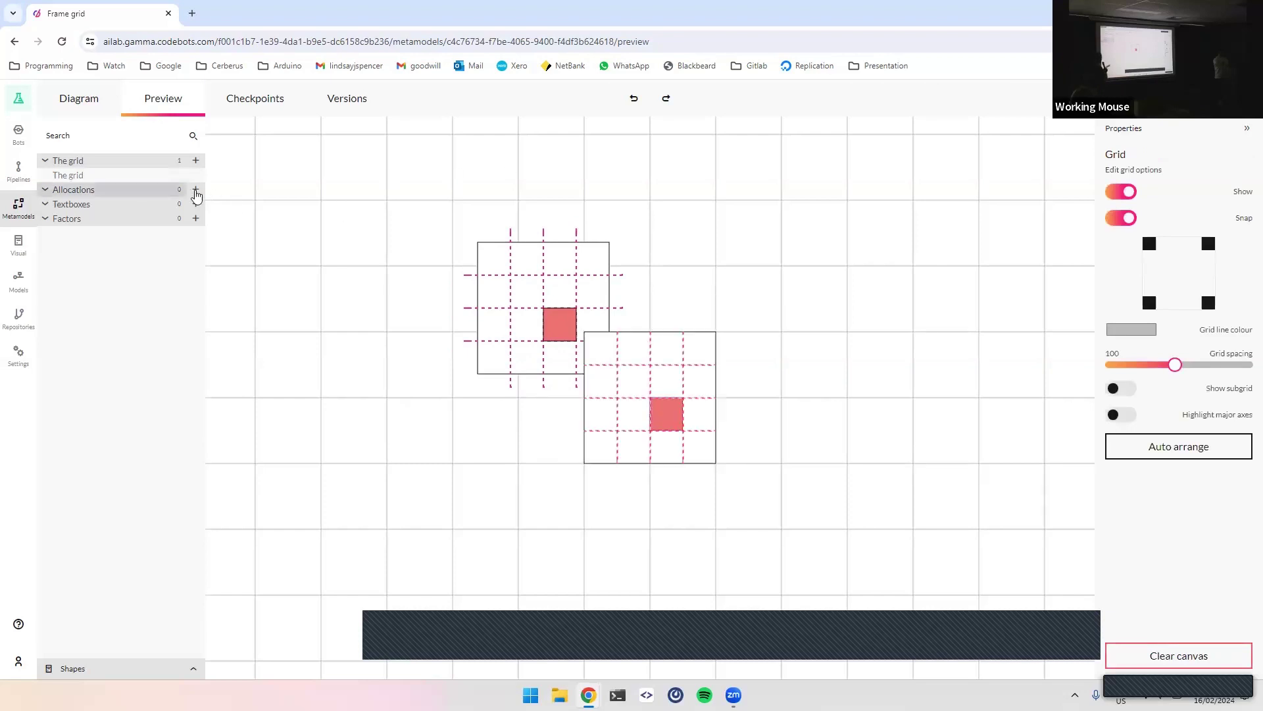
pyautogui.moveTo(607, 405); pyautogui.dragTo(705, 313)
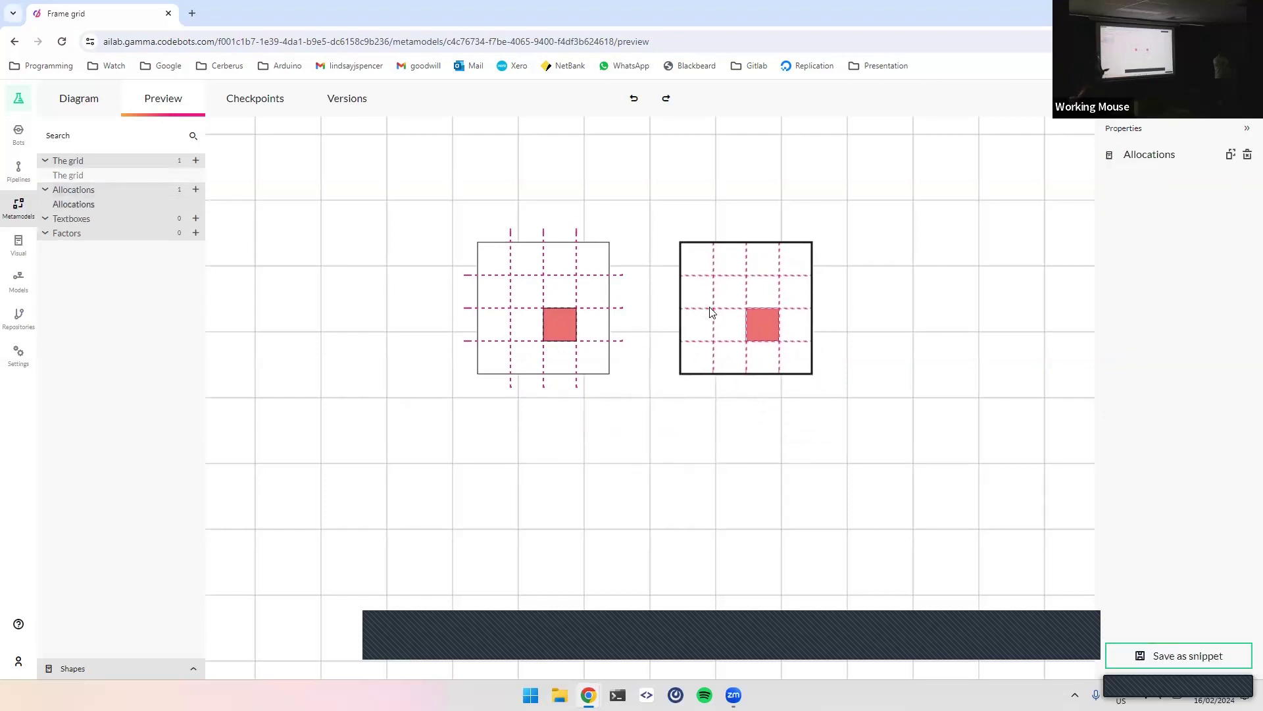
pyautogui.click(873, 304)
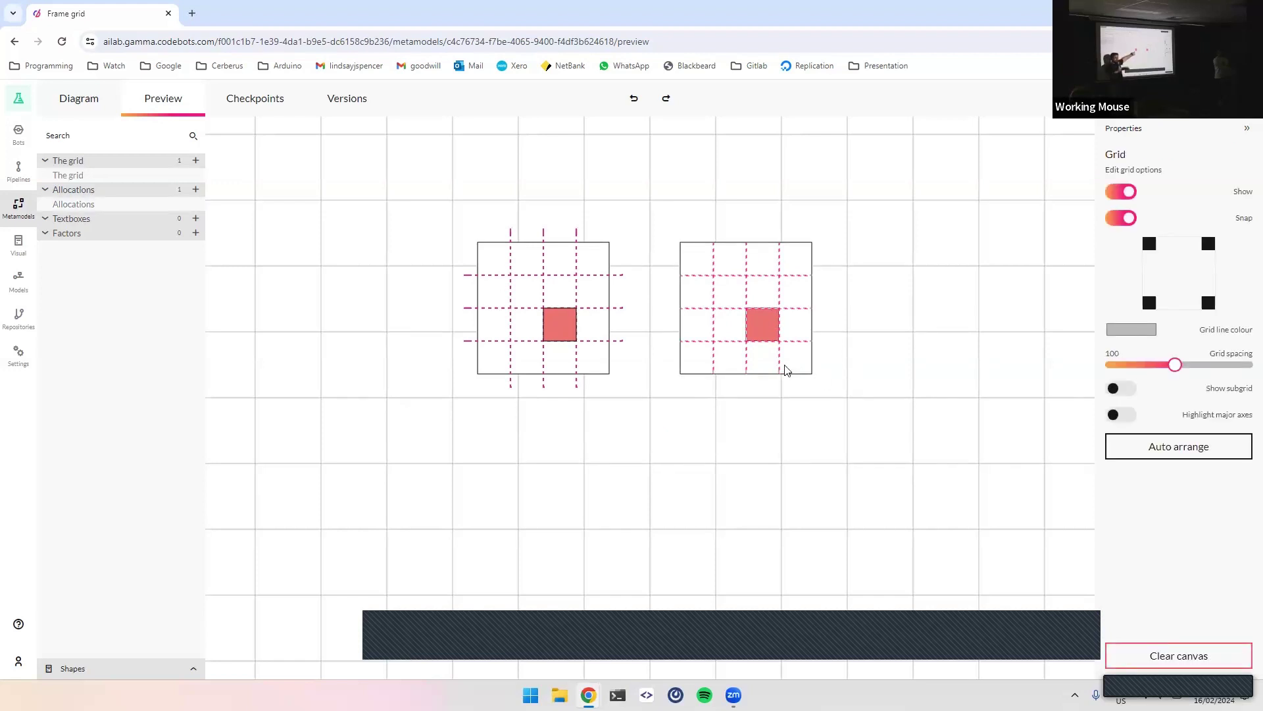
# Shift The grid frame left and slightly down to widen the gap to the Allocations frame
pyautogui.moveTo(559, 349); pyautogui.dragTo(483, 378)
pyautogui.click(533, 372)
pyautogui.click(577, 355)
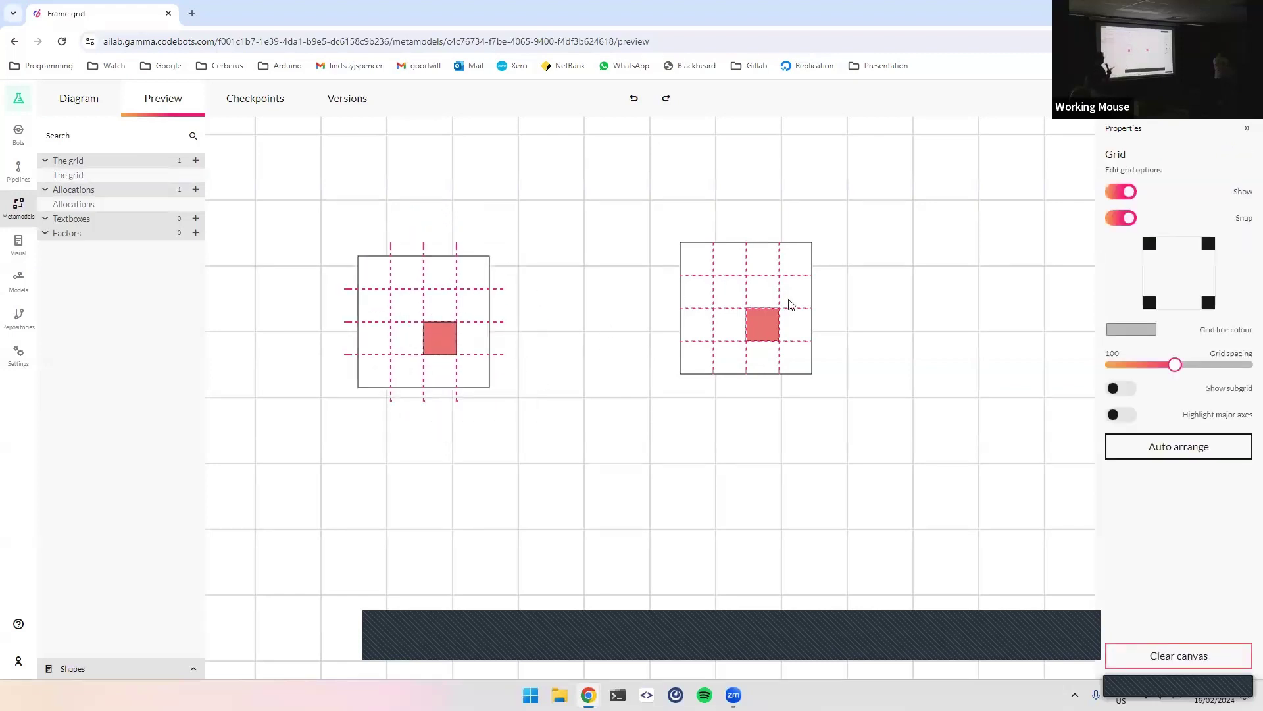
# Reposition the Allocations frame closer to The grid frame and slightly above it
pyautogui.moveTo(781, 373); pyautogui.dragTo(636, 297)
pyautogui.click(688, 327)
pyautogui.click(736, 364)
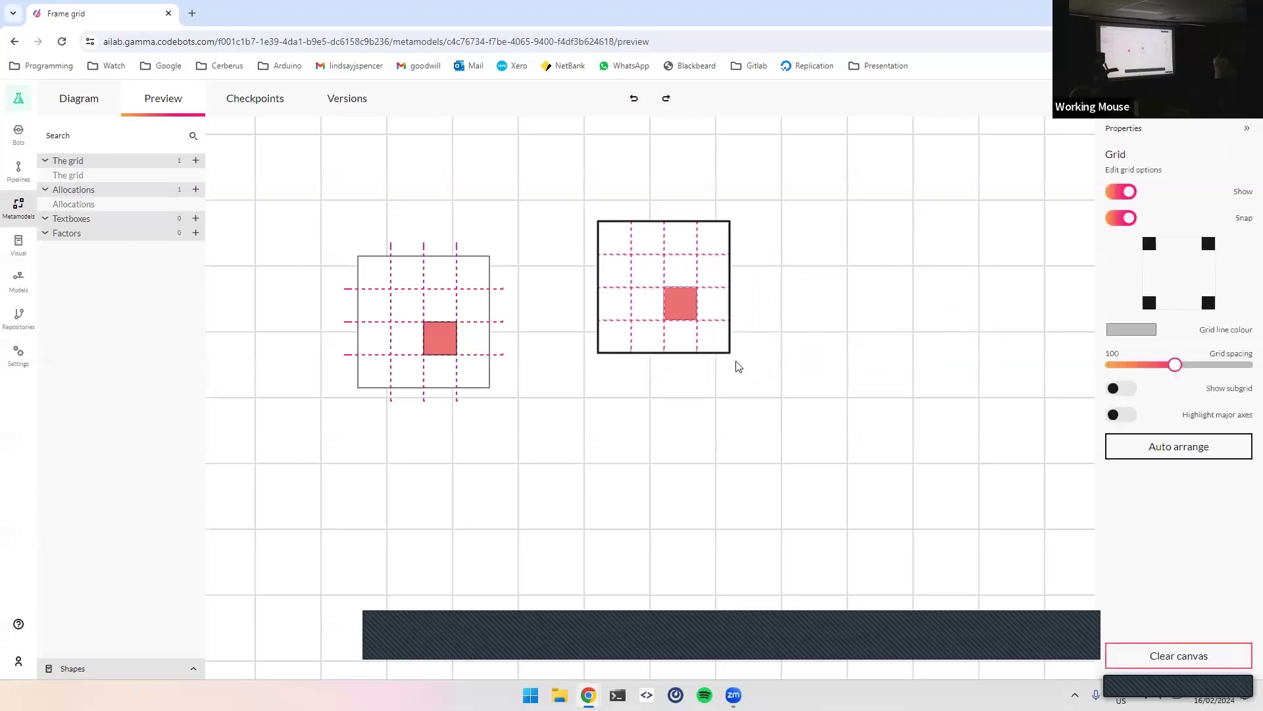
pyautogui.moveTo(736, 364); pyautogui.dragTo(695, 310)
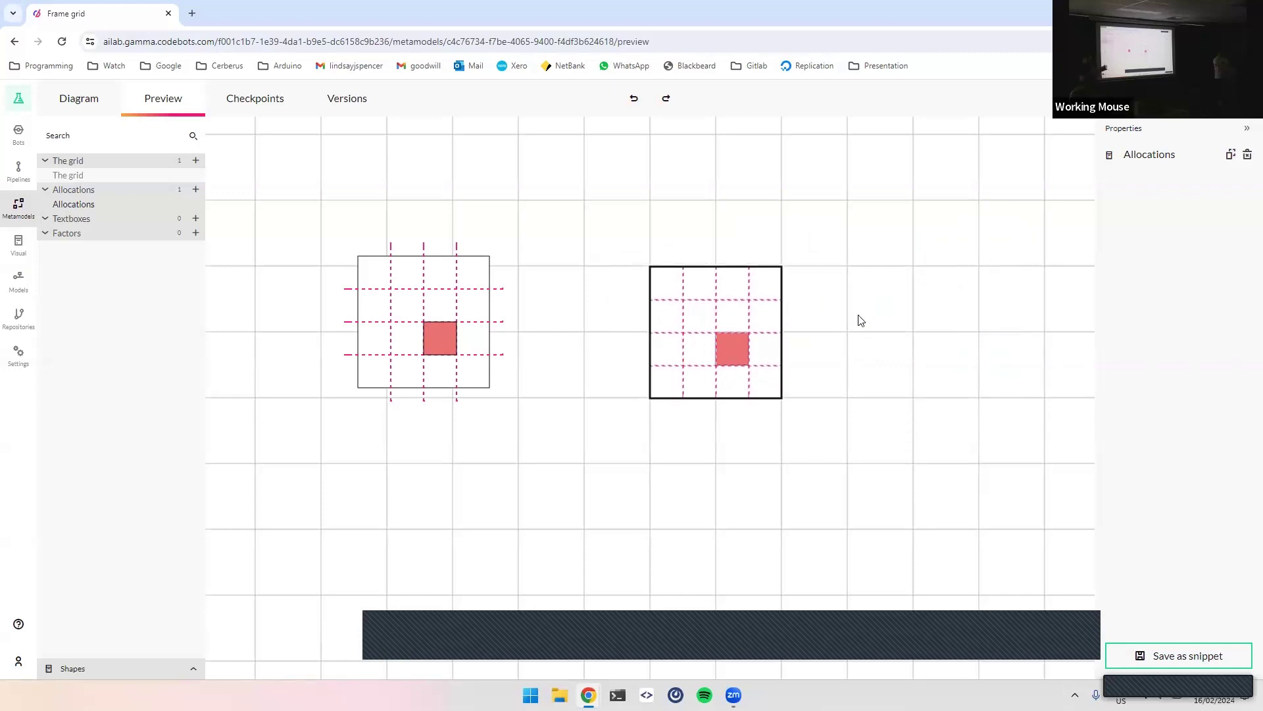
pyautogui.click(706, 319)
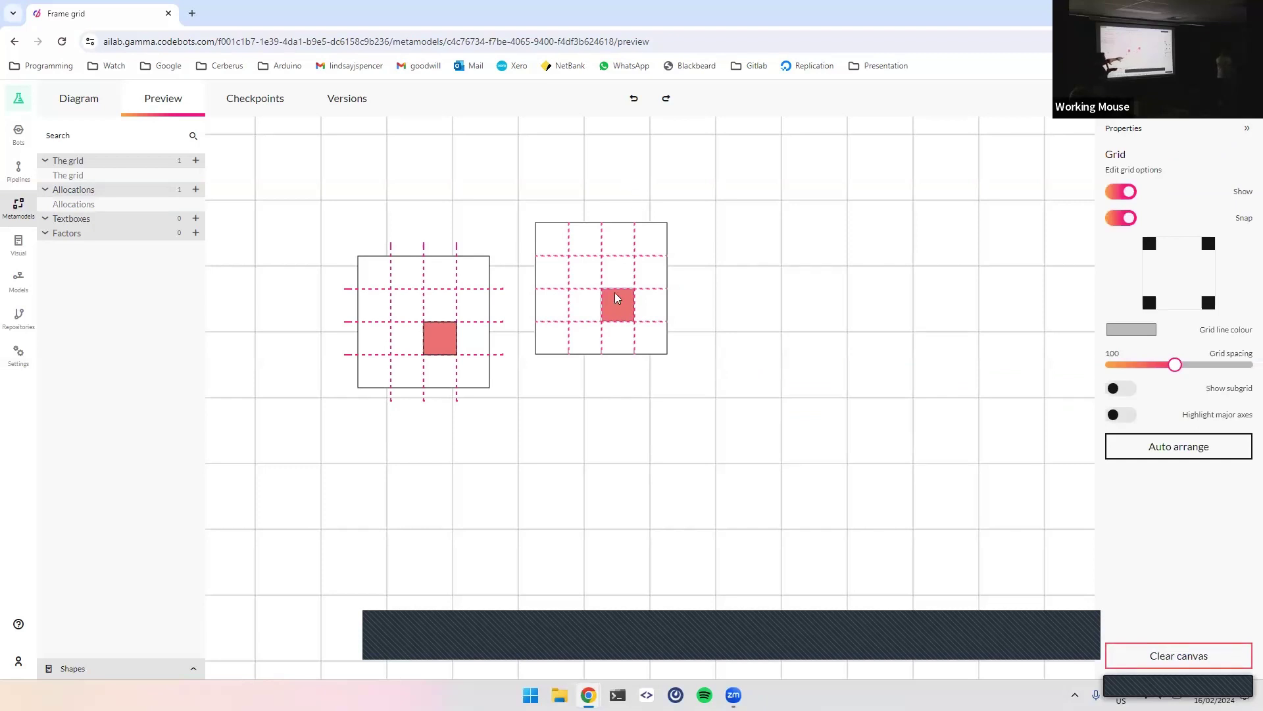
pyautogui.moveTo(665, 353); pyautogui.dragTo(636, 276)
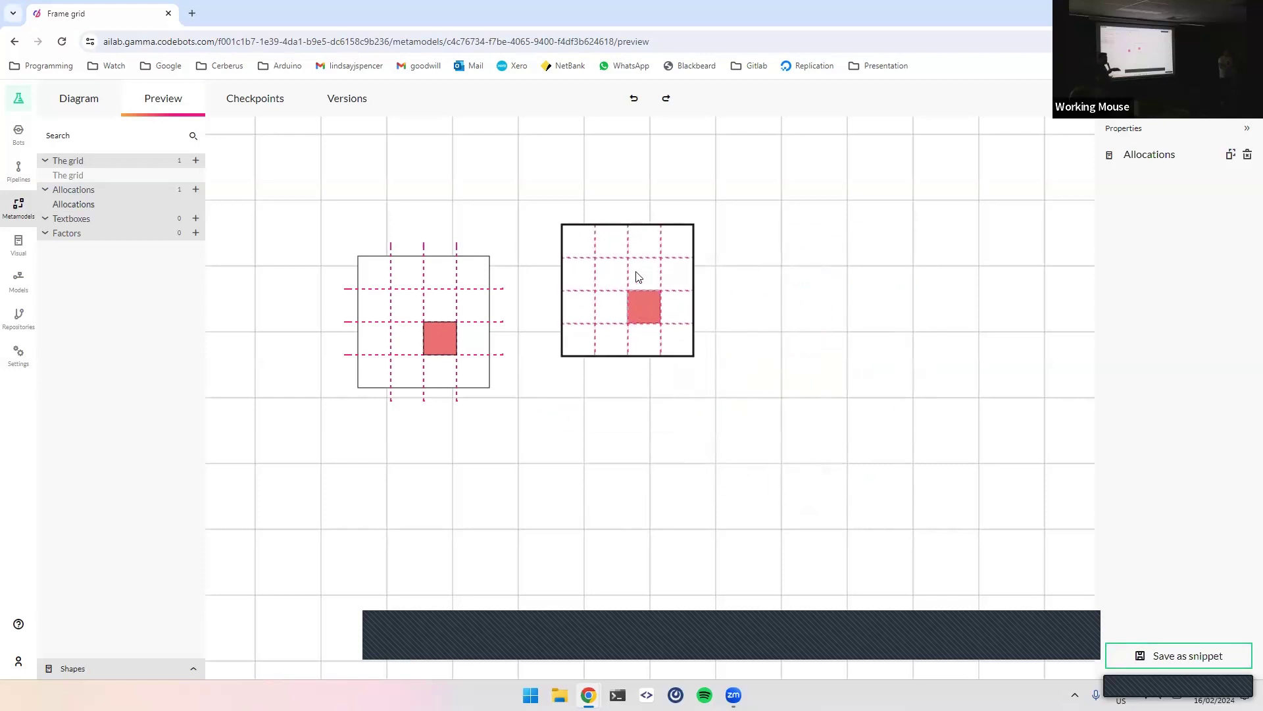
pyautogui.click(803, 254)
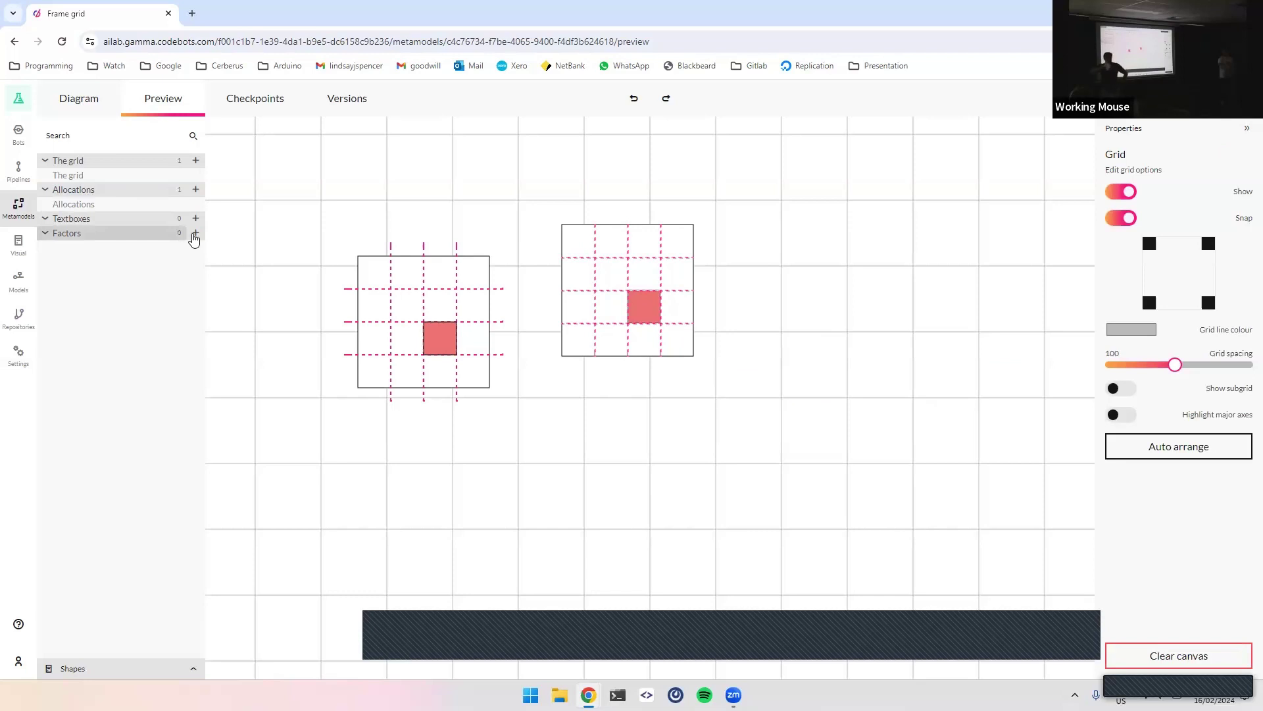
# Add a Factors instance and place it directly right of the Allocations frame, with their upper edges level
pyautogui.click(196, 233)
pyautogui.moveTo(645, 412); pyautogui.dragTo(820, 322)
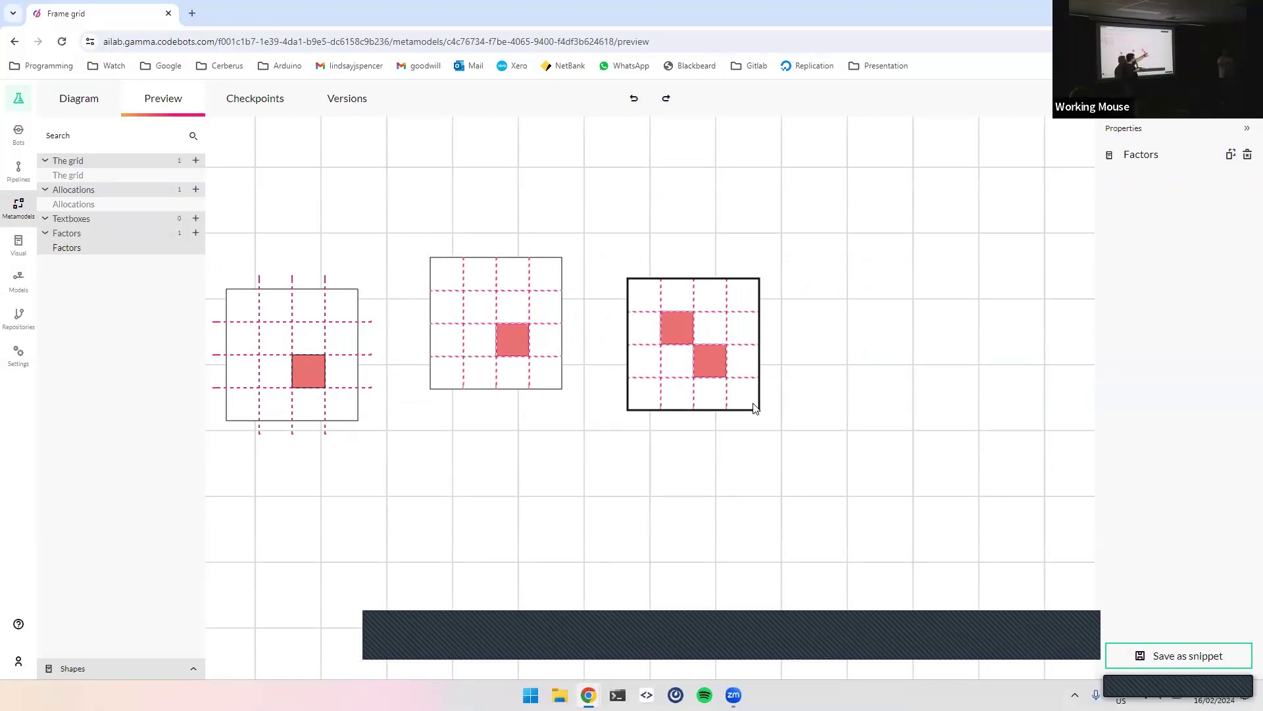
pyautogui.moveTo(754, 409); pyautogui.dragTo(706, 369)
pyautogui.moveTo(756, 282); pyautogui.dragTo(729, 303)
pyautogui.moveTo(721, 320); pyautogui.dragTo(679, 320)
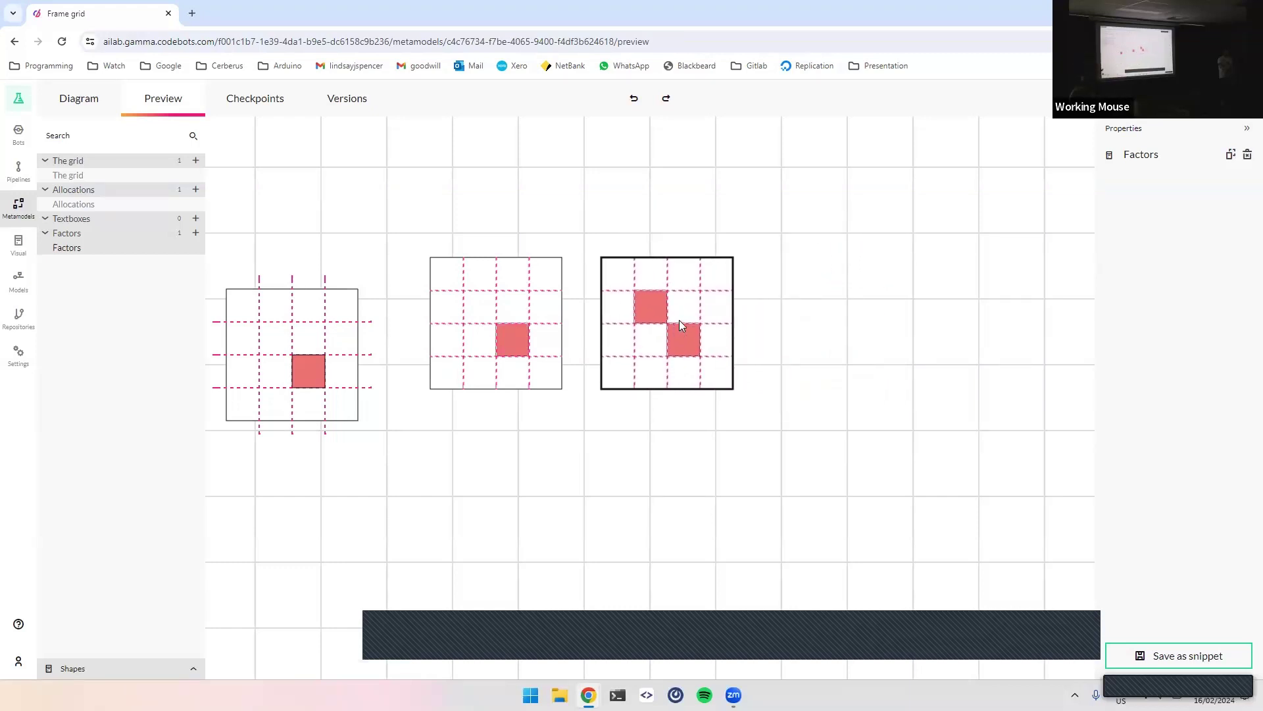
pyautogui.click(807, 290)
# Add a Textboxes instance and place it in the empty space below the Allocations frame
pyautogui.hscroll(-3, 775, 352)
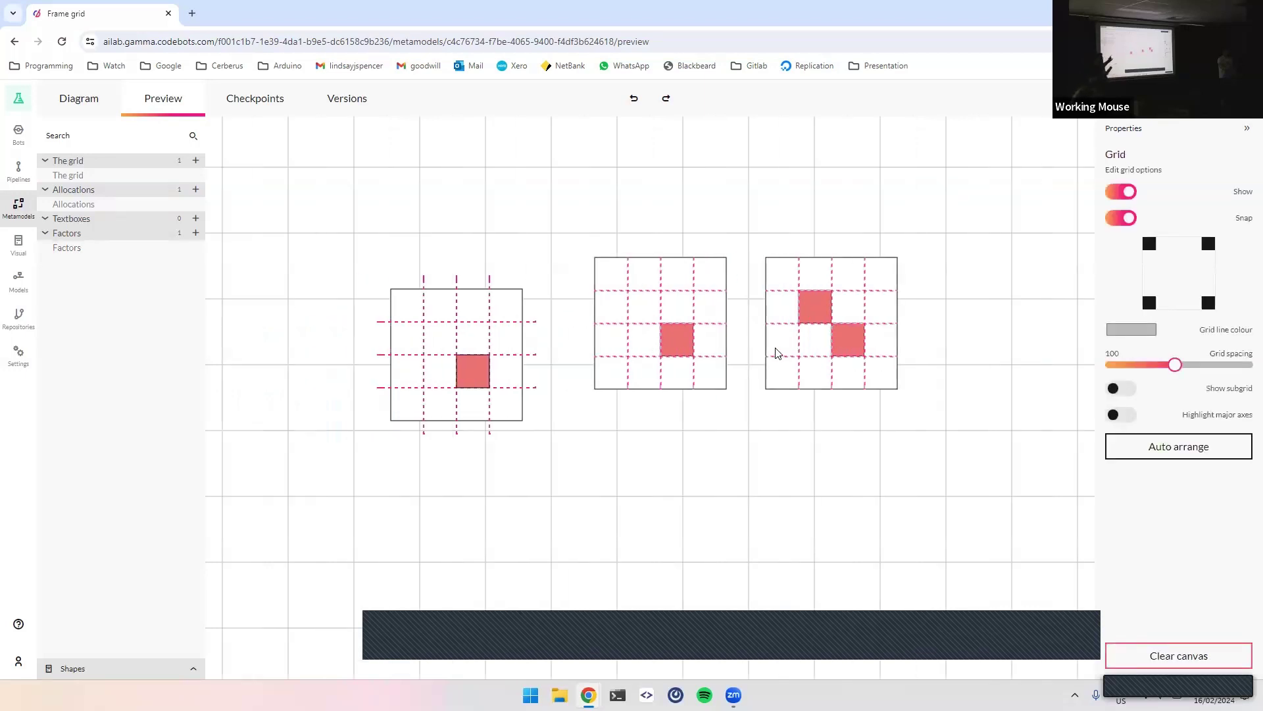
pyautogui.scroll(-2, 779, 347)
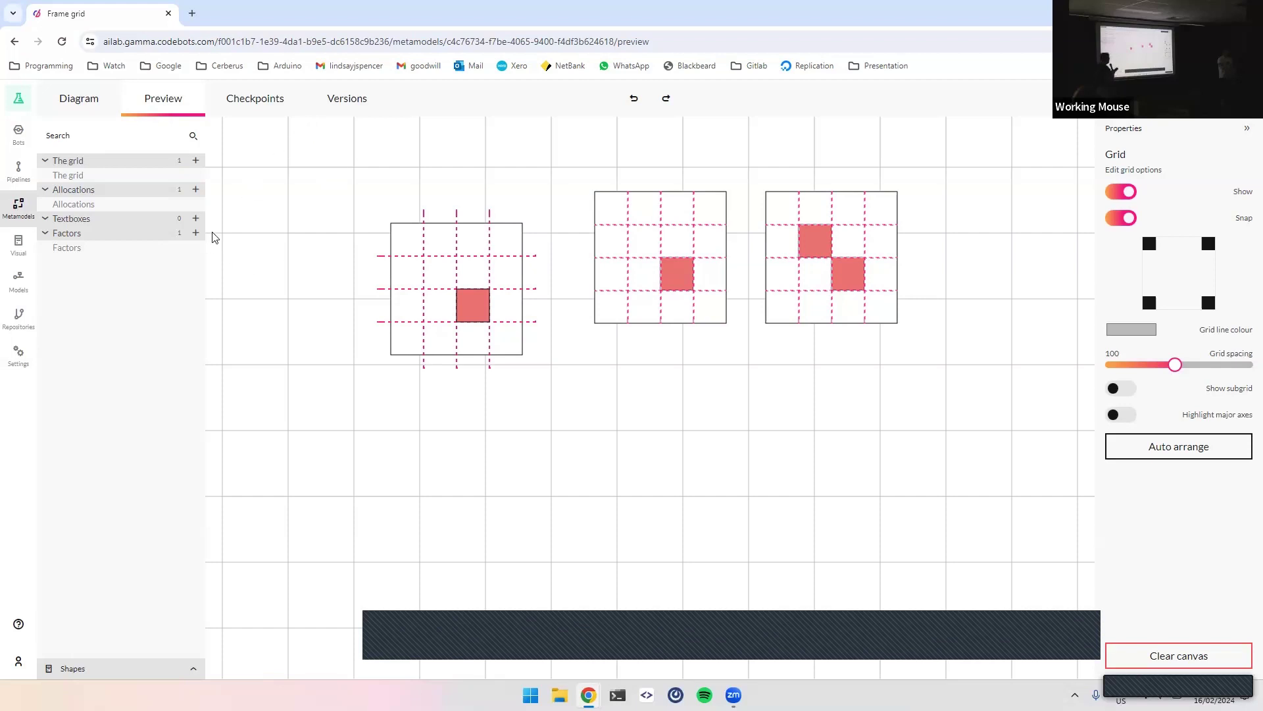
pyautogui.click(196, 219)
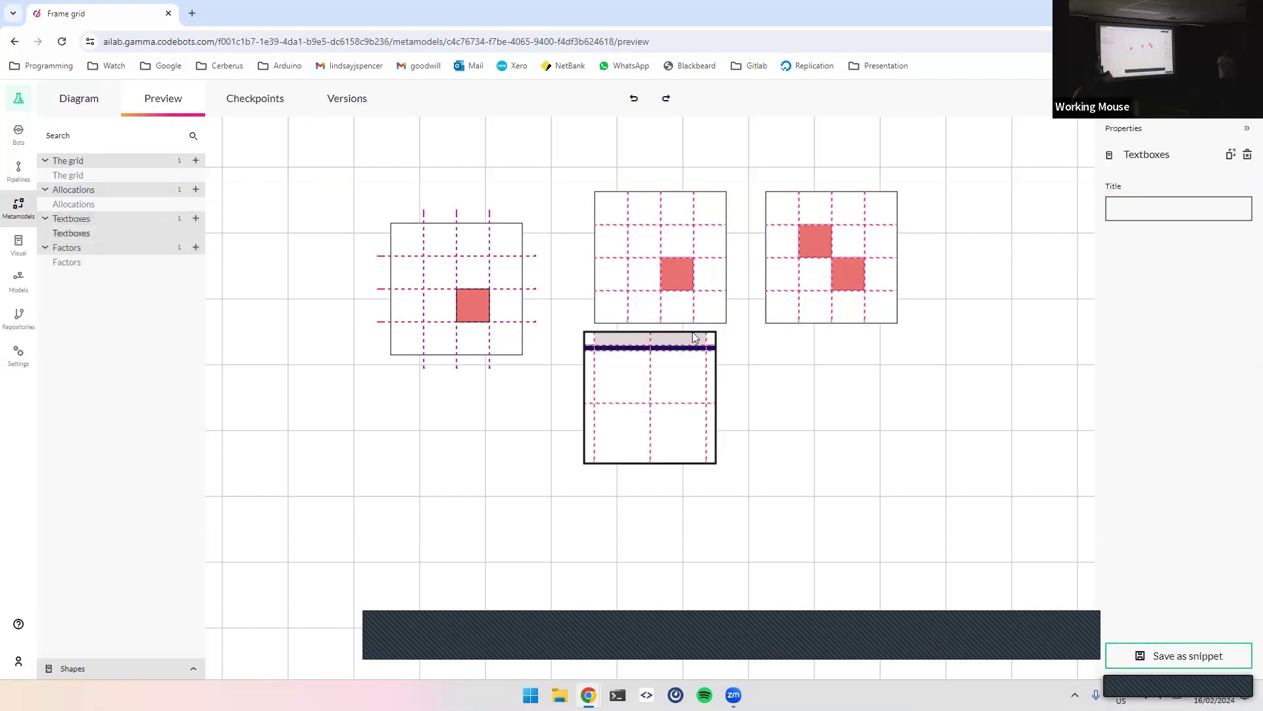
pyautogui.moveTo(654, 395); pyautogui.dragTo(670, 429)
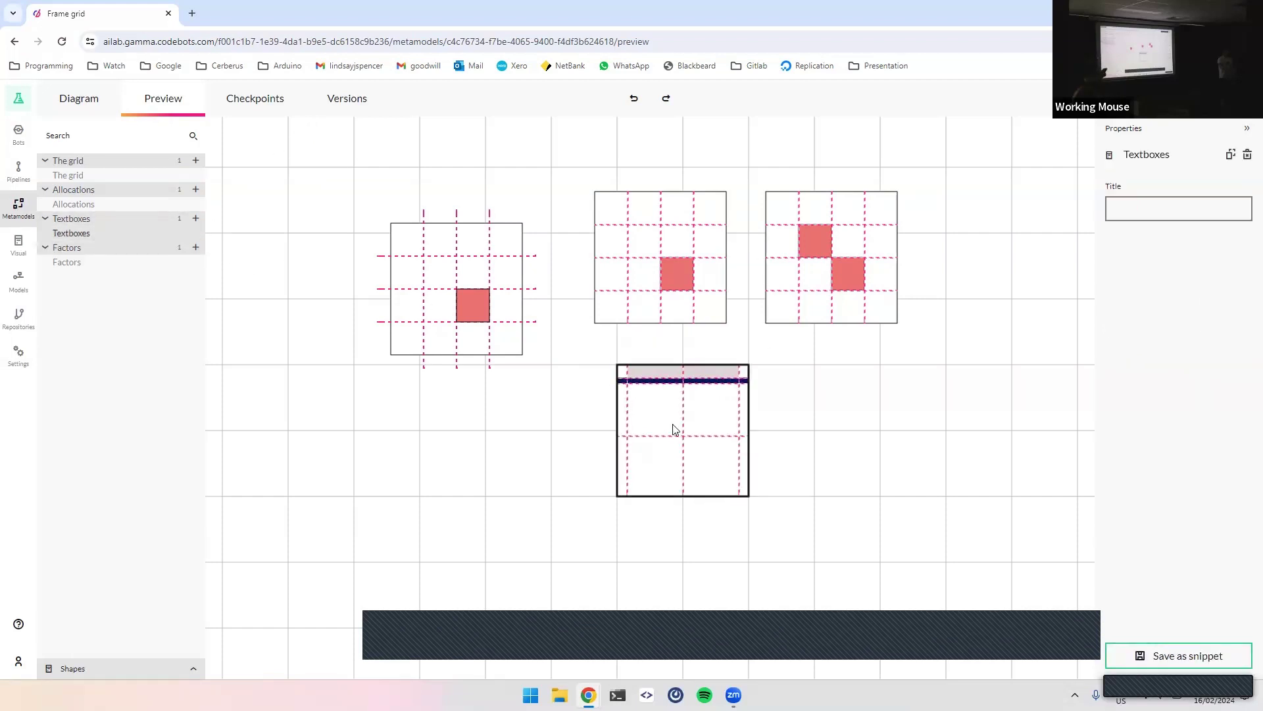
# Set the Textboxes frame's title to "hello"
pyautogui.click(836, 447)
pyautogui.click(651, 440)
pyautogui.click(1134, 221)
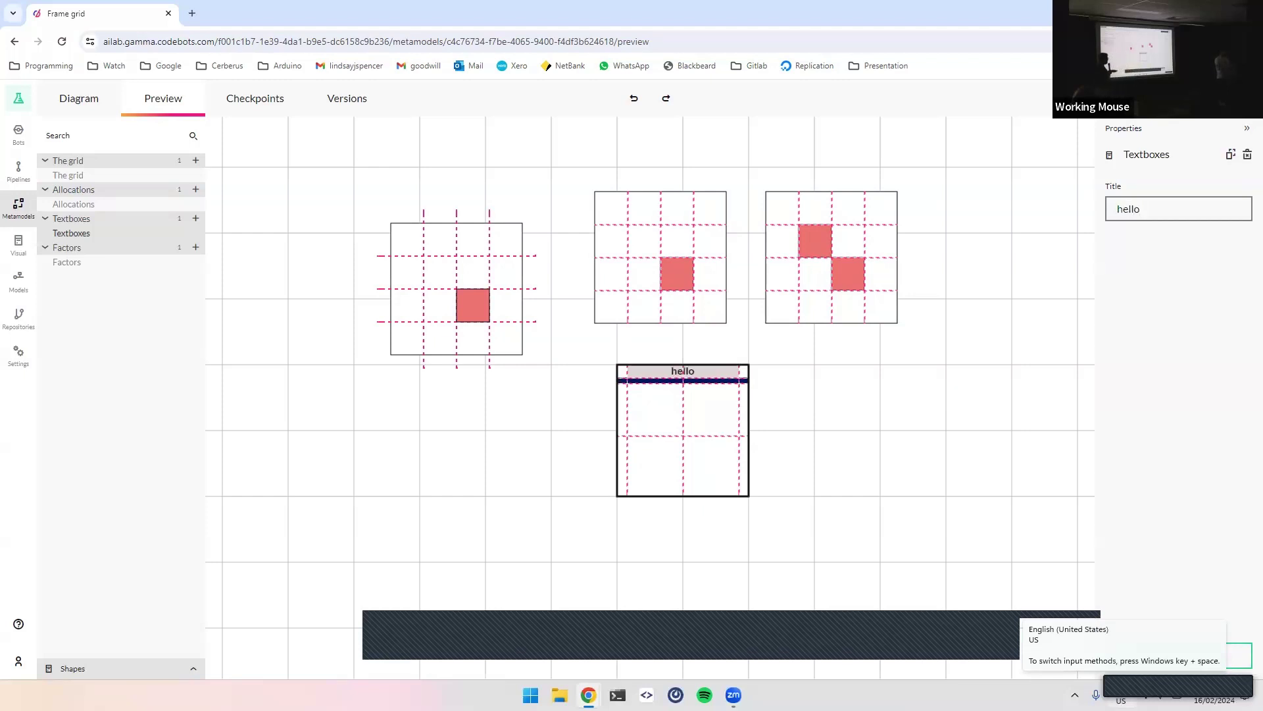
pyautogui.click(798, 453)
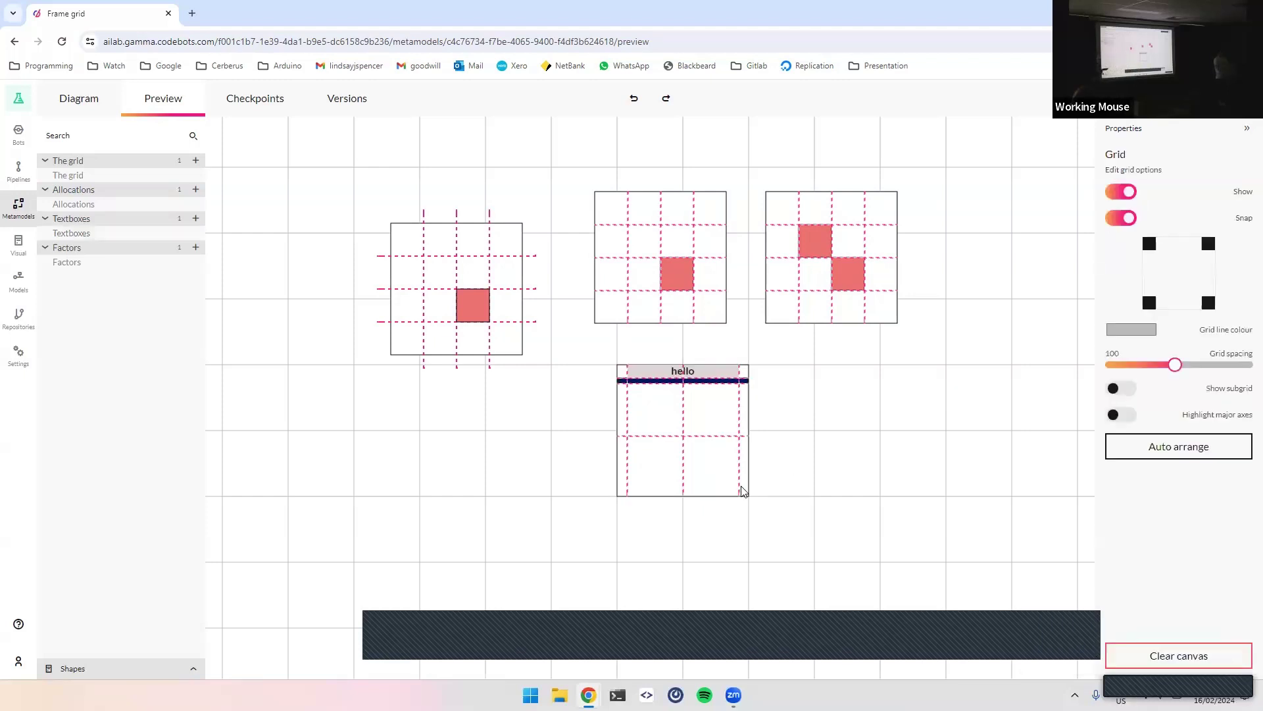
# Move the Textboxes frame left and slightly down below the Allocations frame
pyautogui.click(750, 443)
pyautogui.moveTo(750, 443)
pyautogui.mouseDown()
pyautogui.moveTo(882, 431)
pyautogui.moveTo(733, 440)
pyautogui.mouseUp()
pyautogui.moveTo(700, 496); pyautogui.dragTo(682, 457)
pyautogui.click(743, 423)
pyautogui.moveTo(743, 491); pyautogui.dragTo(680, 455)
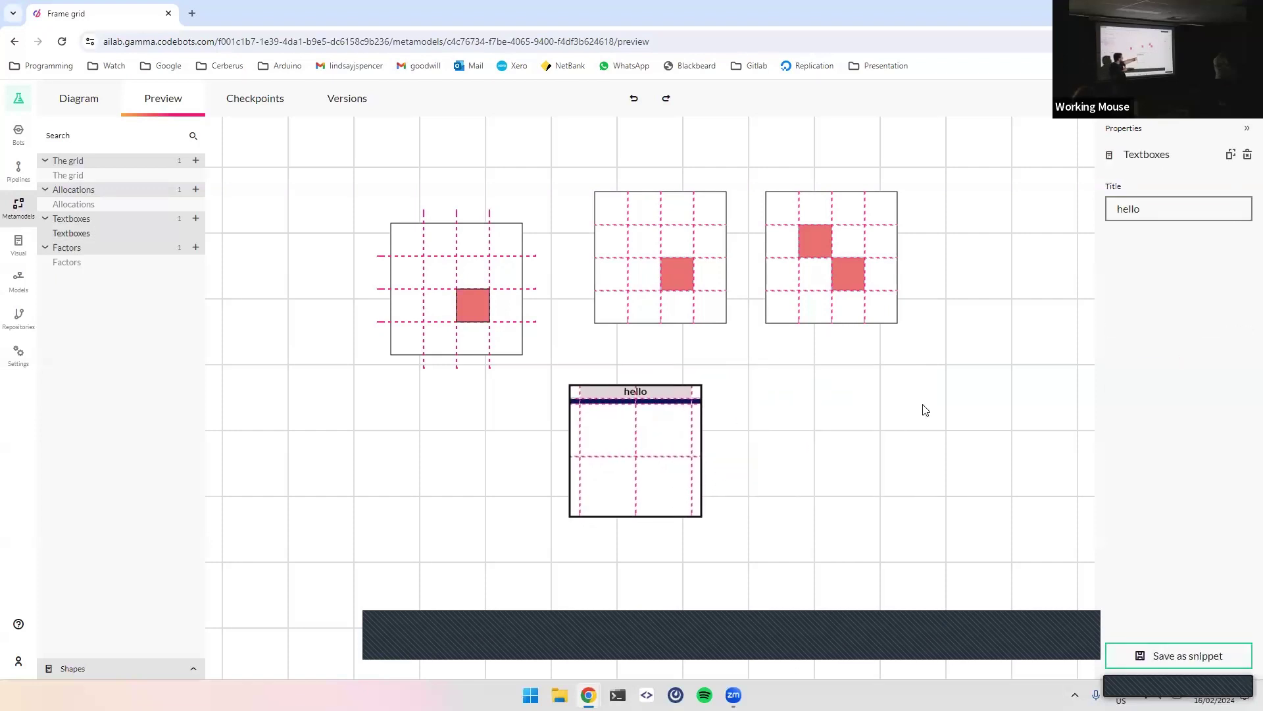
# Replace the Textboxes frame's title with the word "hello" repeated fifteen times
pyautogui.click(1179, 214)
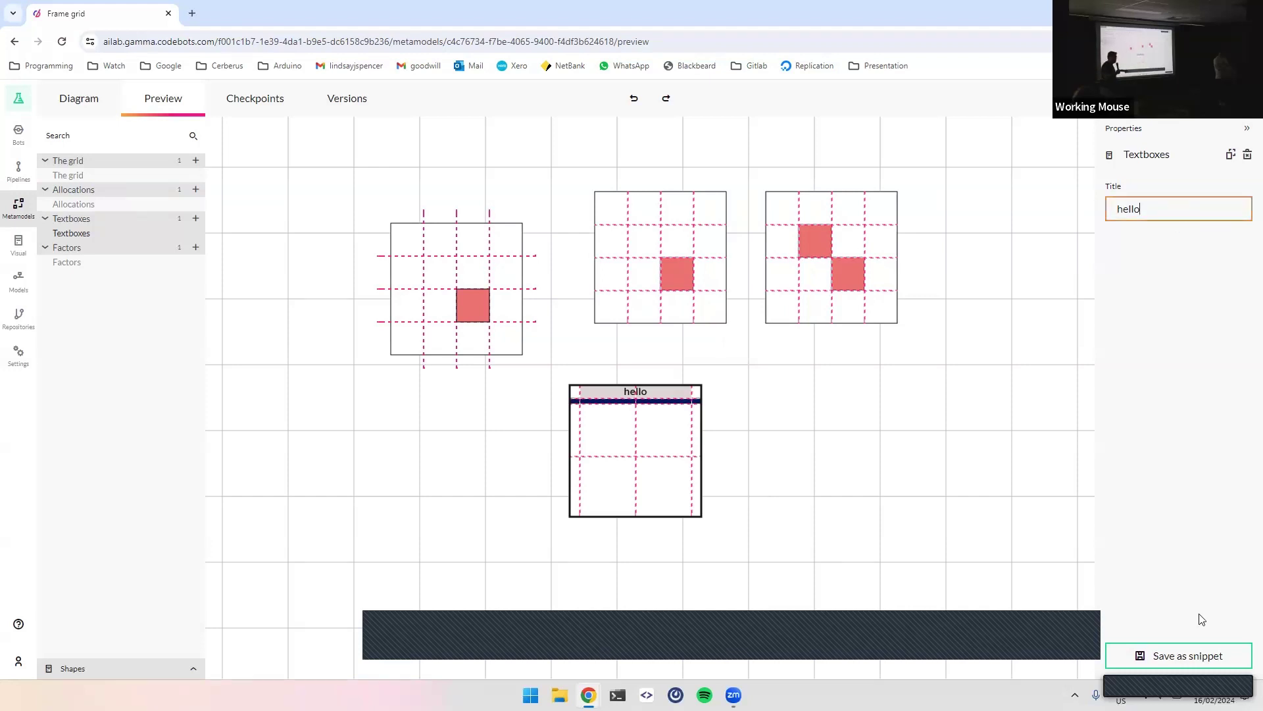
pyautogui.click(884, 595)
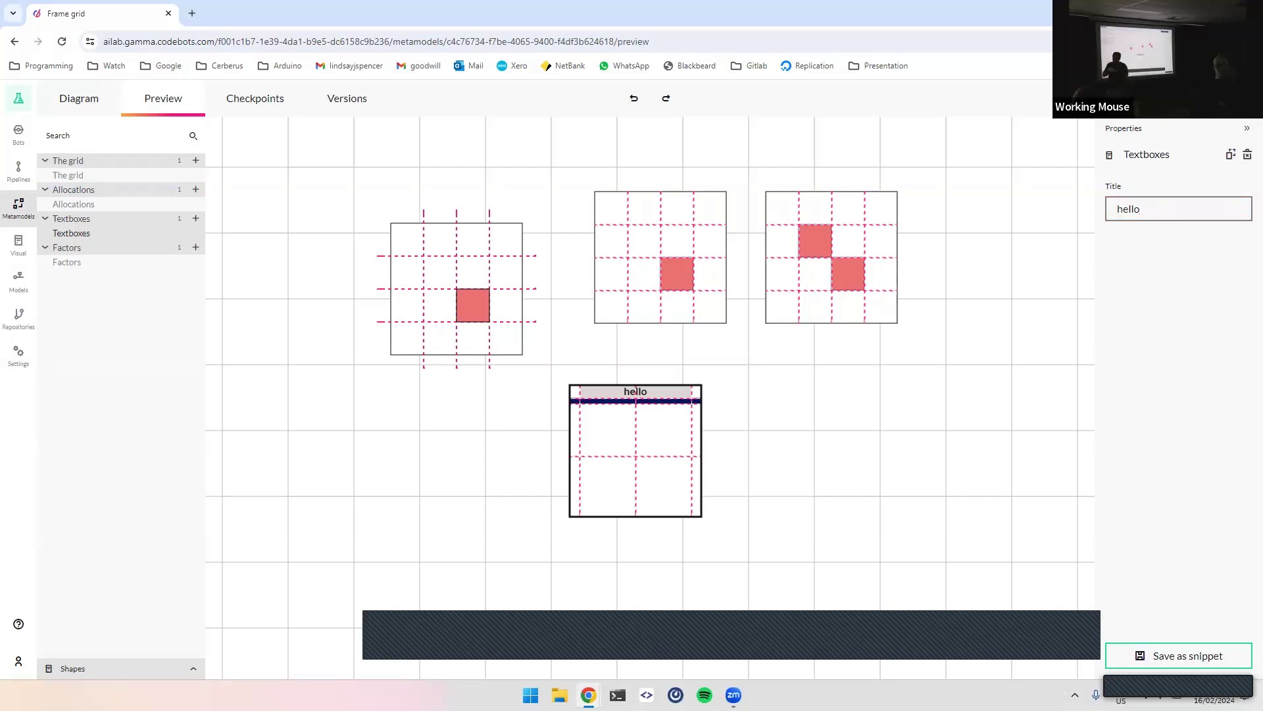
pyautogui.doubleClick(1129, 209)
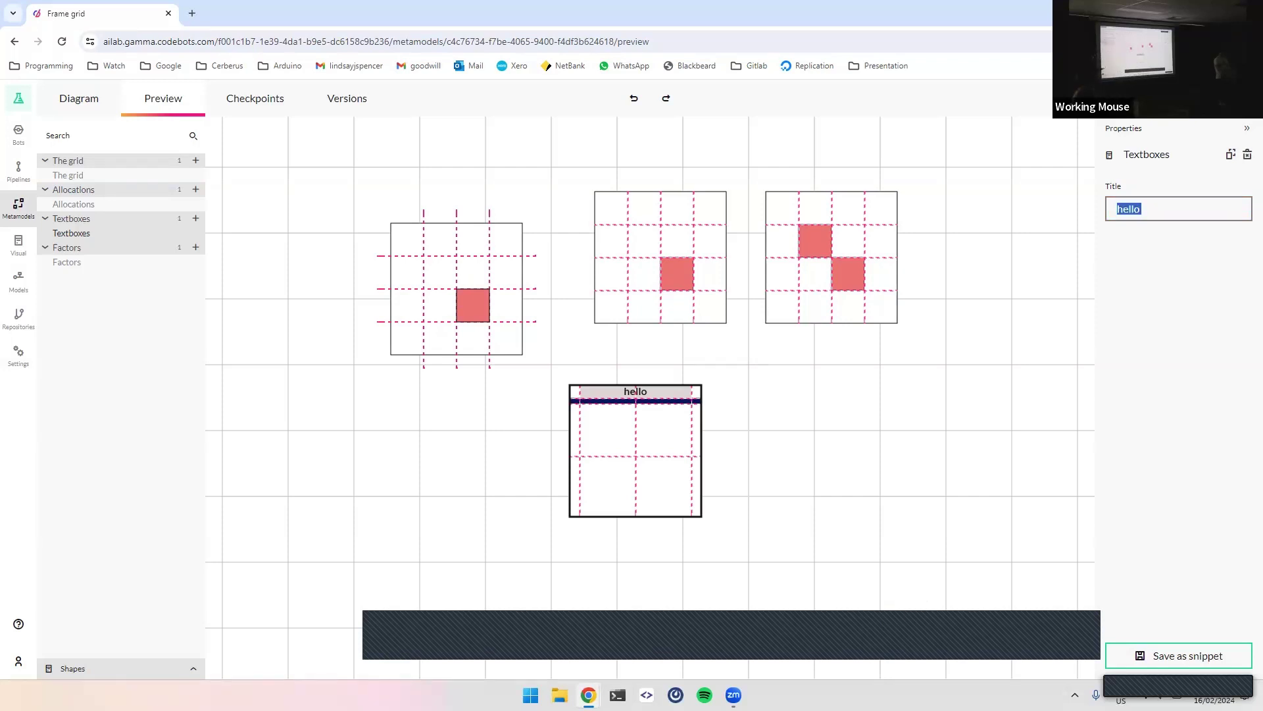
pyautogui.write('hello hello hello hello hello')
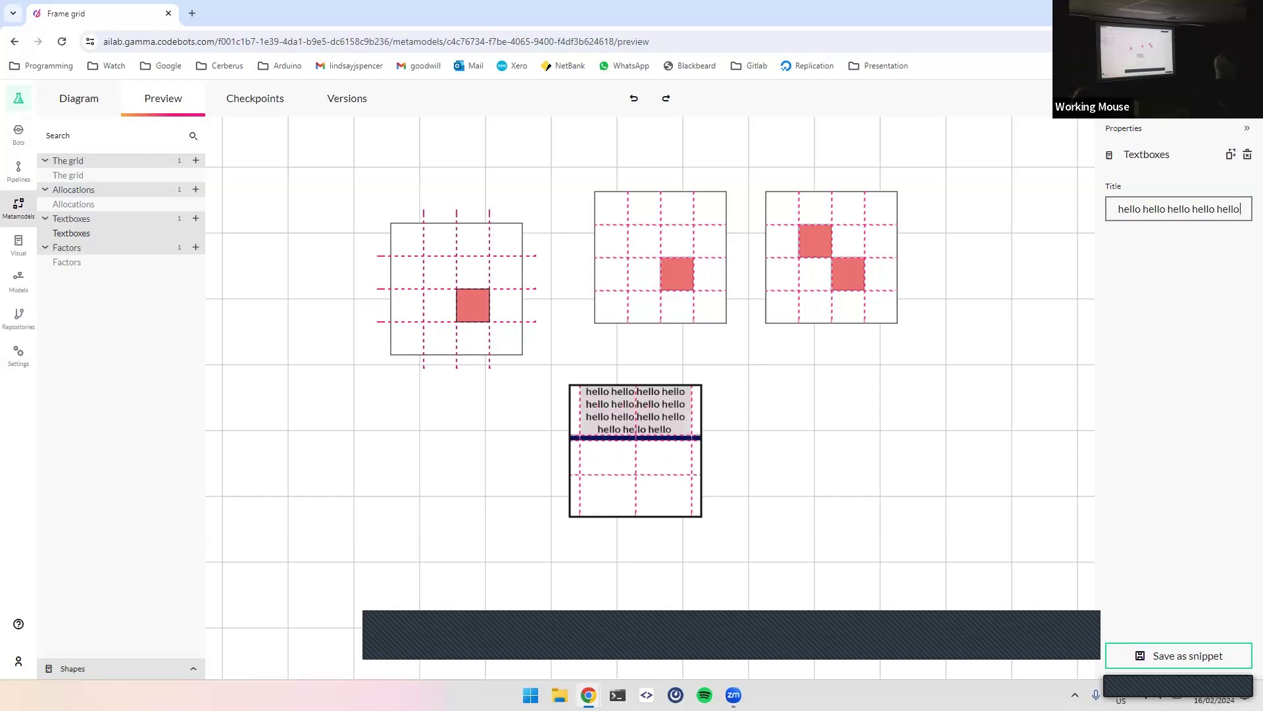
# Try to shrink the Textboxes frame below the space its title text needs
pyautogui.click(813, 490)
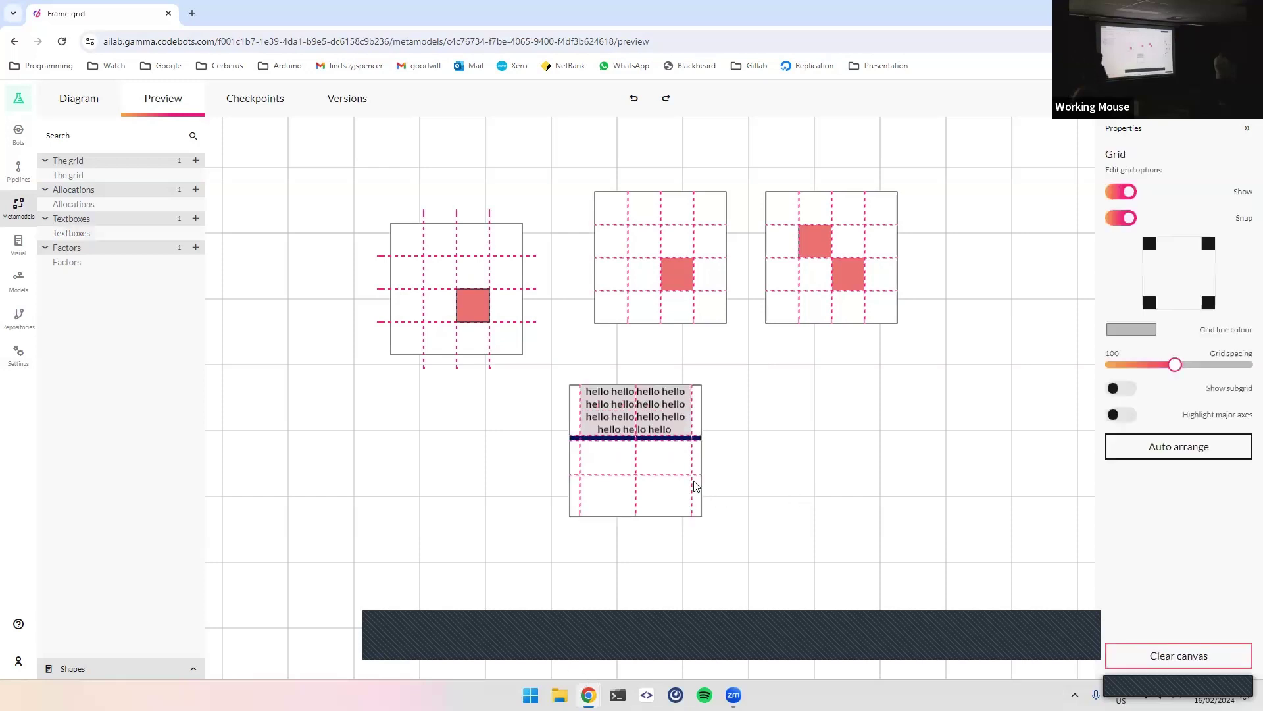
pyautogui.moveTo(699, 487); pyautogui.dragTo(661, 470)
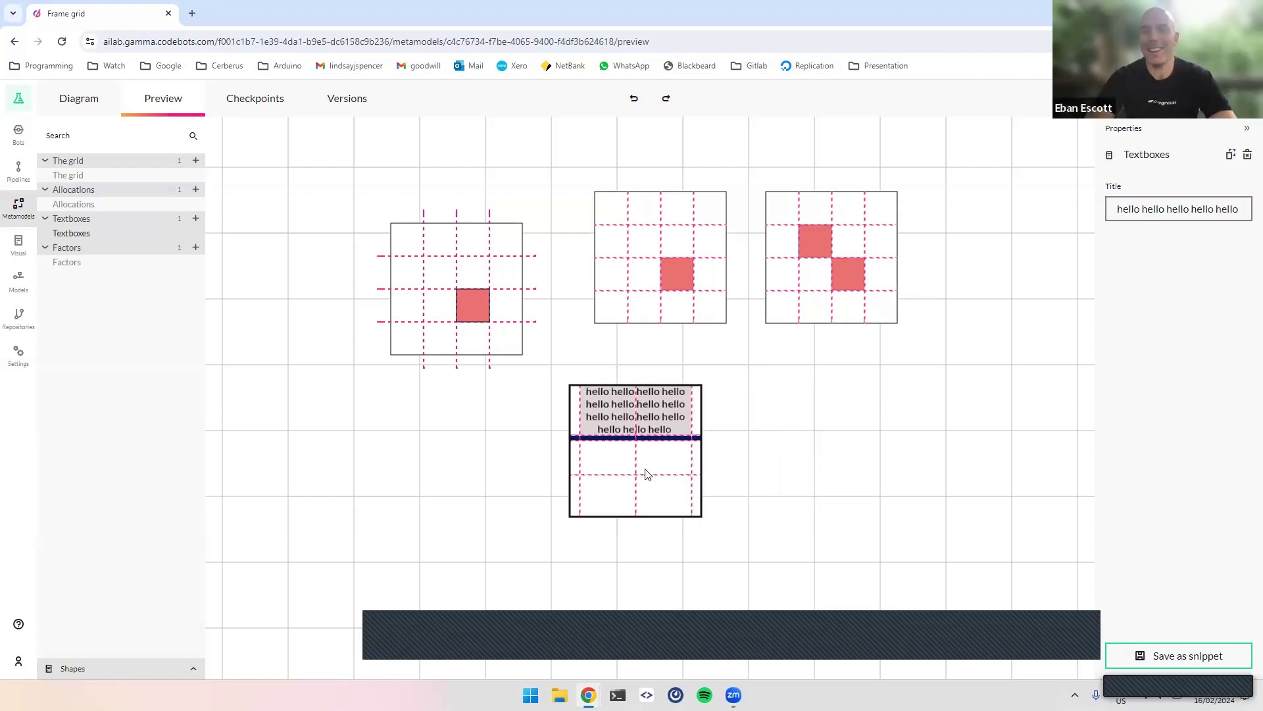
pyautogui.moveTo(700, 516); pyautogui.dragTo(600, 442)
pyautogui.click(702, 533)
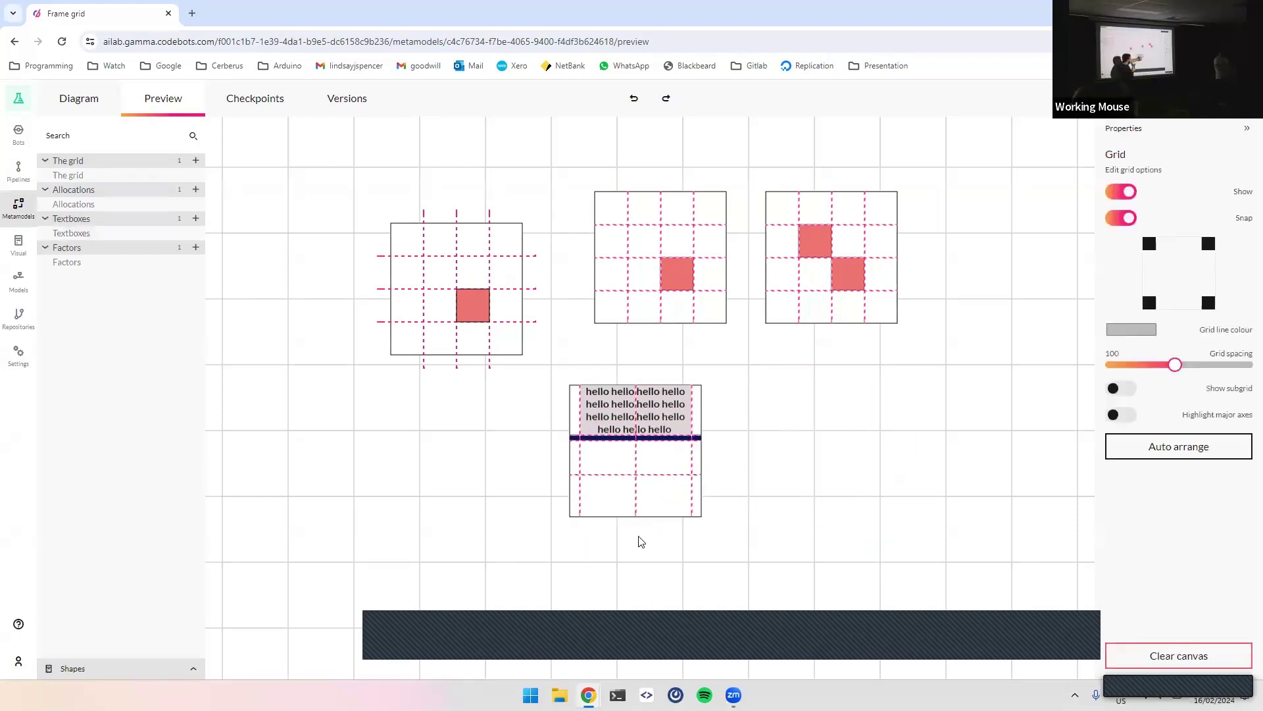
# Stretch the Textboxes frame taller and shrink it back to the smallest size its title allows
pyautogui.moveTo(636, 518); pyautogui.dragTo(633, 600)
pyautogui.scroll(-1, 733, 472)
pyautogui.scroll(-1, 724, 480)
pyautogui.moveTo(646, 524); pyautogui.dragTo(611, 484)
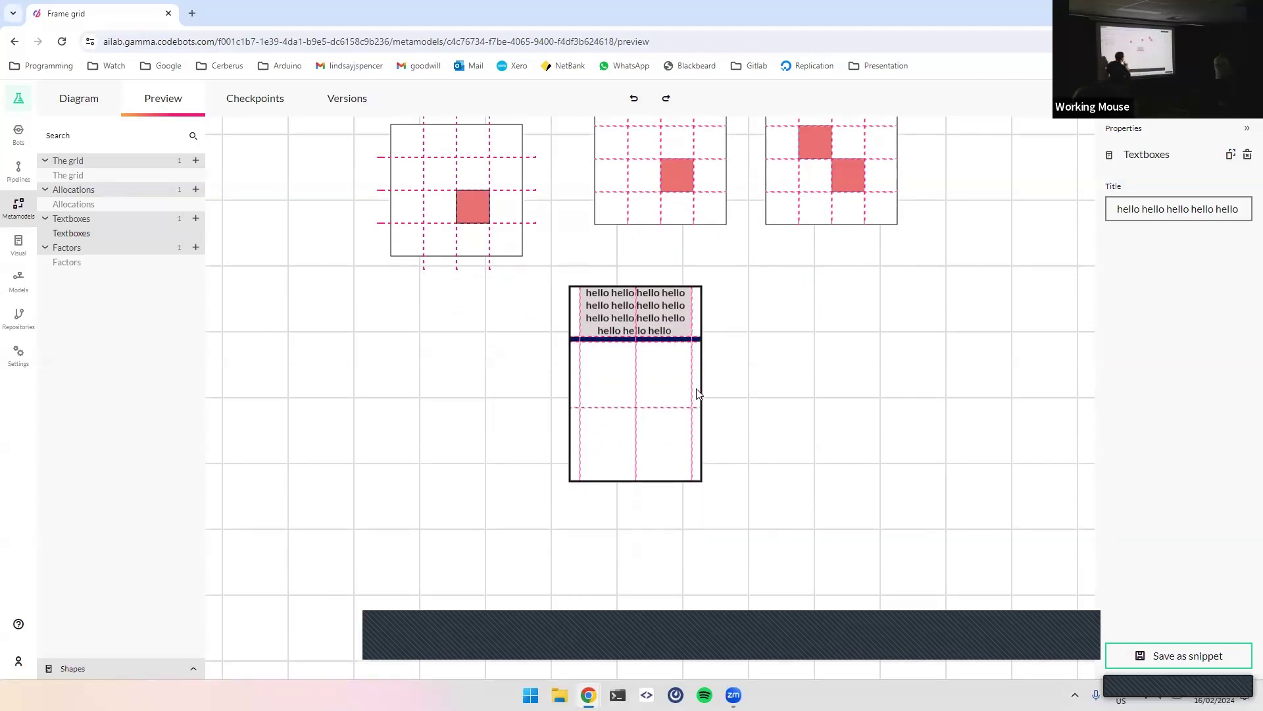
pyautogui.moveTo(701, 392); pyautogui.dragTo(640, 369)
pyautogui.click(668, 463)
pyautogui.moveTo(697, 482); pyautogui.dragTo(643, 381)
pyautogui.click(894, 376)
# Open the Classic Codebots metamodel from the Presentation bookmarks
pyautogui.scroll(3, 896, 377)
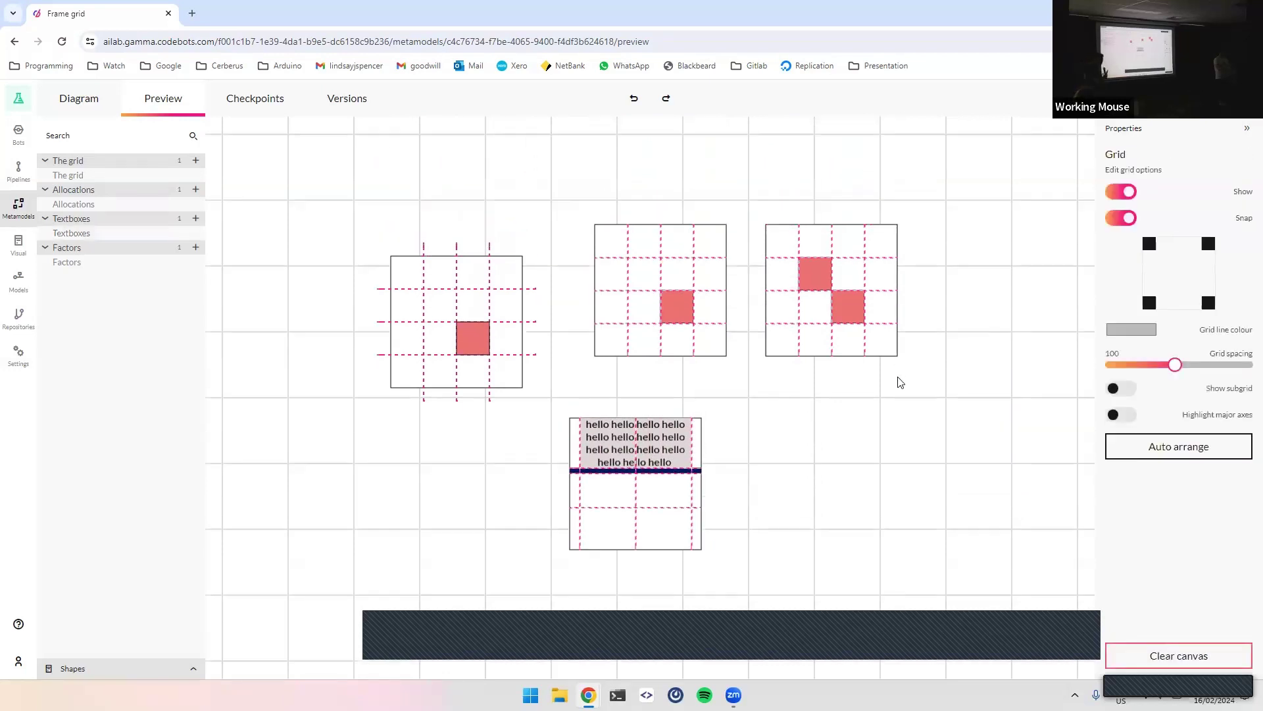
pyautogui.hscroll(-1, 875, 441)
pyautogui.scroll(1, 875, 440)
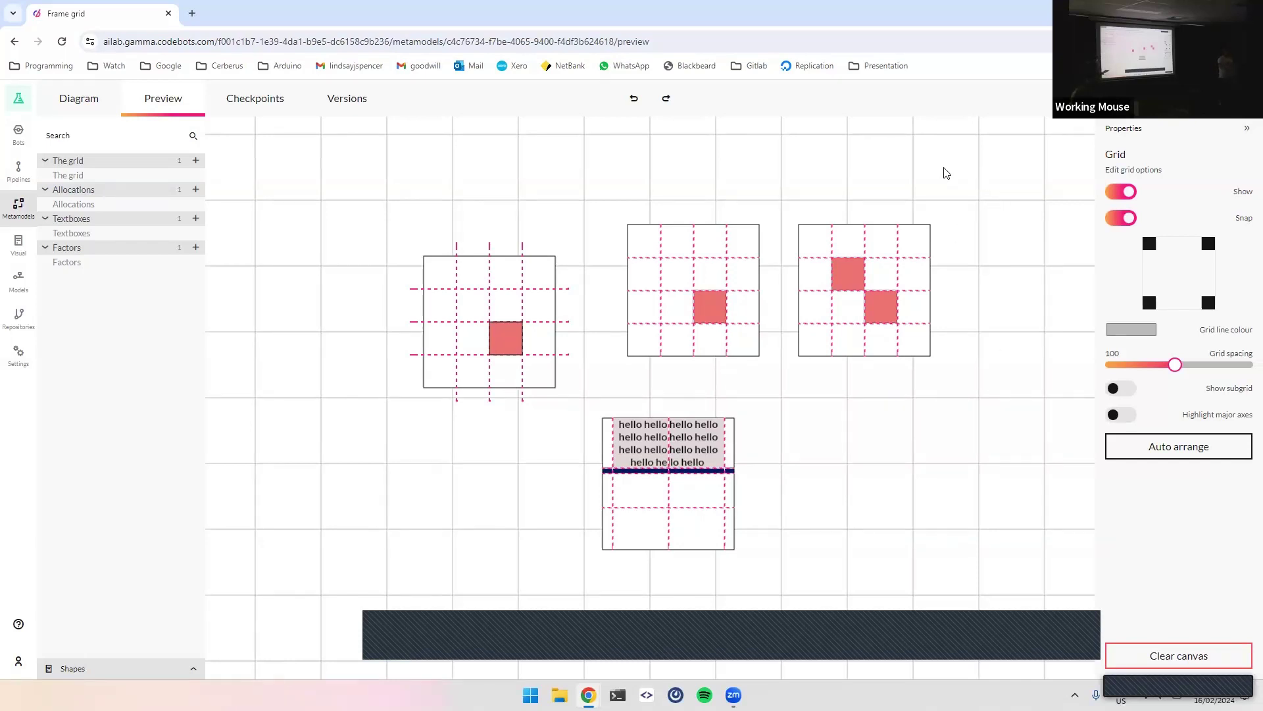
pyautogui.click(891, 68)
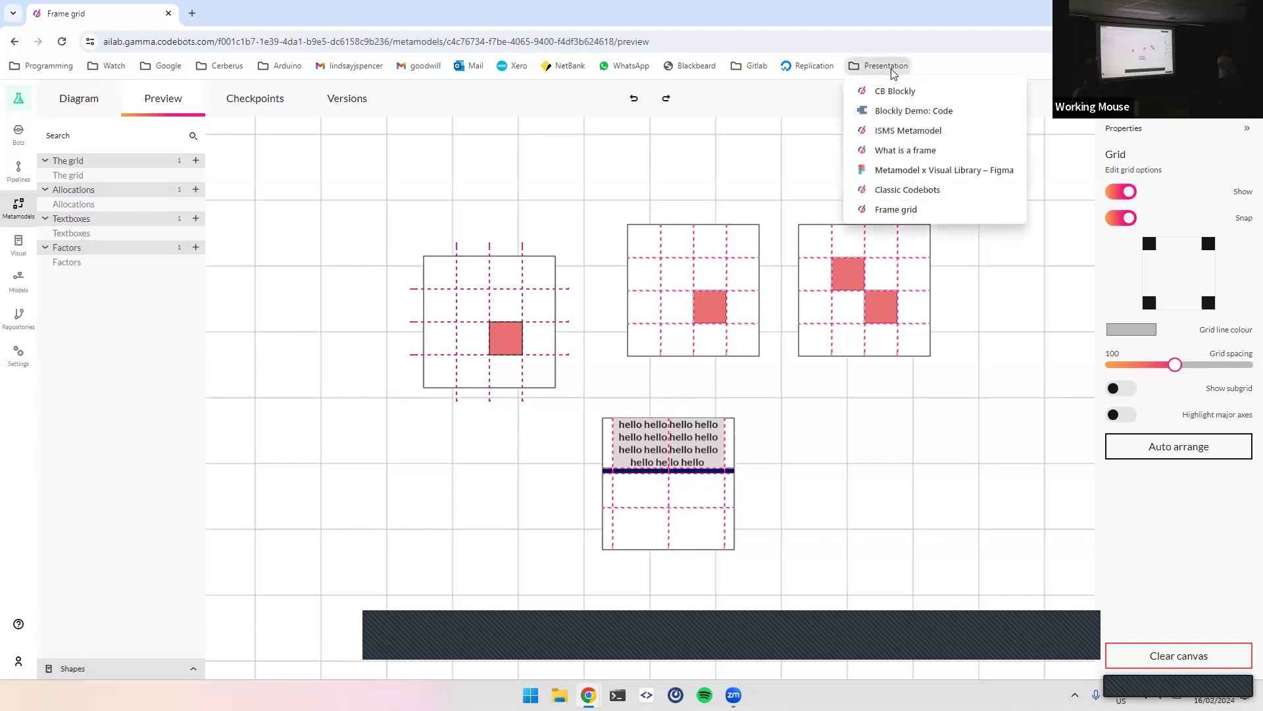
pyautogui.click(783, 156)
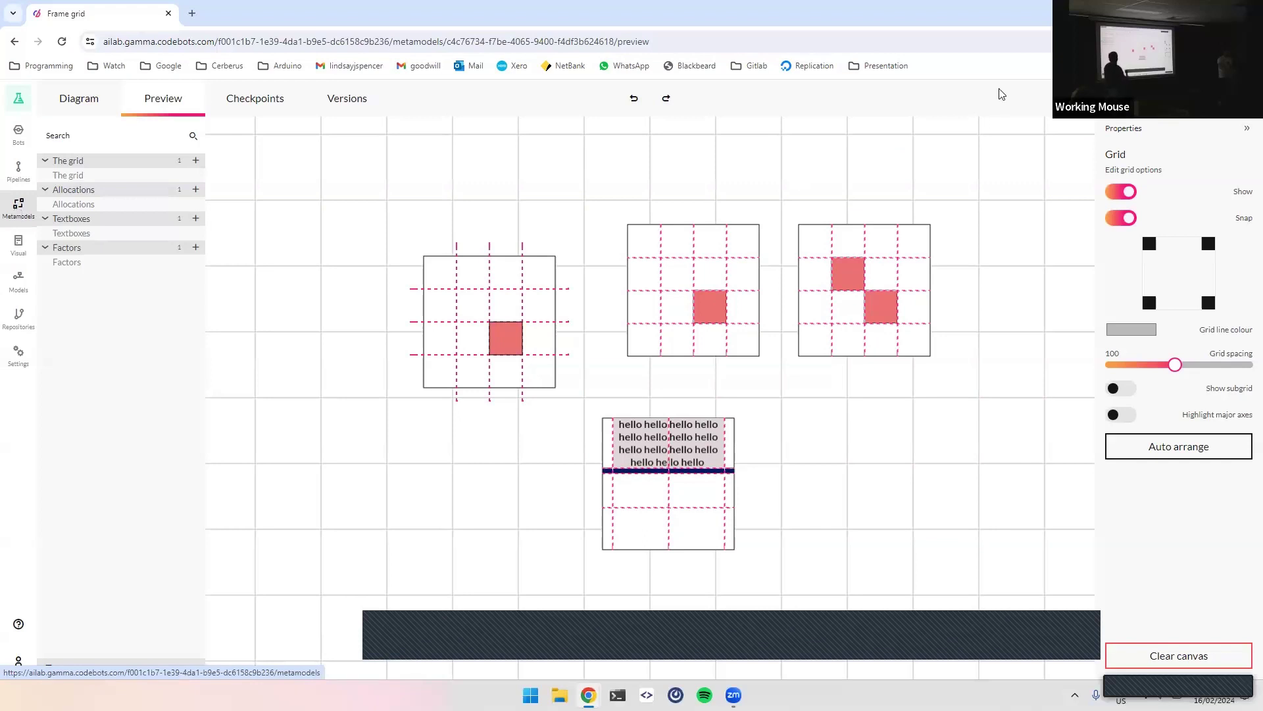
pyautogui.click(892, 68)
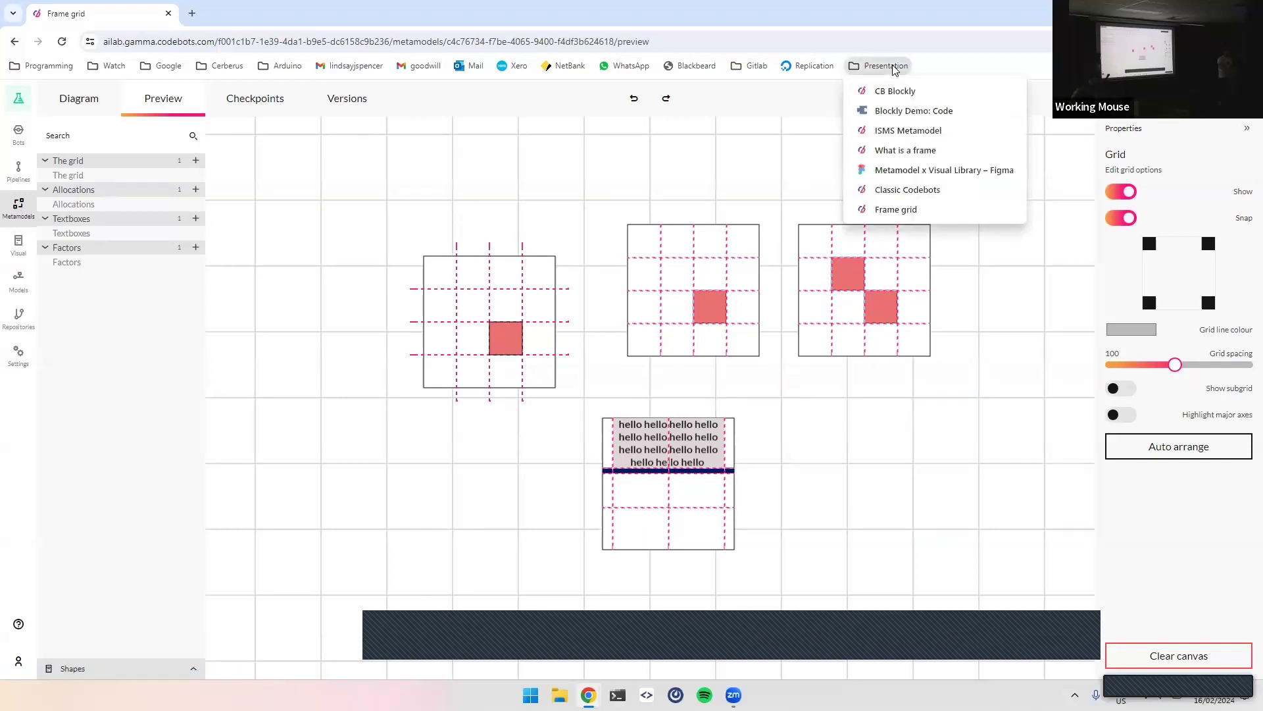
pyautogui.click(908, 189)
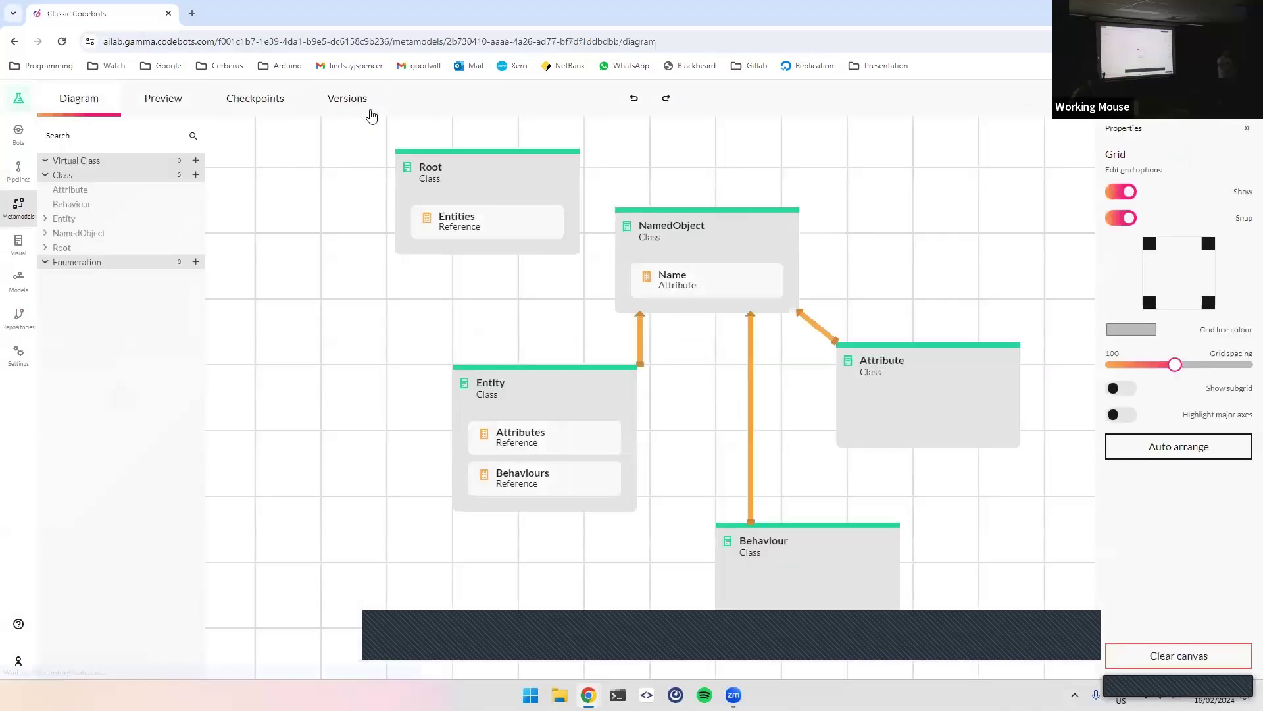
# Open the latest diagram of the Classic Codebots visual library attached to the metamodel
pyautogui.click(372, 113)
pyautogui.click(440, 343)
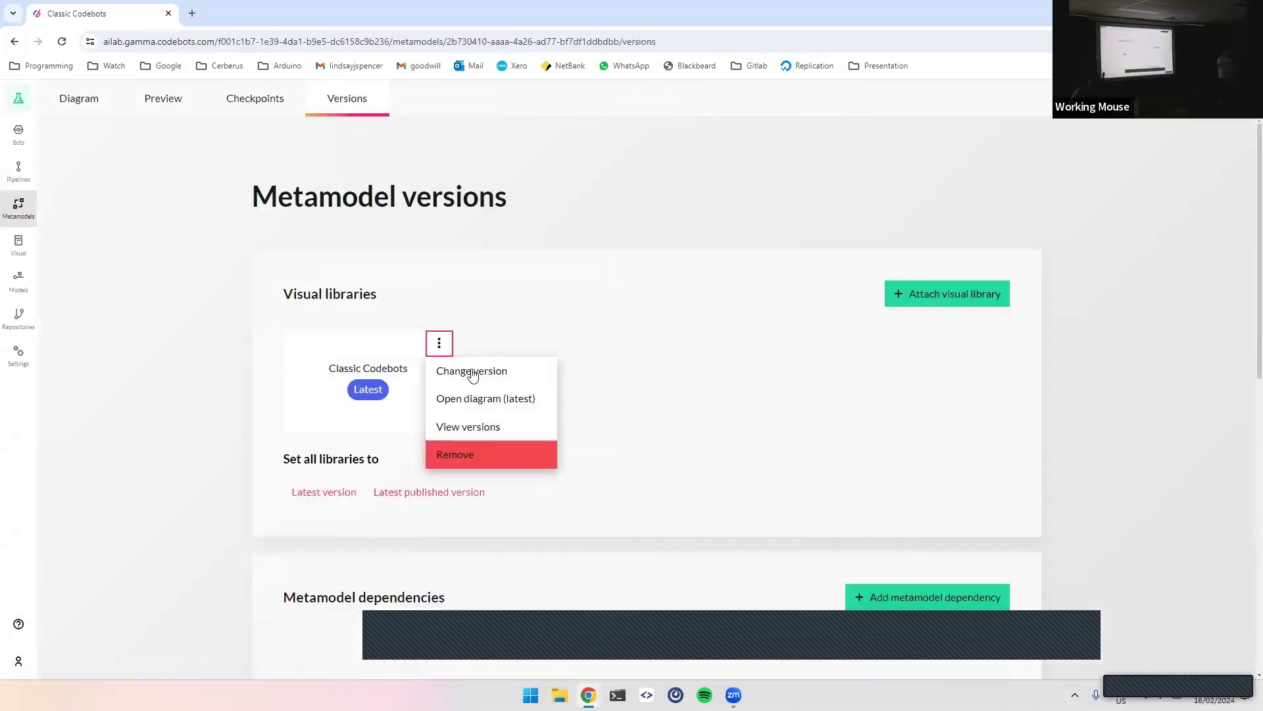
pyautogui.click(515, 399)
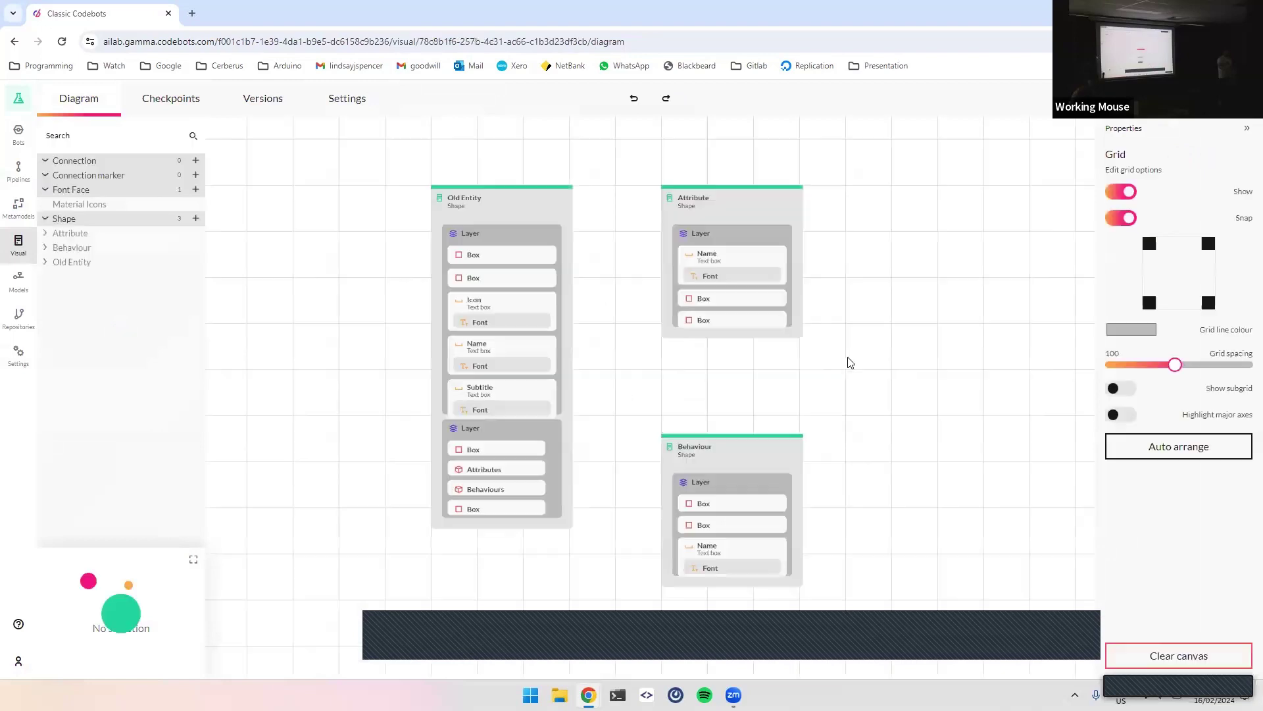
# Add a new shape in the empty space beside the Attribute and Behaviour shapes and name it "Grid"
pyautogui.hscroll(6, 827, 366)
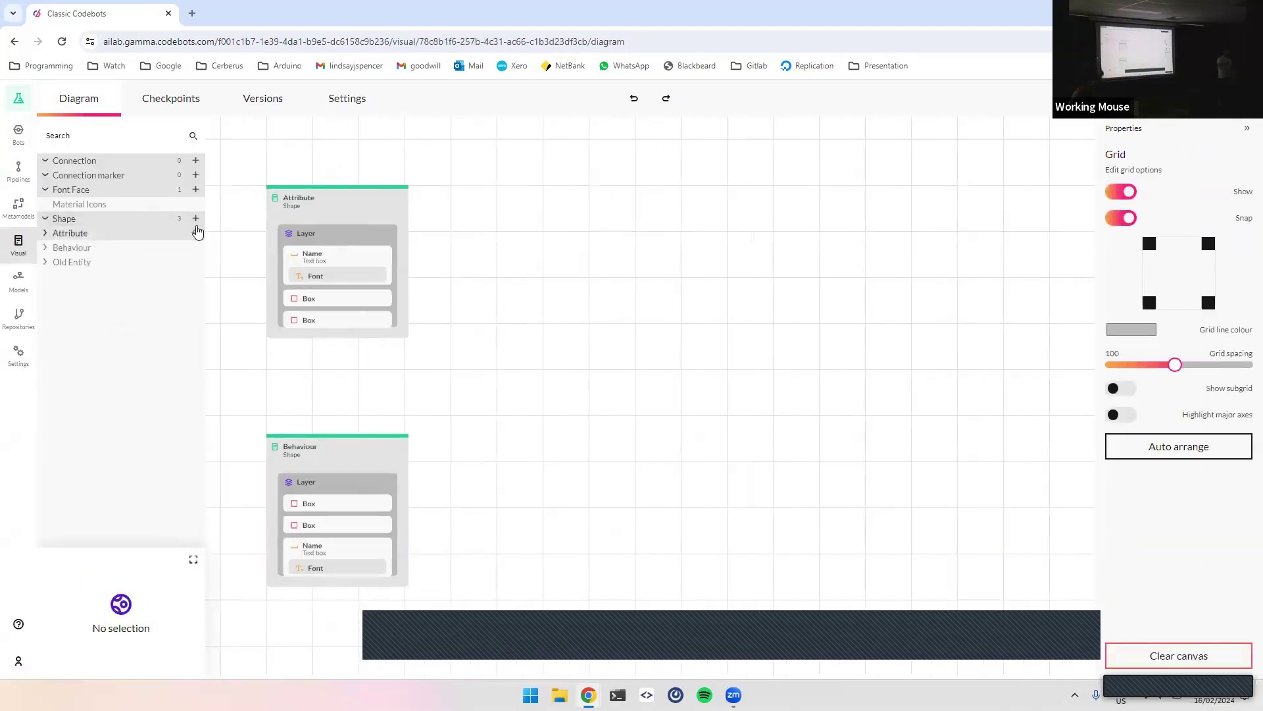
pyautogui.click(195, 218)
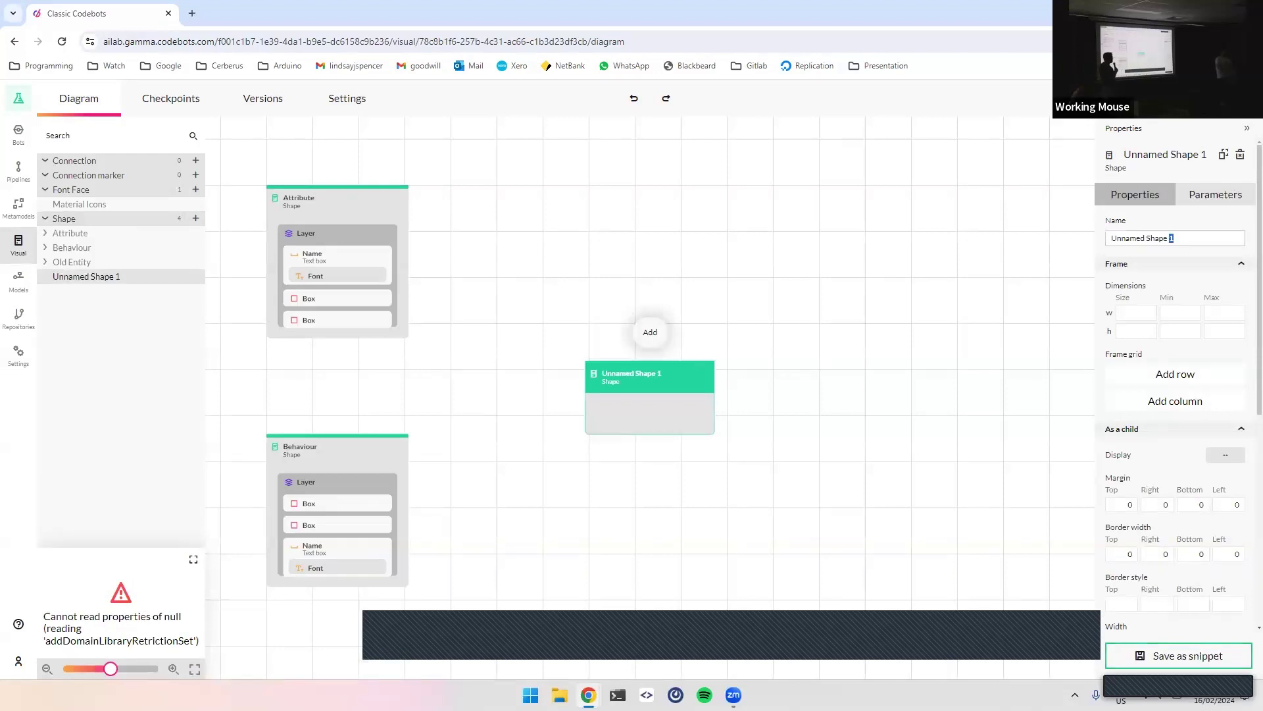
pyautogui.press('BackSpace')
pyautogui.press('BackSpace')
pyautogui.press('BackSpace')
pyautogui.press('BackSpace')
pyautogui.press('BackSpace')
pyautogui.press('BackSpace')
pyautogui.press('BackSpace')
pyautogui.press('BackSpace')
pyautogui.press('BackSpace')
pyautogui.press('BackSpace')
pyautogui.press('BackSpace')
pyautogui.press('BackSpace')
pyautogui.press('BackSpace')
pyautogui.press('BackSpace')
pyautogui.press('BackSpace')
pyautogui.write('Gr')
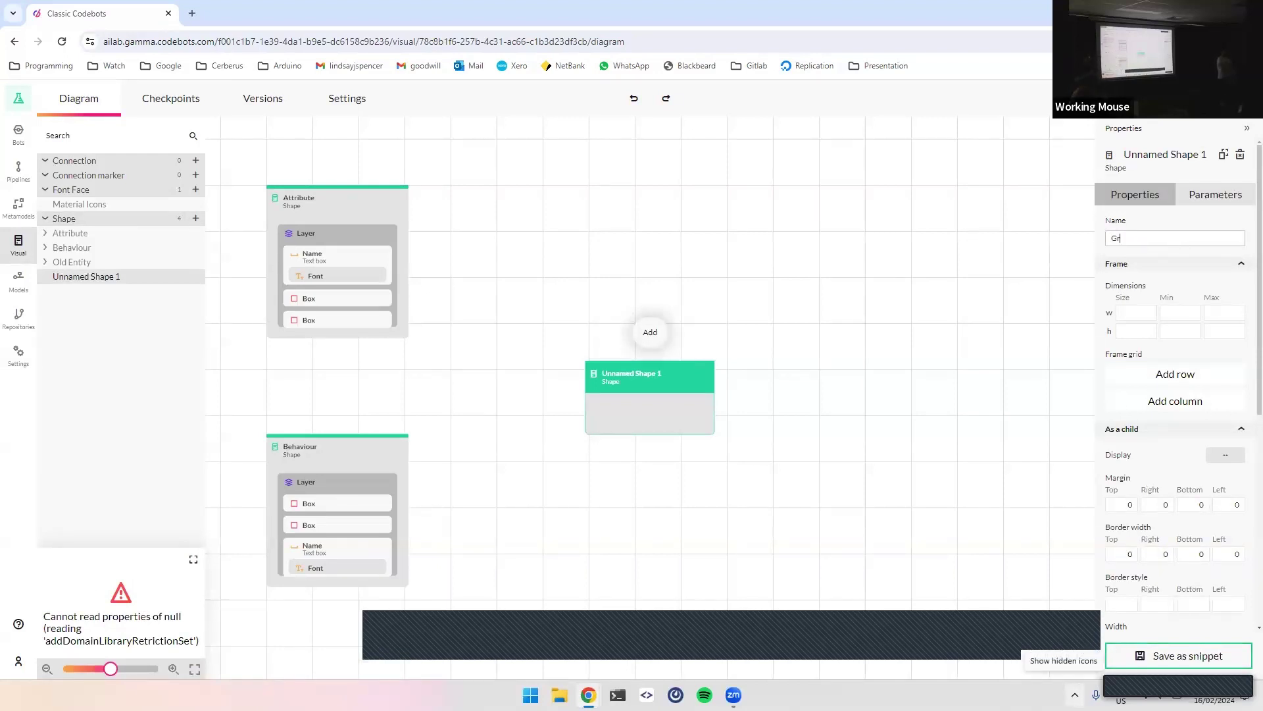
pyautogui.write('id')
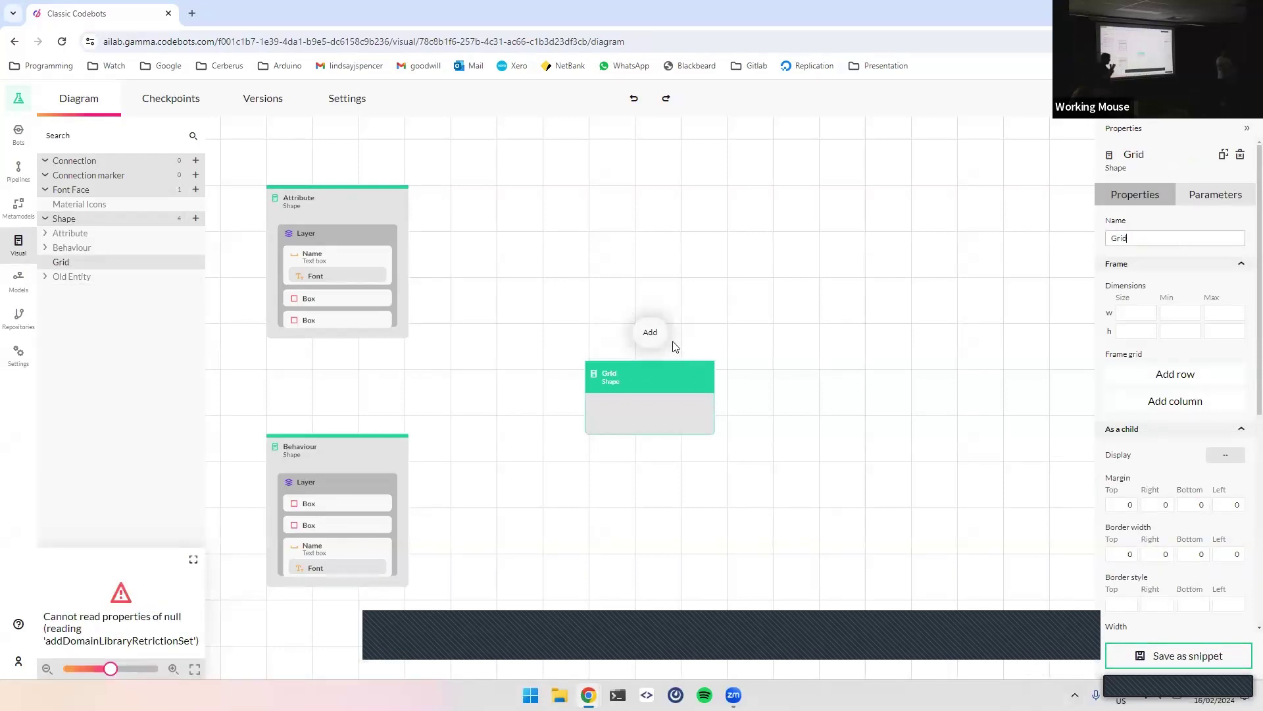
# Add a layer to the Grid shape and set the shape's frame width and height to 150
pyautogui.click(647, 333)
pyautogui.click(716, 369)
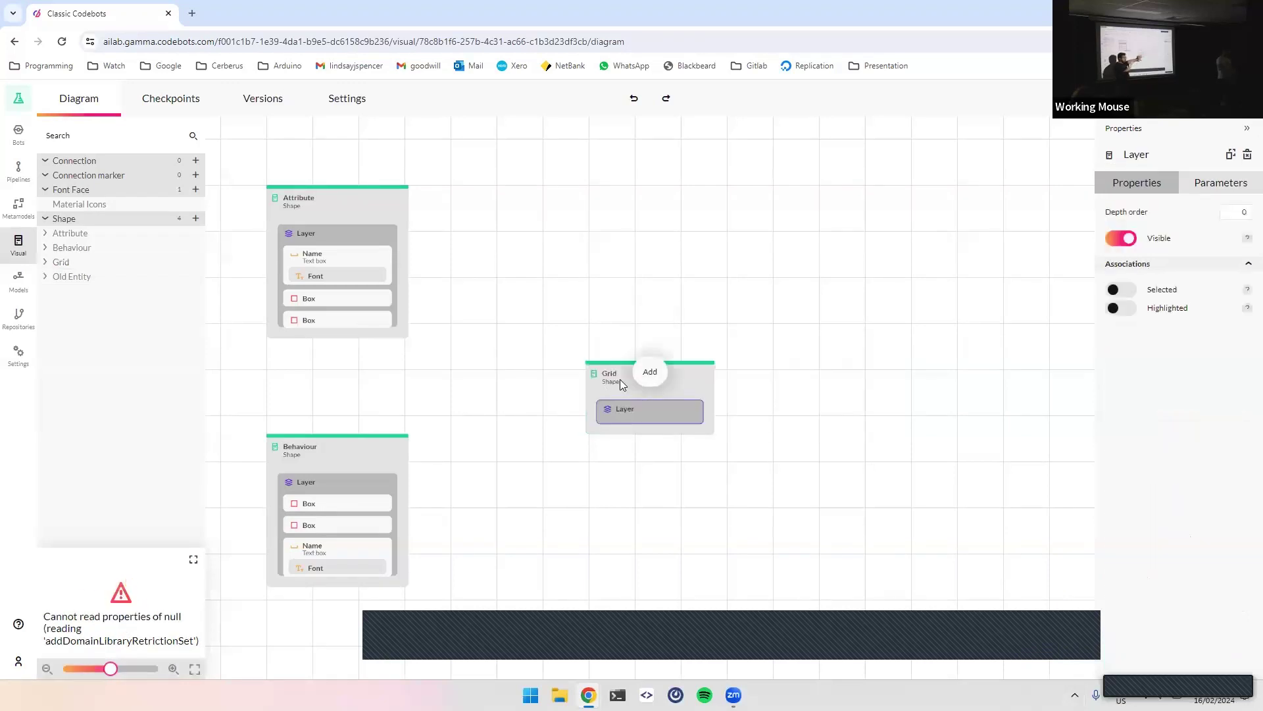
pyautogui.click(621, 385)
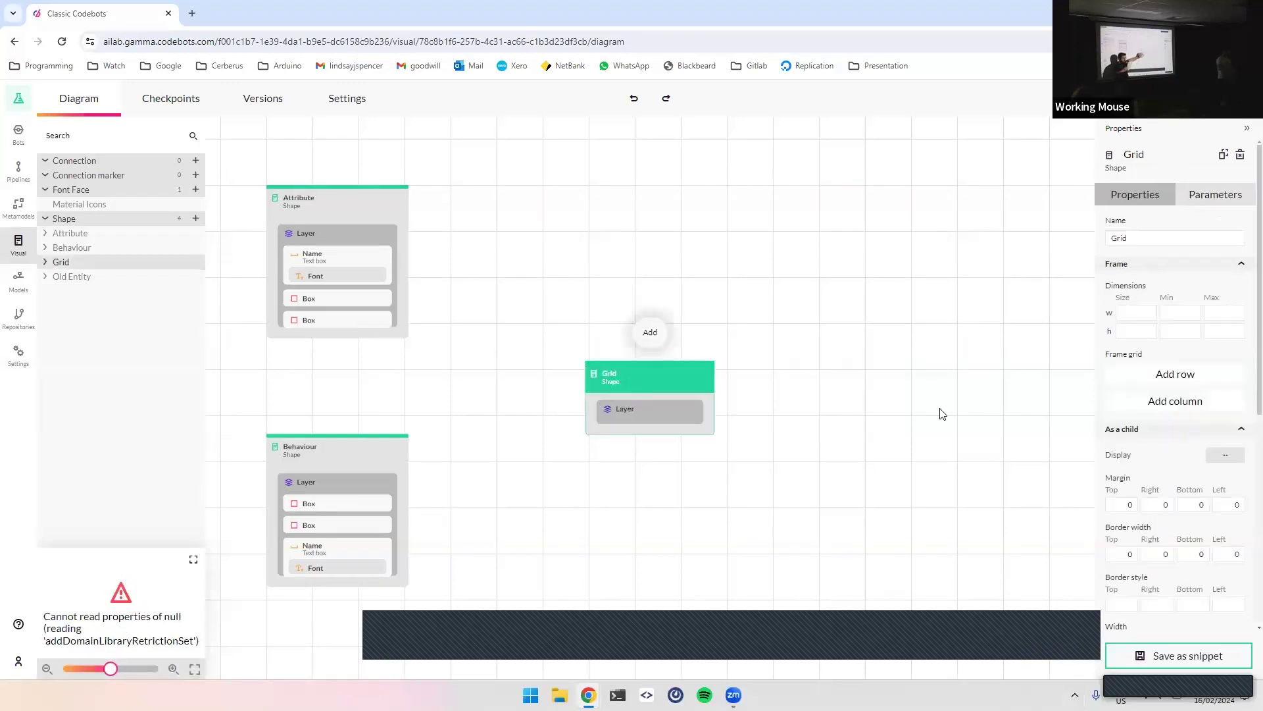
pyautogui.click(1127, 312)
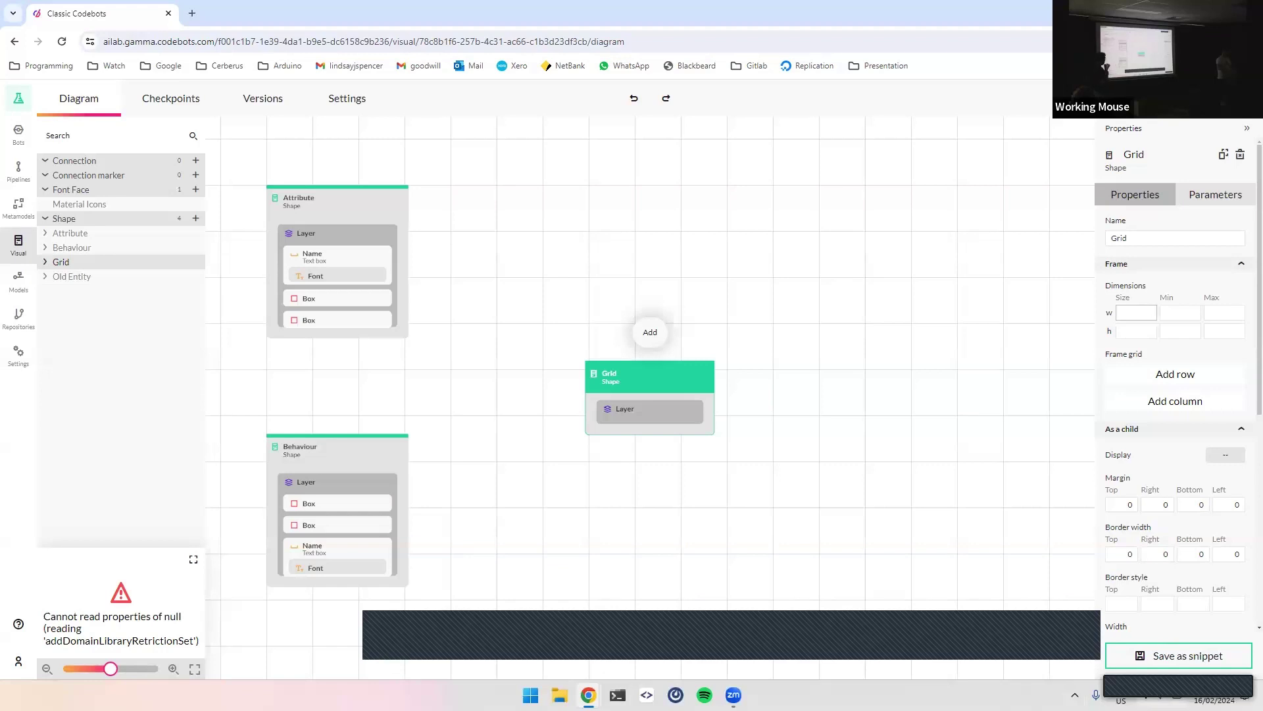
pyautogui.write('150')
pyautogui.press('Tab')
pyautogui.press('Tab')
pyautogui.press('Tab')
pyautogui.write('1')
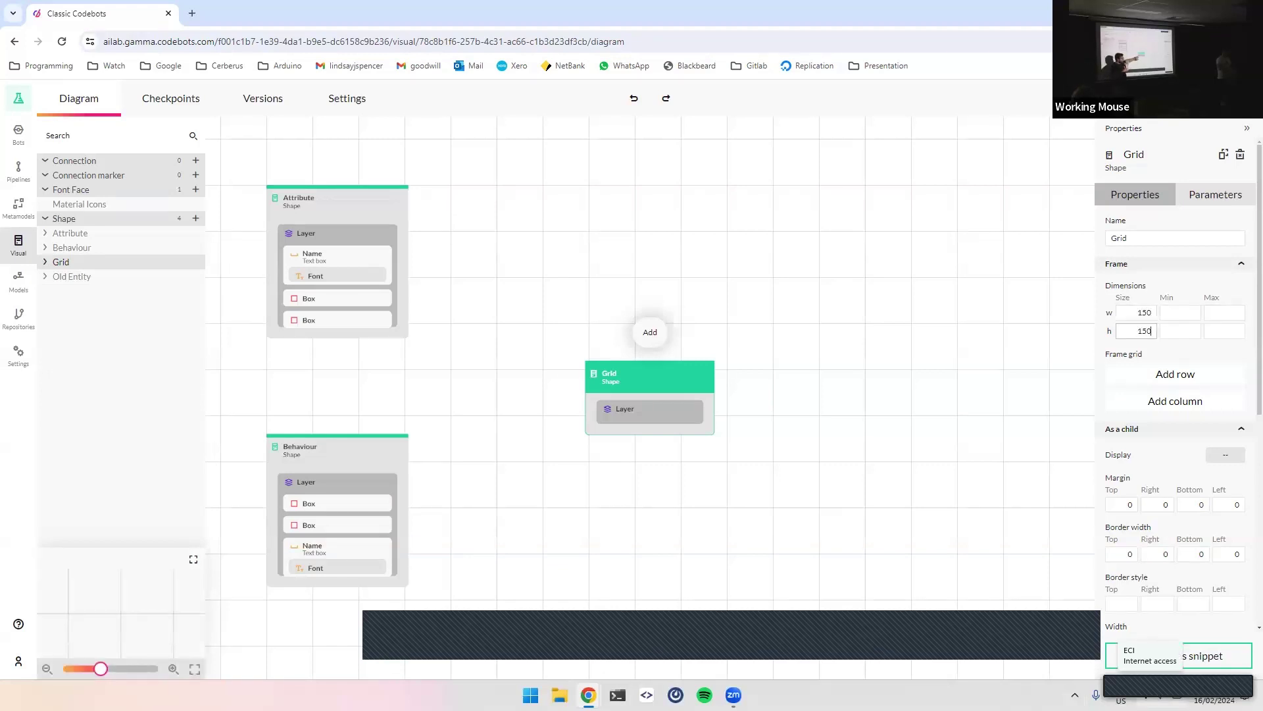
# Add two more layers to the Grid shape
pyautogui.click(652, 414)
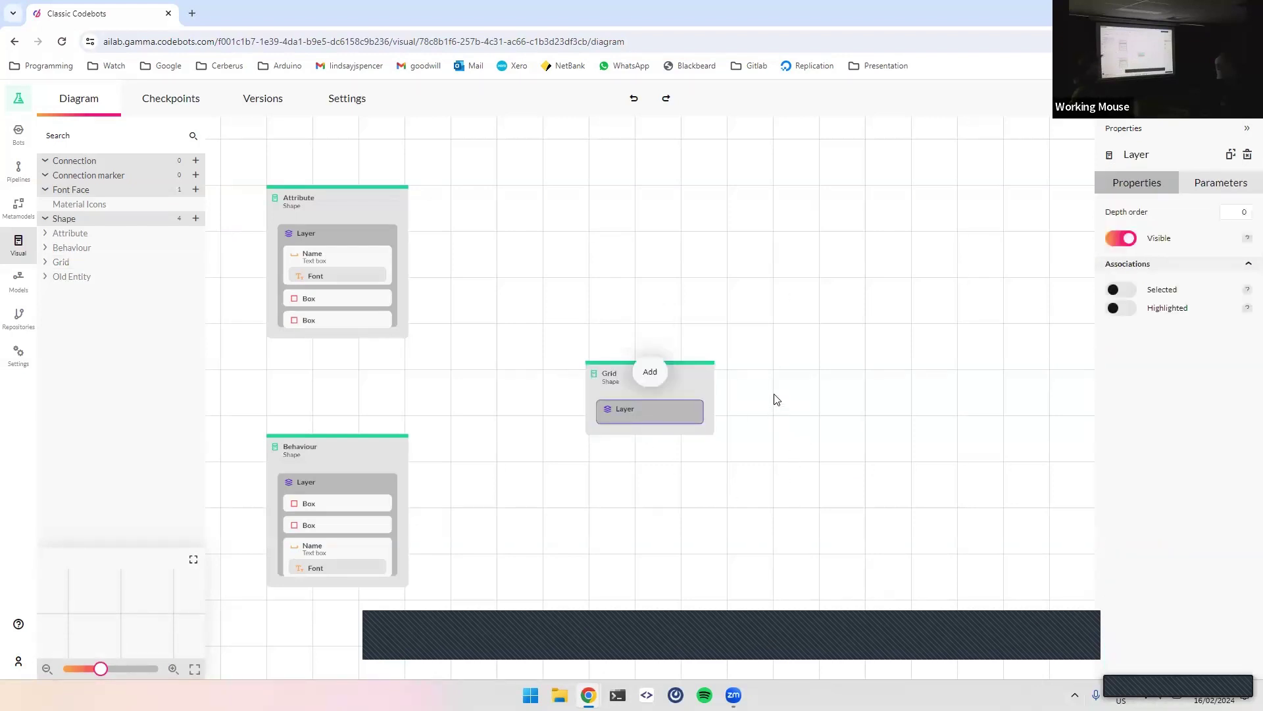
pyautogui.click(696, 381)
pyautogui.click(650, 332)
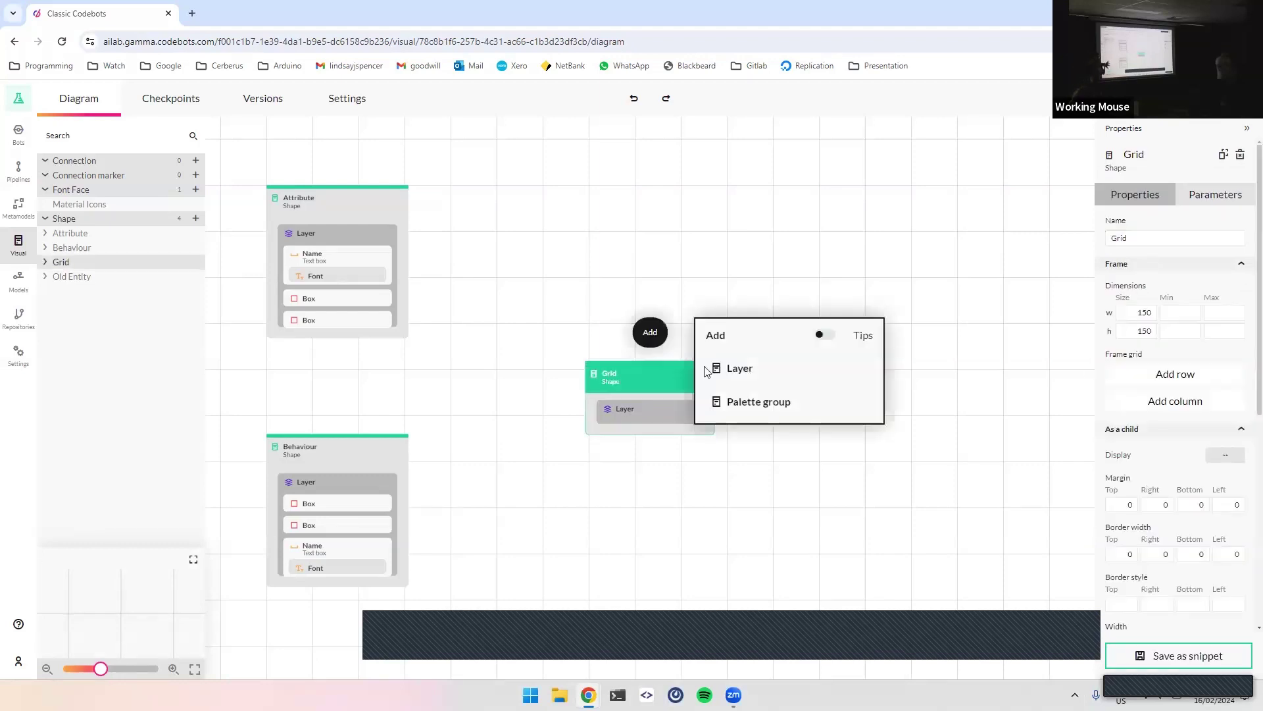
pyautogui.click(730, 367)
pyautogui.click(640, 375)
pyautogui.click(650, 333)
pyautogui.click(728, 366)
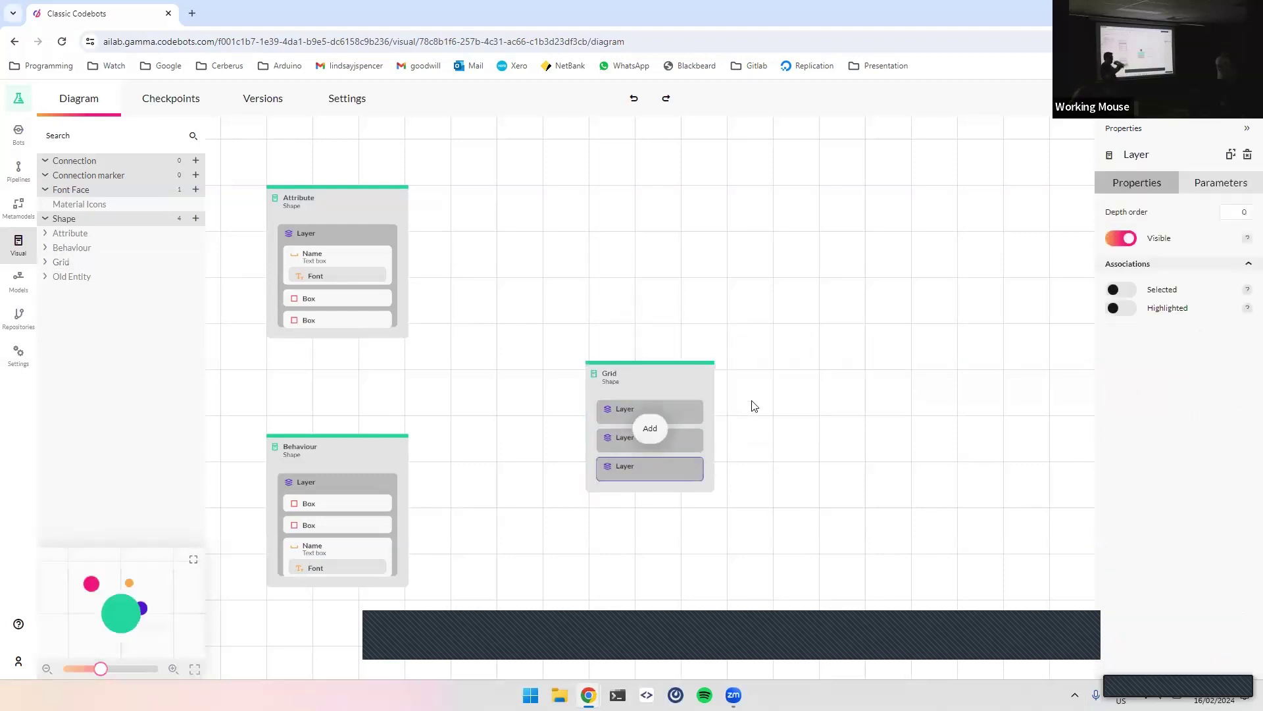
# Delete the two extra layers from the Grid shape, keeping a single layer
pyautogui.scroll(-2, 737, 395)
pyautogui.click(685, 350)
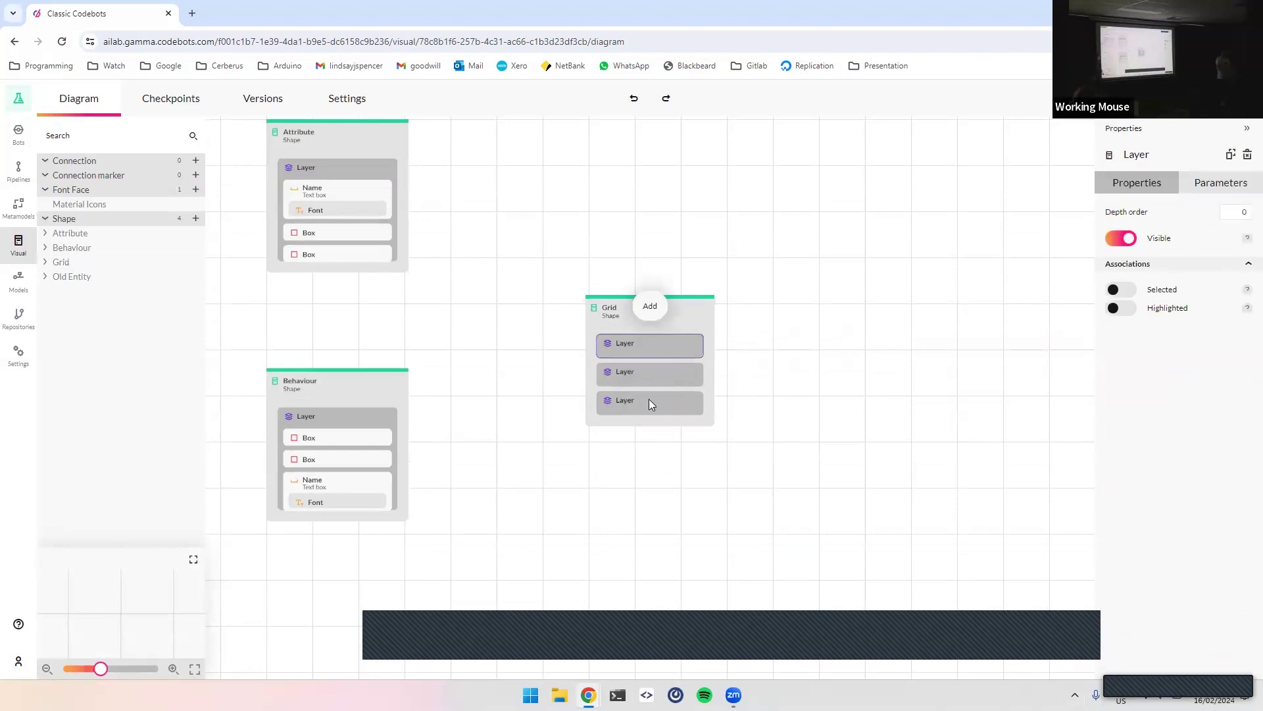
pyautogui.press('Delete')
pyautogui.click(646, 350)
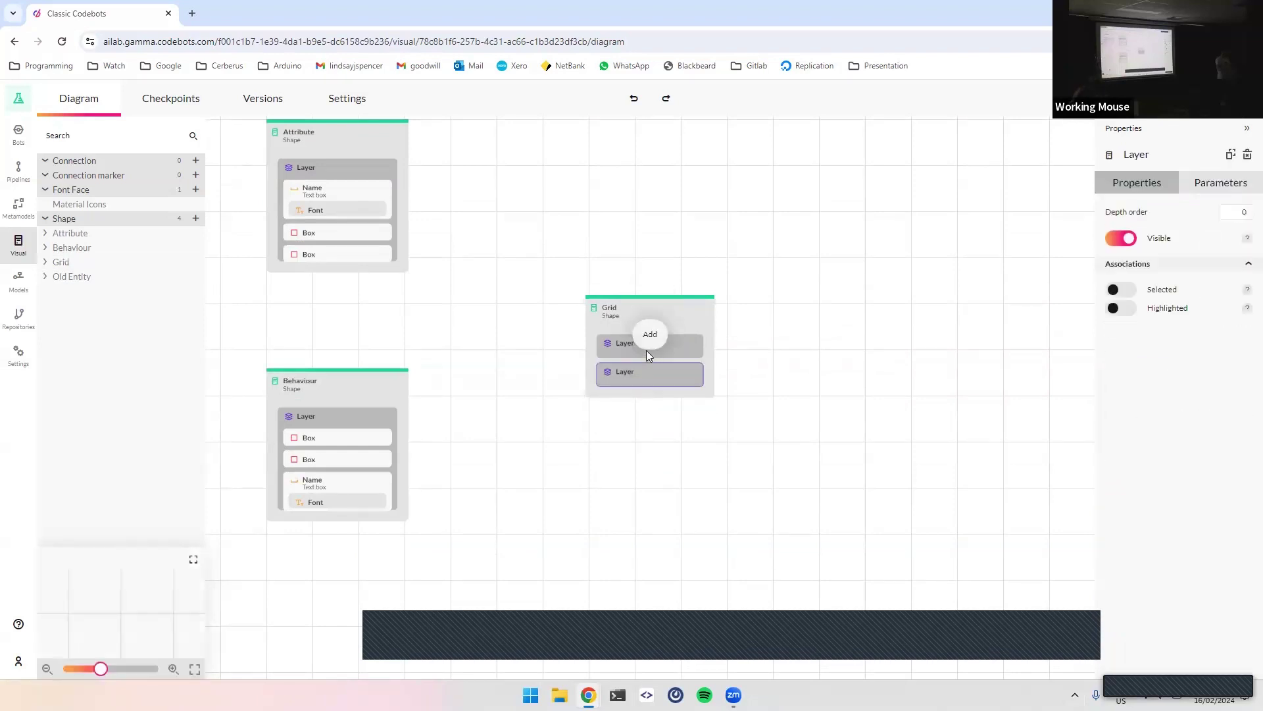
pyautogui.press('Delete')
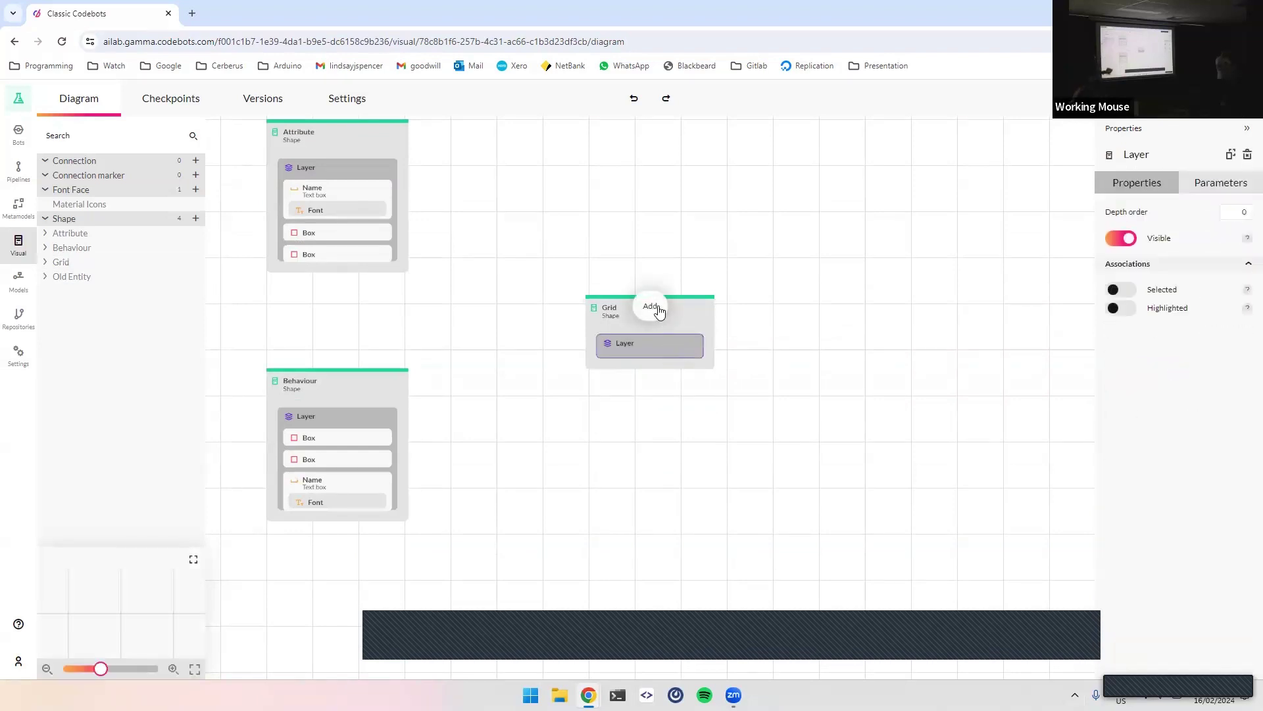
# Add a box to the Grid shape's layer and set its width and height to 150px
pyautogui.click(659, 313)
pyautogui.click(747, 394)
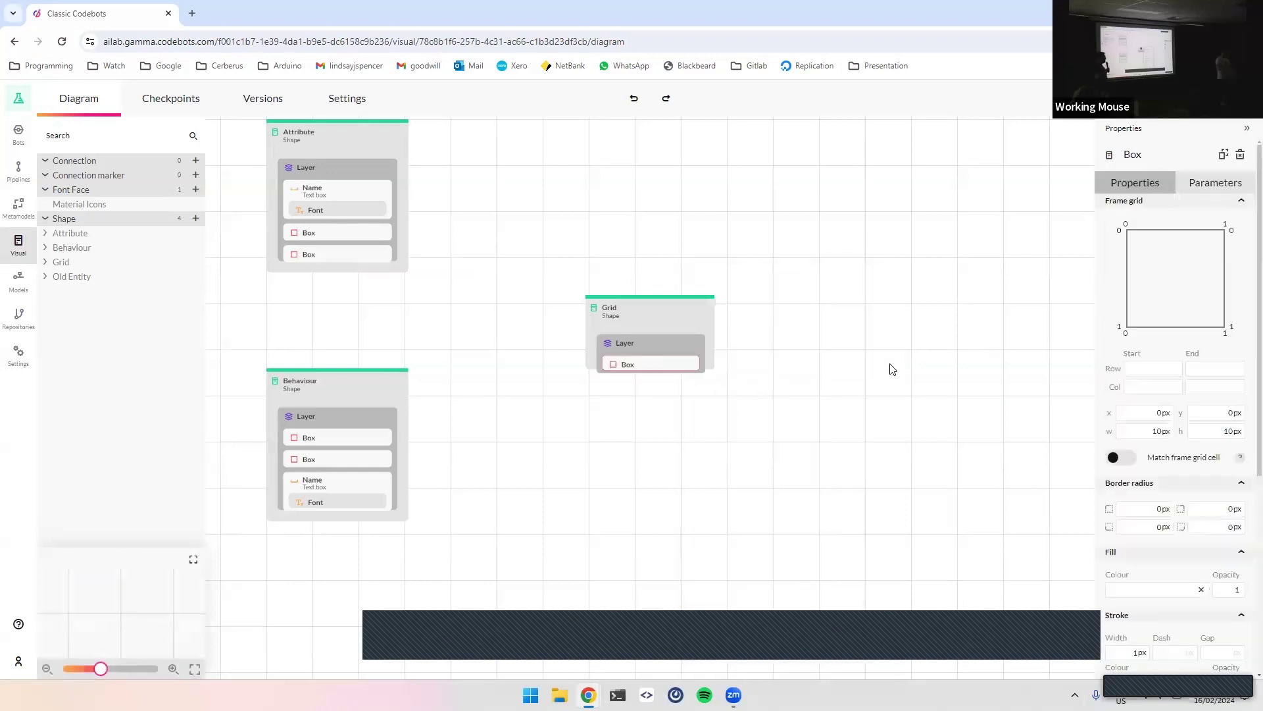
pyautogui.click(655, 363)
pyautogui.click(1146, 414)
pyautogui.press('Tab')
pyautogui.press('Tab')
pyautogui.write('150')
pyautogui.press('Tab')
pyautogui.write('150')
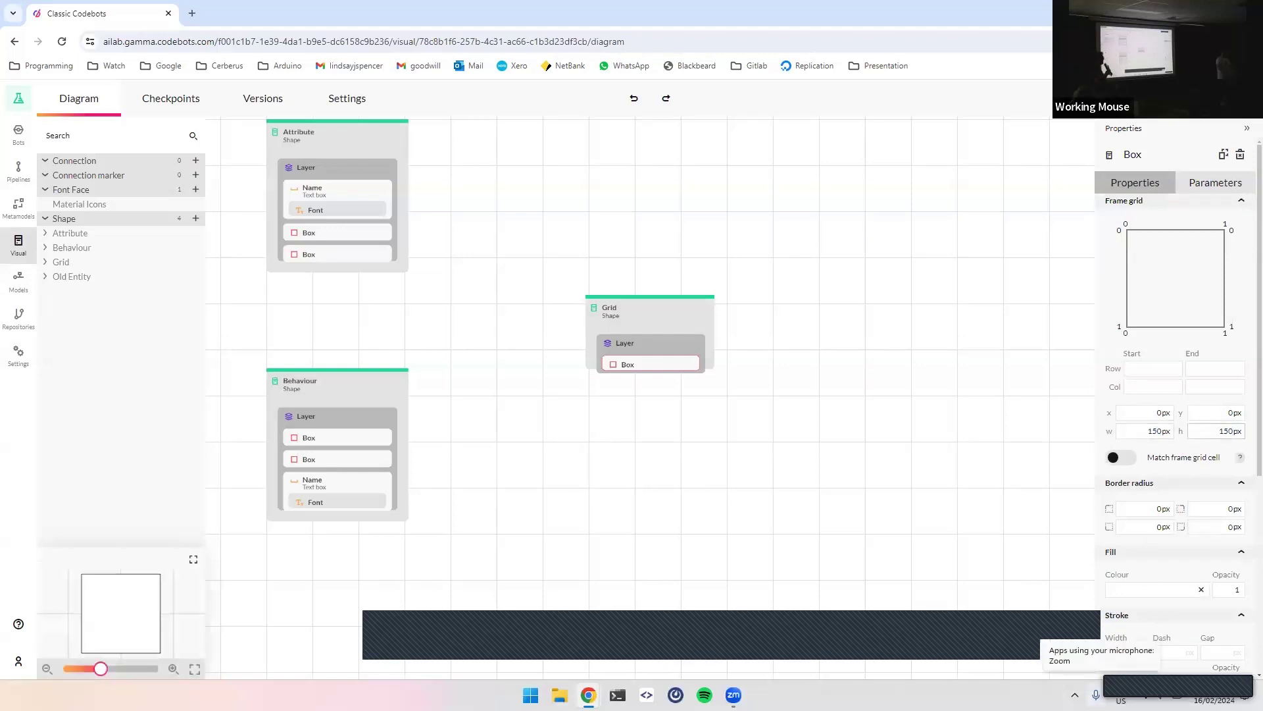
# Enlarge the shape preview, remove the box's stroke colour and give the box a light grey fill
pyautogui.click(193, 558)
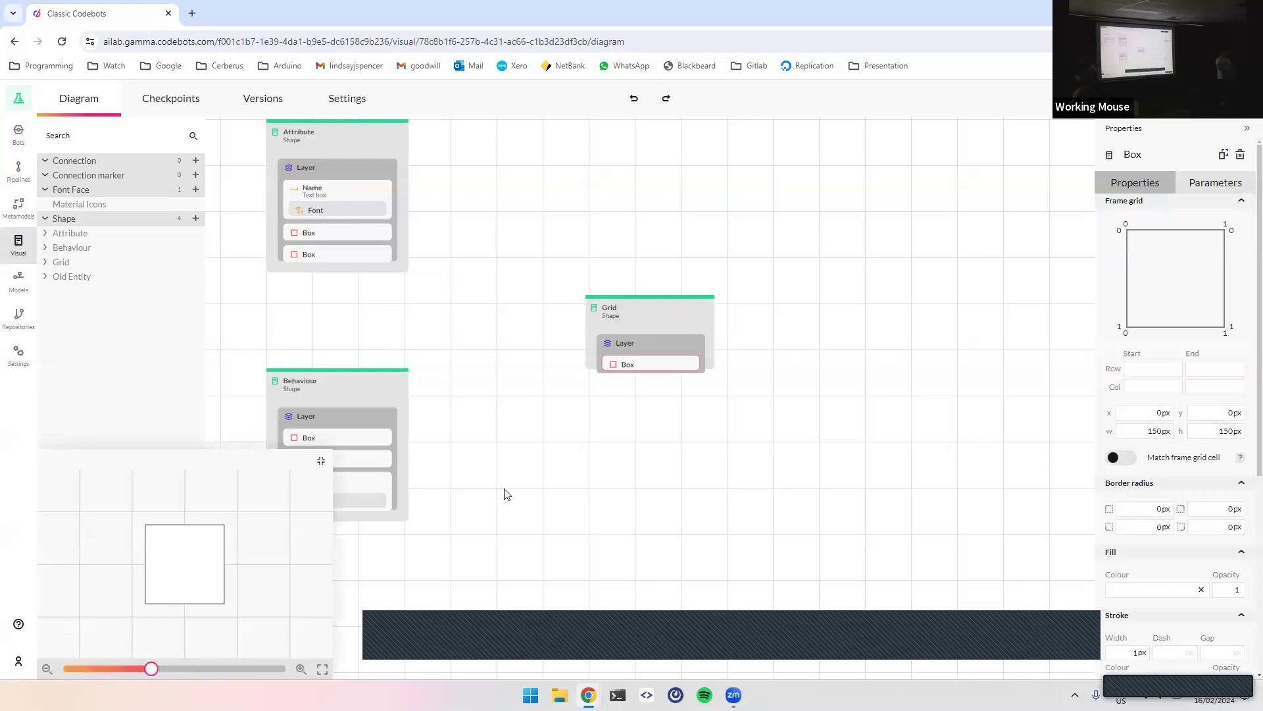
pyautogui.hscroll(-2, 783, 307)
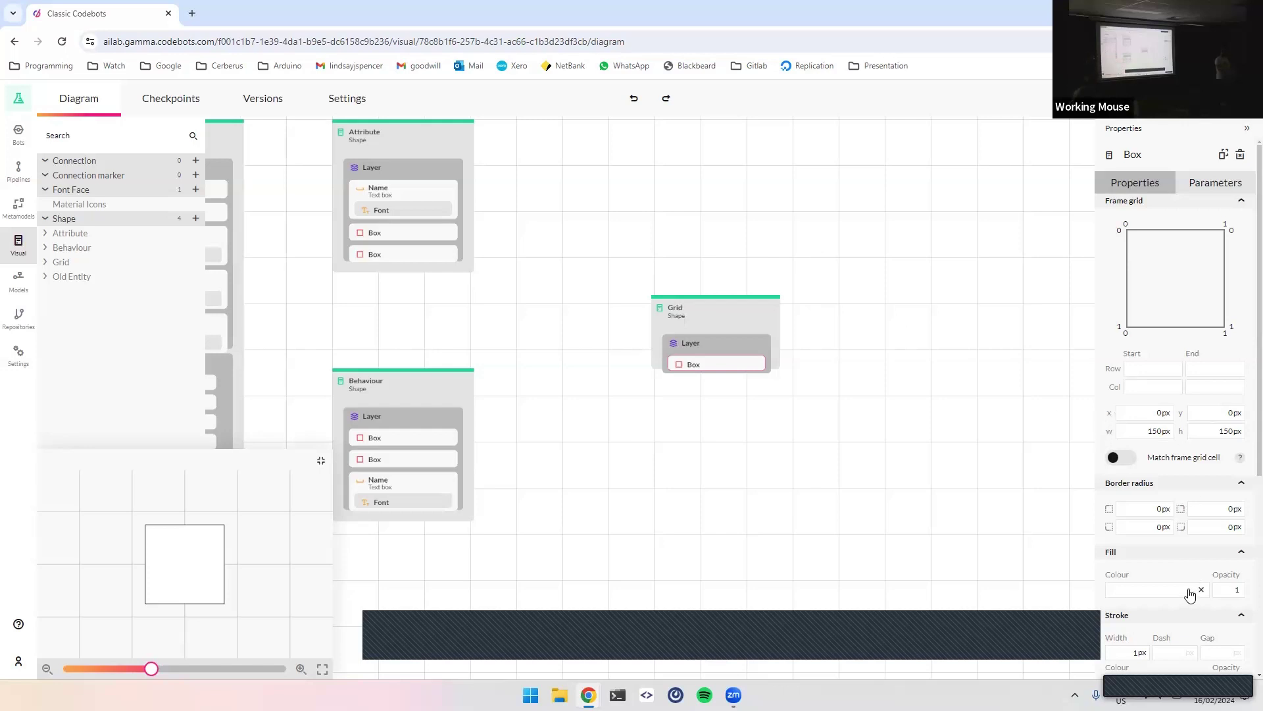
pyautogui.scroll(-2, 1195, 612)
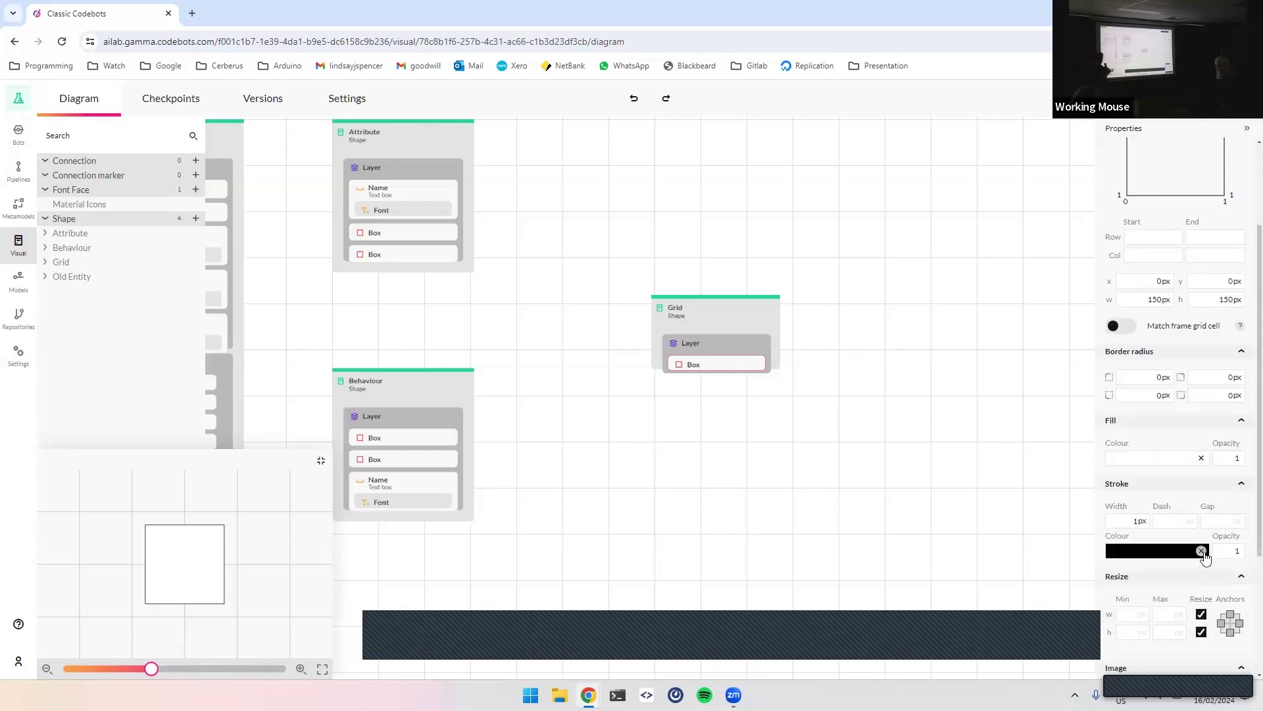
pyautogui.click(1202, 551)
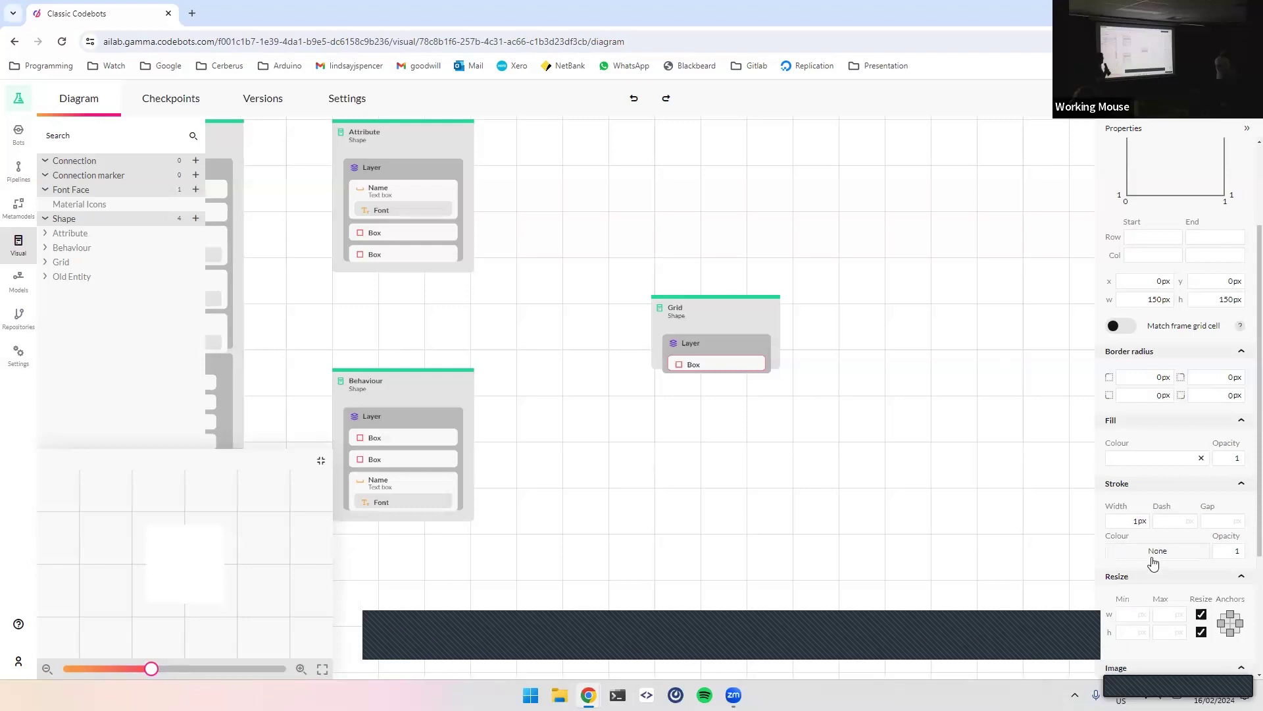
pyautogui.click(1141, 460)
pyautogui.click(1056, 490)
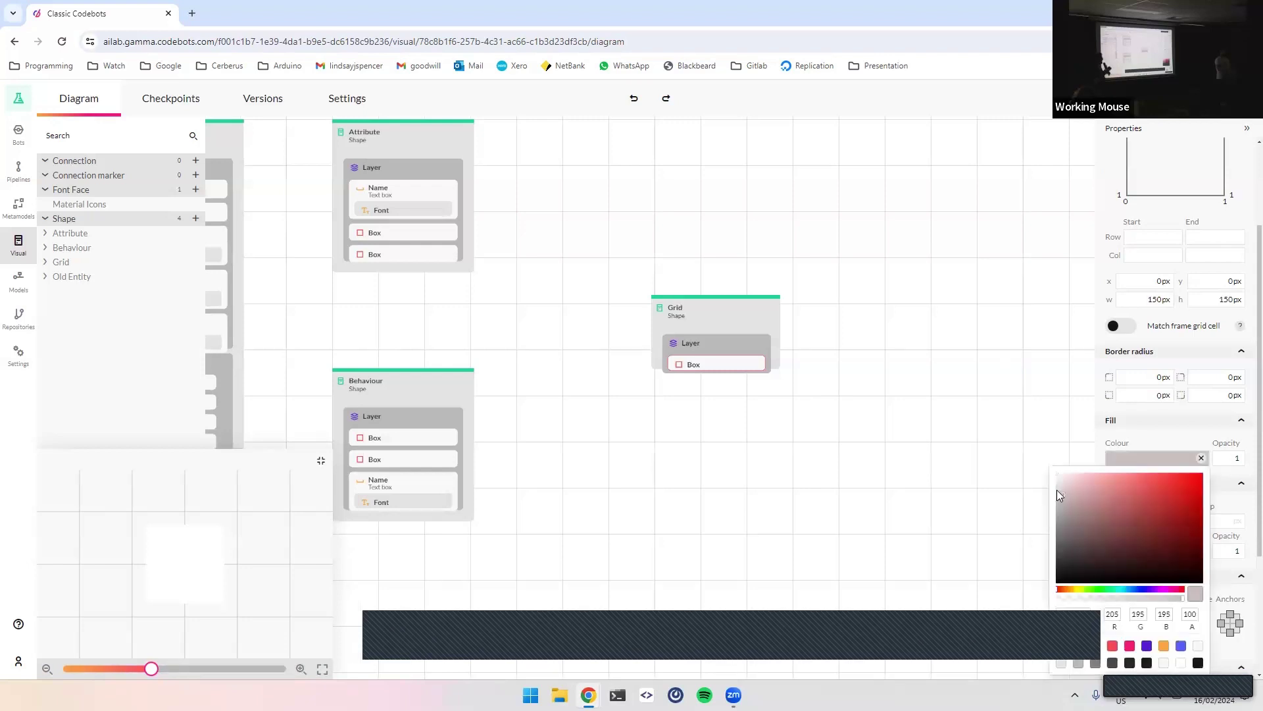
# Add three rows to the Grid shape's frame grid
pyautogui.click(734, 316)
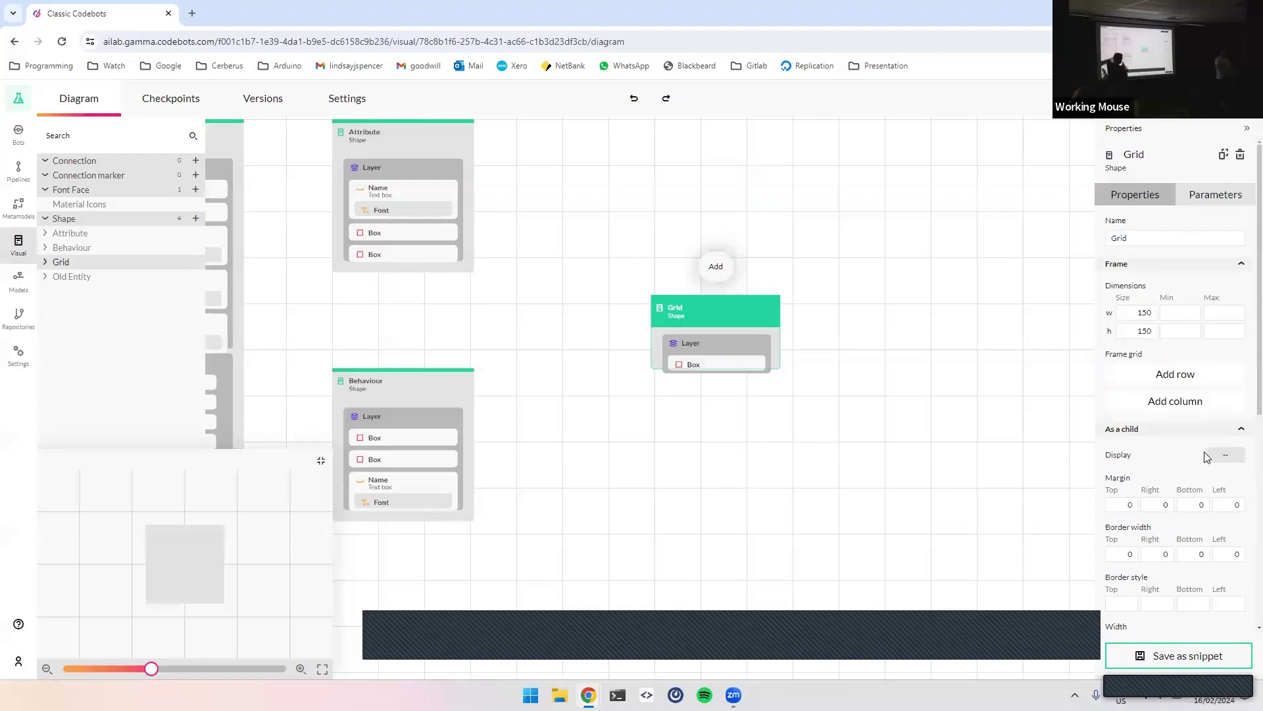
pyautogui.click(1170, 374)
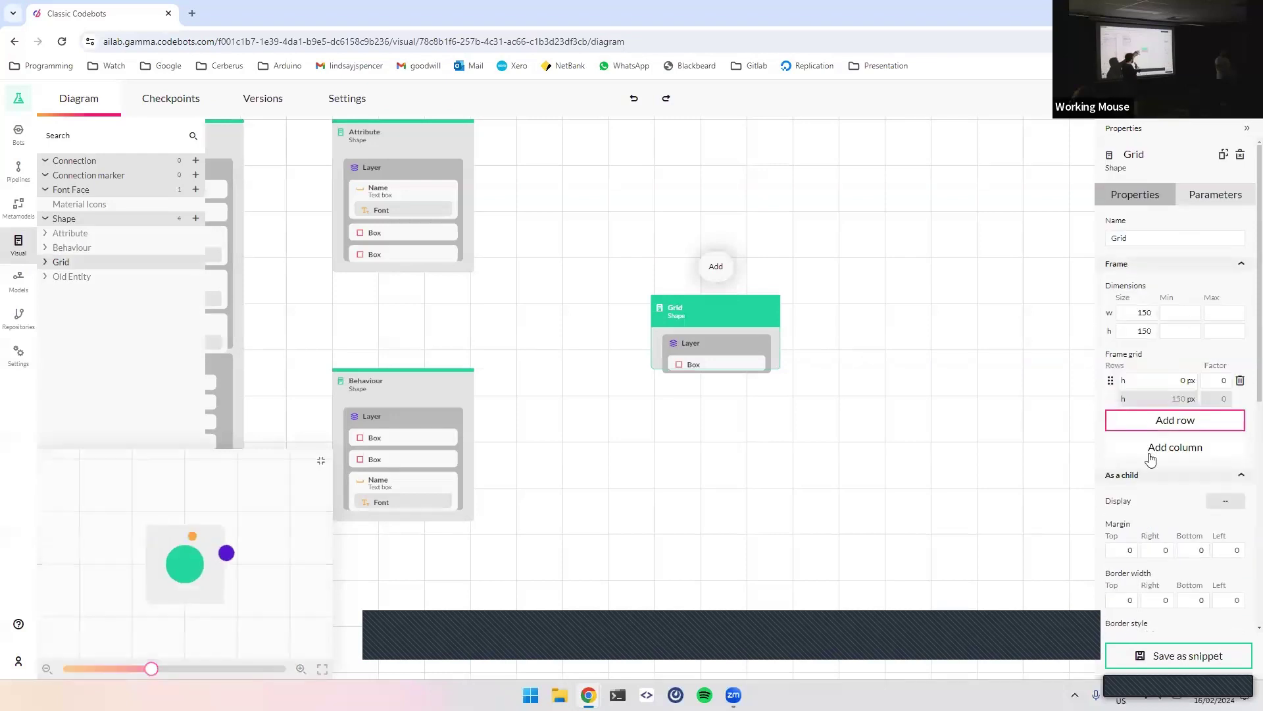
pyautogui.click(1169, 421)
pyautogui.click(1171, 439)
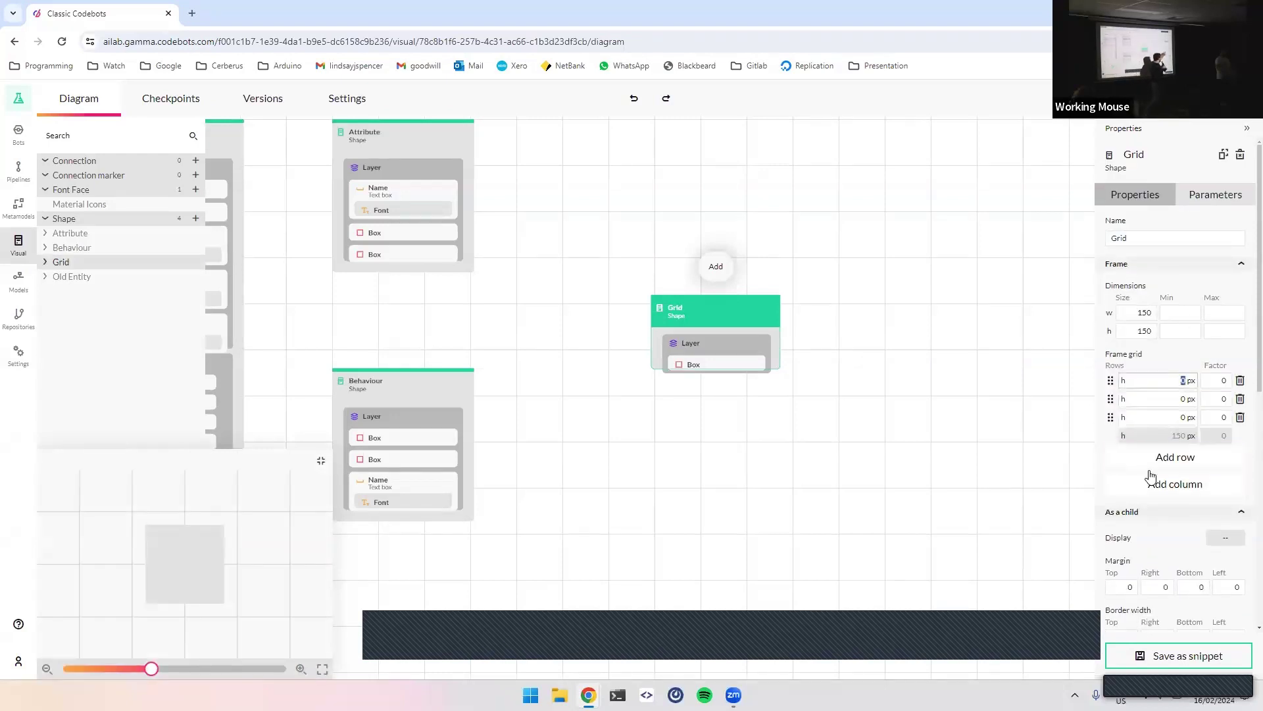
# Set each of the three frame grid rows to a height of 50 px and a factor of 1
pyautogui.write('50')
pyautogui.press('Tab')
pyautogui.press('Tab')
pyautogui.write('50')
pyautogui.press('Tab')
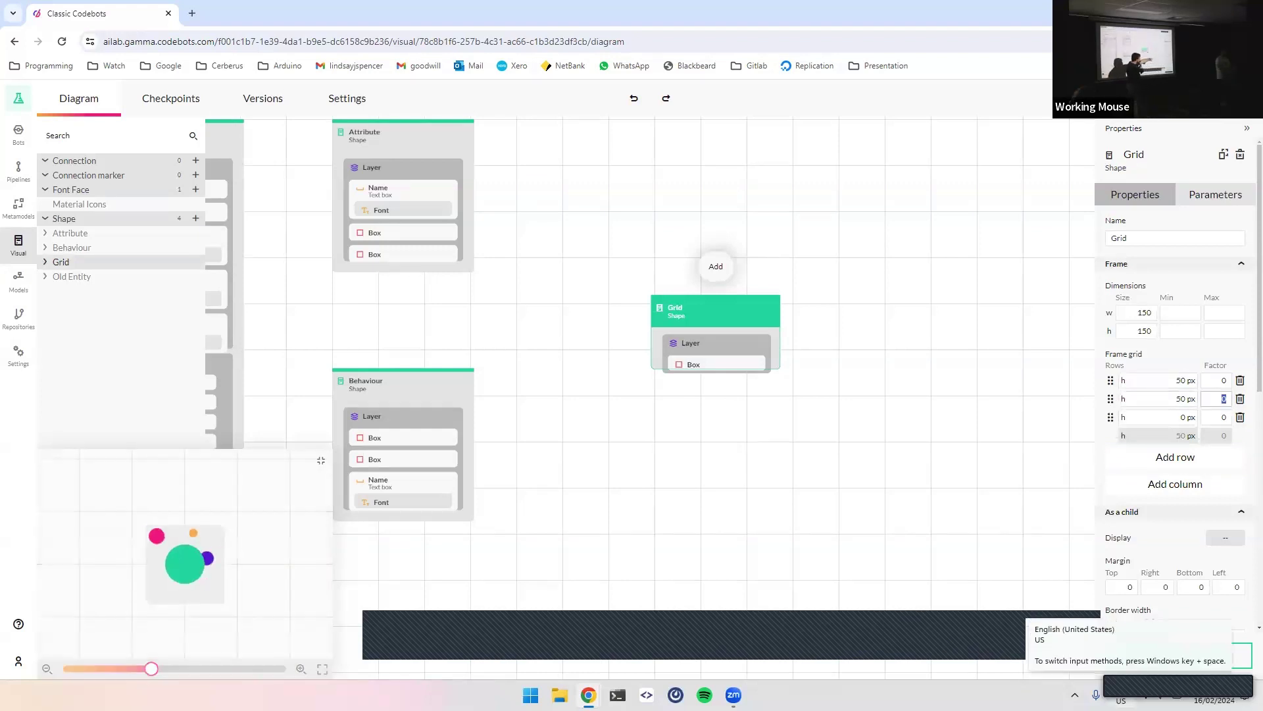
pyautogui.press('Tab')
pyautogui.write('50')
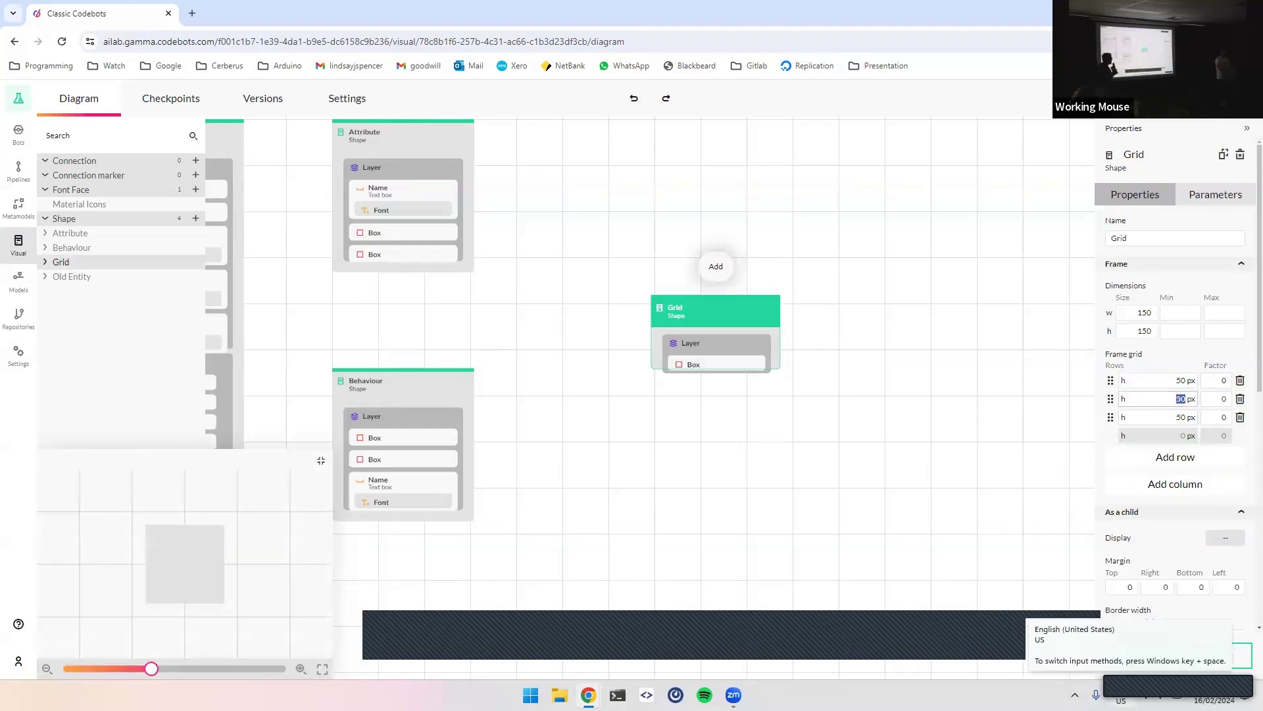
pyautogui.click(1216, 380)
pyautogui.press('Tab')
pyautogui.write('1')
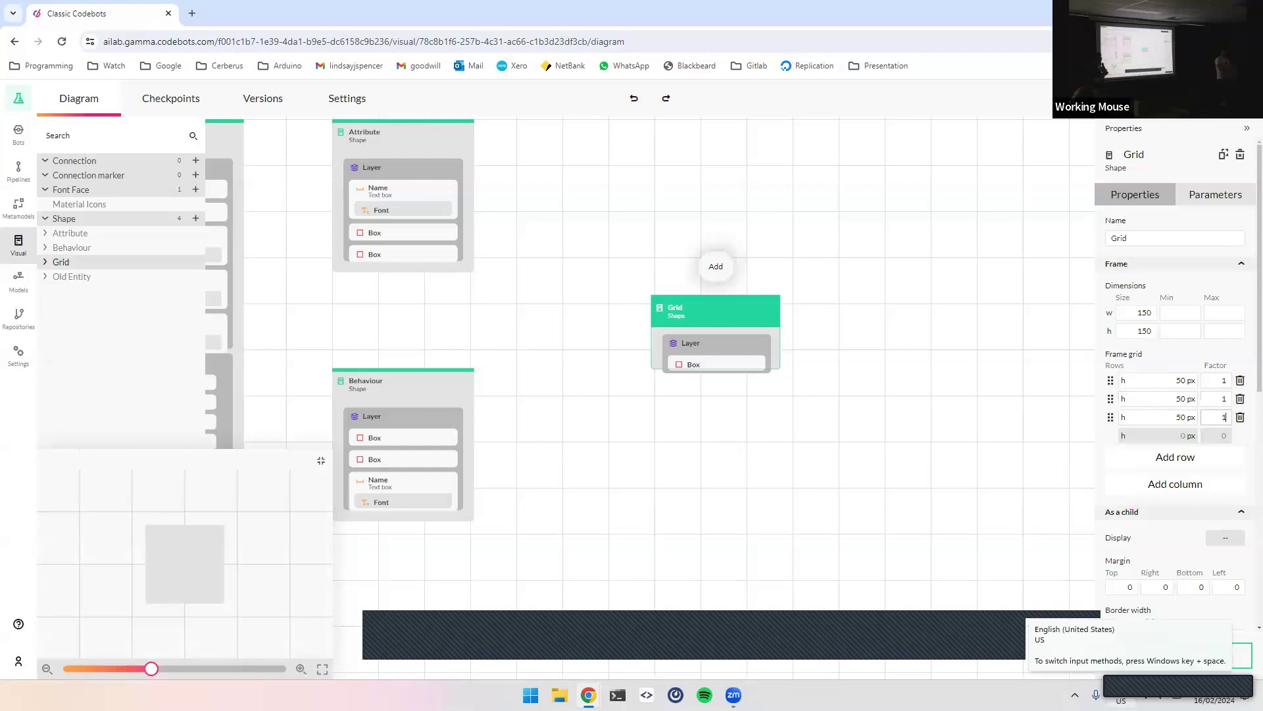
# Add three columns to the Grid shape's frame grid, each 50 px wide with a factor of 1
pyautogui.click(1179, 484)
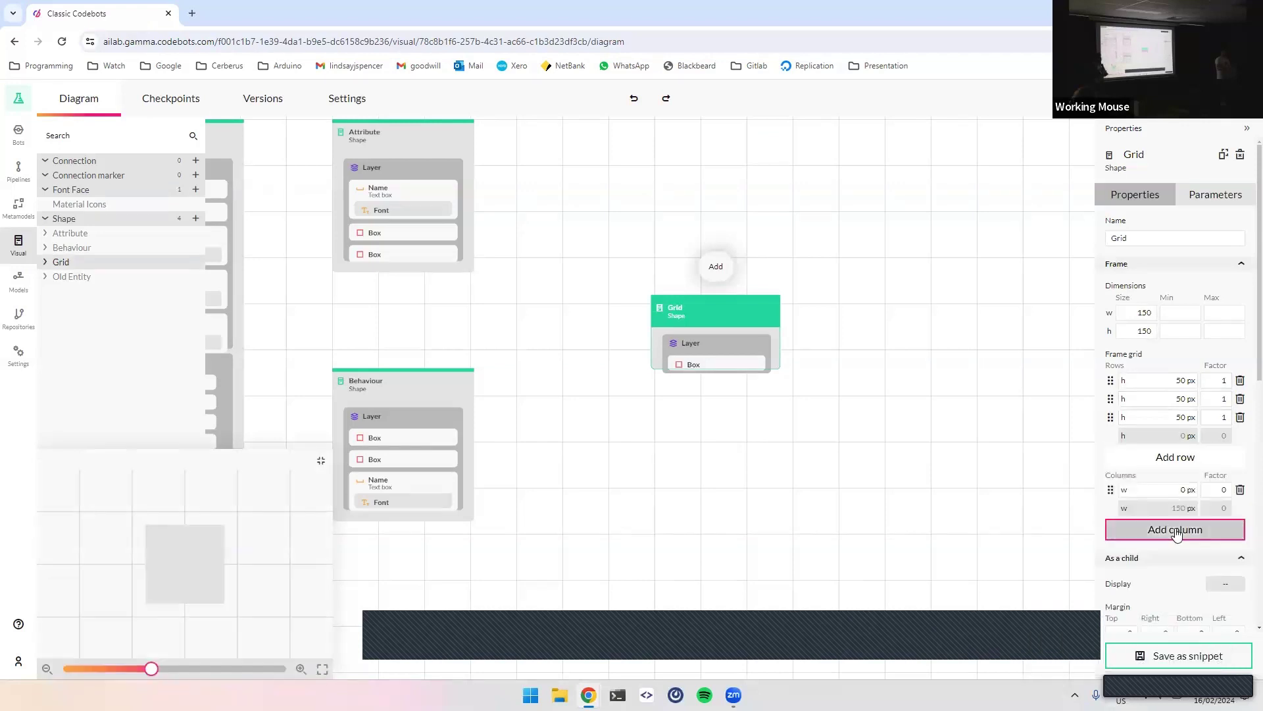
pyautogui.click(1184, 526)
pyautogui.click(1186, 554)
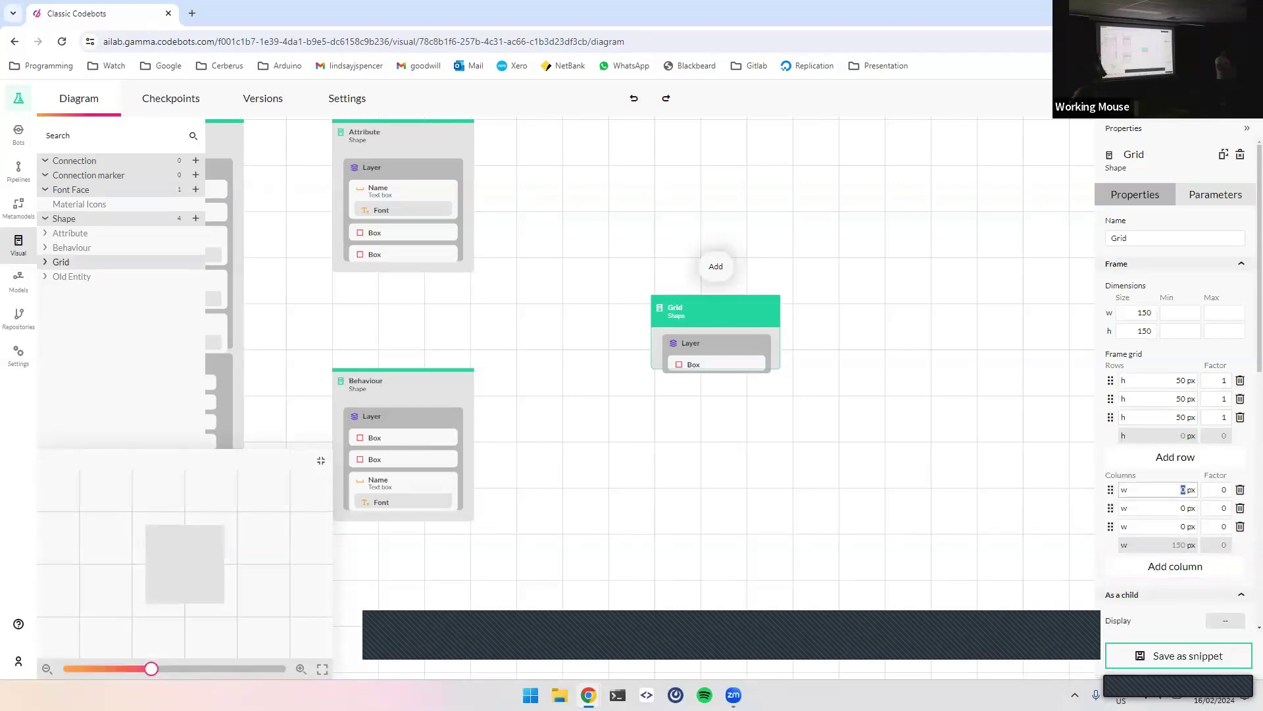
pyautogui.write('50\t1\t50\t1\t50\t1')
pyautogui.click(758, 347)
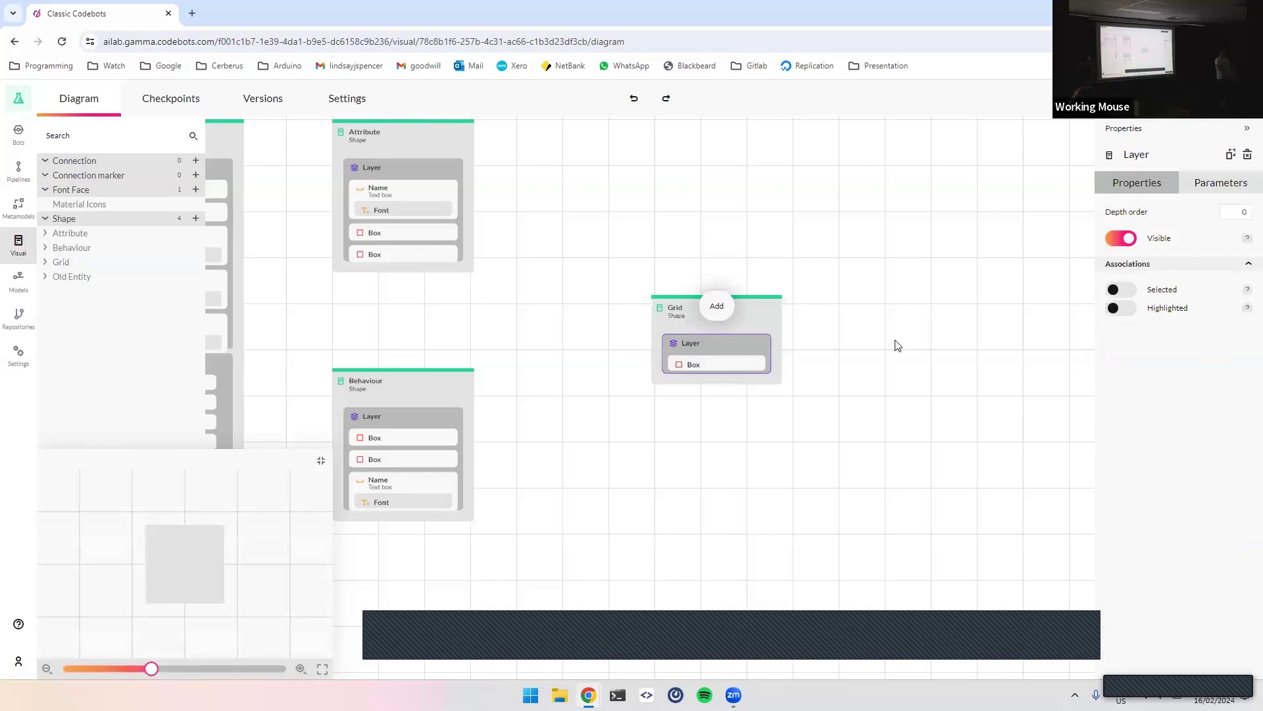
pyautogui.click(760, 314)
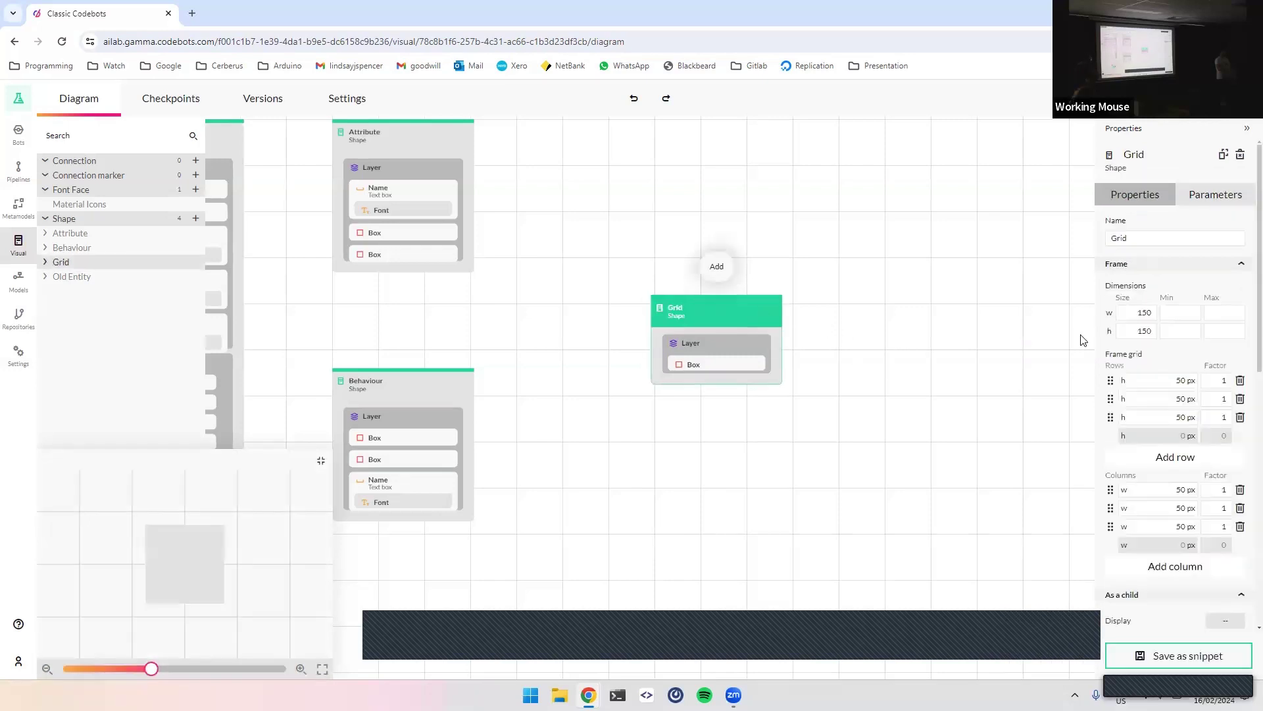
# Add a second box to the Grid shape's layer
pyautogui.moveTo(868, 344); pyautogui.dragTo(834, 343)
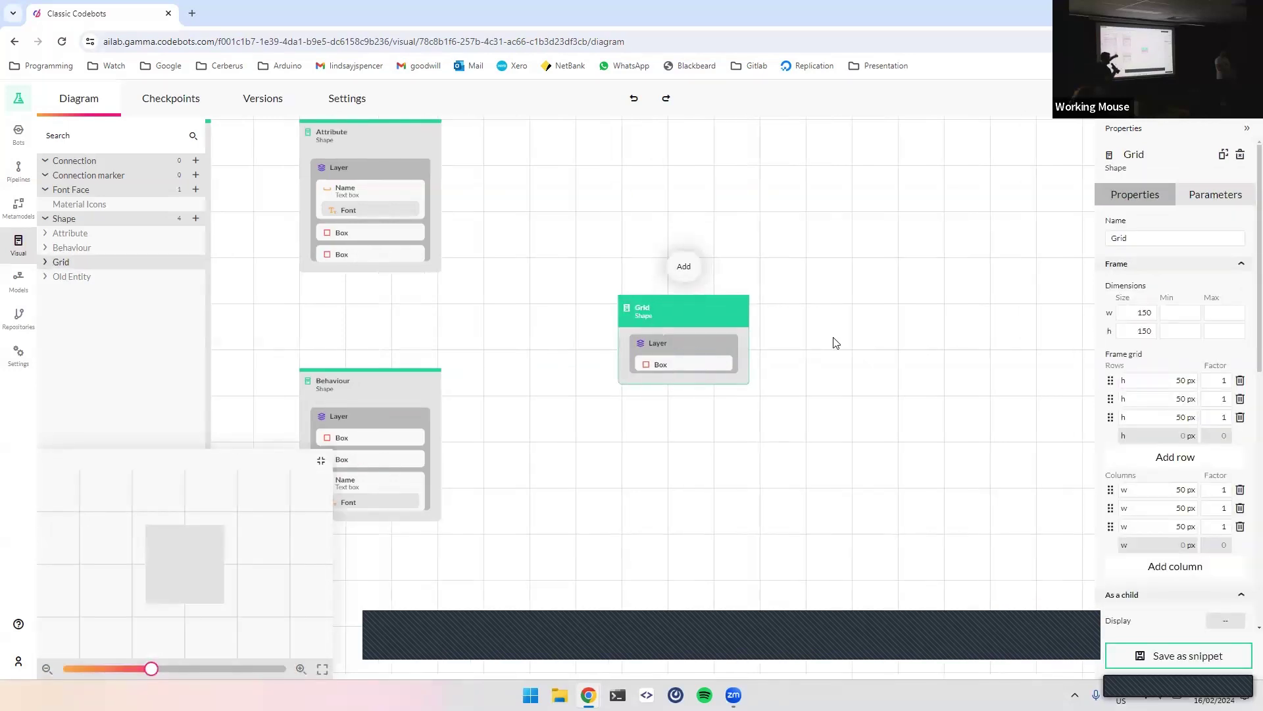
pyautogui.click(697, 347)
pyautogui.click(684, 305)
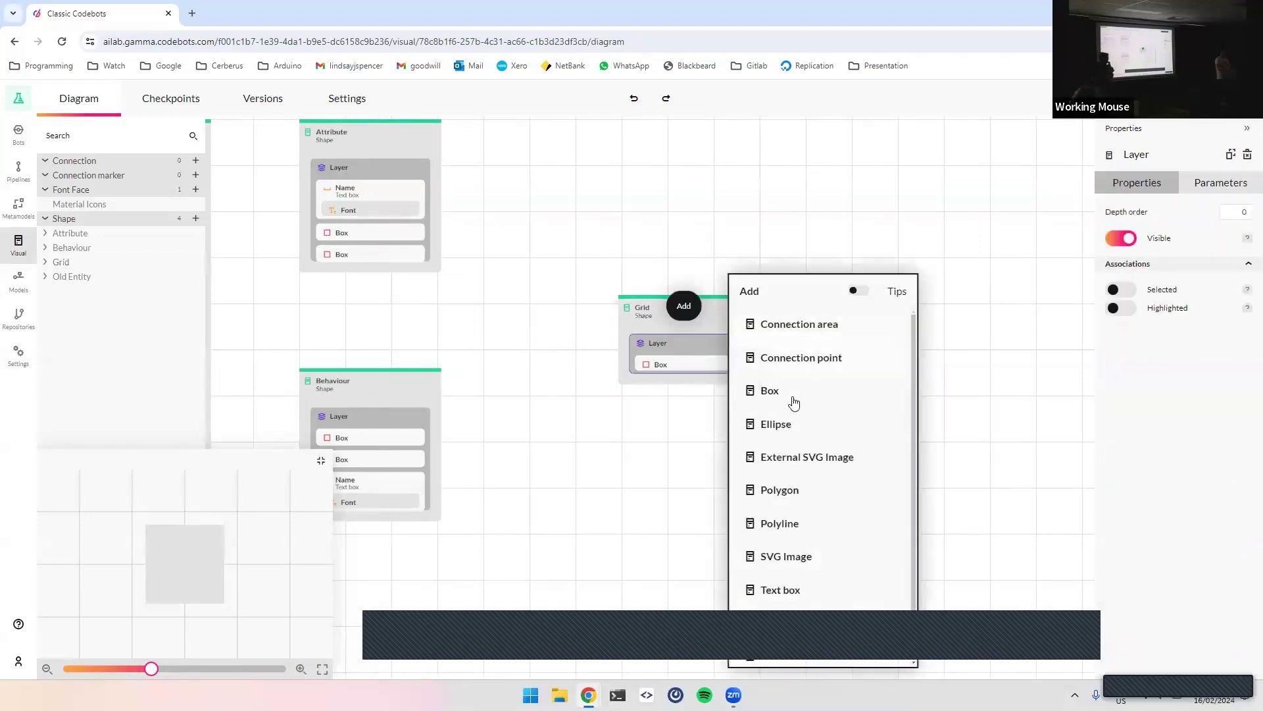
pyautogui.click(792, 401)
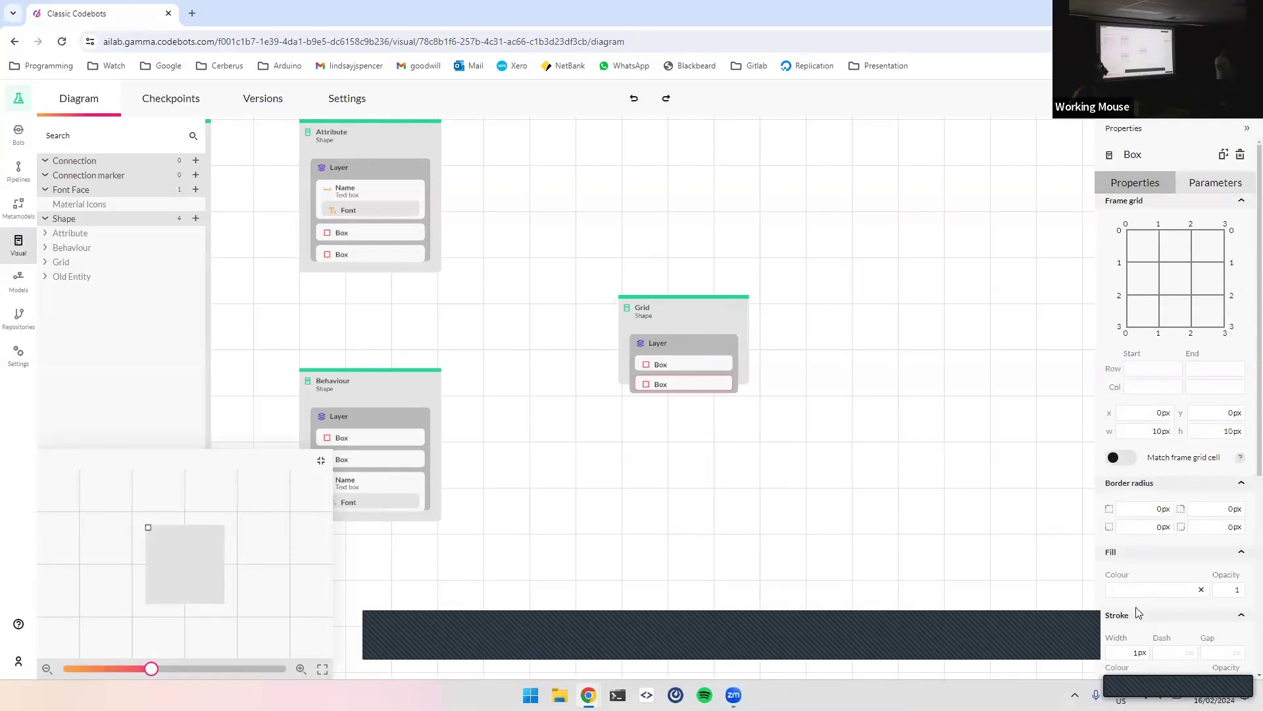
# Give the second box a red FF0000 fill and set its width and height to 50px
pyautogui.click(1144, 592)
pyautogui.moveTo(1168, 421); pyautogui.dragTo(1233, 356)
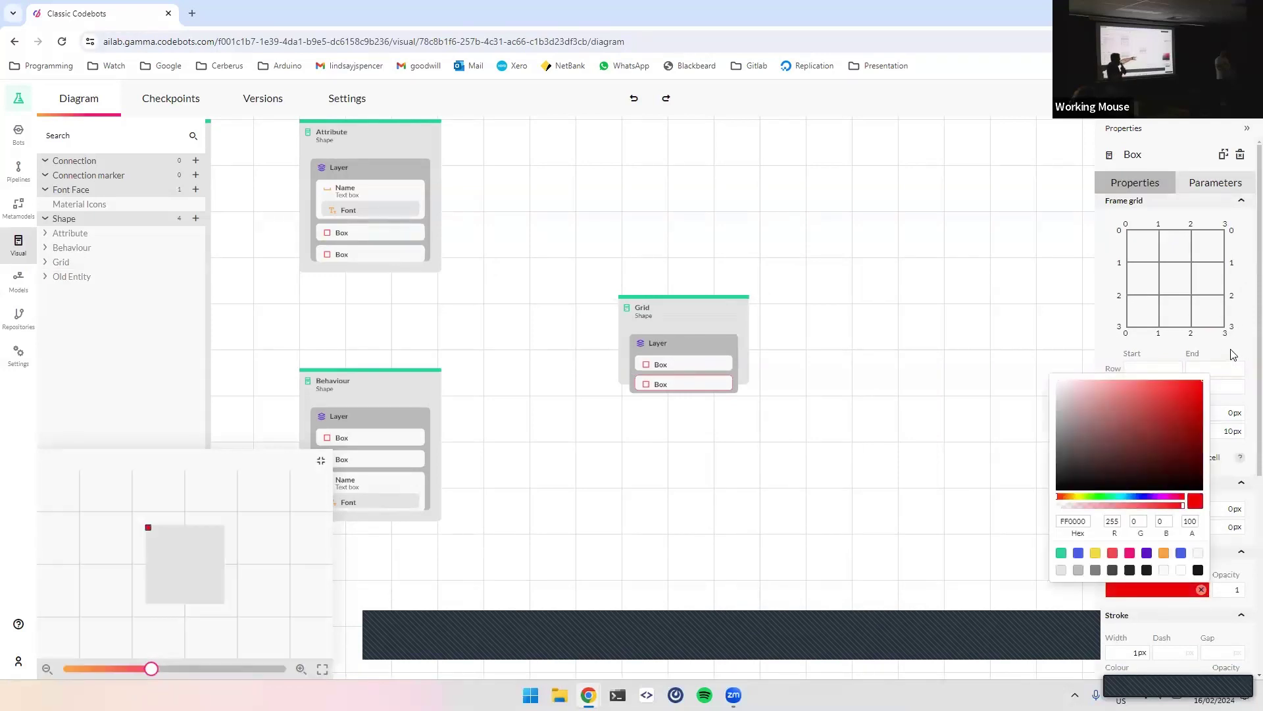
pyautogui.click(1232, 355)
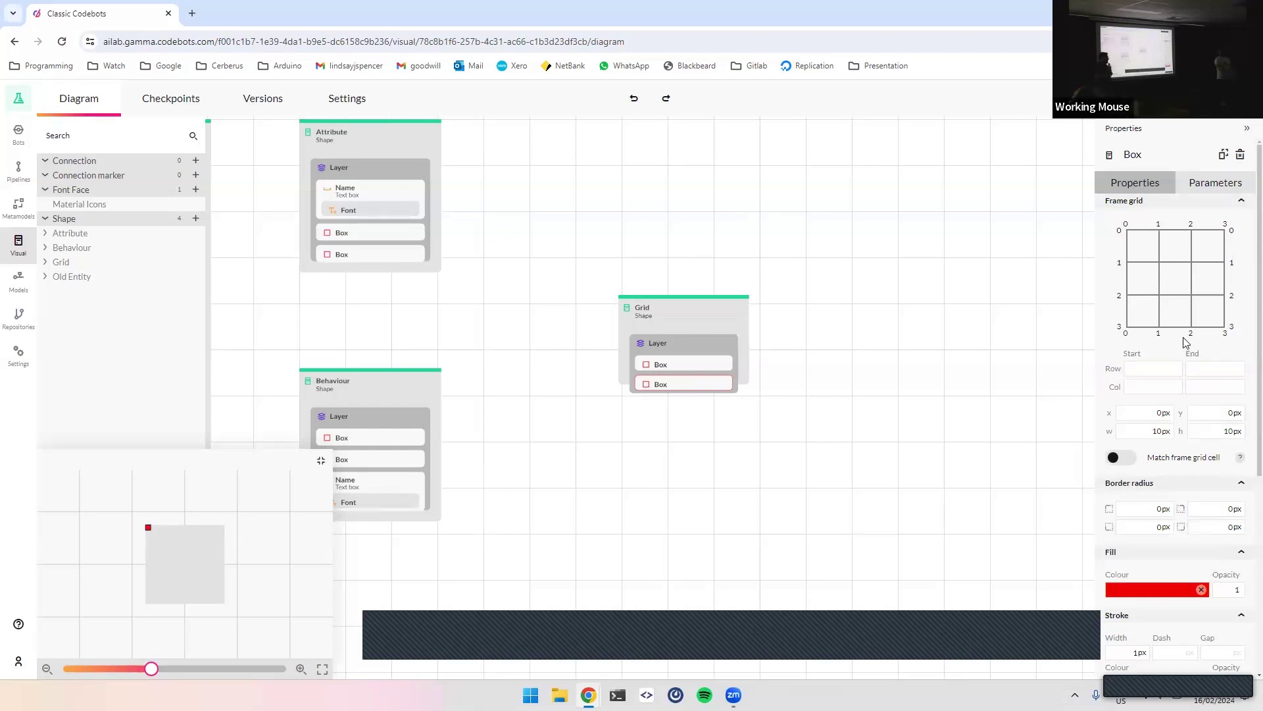
pyautogui.doubleClick(1159, 431)
pyautogui.write('50')
pyautogui.press('Tab')
pyautogui.write('50')
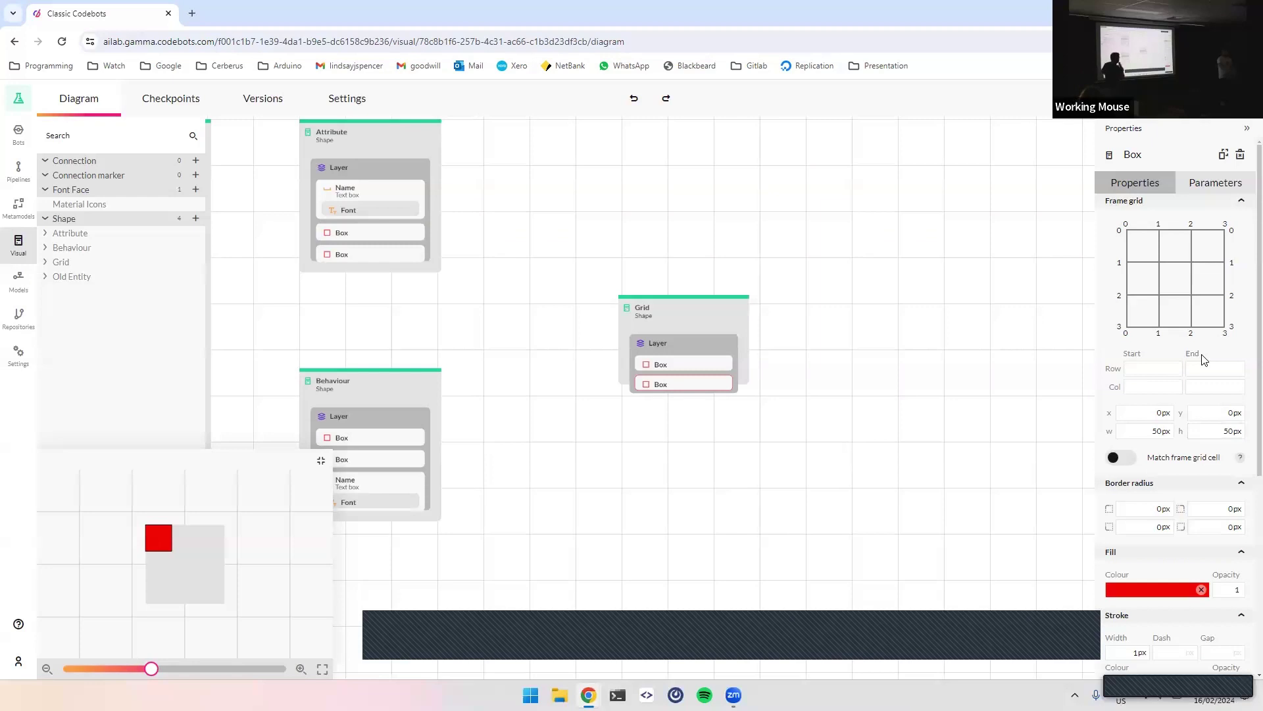
# Try the red box in the centre, bottom-right, bottom-left, top-right and middle-left cells of the frame grid
pyautogui.click(1182, 283)
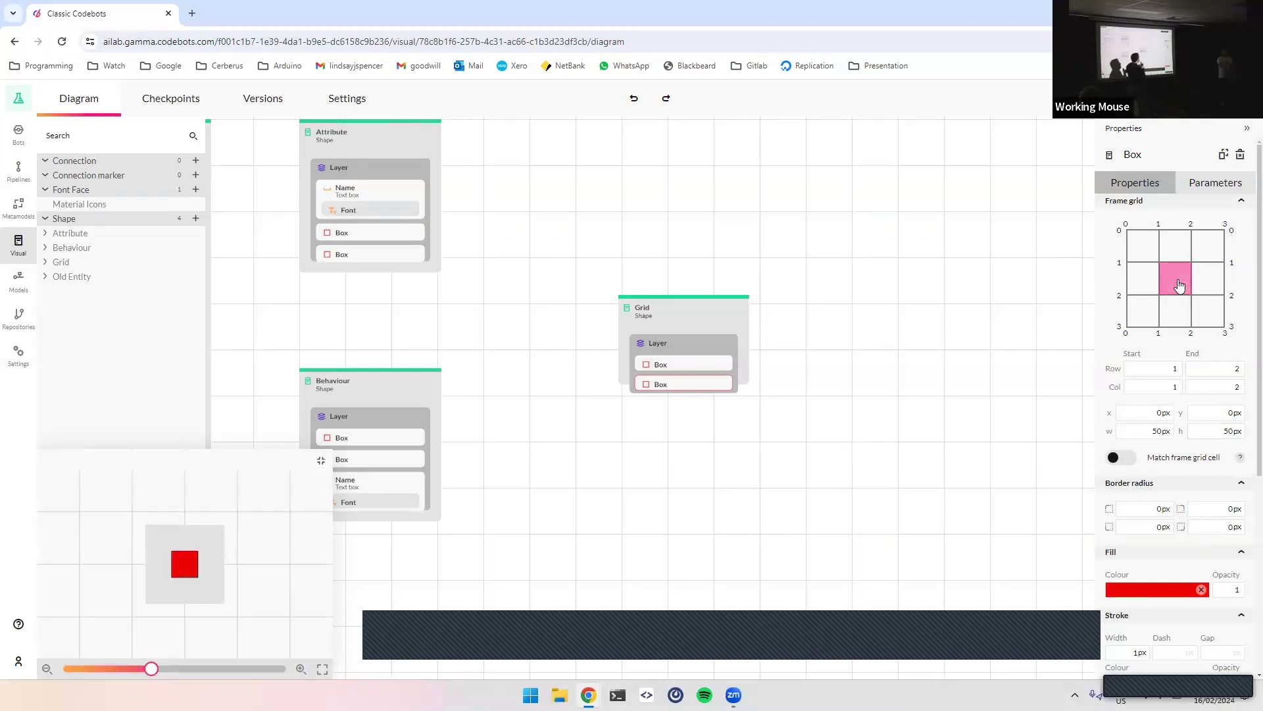
pyautogui.click(1214, 318)
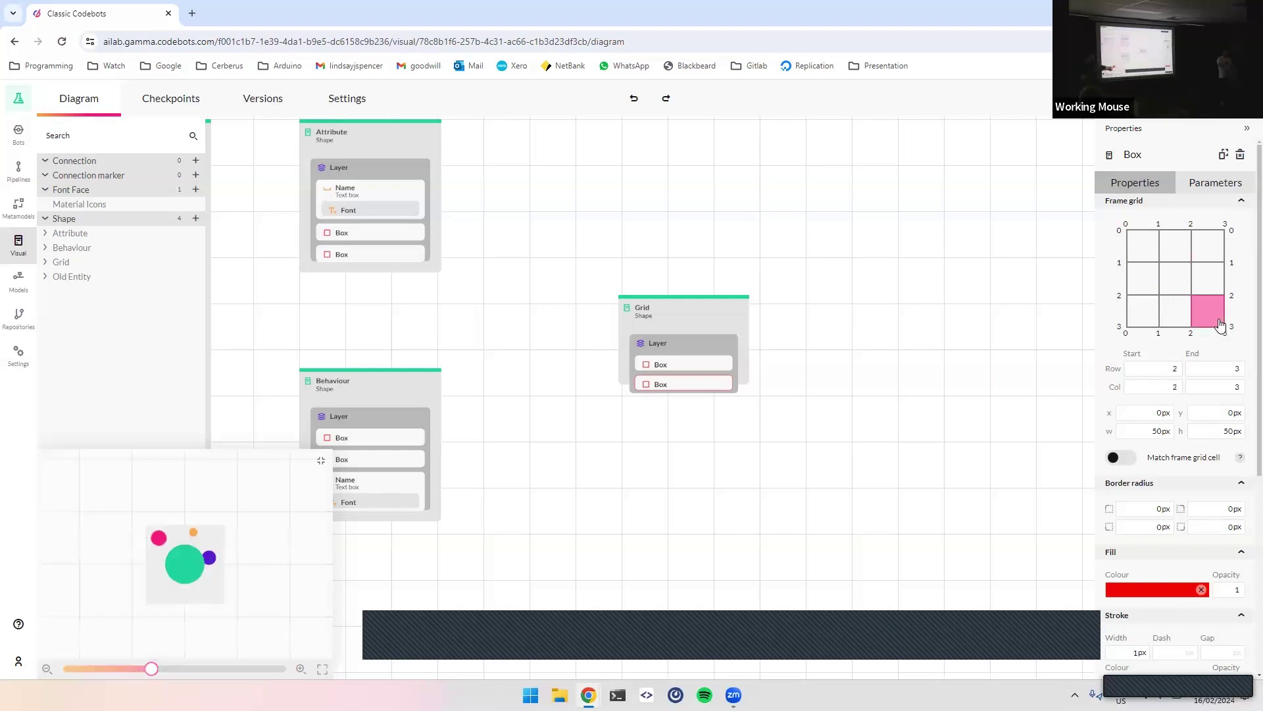
pyautogui.click(1148, 312)
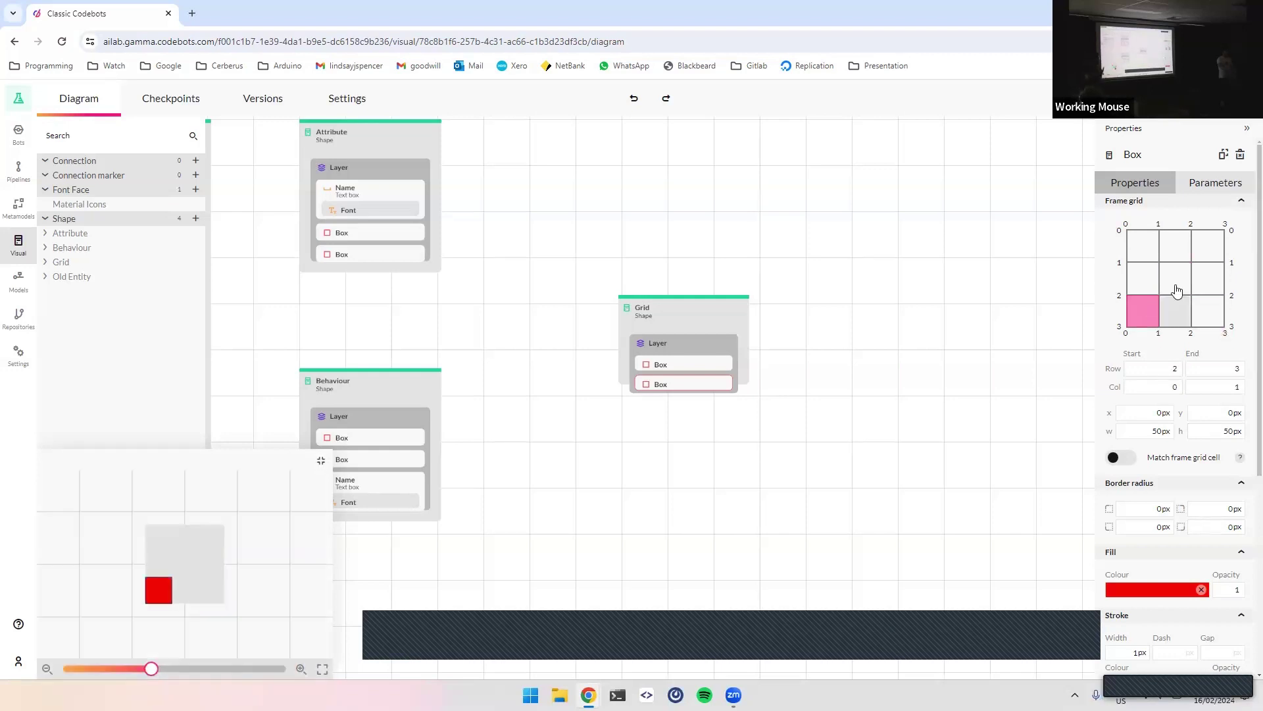
pyautogui.click(1212, 250)
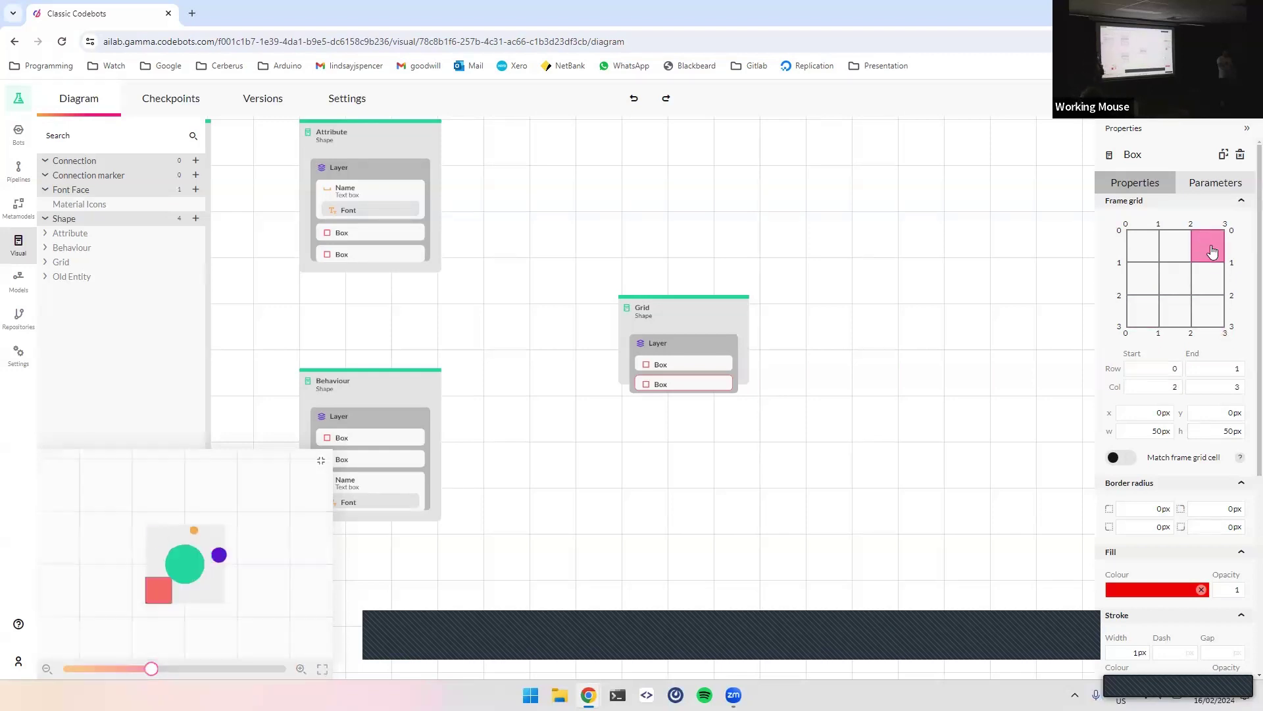
pyautogui.click(1143, 278)
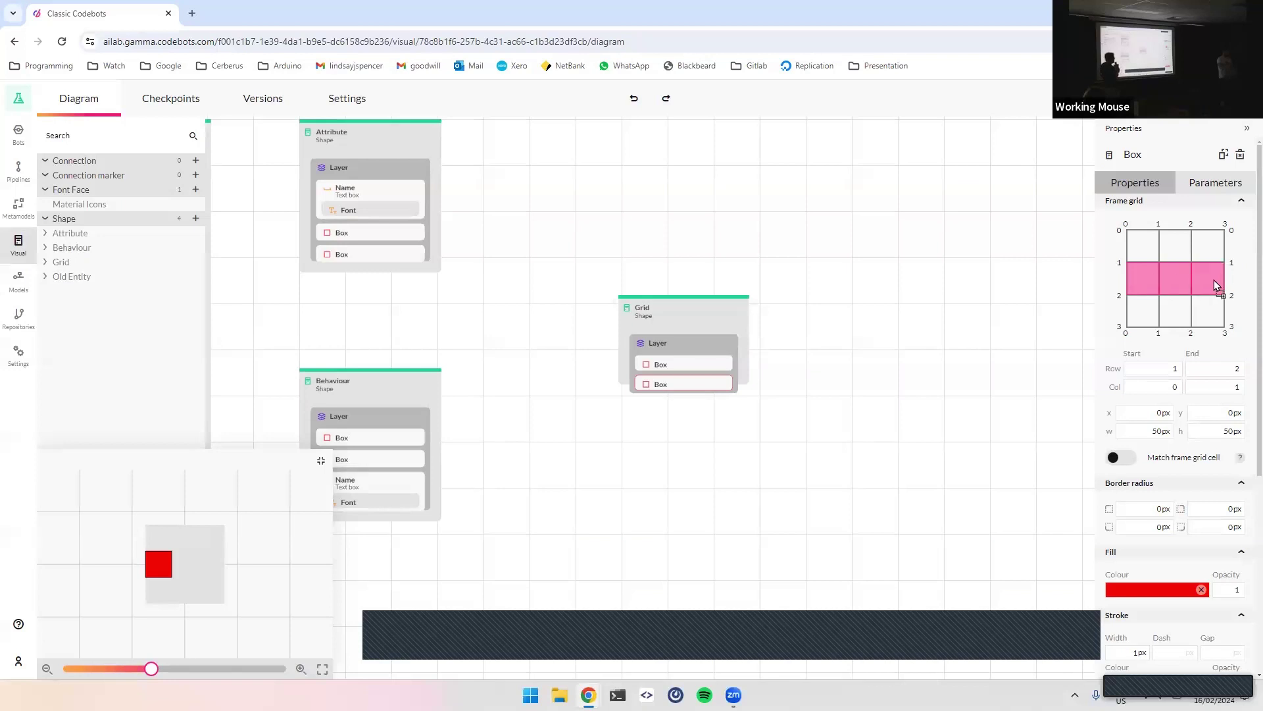
# Span the red box across all three columns of the middle row and make it match the frame grid cell
pyautogui.moveTo(1214, 279); pyautogui.dragTo(1215, 280)
pyautogui.moveTo(1155, 283); pyautogui.dragTo(1208, 288)
pyautogui.click(1119, 459)
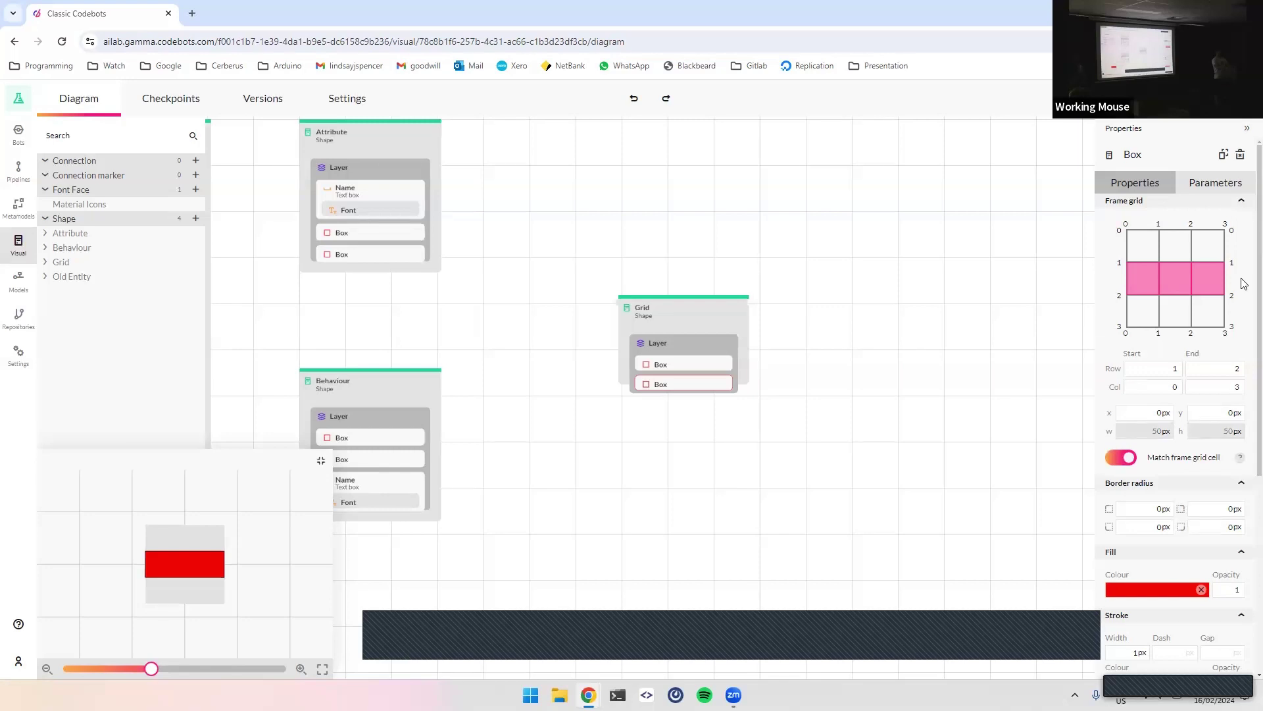
# Try the red box on the last column, the bottom row and the lower-right two-by-two block, and return it to the middle row
pyautogui.moveTo(1208, 245); pyautogui.dragTo(1195, 321)
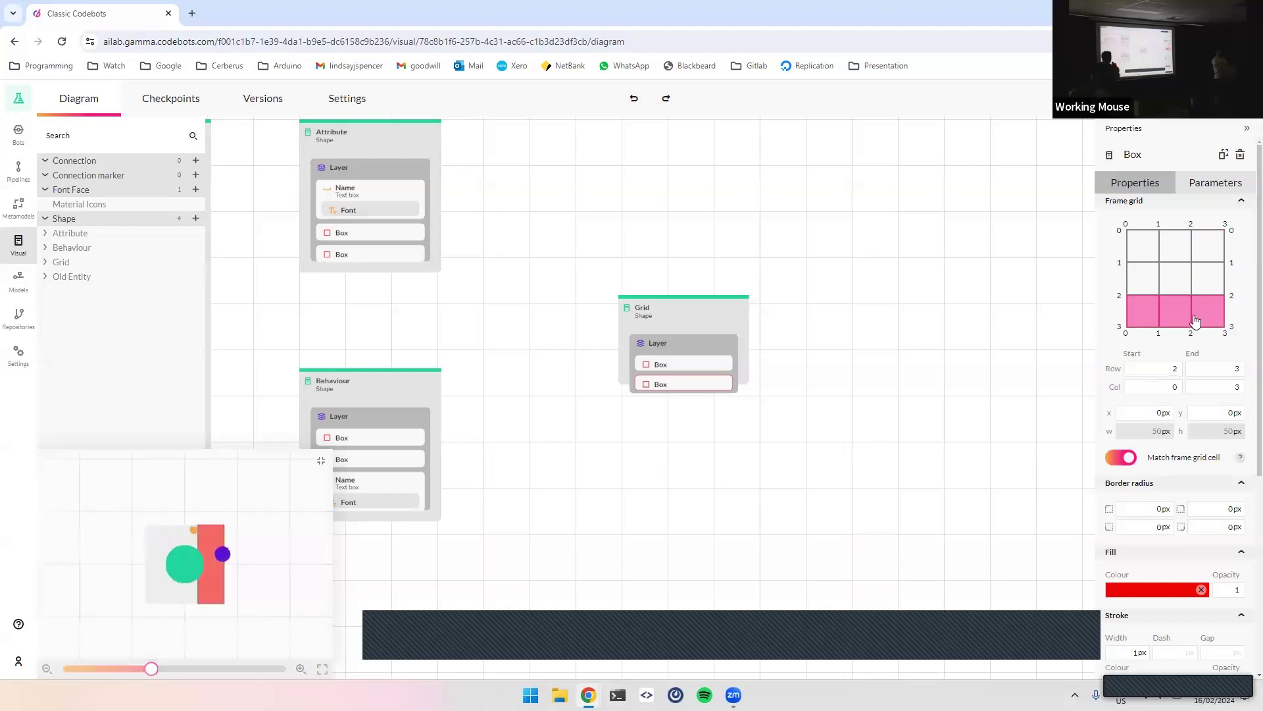
pyautogui.moveTo(1169, 269); pyautogui.dragTo(1201, 320)
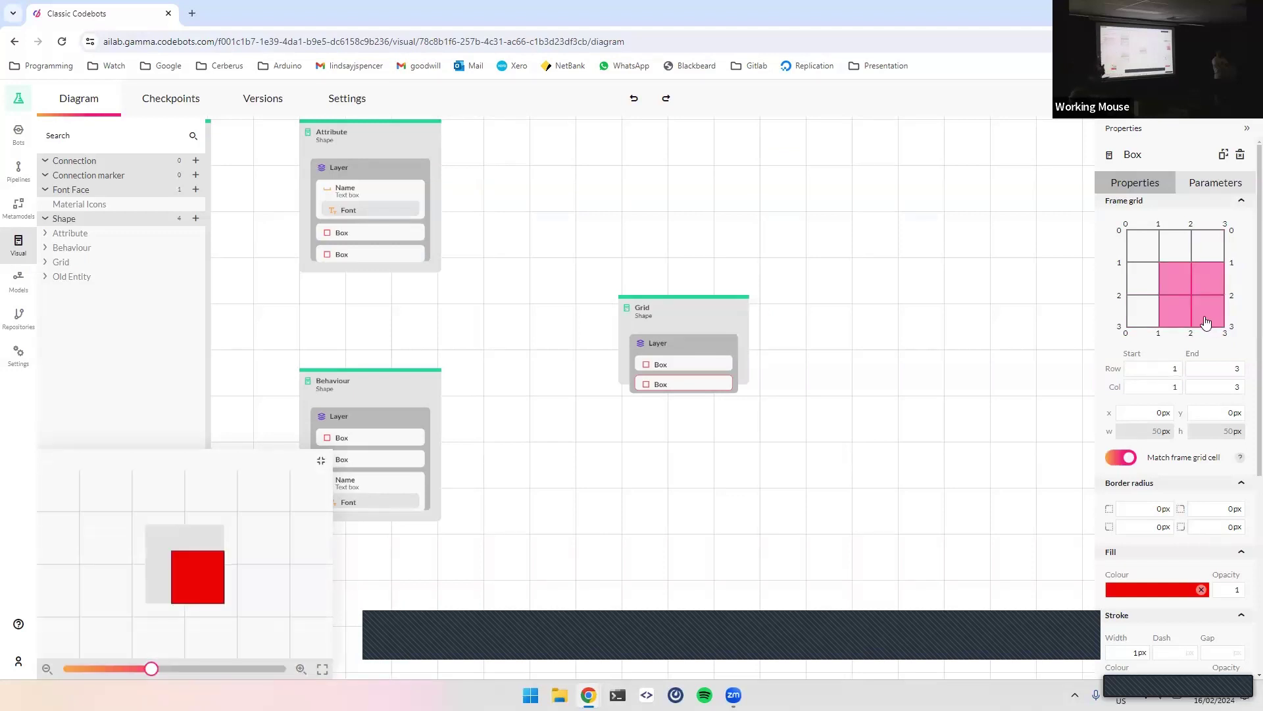
pyautogui.moveTo(1143, 245); pyautogui.dragTo(1211, 279)
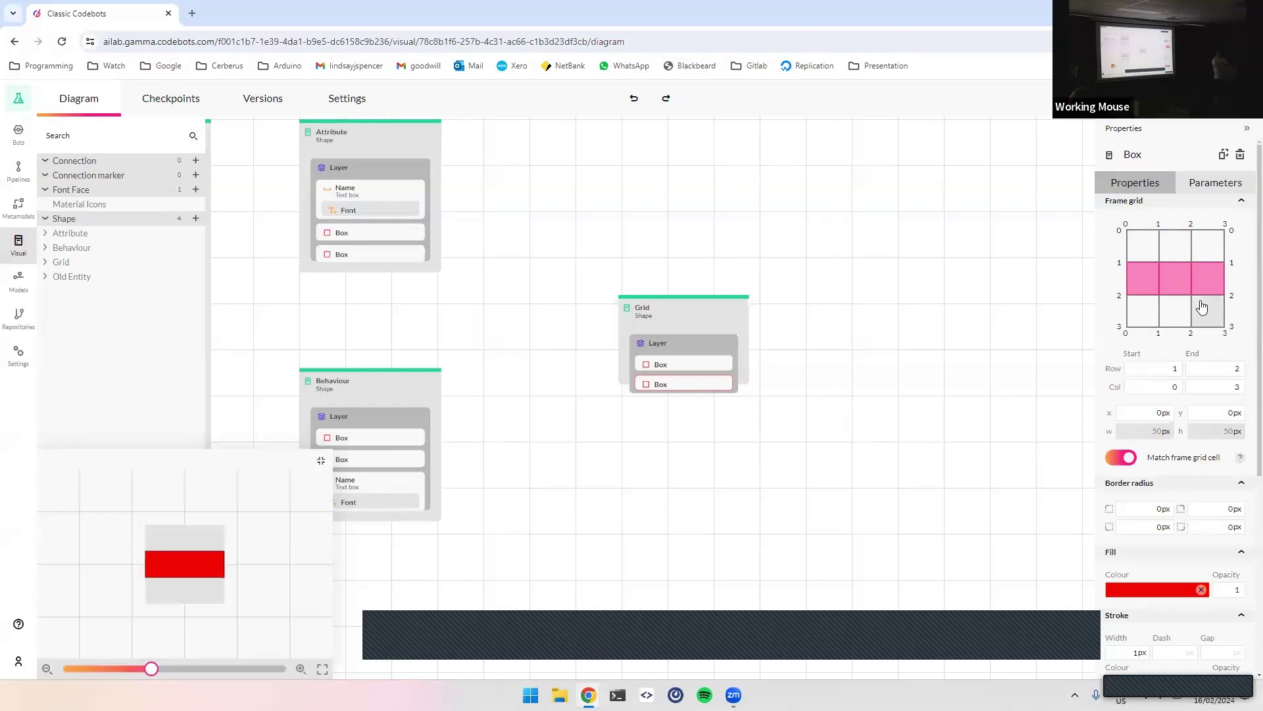
# Add a fourth row to the Grid shape's frame grid and set the first three row heights to 40, 100 and 10 px
pyautogui.click(703, 305)
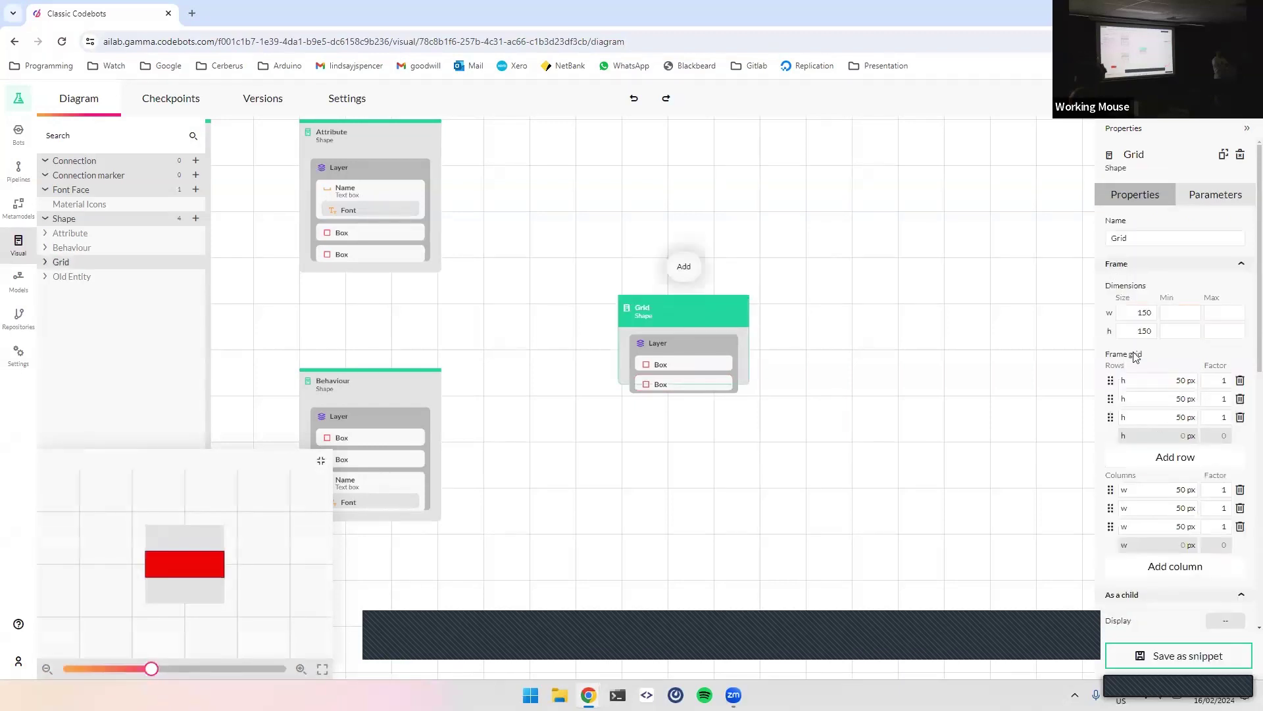
pyautogui.click(1173, 458)
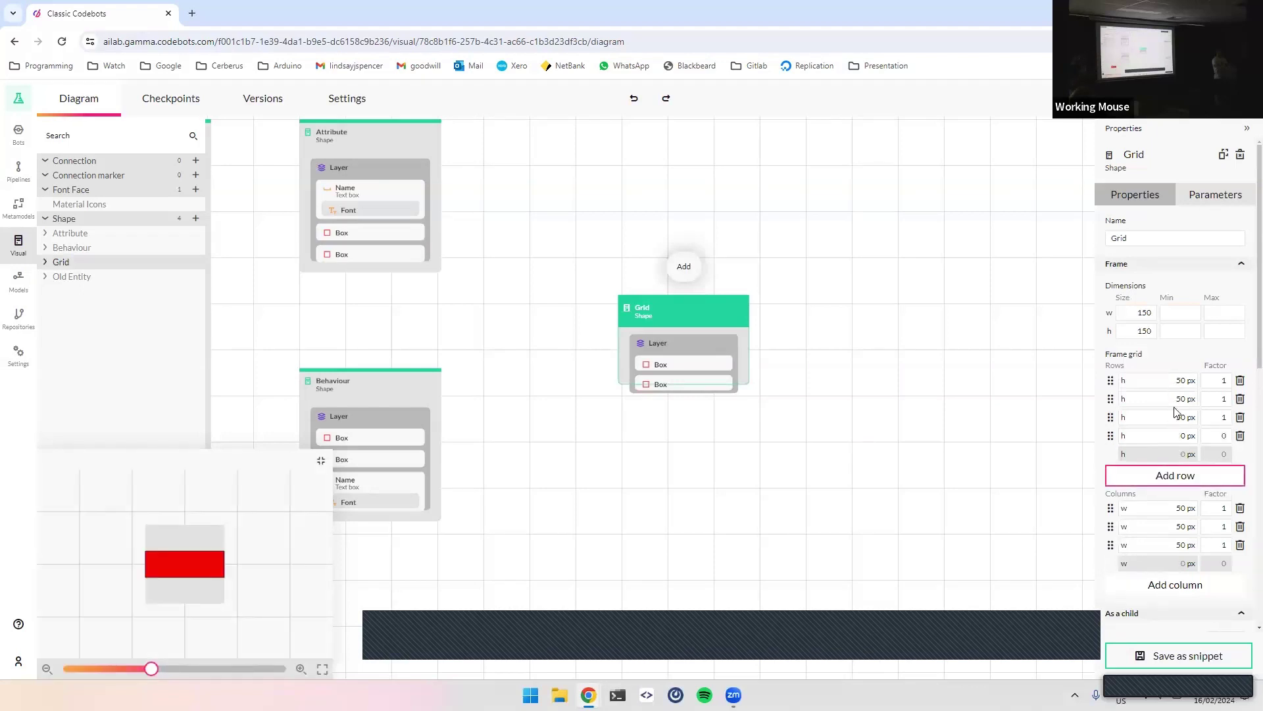
pyautogui.doubleClick(1172, 399)
pyautogui.write('1')
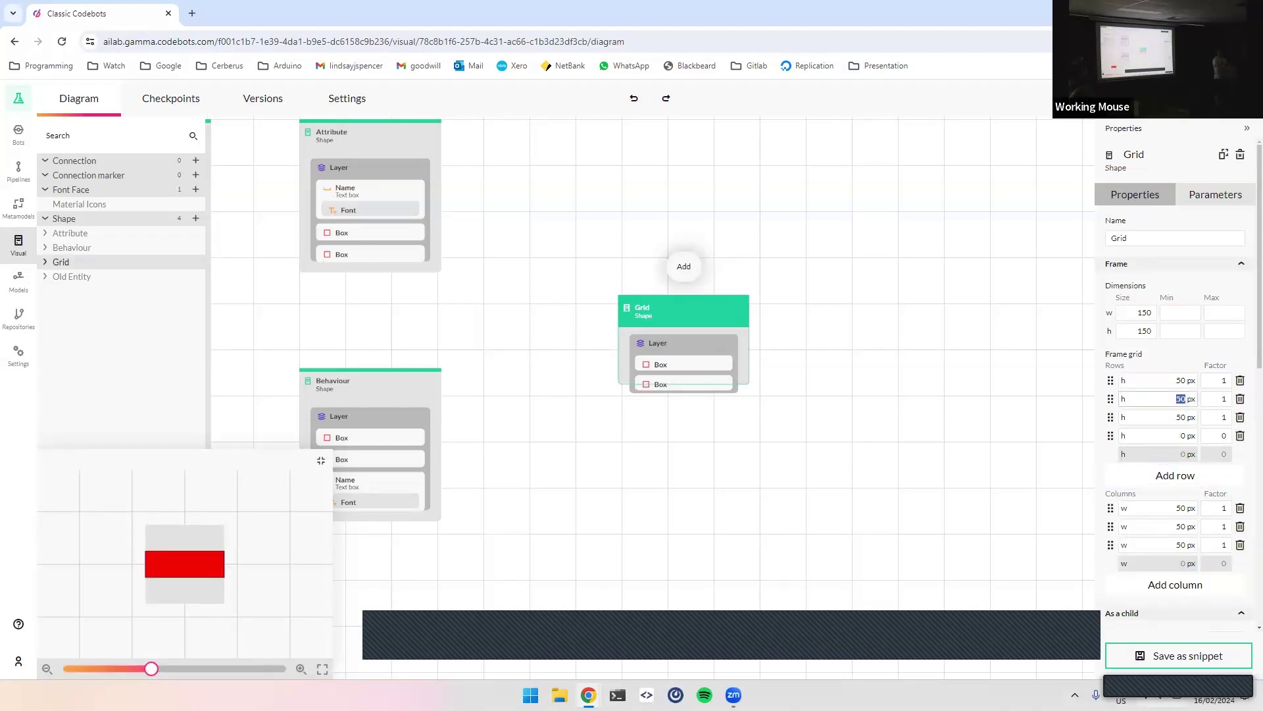
pyautogui.write('00')
pyautogui.press('Tab')
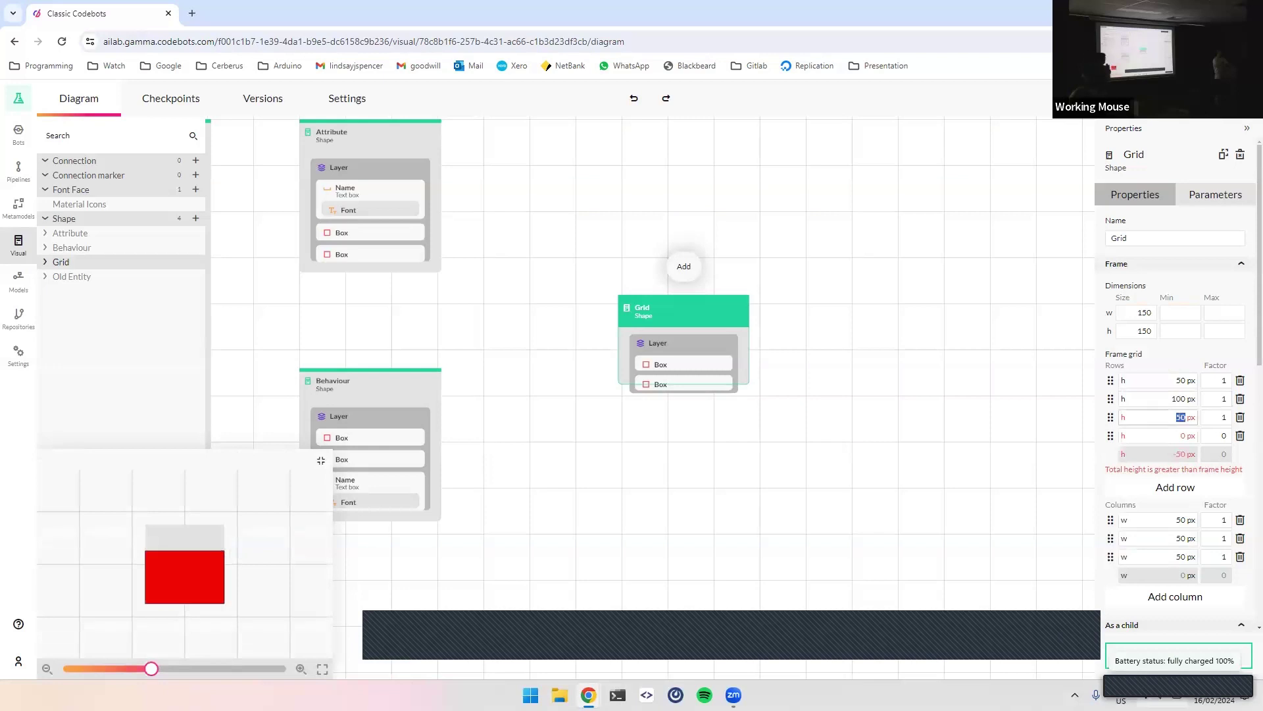
pyautogui.write('10')
pyautogui.hotkey('shift', 'Tab')
pyautogui.hotkey('shift', 'Tab')
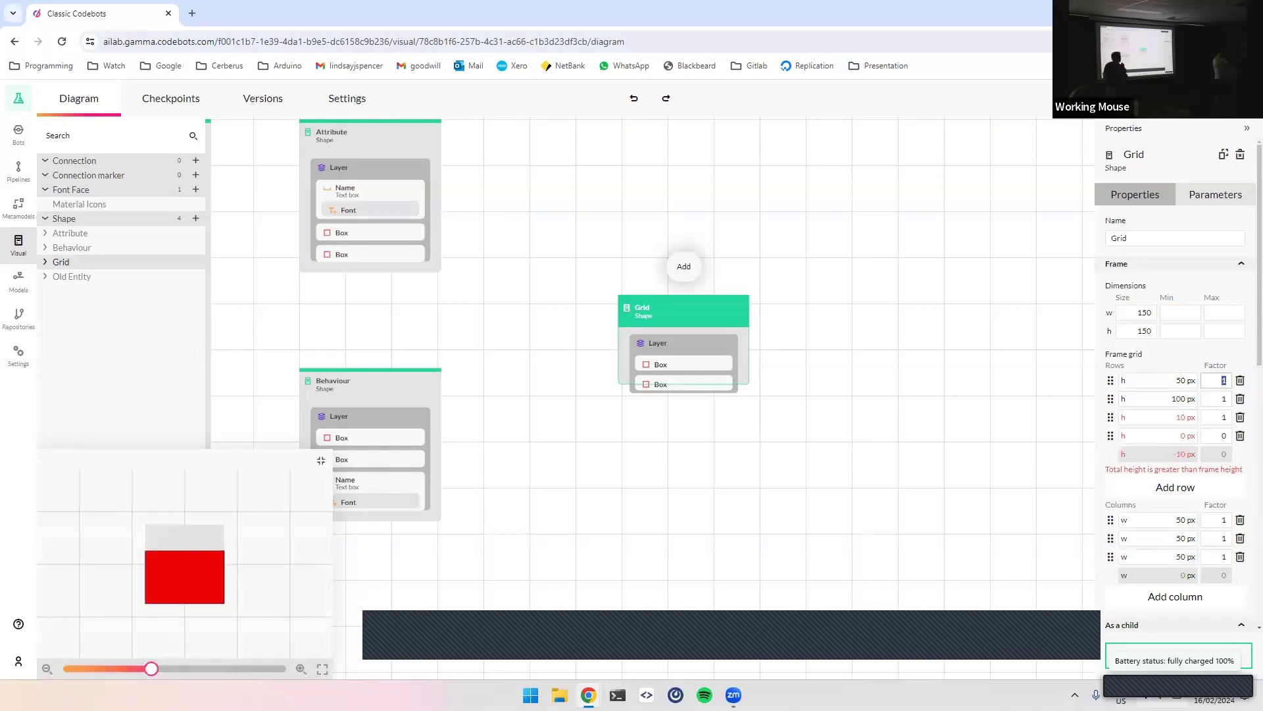
pyautogui.write('40')
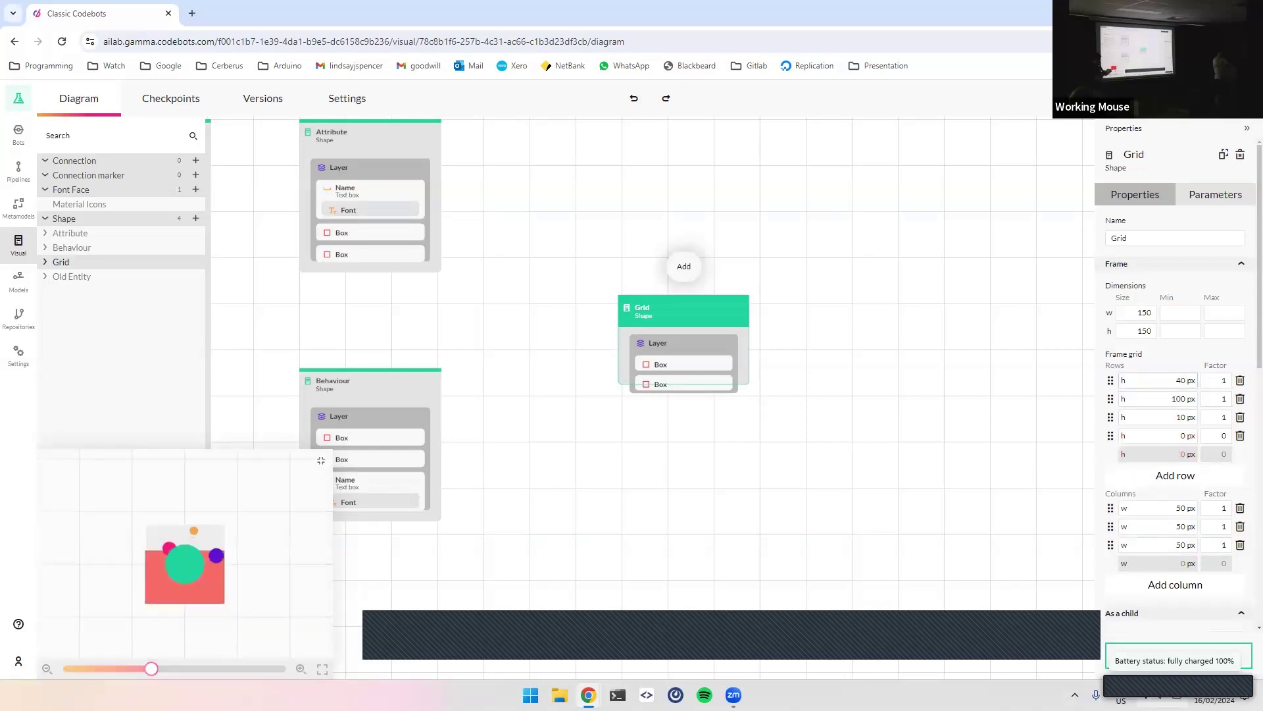
# Try different cell spans for the red box in the resized grid, ending on rows 1 to 2 and columns 2 to 3
pyautogui.click(687, 379)
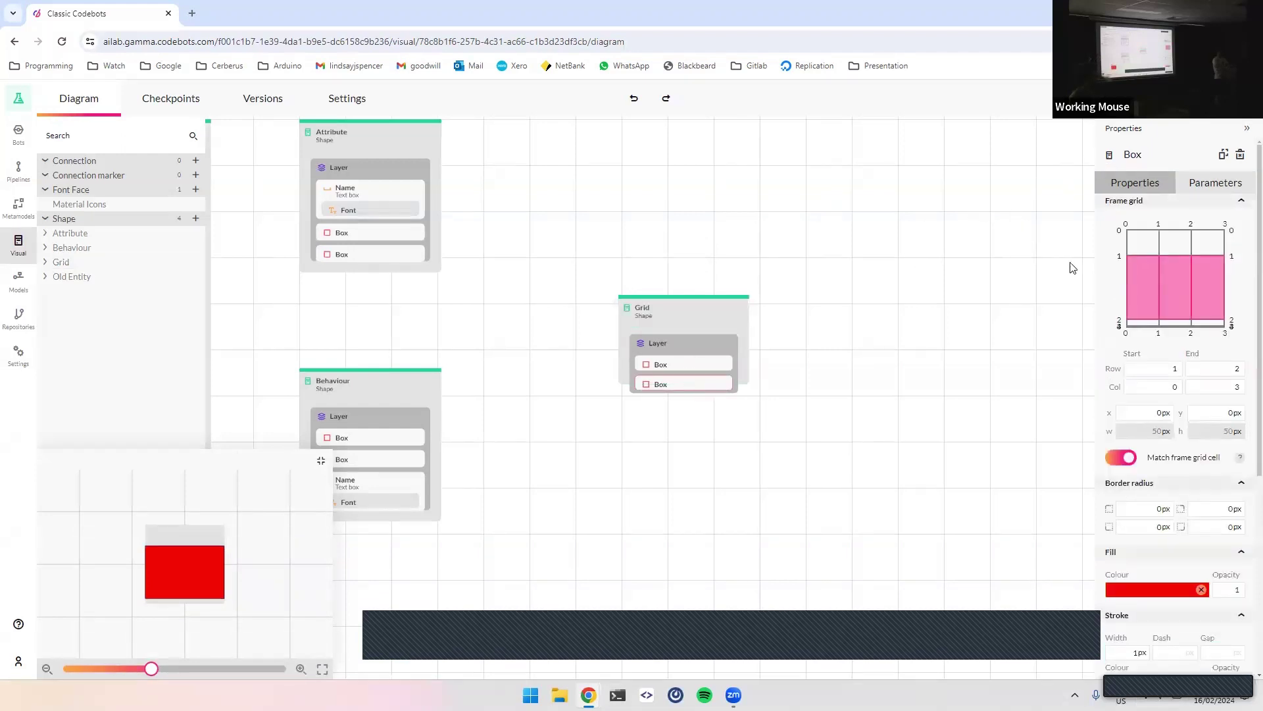
pyautogui.click(1143, 243)
pyautogui.click(1221, 294)
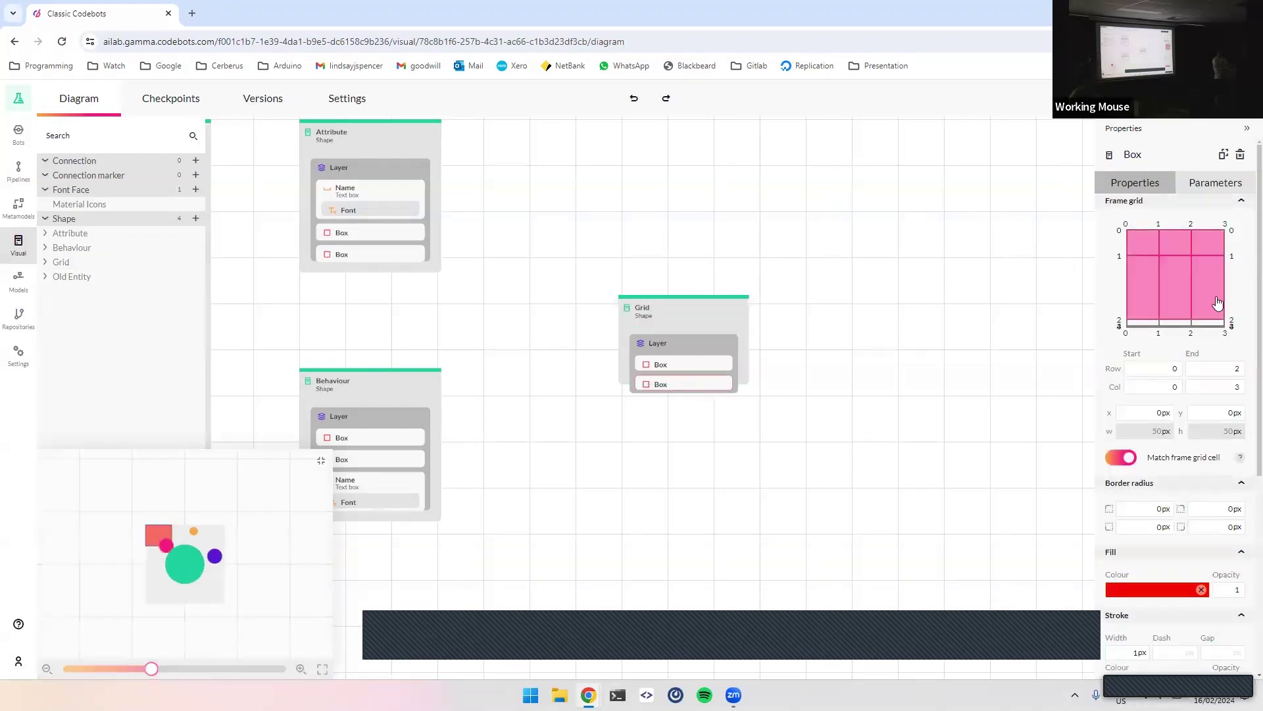
pyautogui.click(1144, 290)
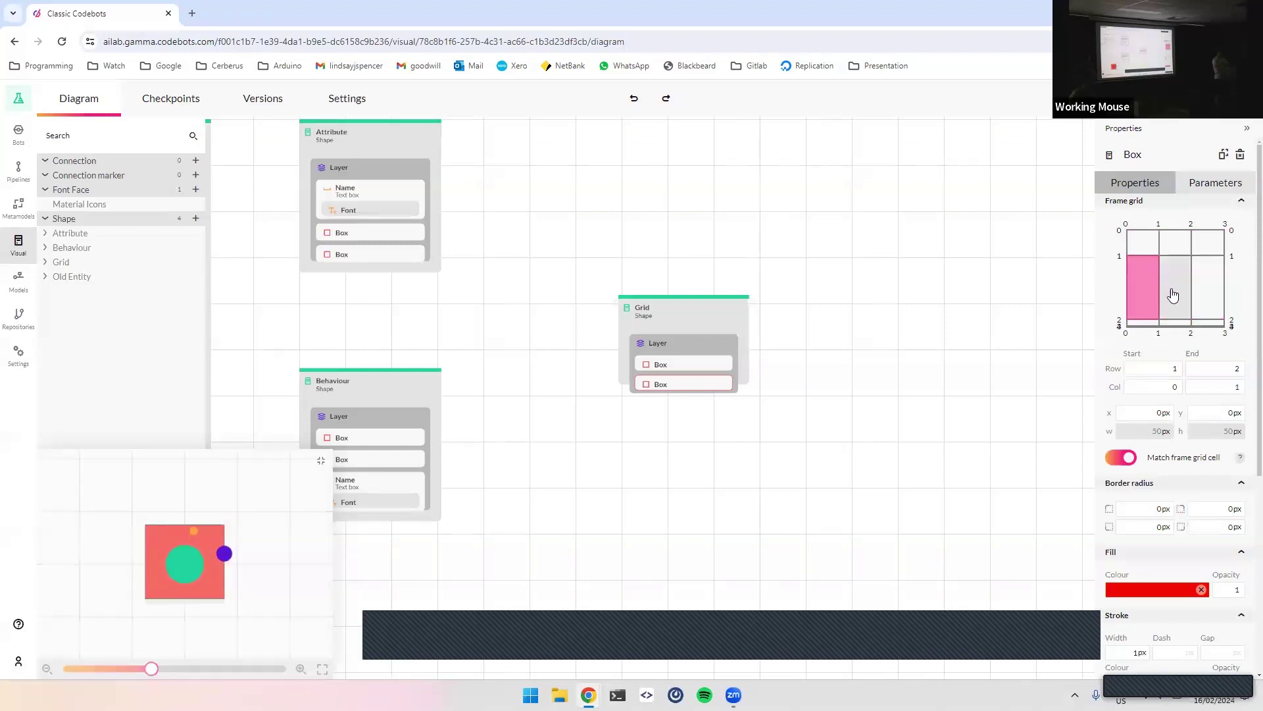
pyautogui.click(1210, 283)
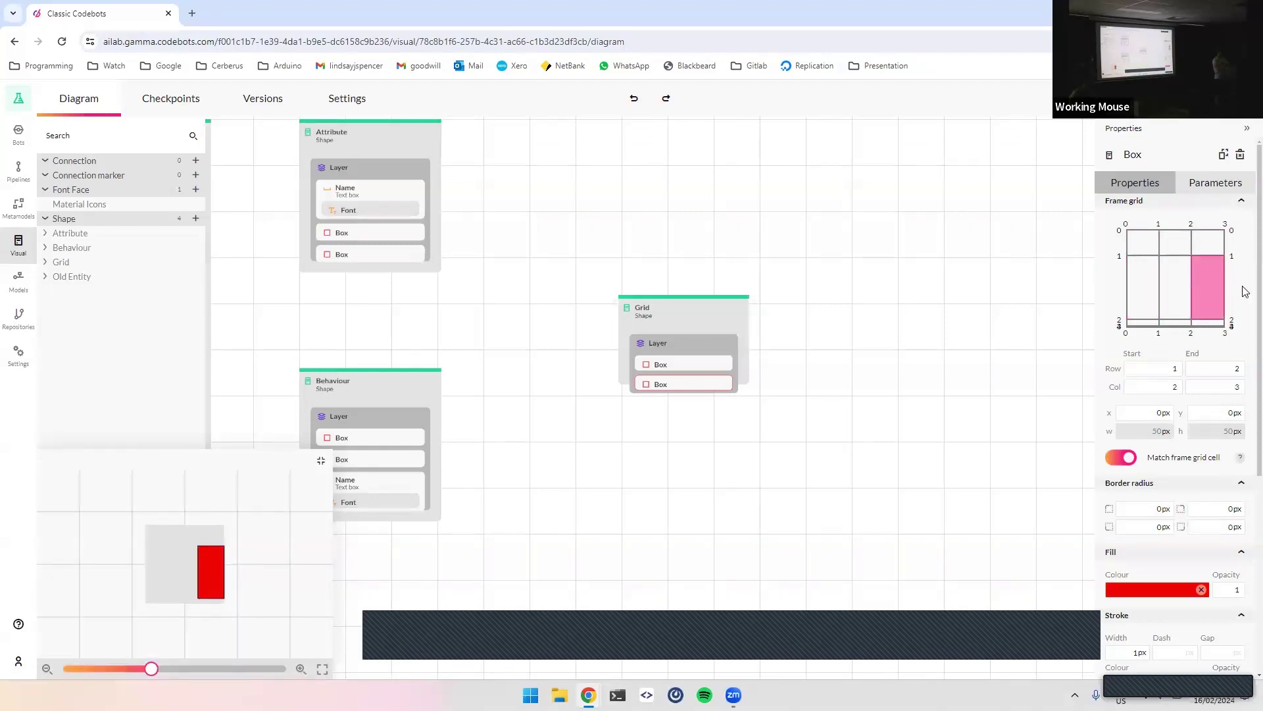
# Inspect the Old Entity shape's frame grid and the grid cells occupied by its Attributes and Behaviours containers
pyautogui.scroll(-3, 1184, 364)
pyautogui.scroll(3, 1182, 361)
pyautogui.click(833, 242)
pyautogui.hscroll(-6, 834, 243)
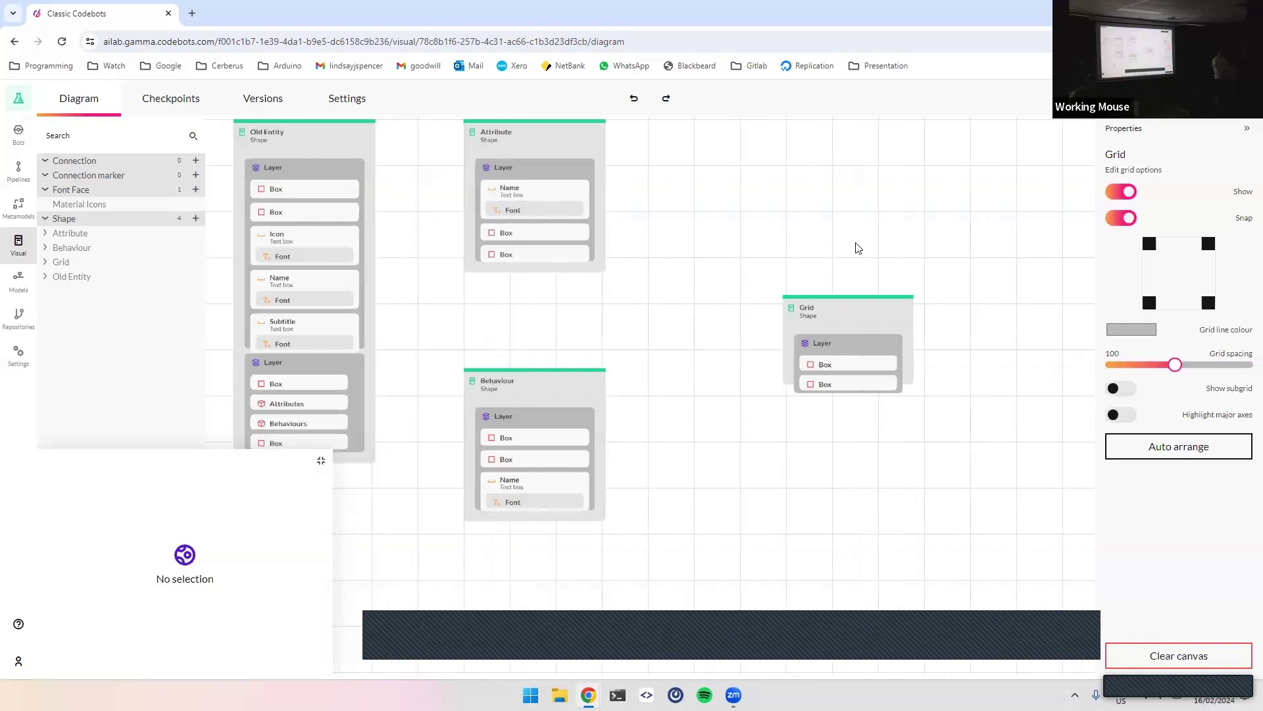
pyautogui.scroll(1, 978, 229)
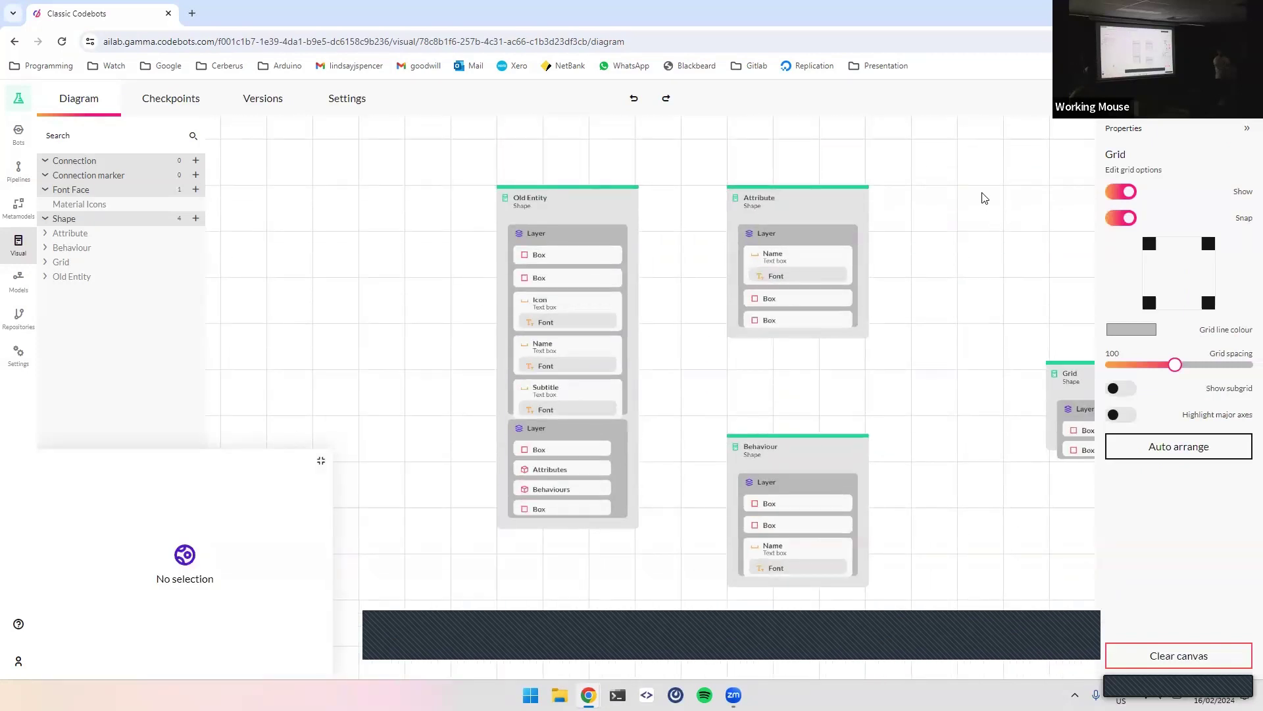
pyautogui.rightClick(935, 213)
pyautogui.click(925, 183)
pyautogui.click(590, 209)
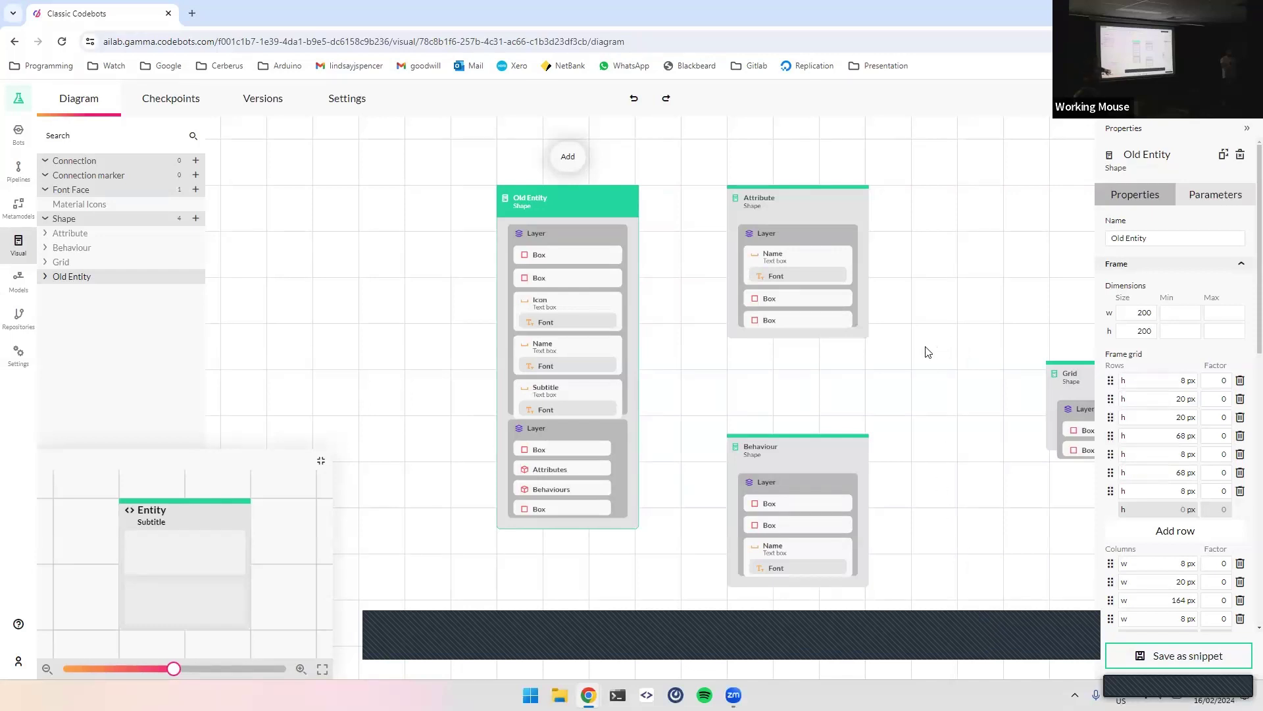
pyautogui.click(574, 471)
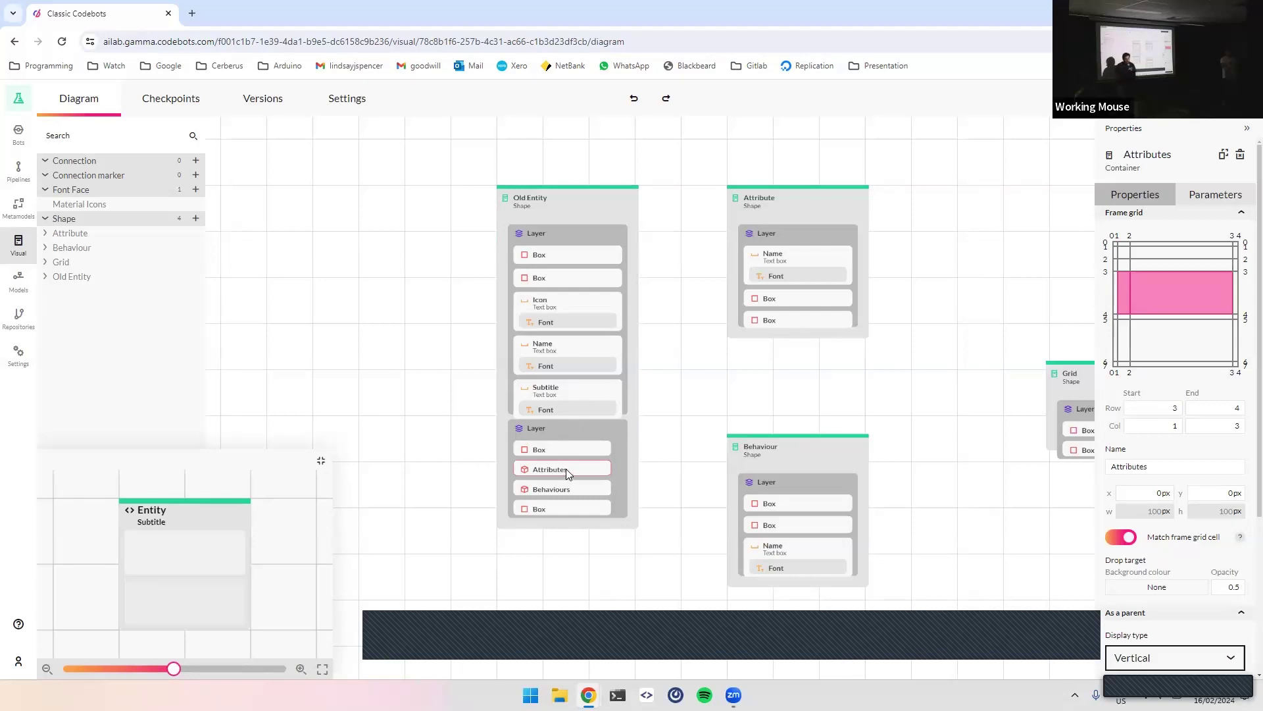
pyautogui.click(566, 485)
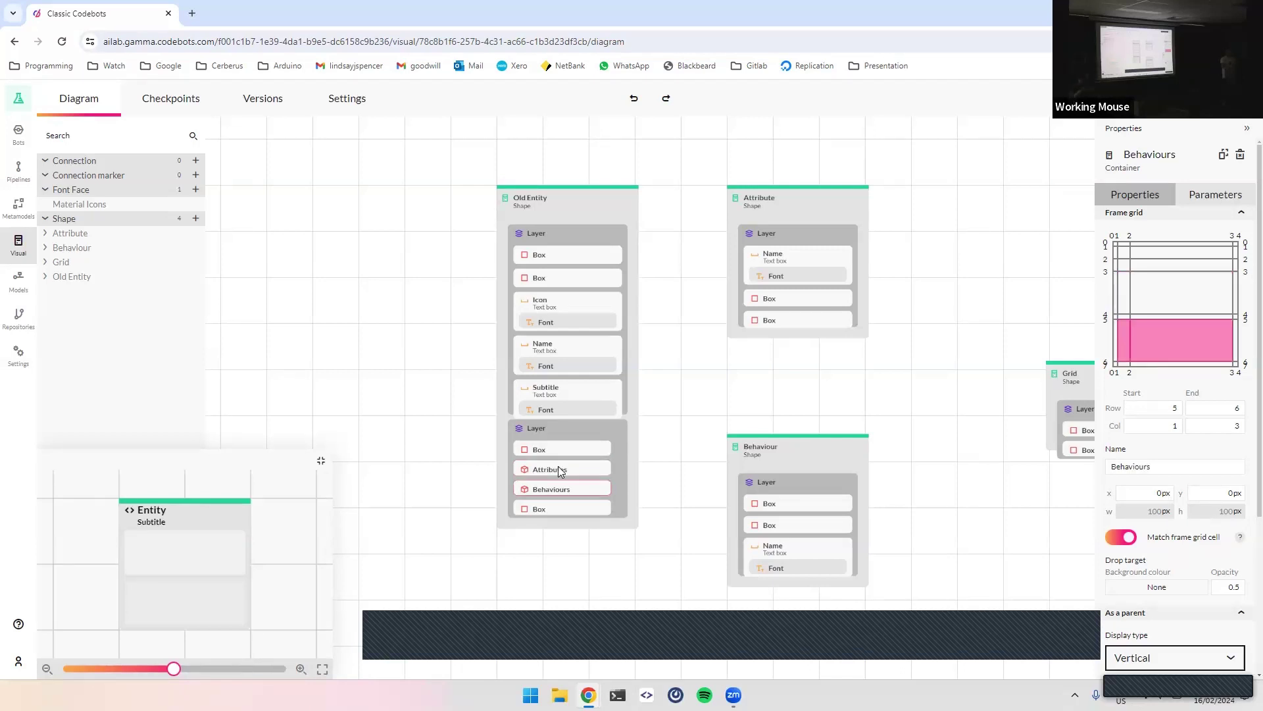
pyautogui.click(558, 467)
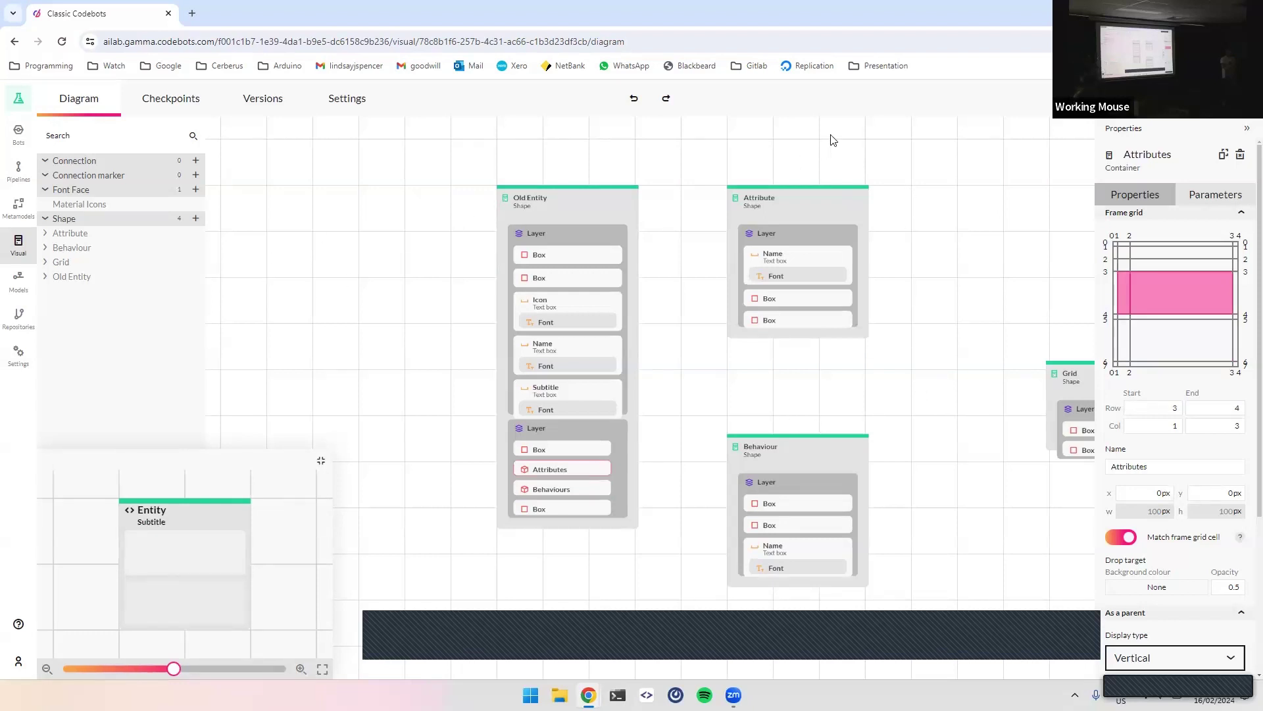
# Open the Classic Codebots metamodel and review the Entity class's visual shape, container bindings and textbox bindings
pyautogui.click(885, 66)
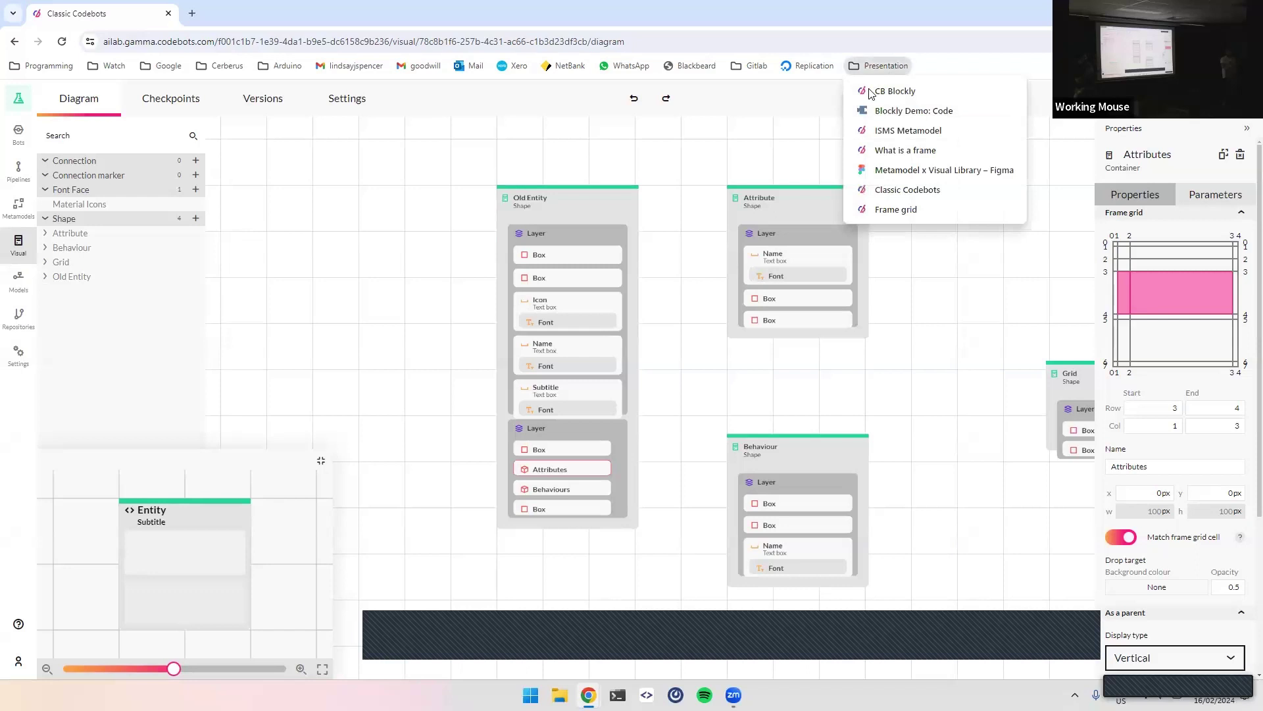
pyautogui.click(937, 192)
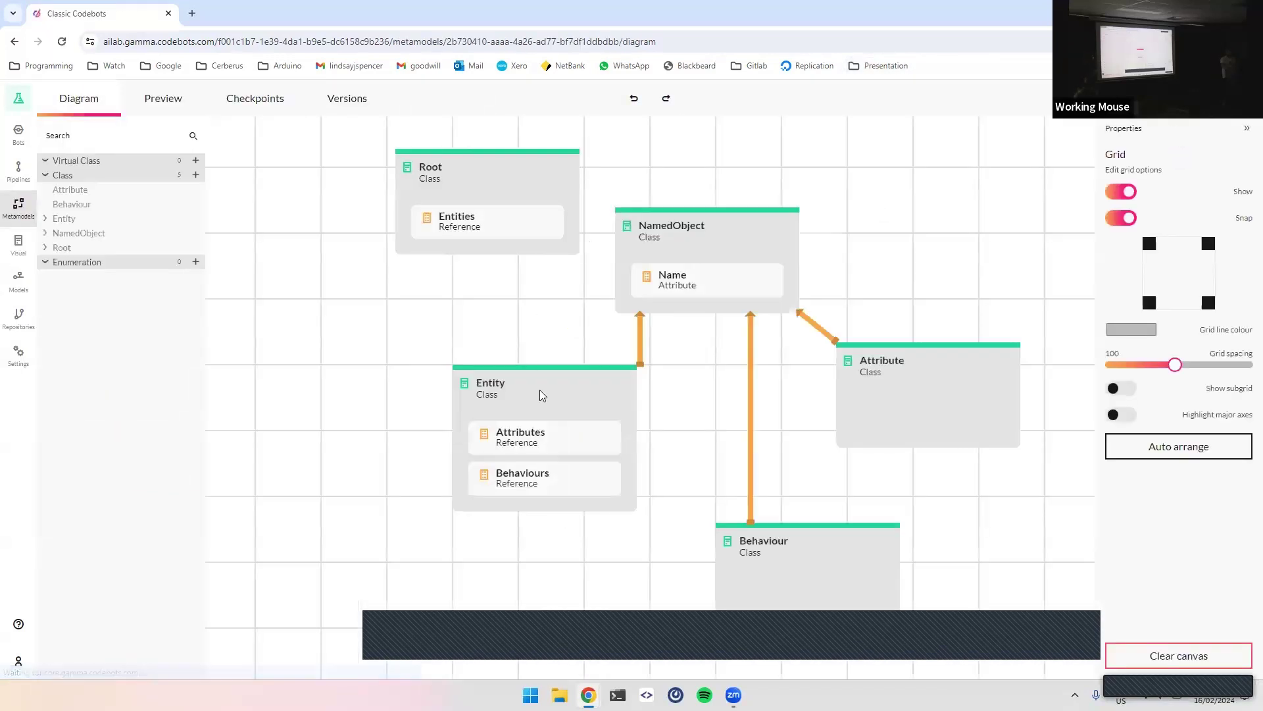
pyautogui.click(605, 398)
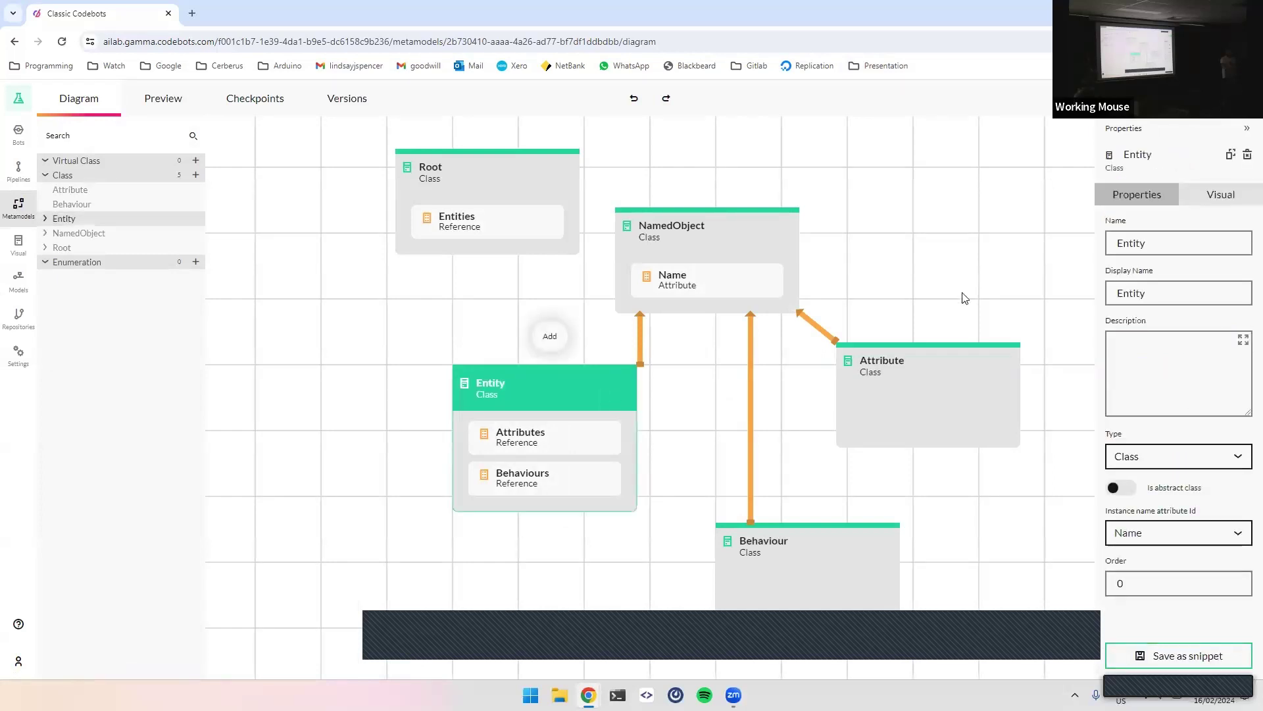
pyautogui.click(1230, 197)
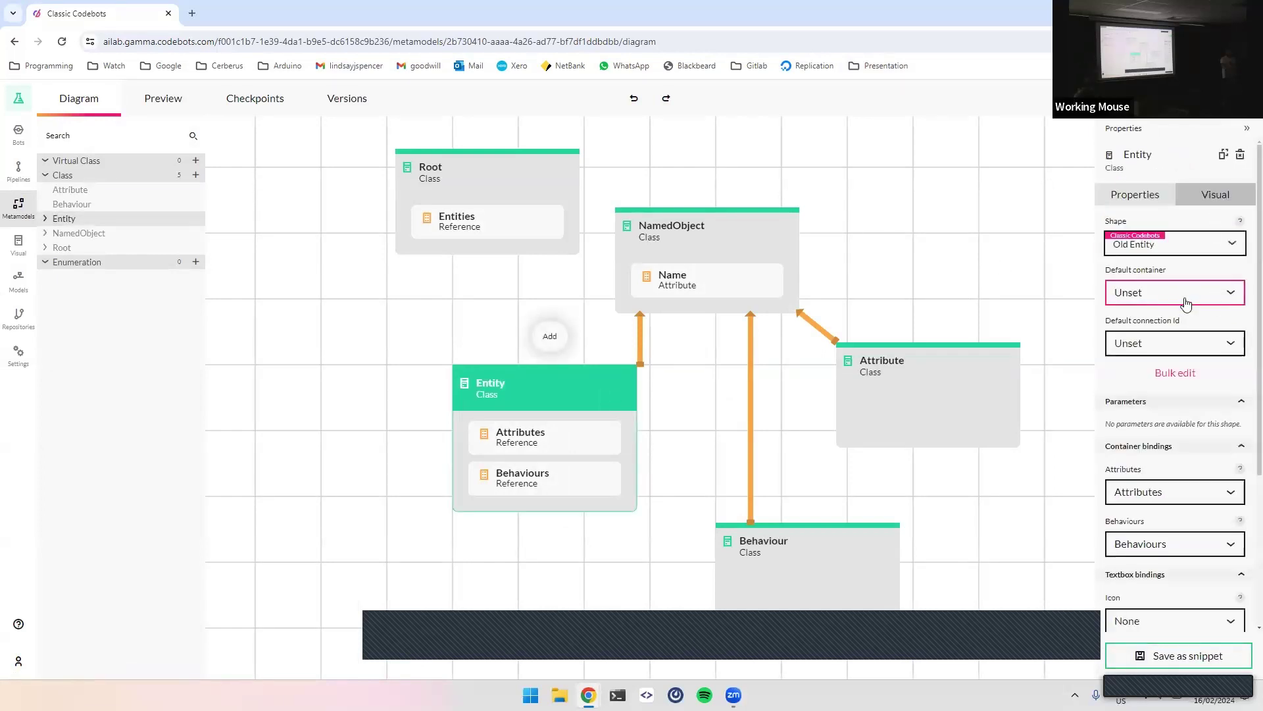
pyautogui.scroll(-3, 1186, 302)
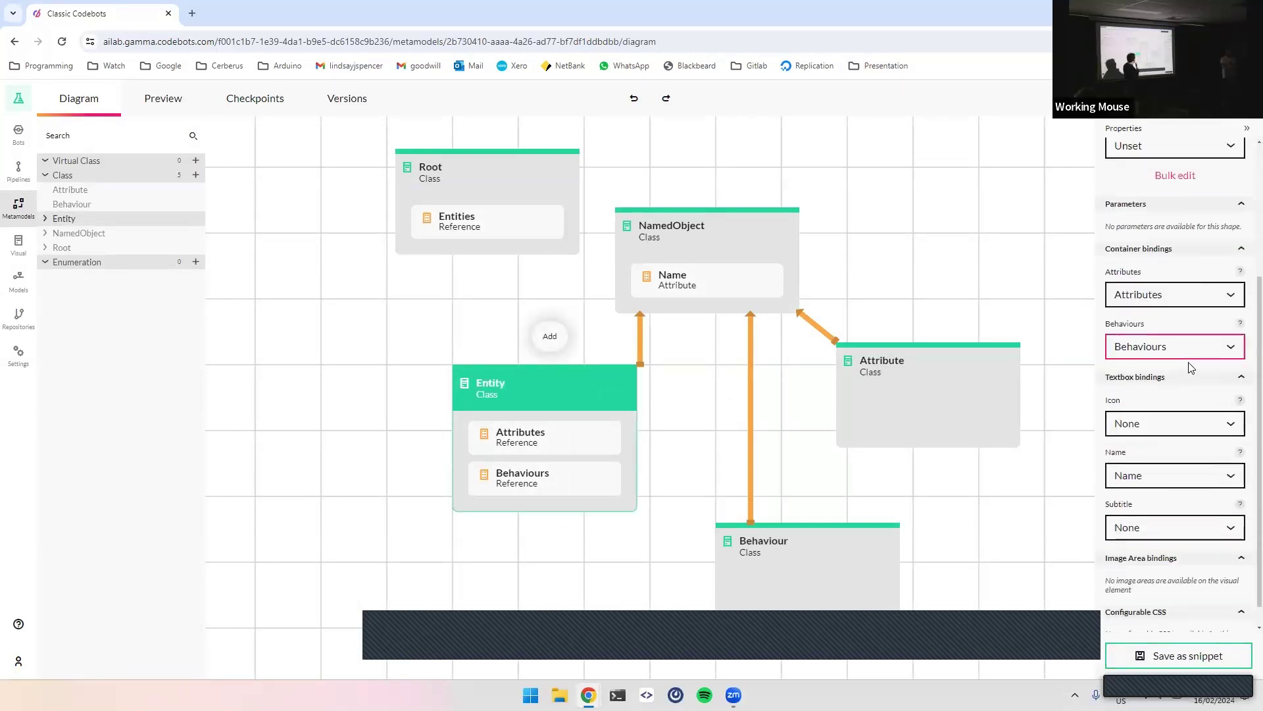
pyautogui.click(1174, 296)
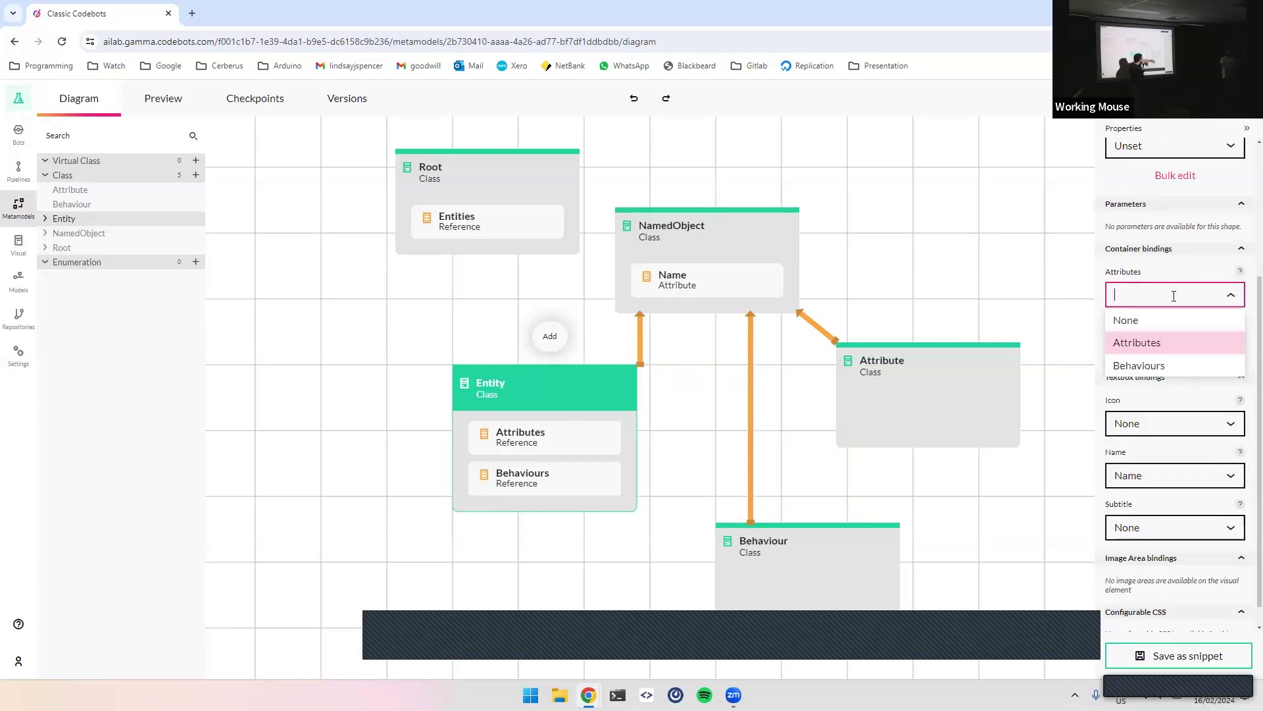
pyautogui.press('Return')
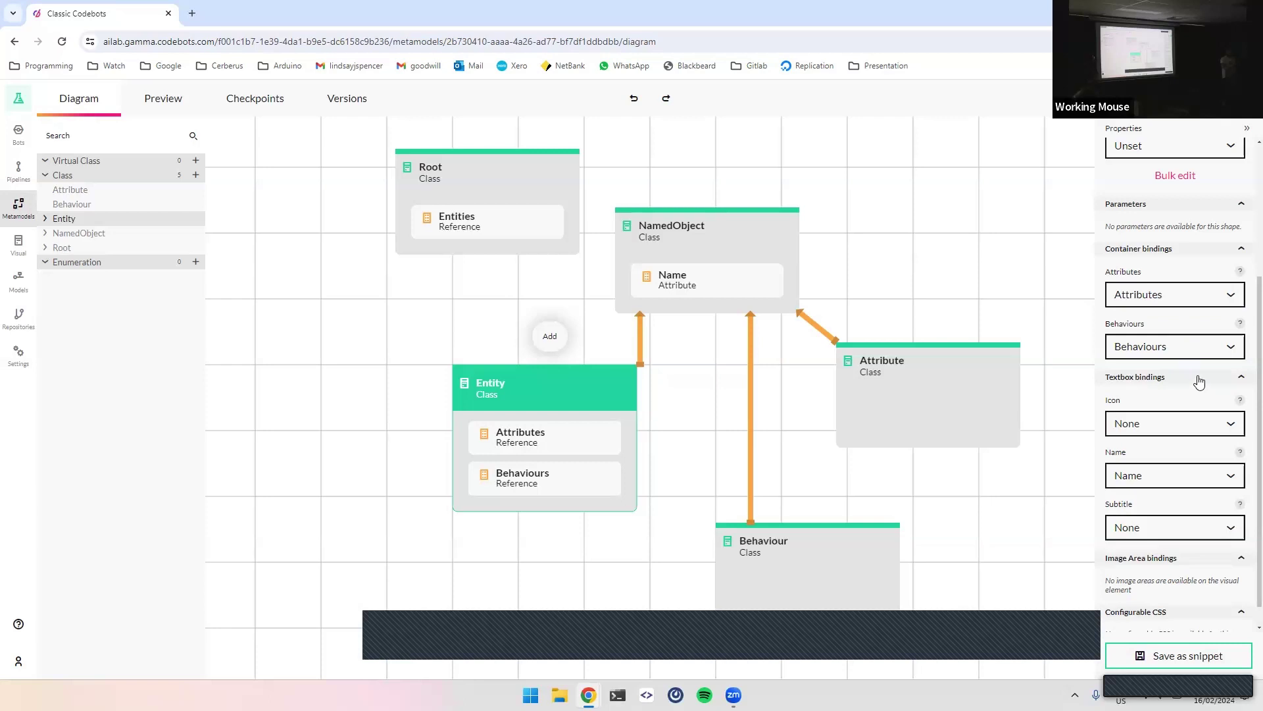
pyautogui.scroll(3, 1207, 355)
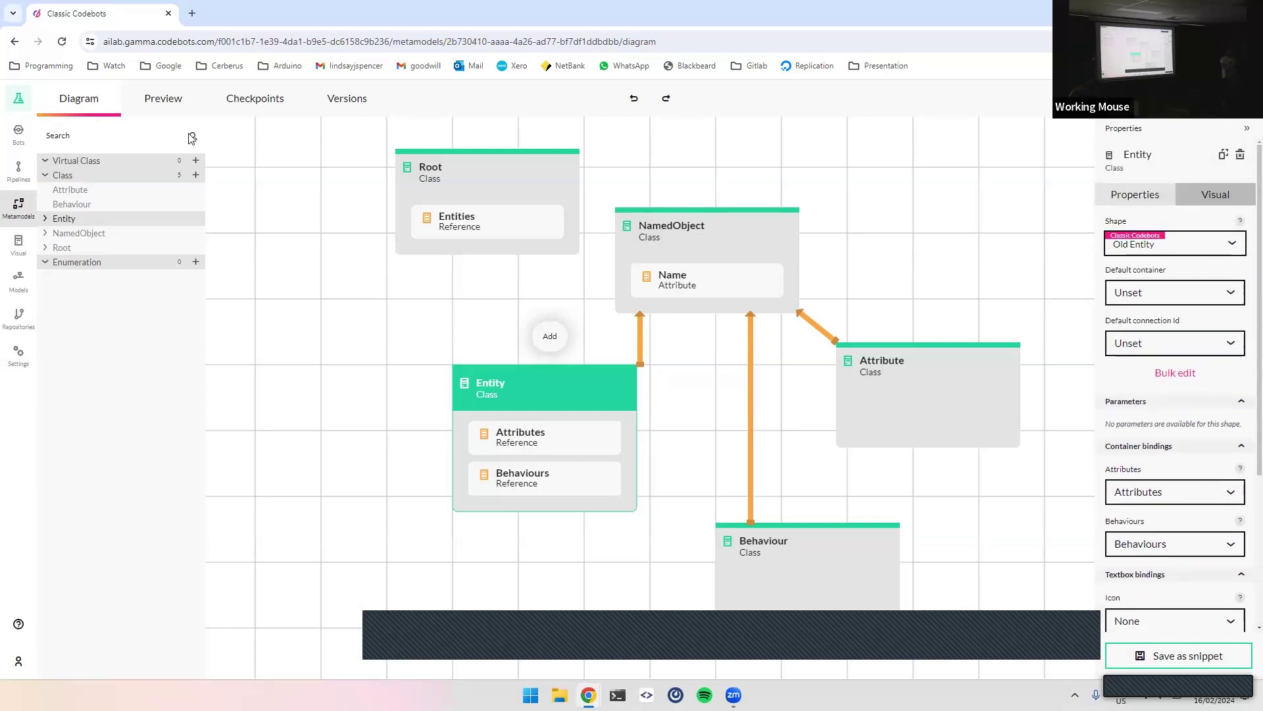
# In the metamodel preview, add an entity and give it one behaviour and one attribute
pyautogui.click(172, 111)
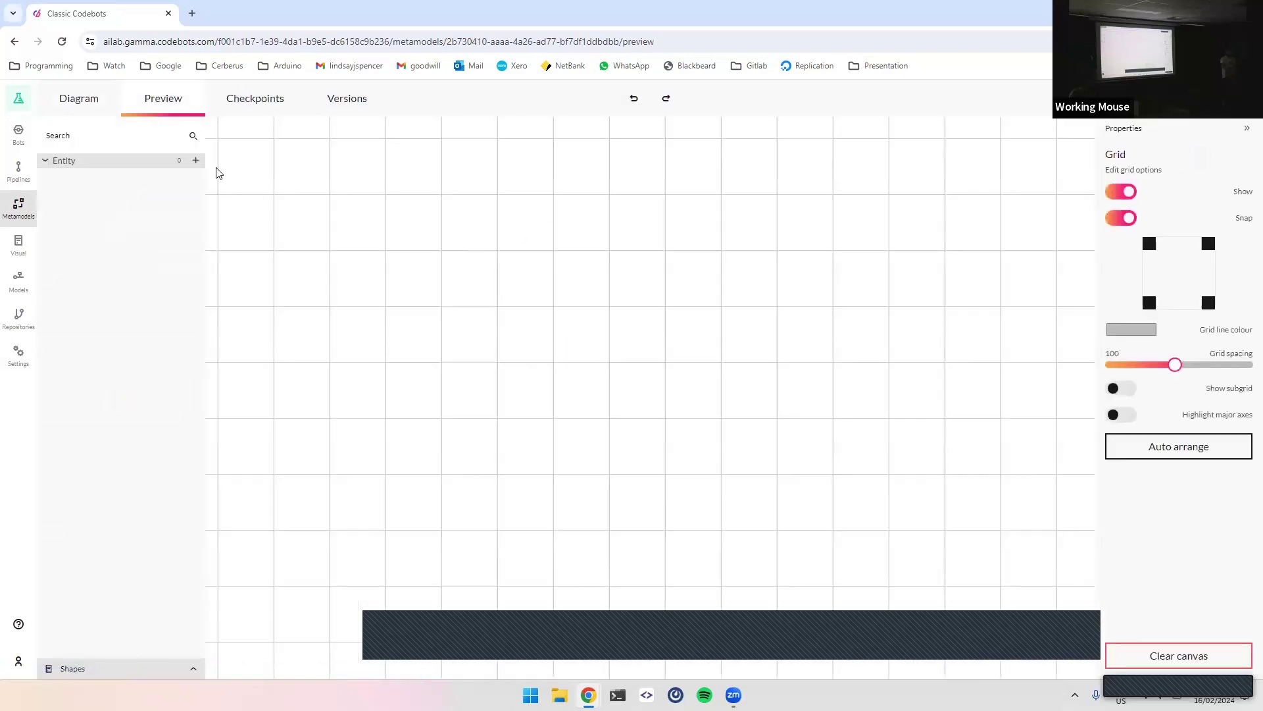
pyautogui.click(195, 159)
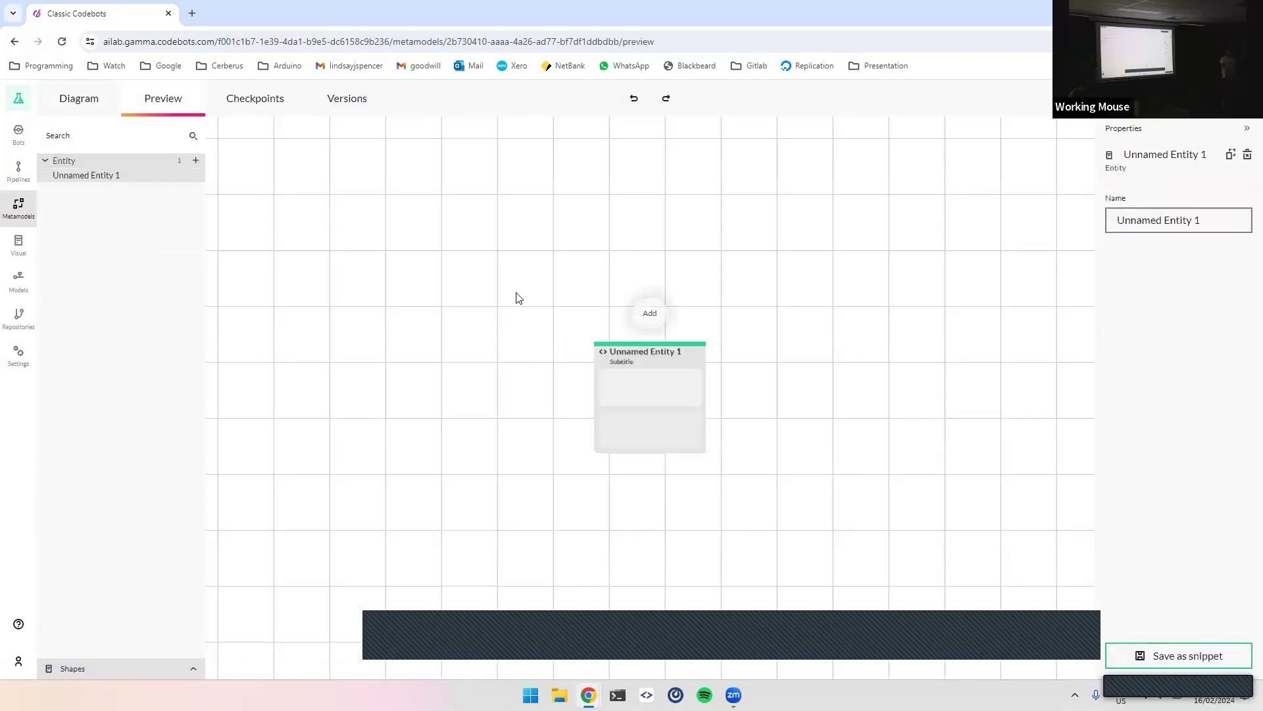
pyautogui.click(656, 322)
pyautogui.click(807, 353)
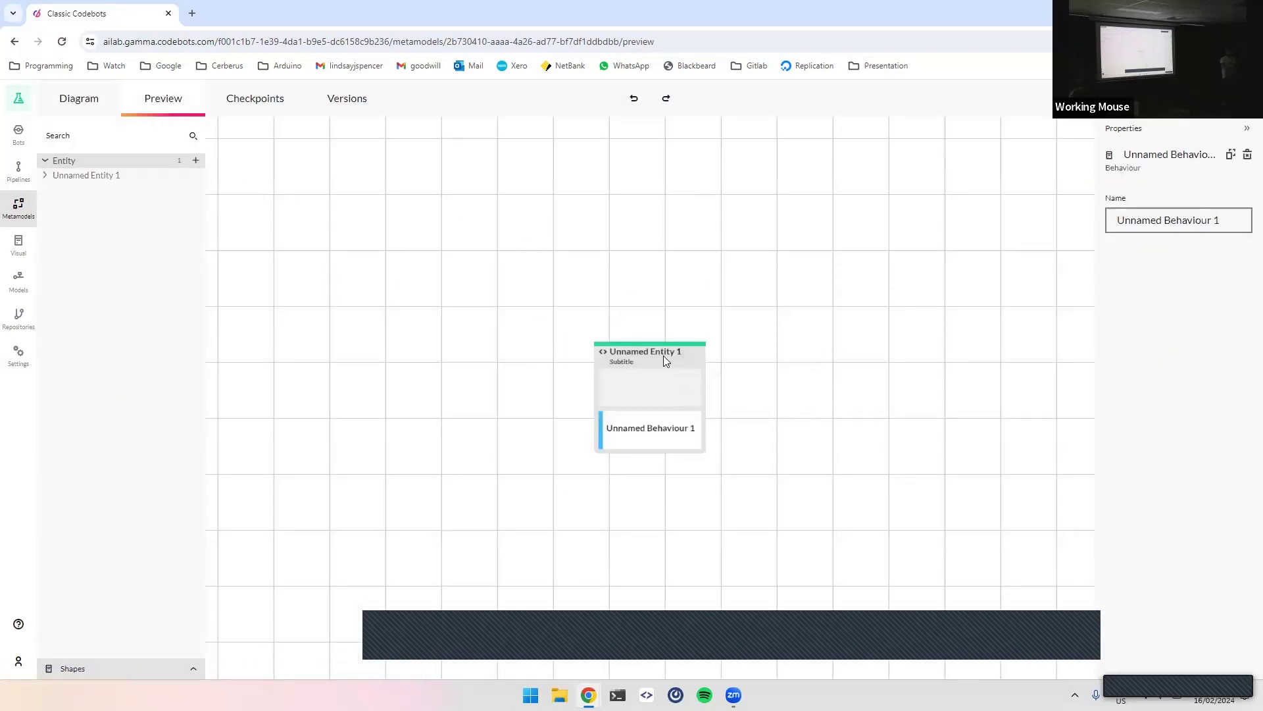
pyautogui.click(652, 322)
pyautogui.click(780, 377)
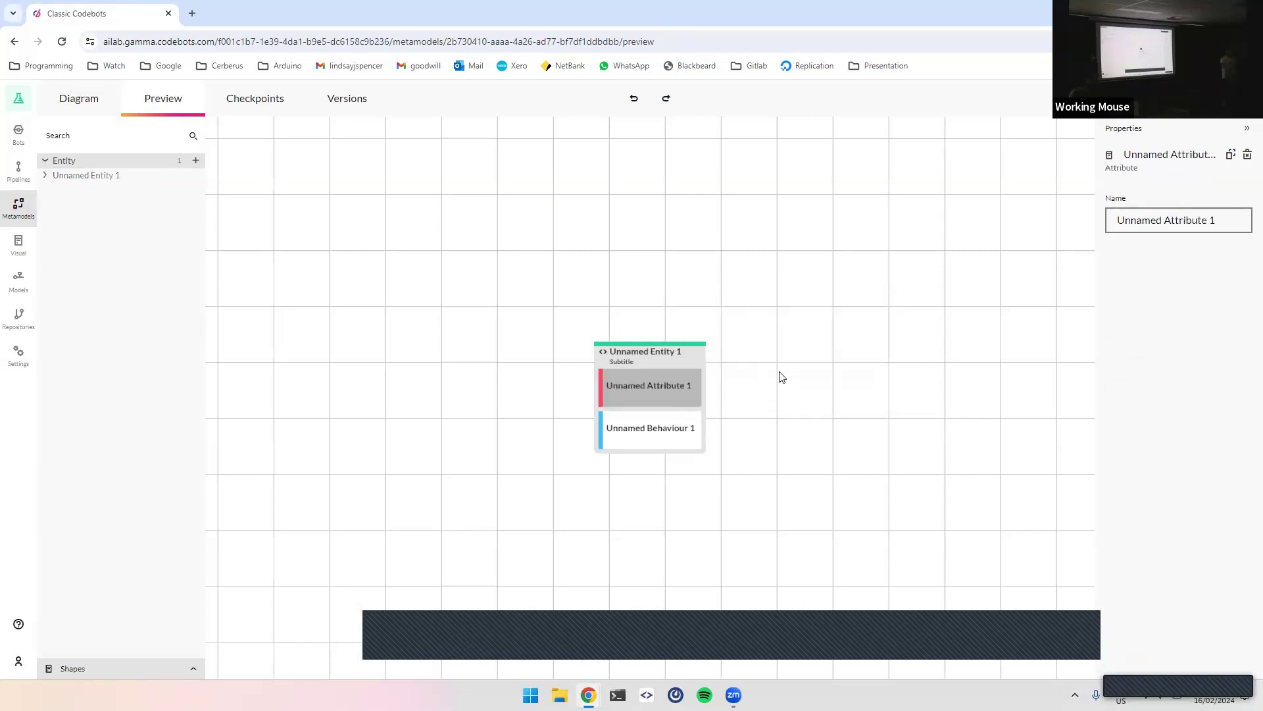
# Add two more attributes and a second behaviour to the entity
pyautogui.click(652, 323)
pyautogui.click(791, 383)
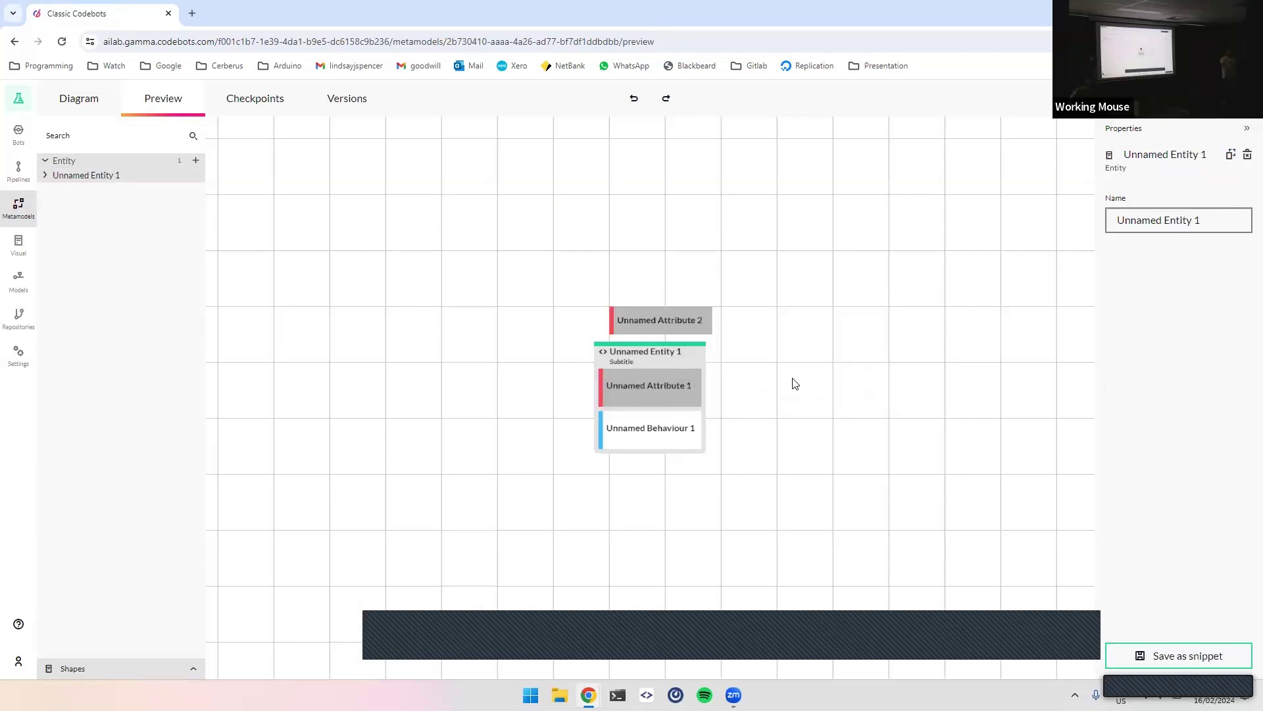
pyautogui.click(651, 321)
pyautogui.click(743, 379)
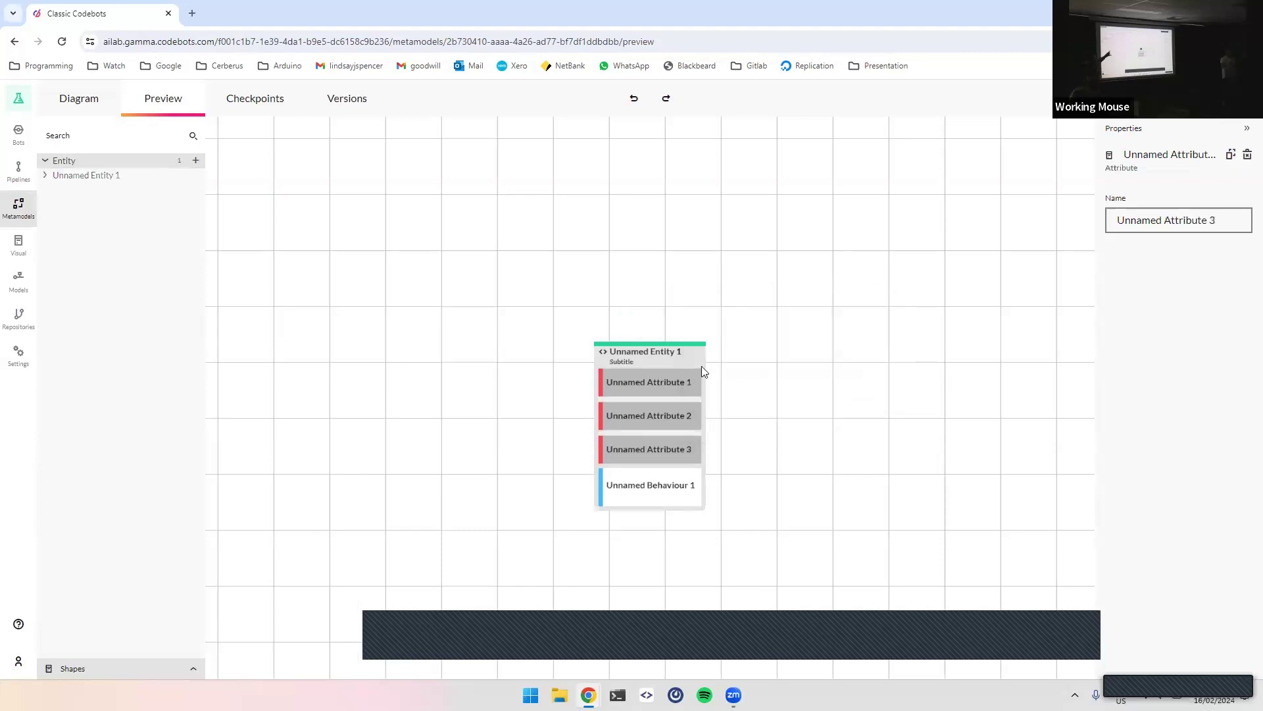
pyautogui.click(654, 314)
pyautogui.click(732, 350)
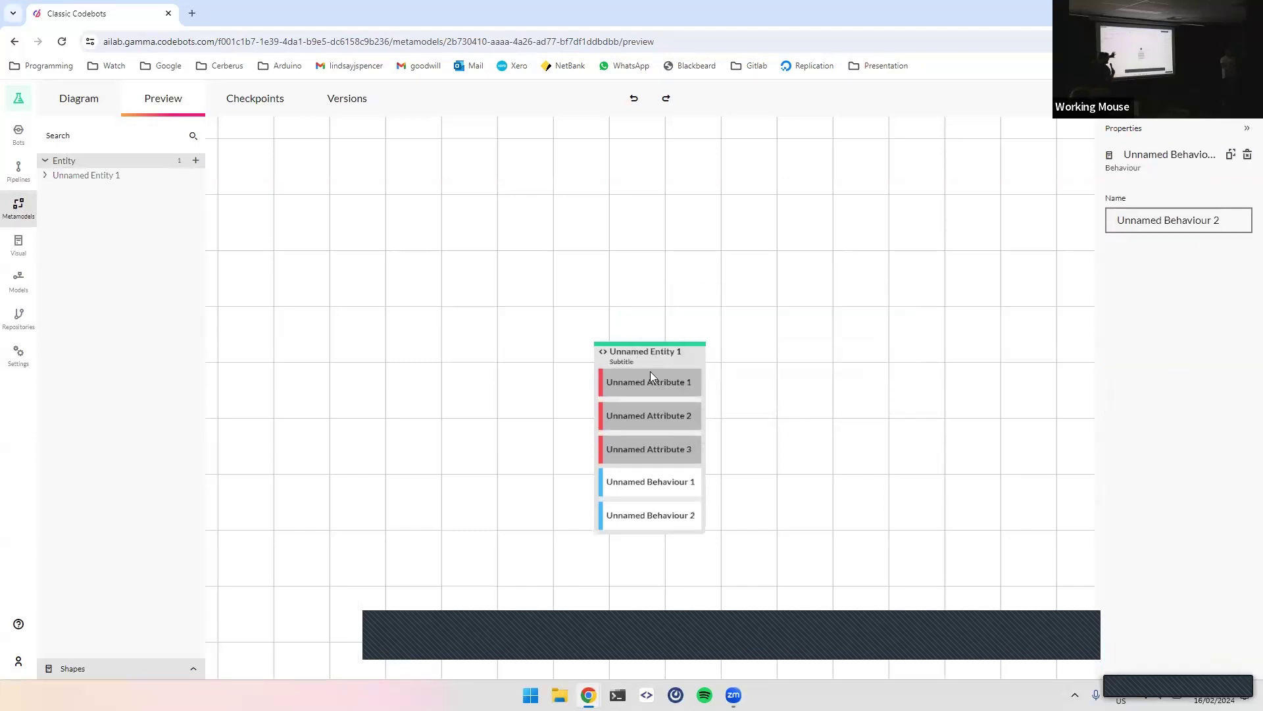
# Add a second entity and move Unnamed Attribute 3, Unnamed Attribute 1 and both behaviours into it from the first entity
pyautogui.click(321, 229)
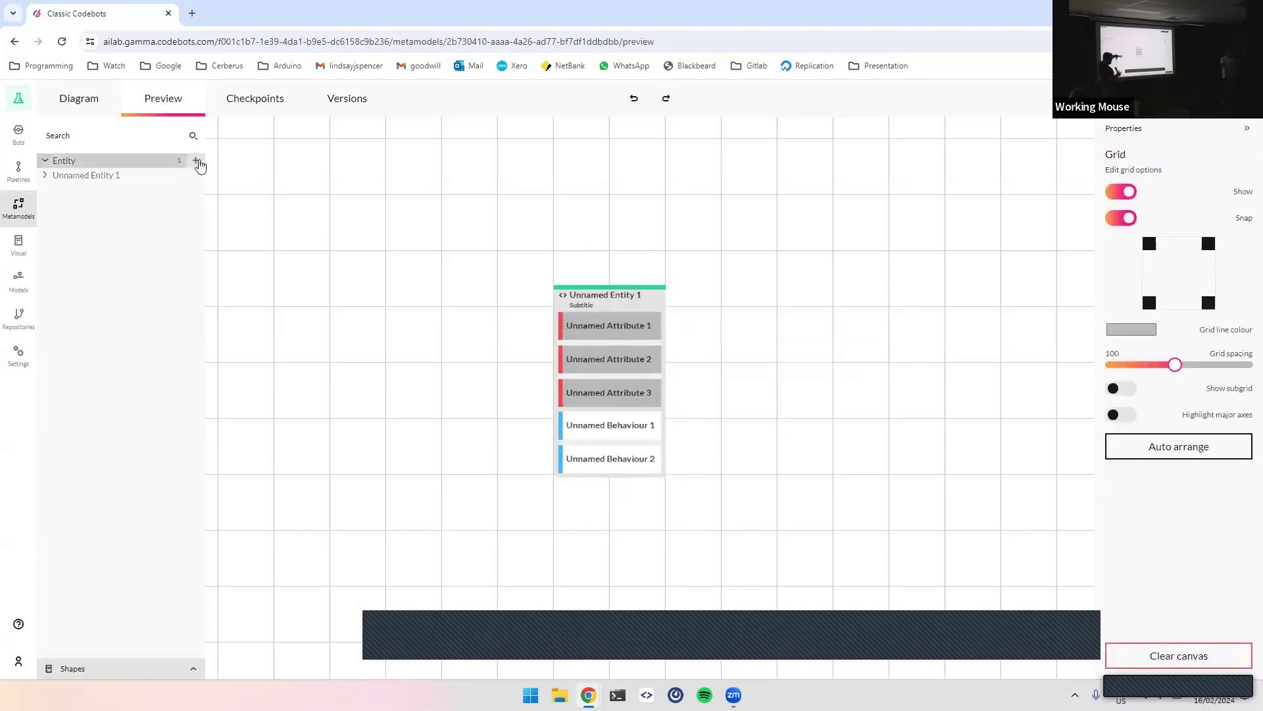
pyautogui.click(195, 160)
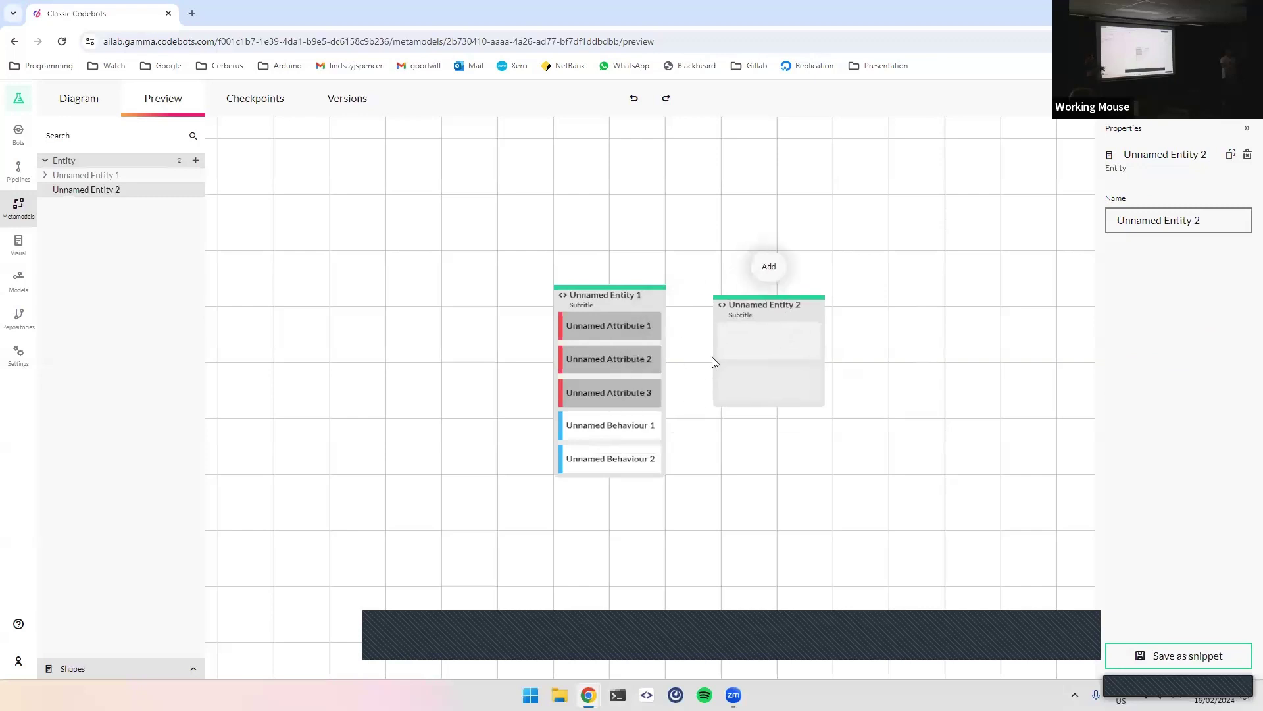
pyautogui.moveTo(714, 361); pyautogui.dragTo(814, 345)
pyautogui.moveTo(615, 404); pyautogui.dragTo(802, 350)
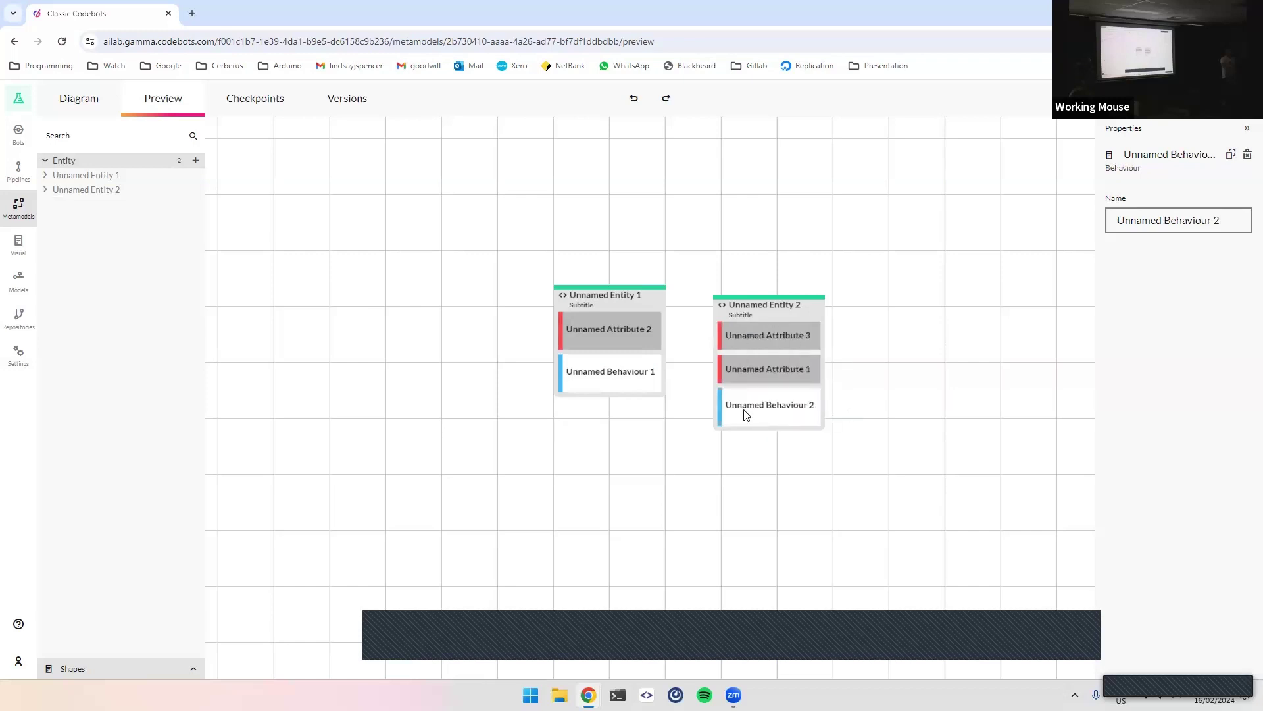
pyautogui.moveTo(744, 414); pyautogui.dragTo(753, 351)
pyautogui.moveTo(567, 380); pyautogui.dragTo(783, 421)
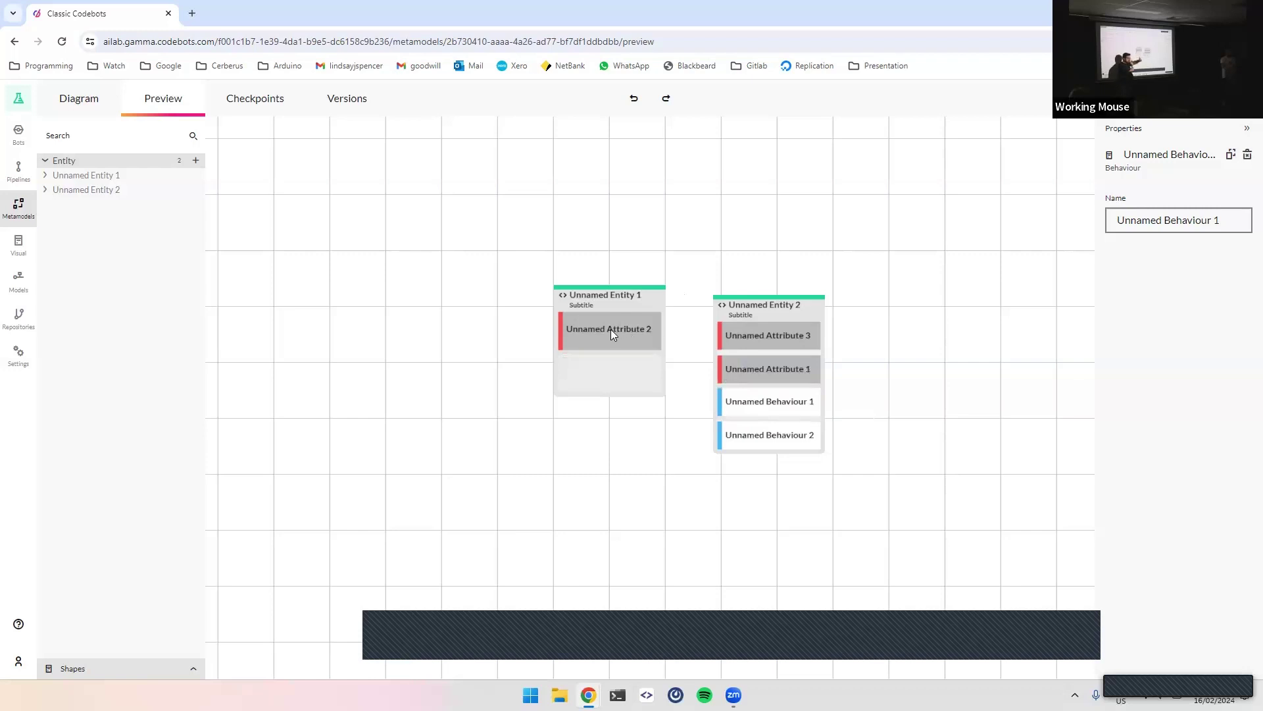
# Add one more attribute and one more behaviour to the second entity
pyautogui.click(763, 305)
pyautogui.click(768, 266)
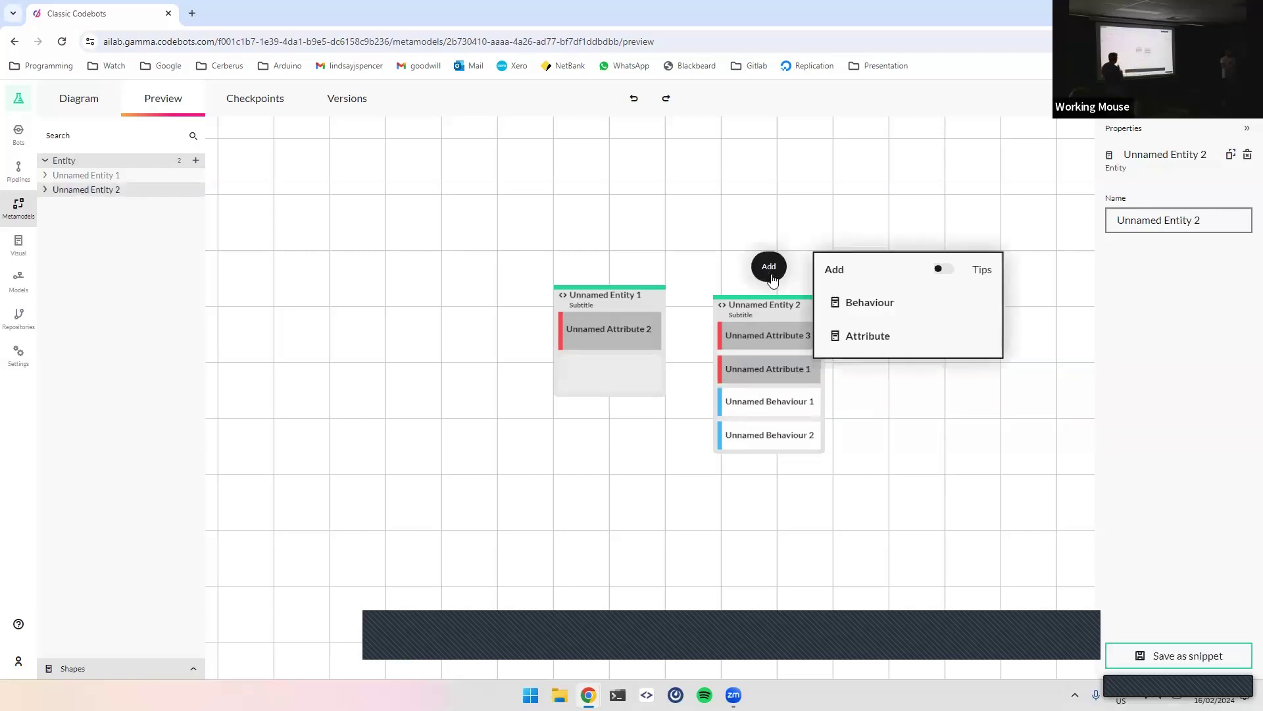
pyautogui.click(870, 335)
pyautogui.click(754, 312)
pyautogui.click(768, 266)
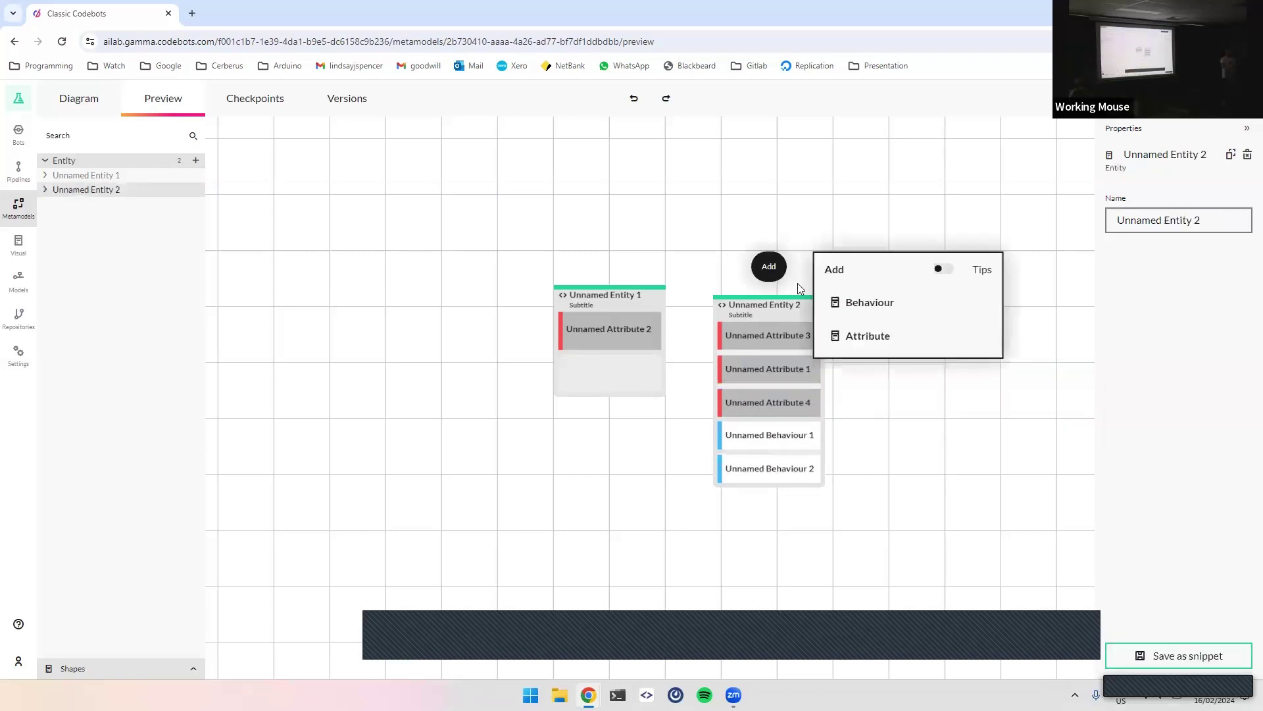
pyautogui.click(879, 306)
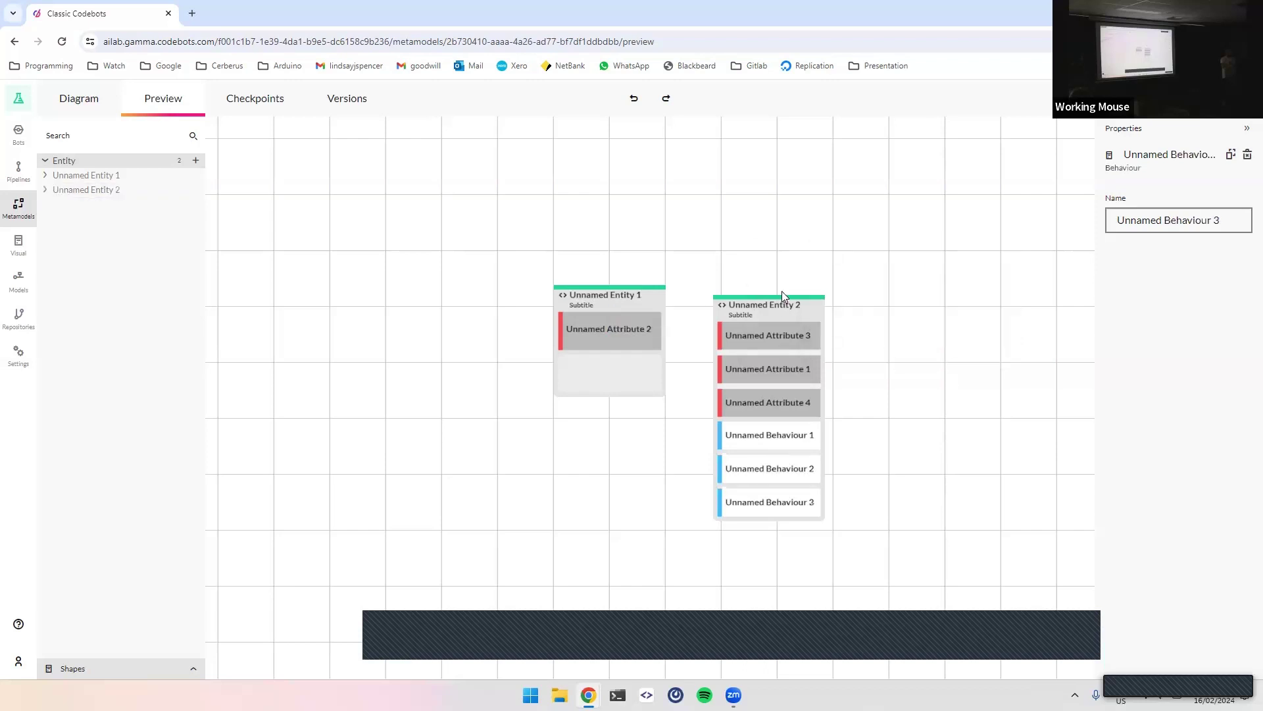
# Move the second entity around the canvas, leave it beside the first entity and clear the selection
pyautogui.moveTo(782, 291); pyautogui.dragTo(816, 237)
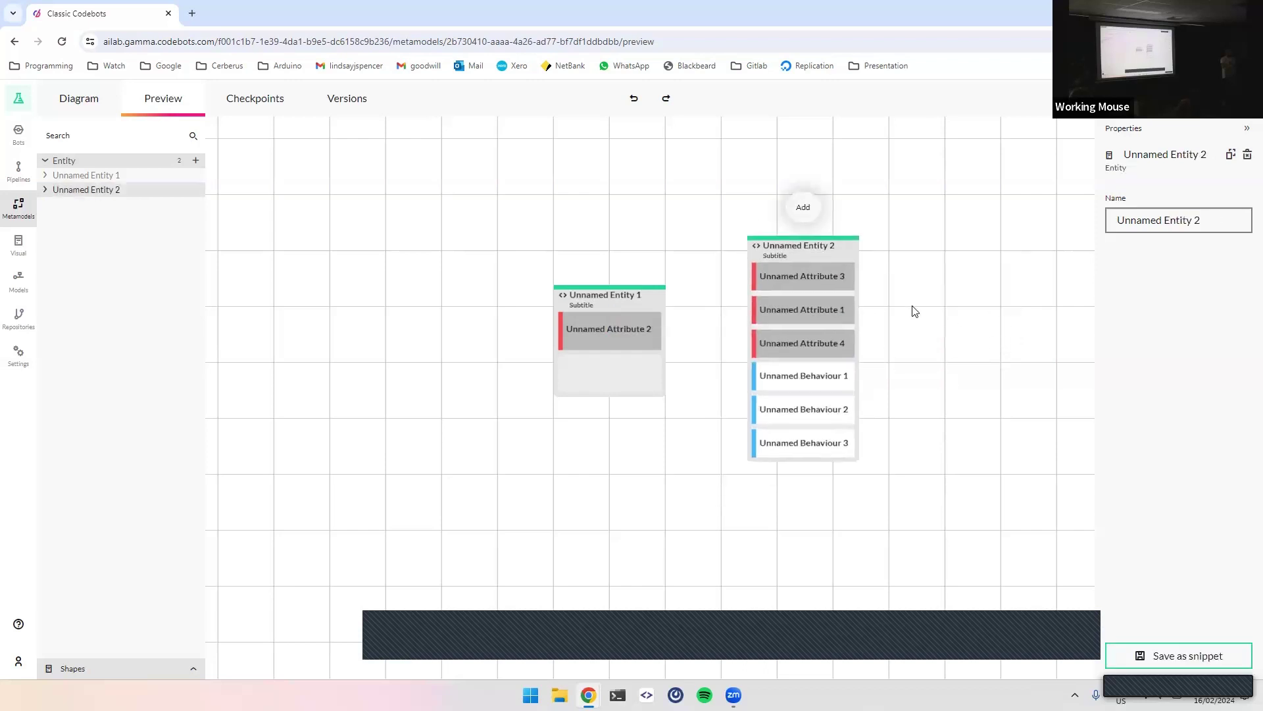
pyautogui.moveTo(832, 253); pyautogui.dragTo(792, 267)
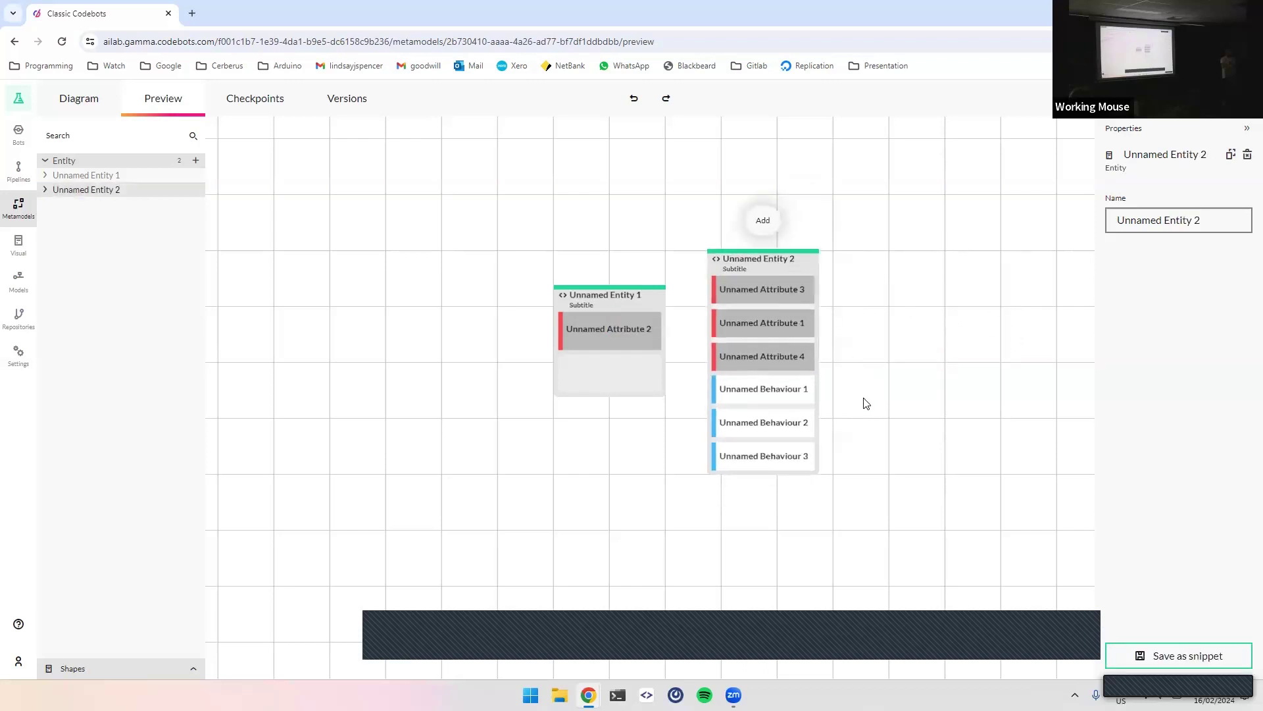
pyautogui.click(911, 307)
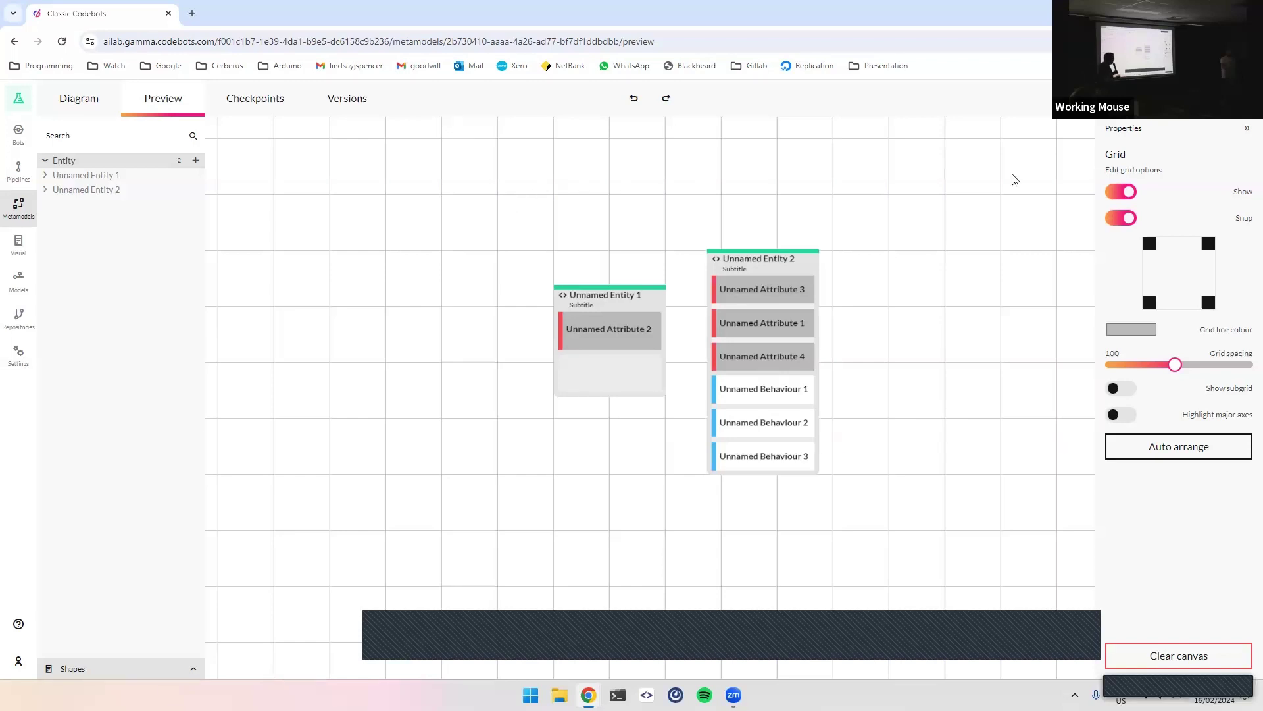
# Switch to the Blockly Code demo and try pulling the if block out of the repeat function
pyautogui.click(889, 72)
pyautogui.click(934, 111)
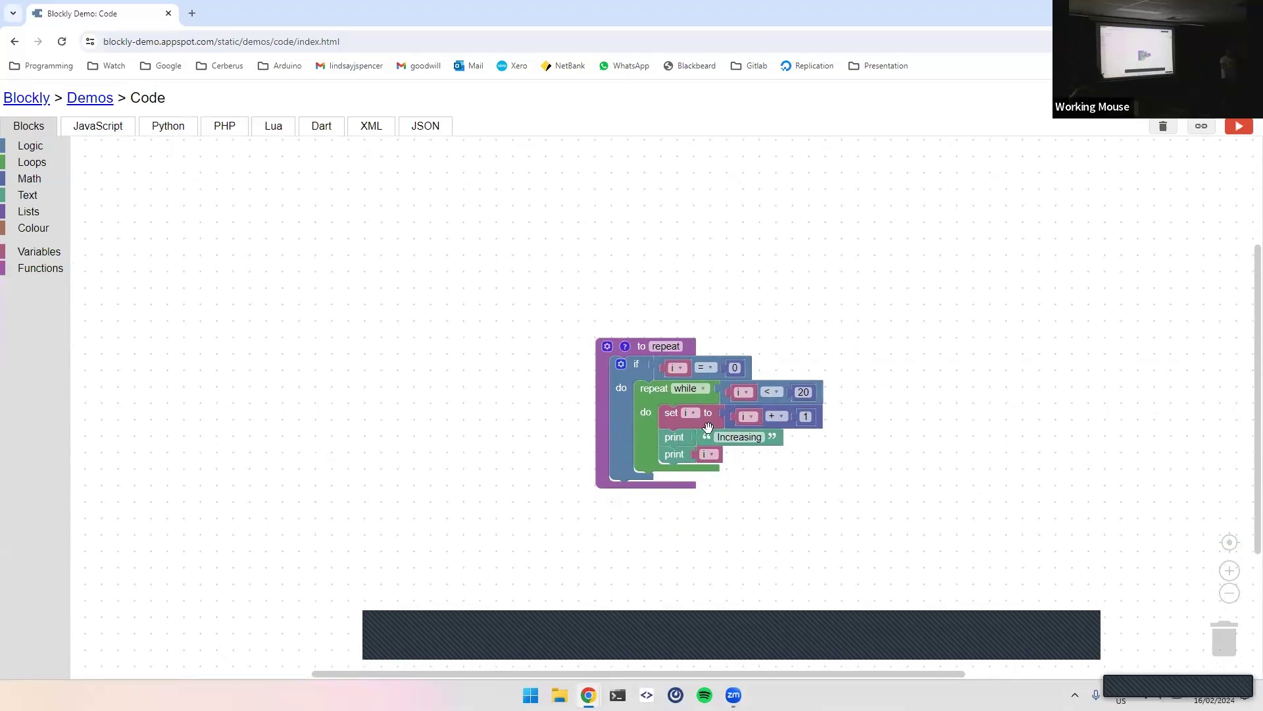
pyautogui.moveTo(634, 395)
pyautogui.mouseDown()
pyautogui.moveTo(613, 387)
pyautogui.moveTo(630, 393)
pyautogui.mouseUp()
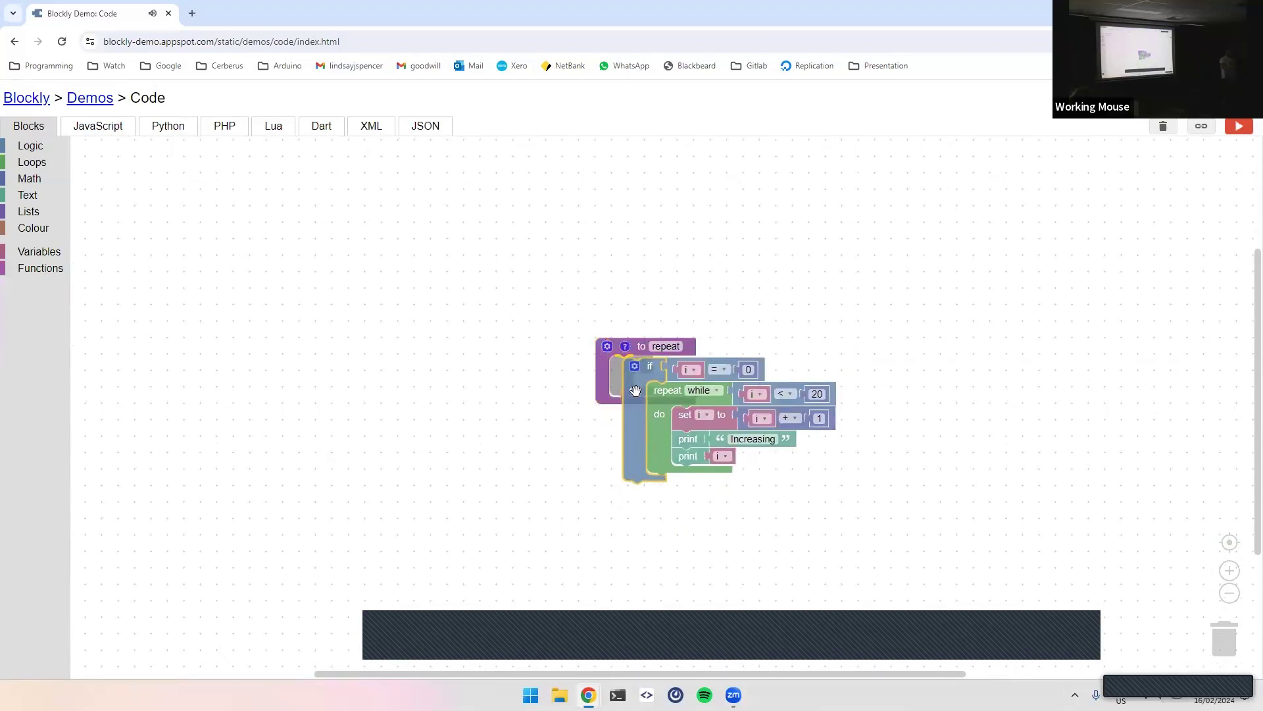
pyautogui.click(806, 330)
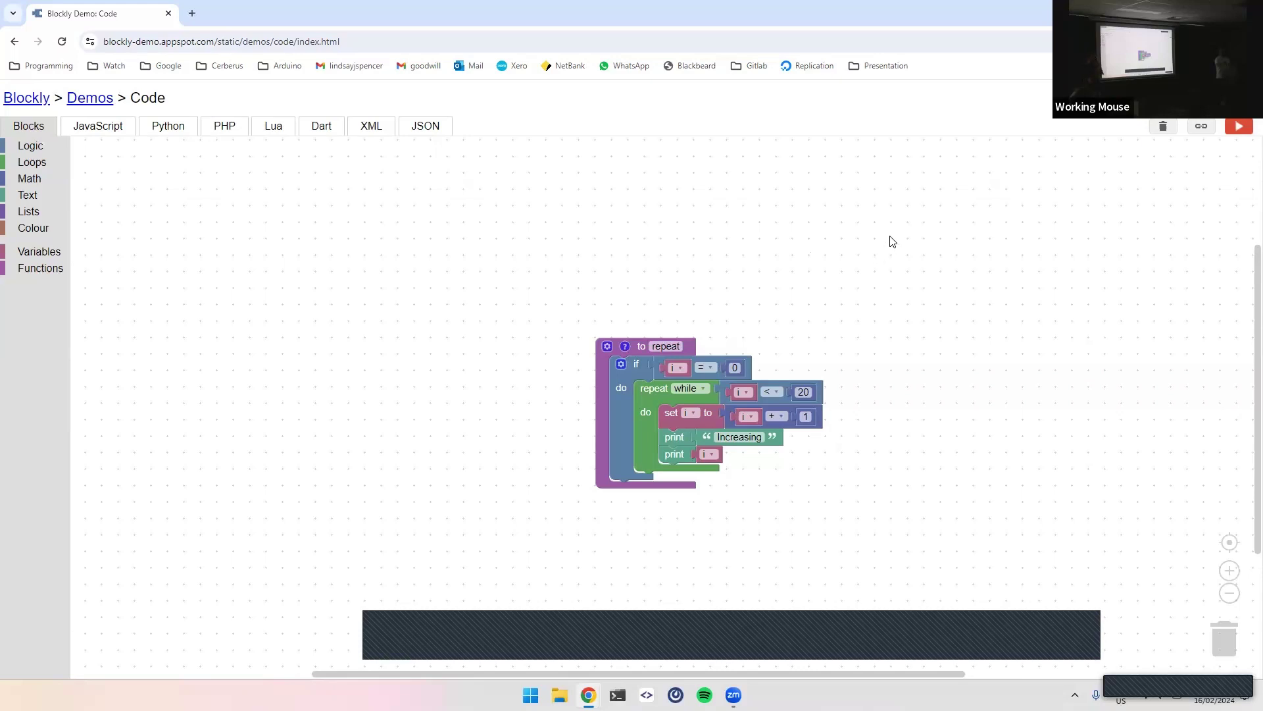
pyautogui.scroll(-2, 885, 257)
pyautogui.scroll(2, 930, 325)
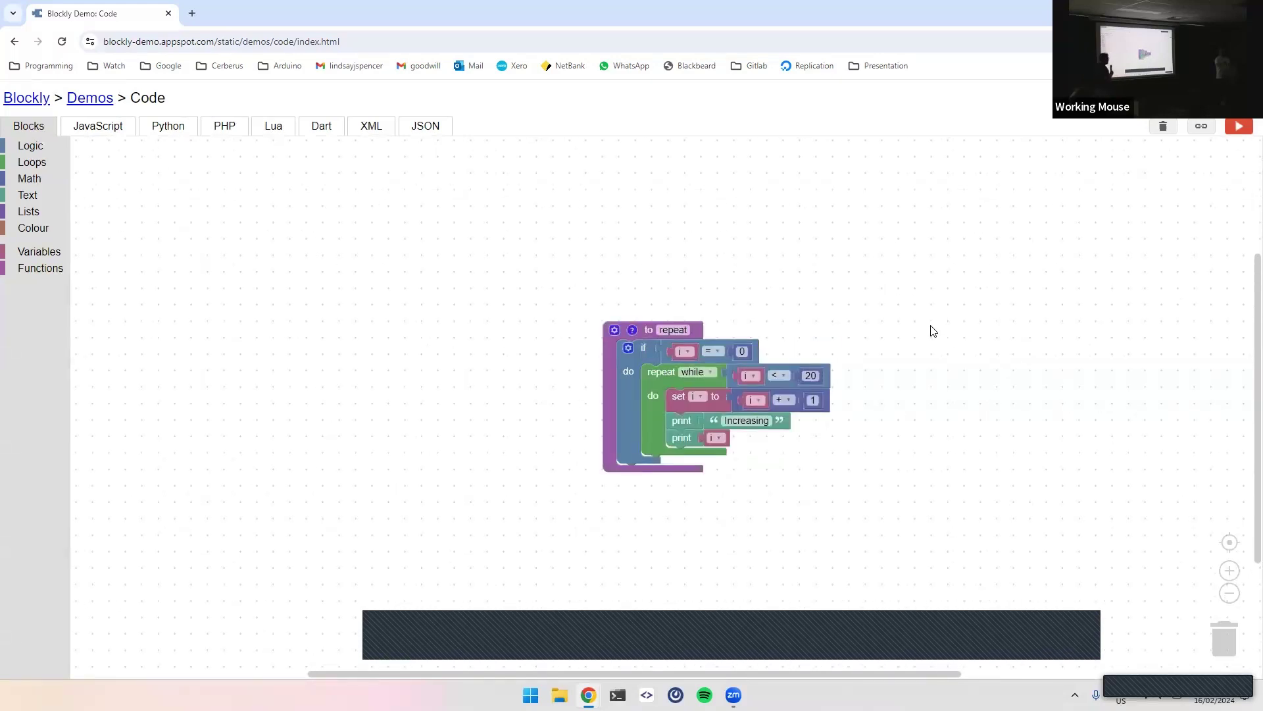
# Enlarge the repeat function and examine how its nested if, repeat while, set and print blocks fit inside one another
pyautogui.scroll(2, 930, 329)
pyautogui.scroll(2, 931, 331)
pyautogui.moveTo(734, 330); pyautogui.dragTo(985, 265)
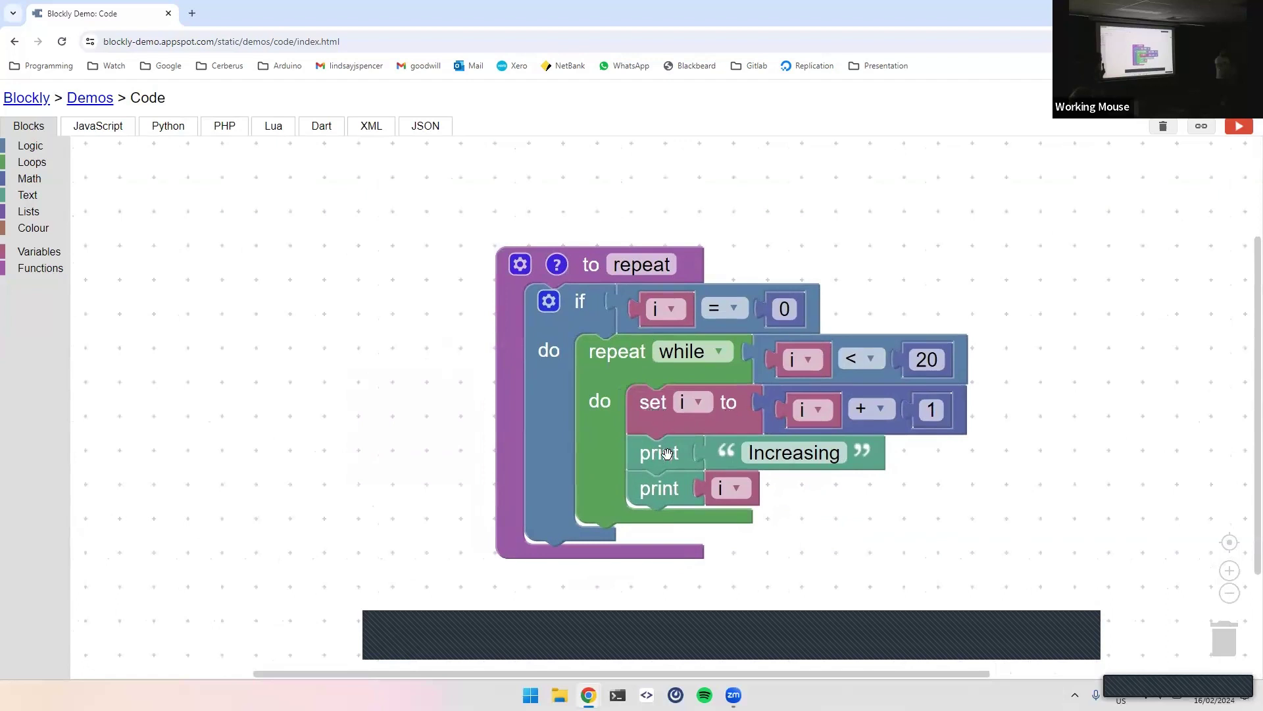
pyautogui.moveTo(667, 489)
pyautogui.mouseDown()
pyautogui.moveTo(690, 455)
pyautogui.moveTo(754, 425)
pyautogui.mouseUp()
pyautogui.click(586, 316)
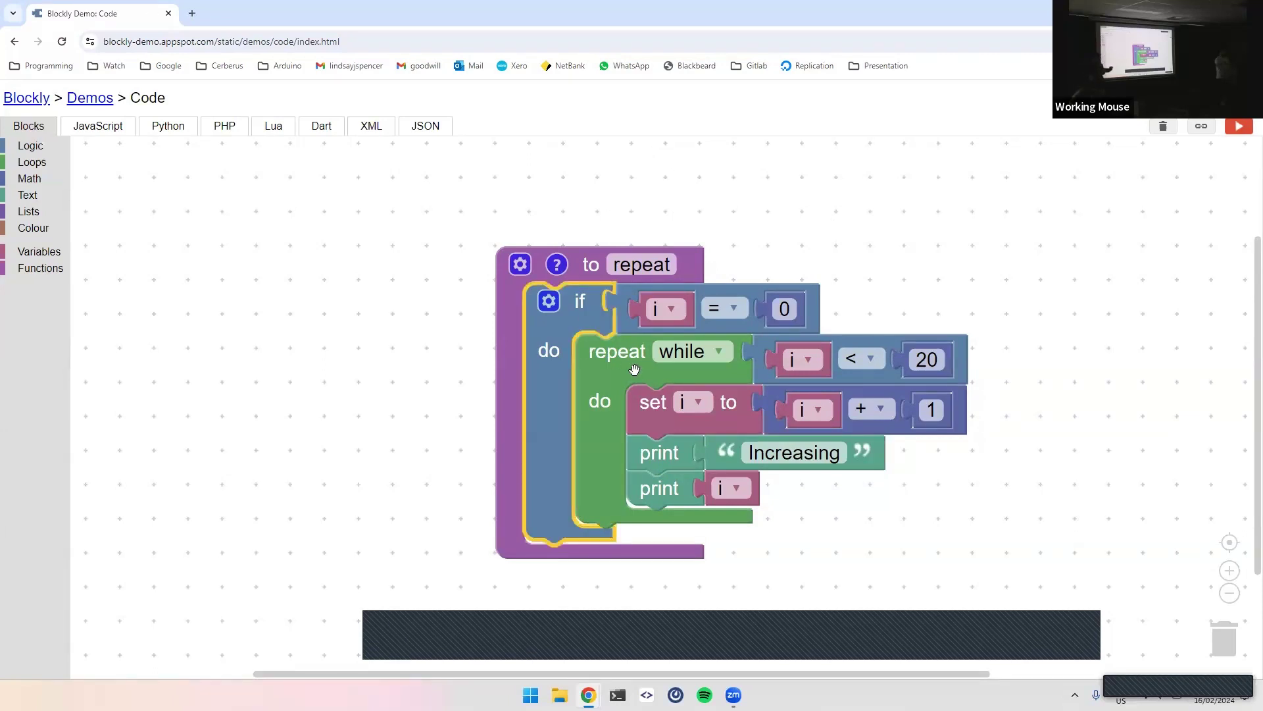
pyautogui.click(585, 265)
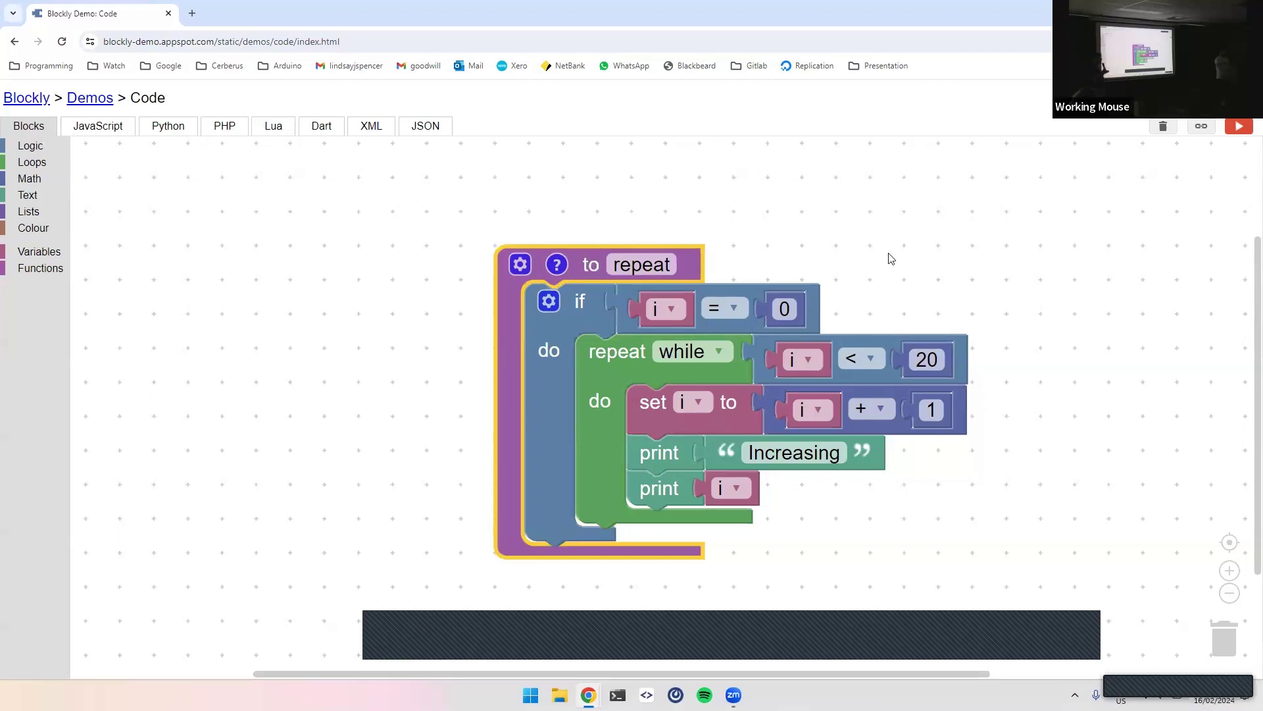
pyautogui.click(866, 220)
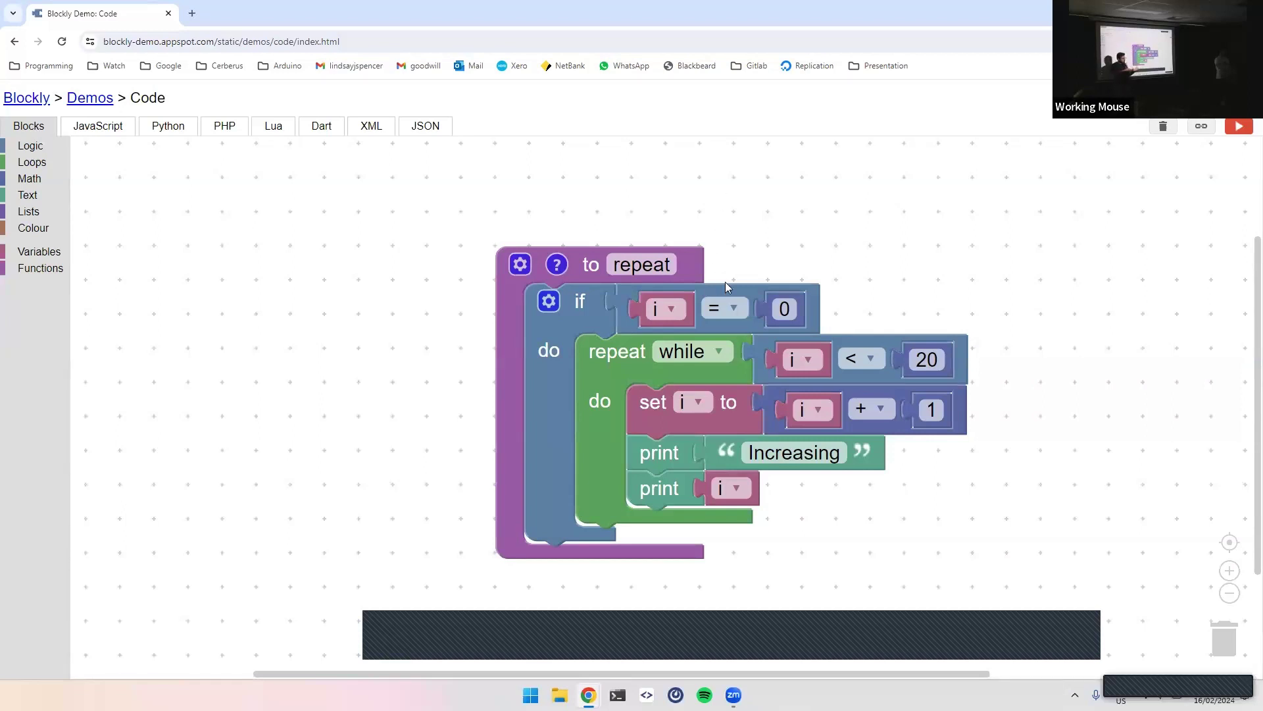
pyautogui.moveTo(725, 282); pyautogui.dragTo(732, 284)
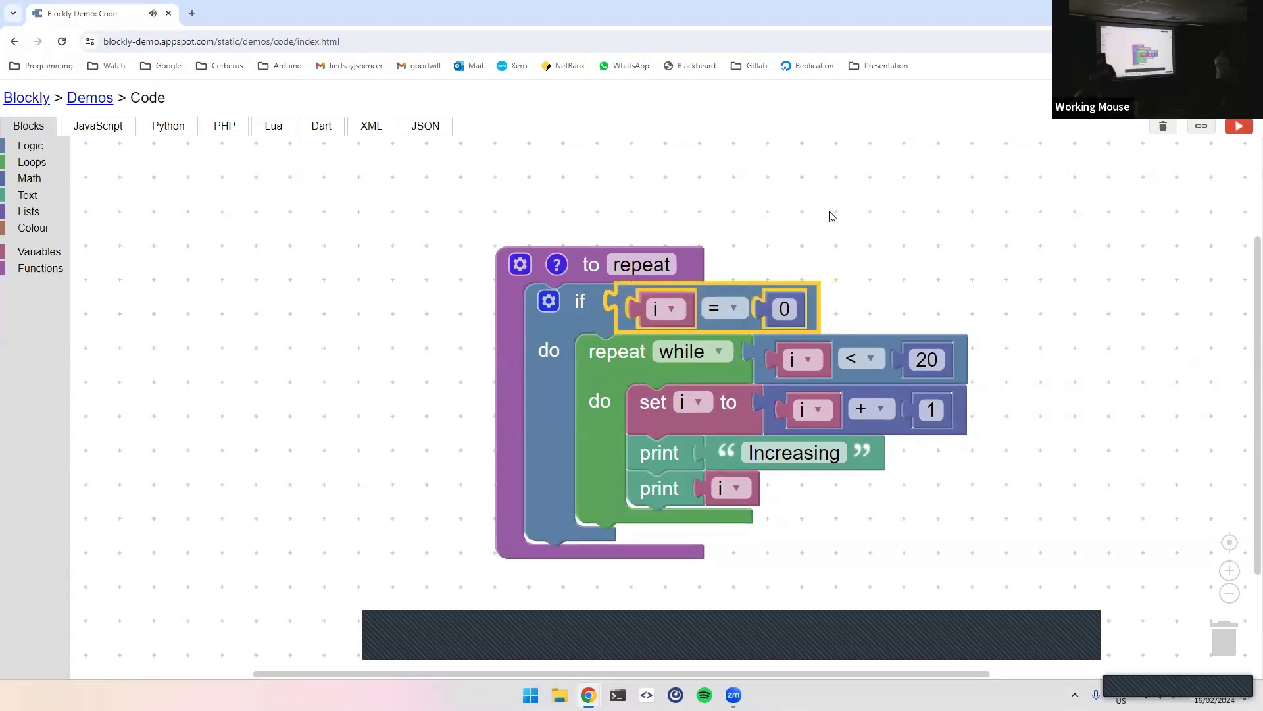
pyautogui.click(899, 256)
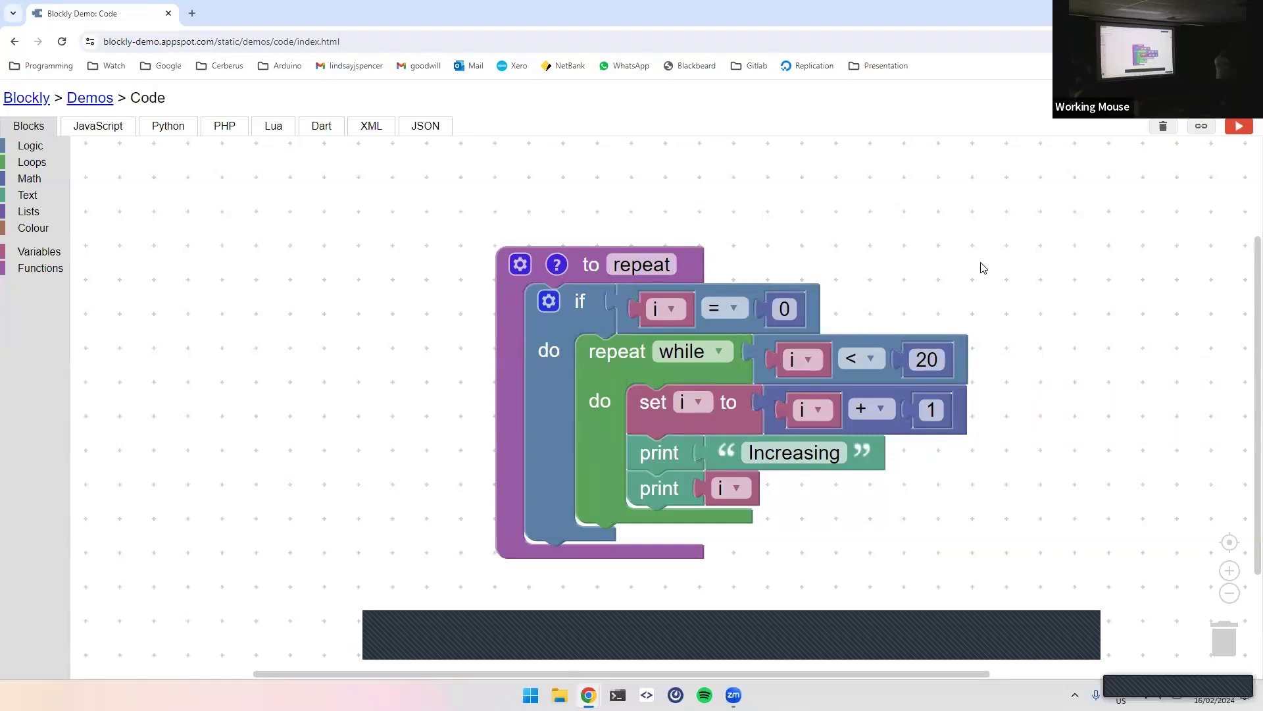
pyautogui.moveTo(973, 249); pyautogui.dragTo(942, 248)
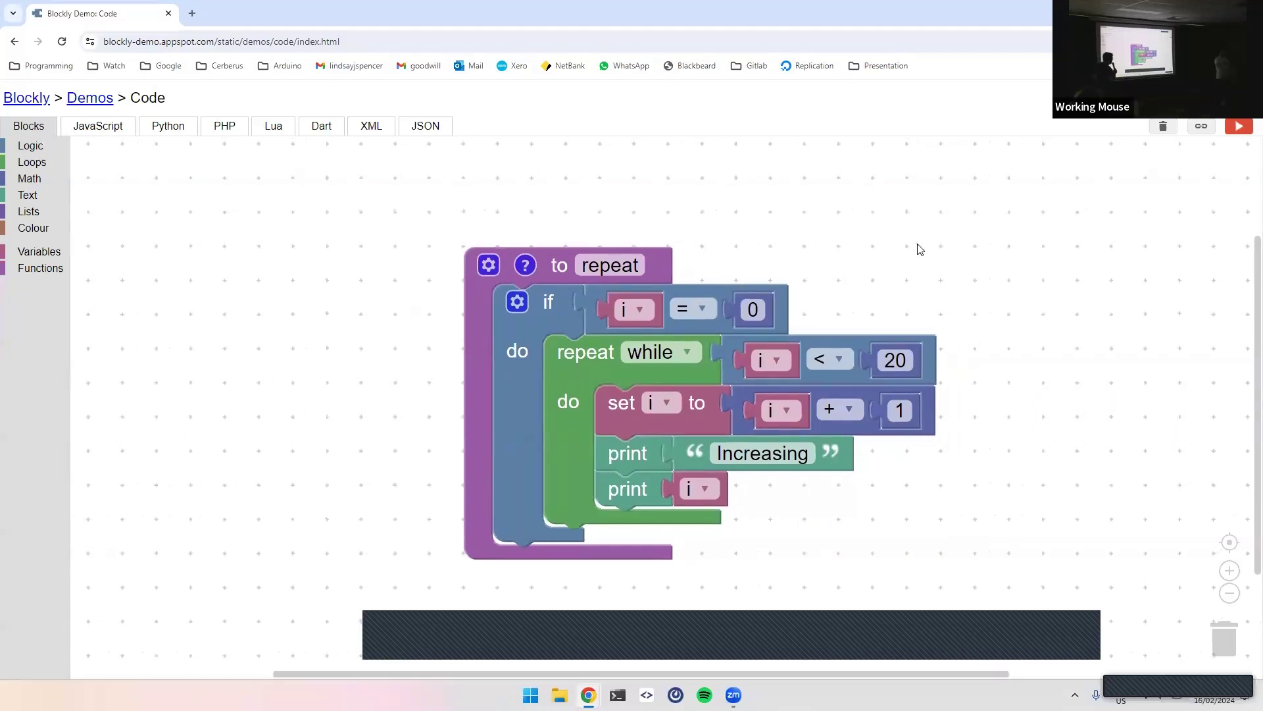
# Switch to the Codebots metamodel preview and add an If-Statement block to the empty canvas
pyautogui.click(883, 68)
pyautogui.click(895, 92)
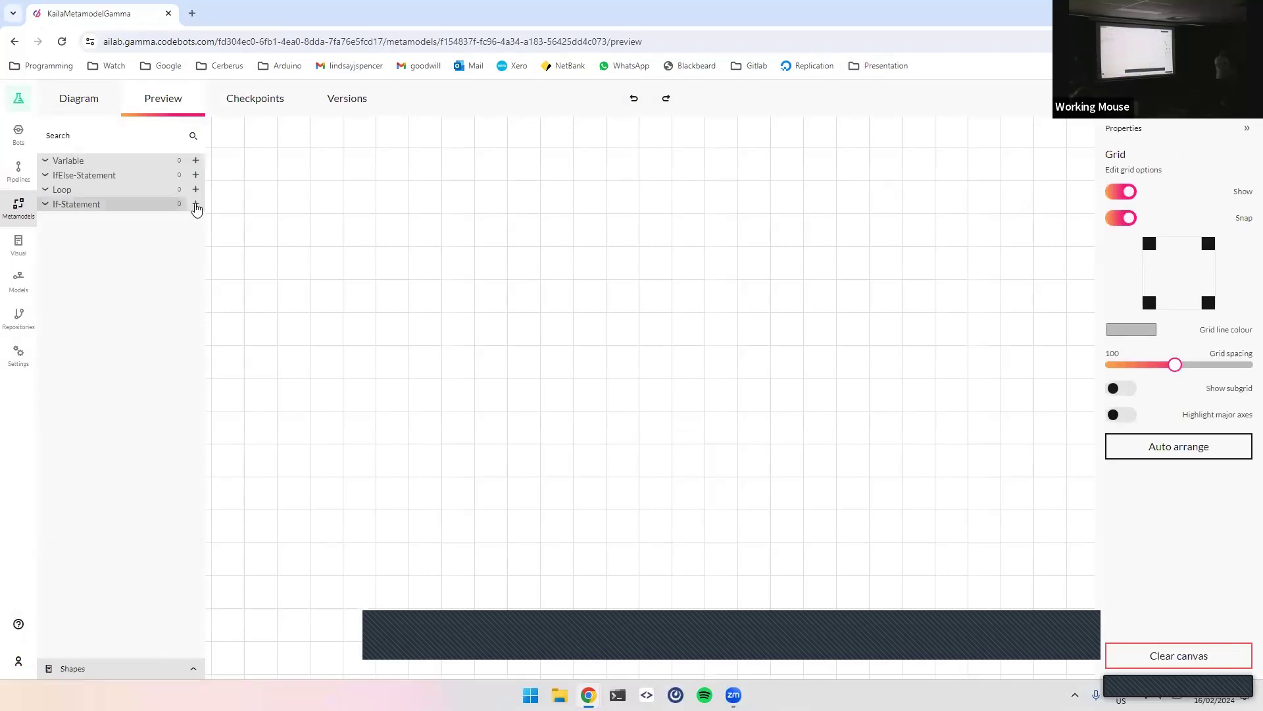
pyautogui.click(195, 204)
pyautogui.moveTo(610, 387); pyautogui.dragTo(571, 330)
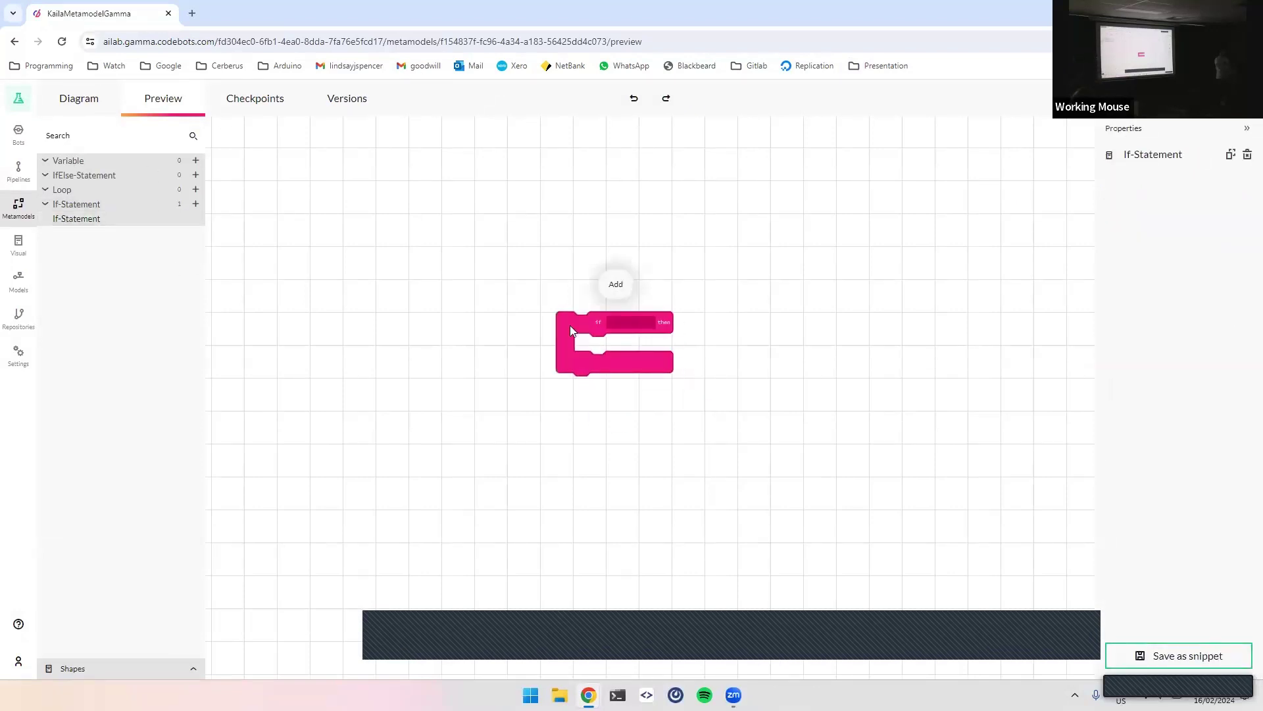
# Add a Condition to the If-Statement and set its Input1 to "something"
pyautogui.click(612, 297)
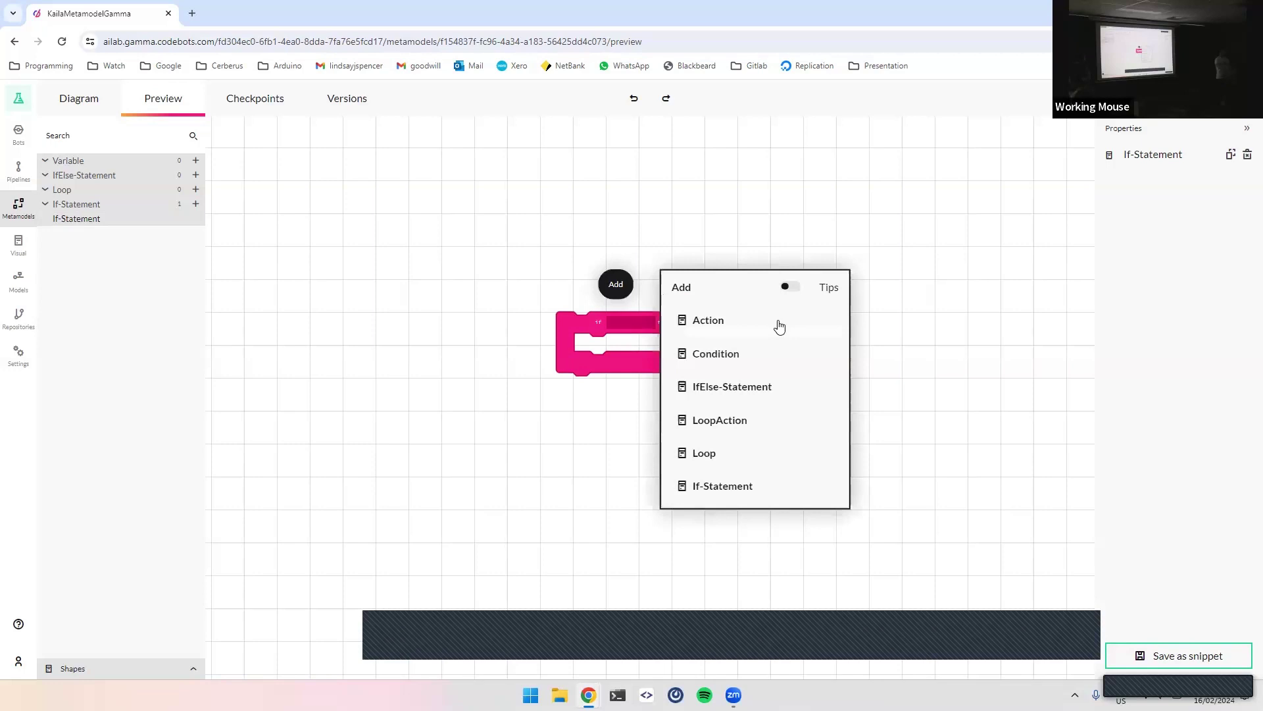
pyautogui.click(768, 366)
pyautogui.click(1139, 209)
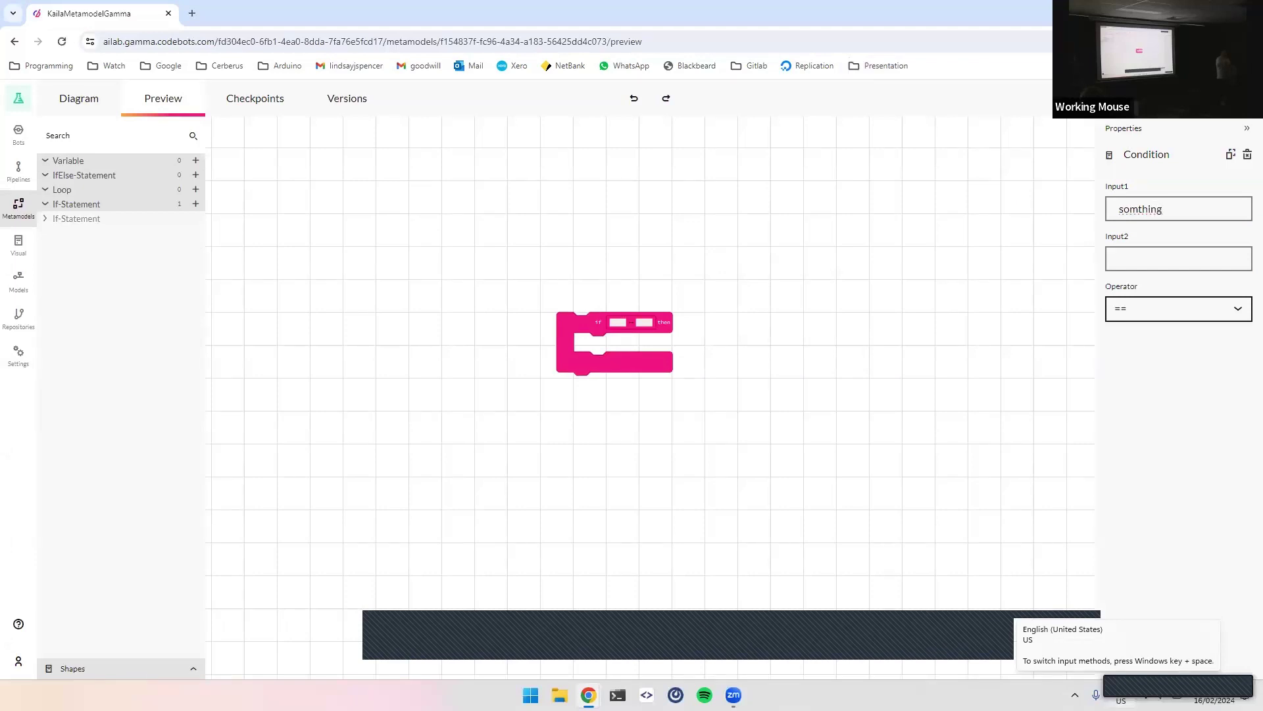
pyautogui.click(1153, 240)
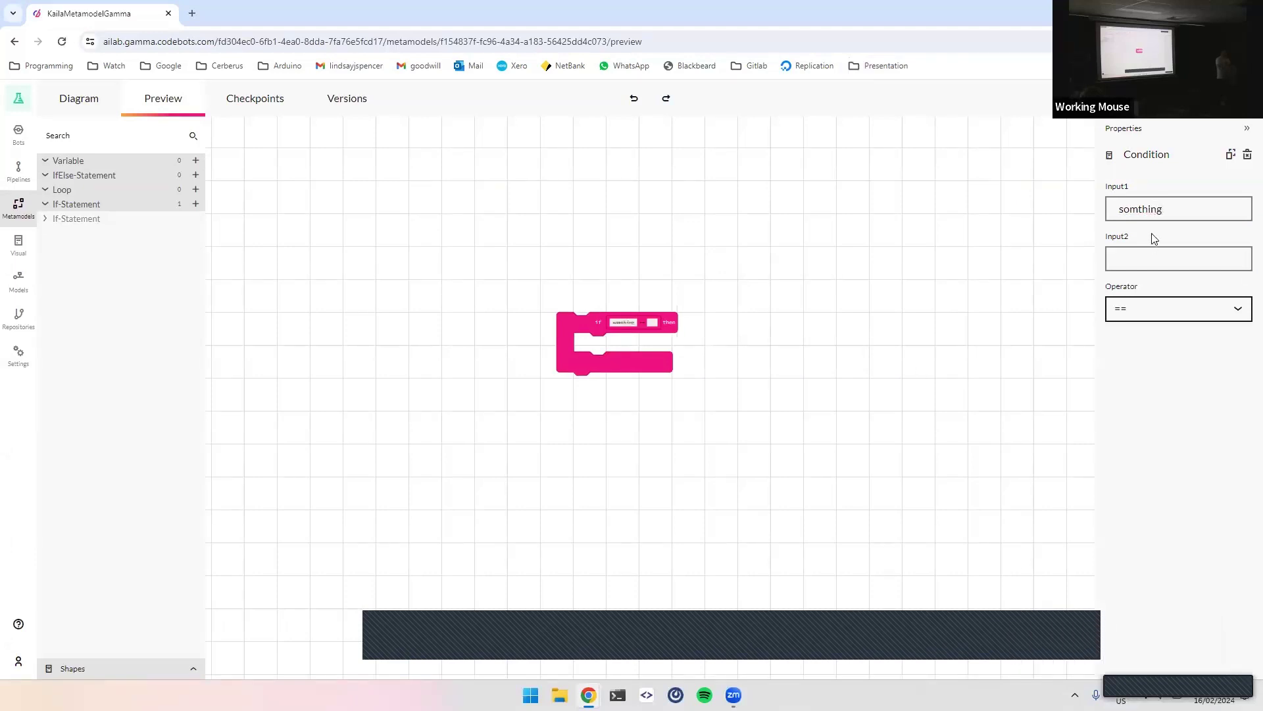
pyautogui.hotkey('ctrl', '+')
pyautogui.hotkey('ctrl', '+')
pyautogui.hotkey('ctrl', '+')
pyautogui.hotkey('ctrl', '+')
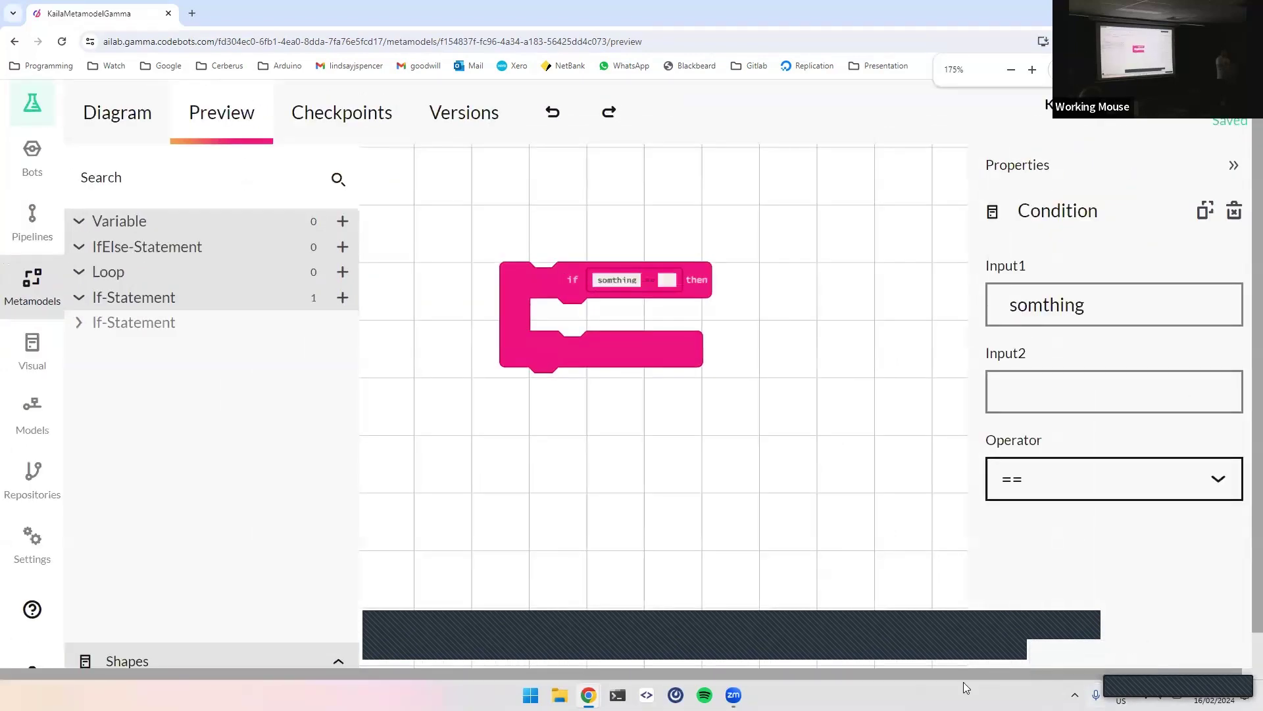
pyautogui.click(1053, 306)
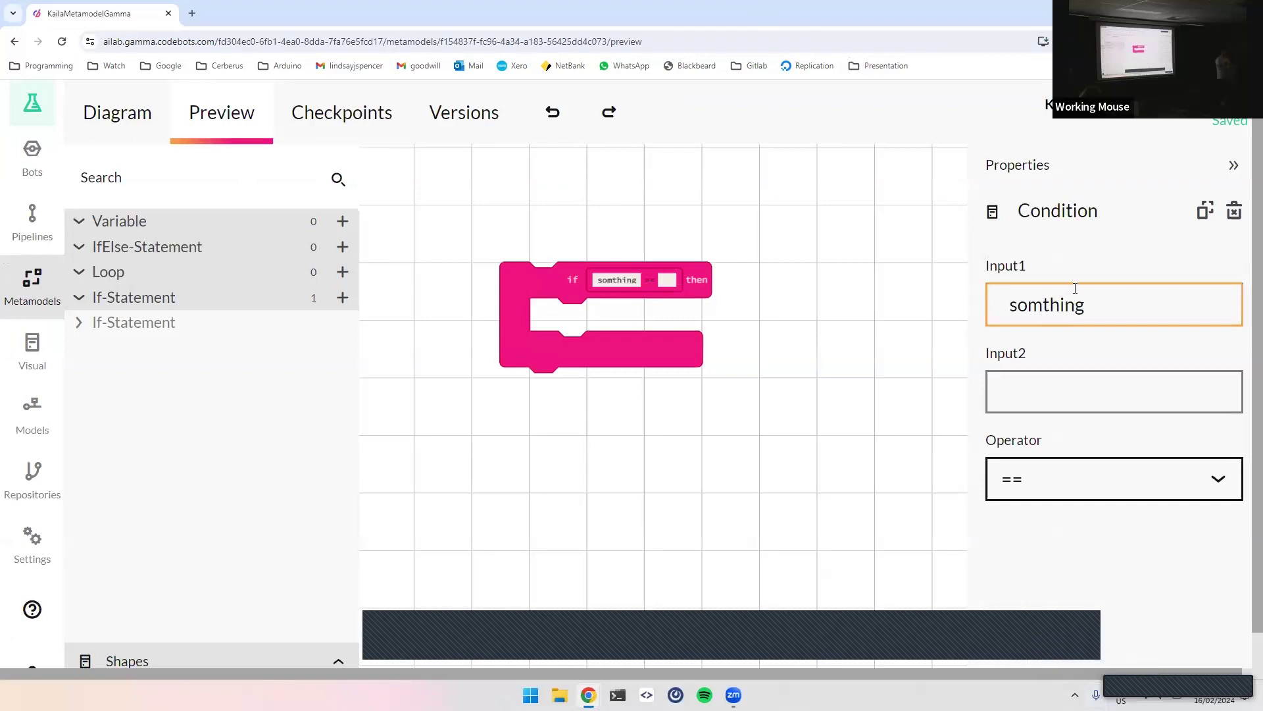
pyautogui.write('e')
pyautogui.click(636, 318)
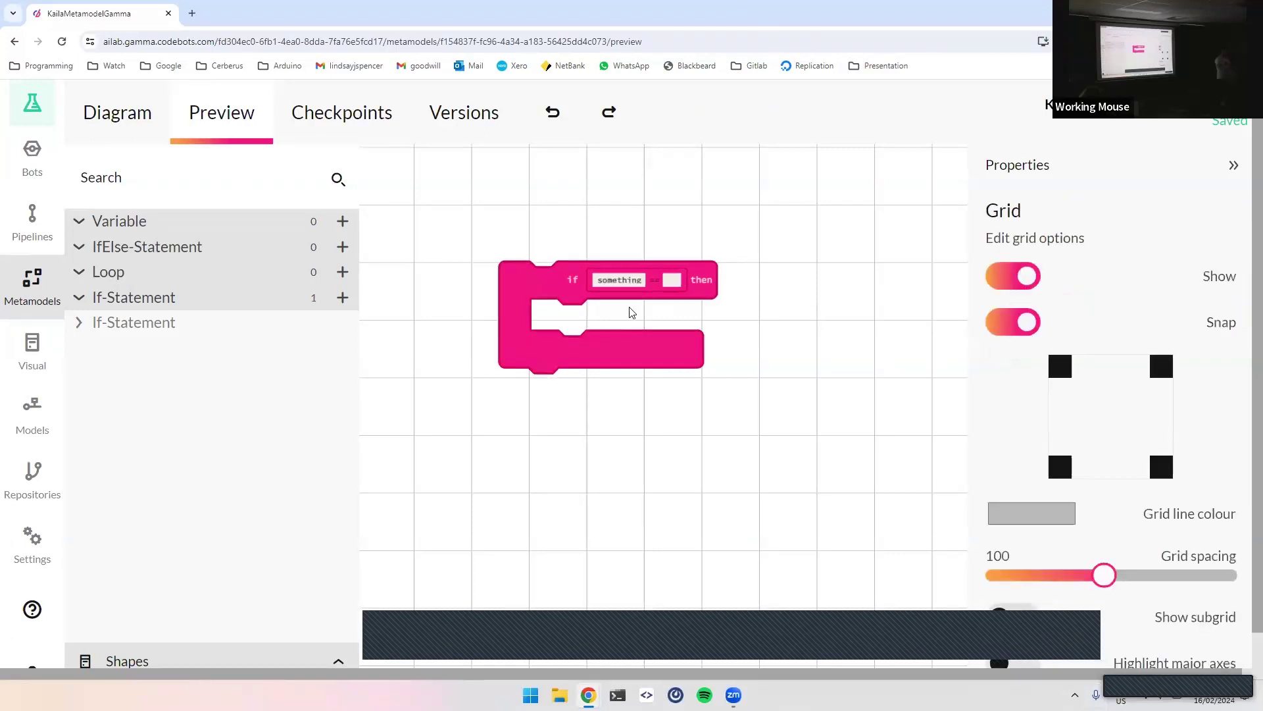
# Add two Action blocks inside the body of the If-Statement
pyautogui.scroll(3, 630, 313)
pyautogui.hscroll(-2, 660, 319)
pyautogui.click(599, 266)
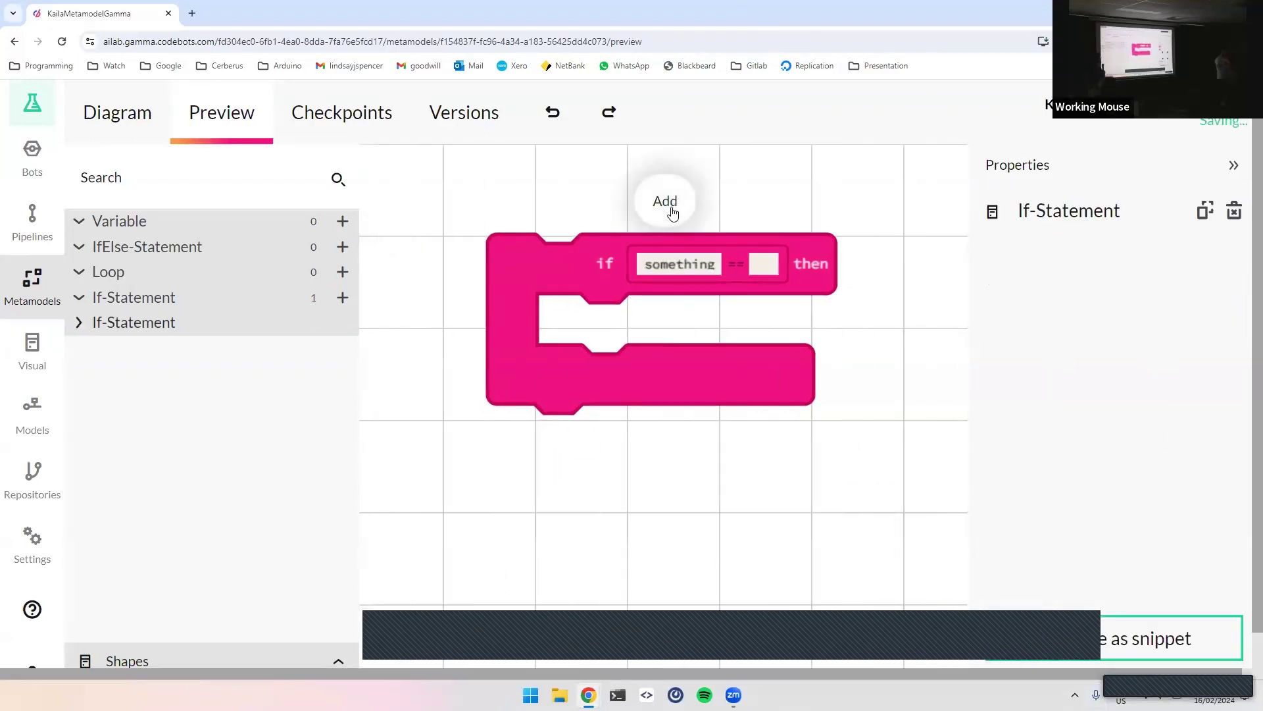
pyautogui.click(671, 211)
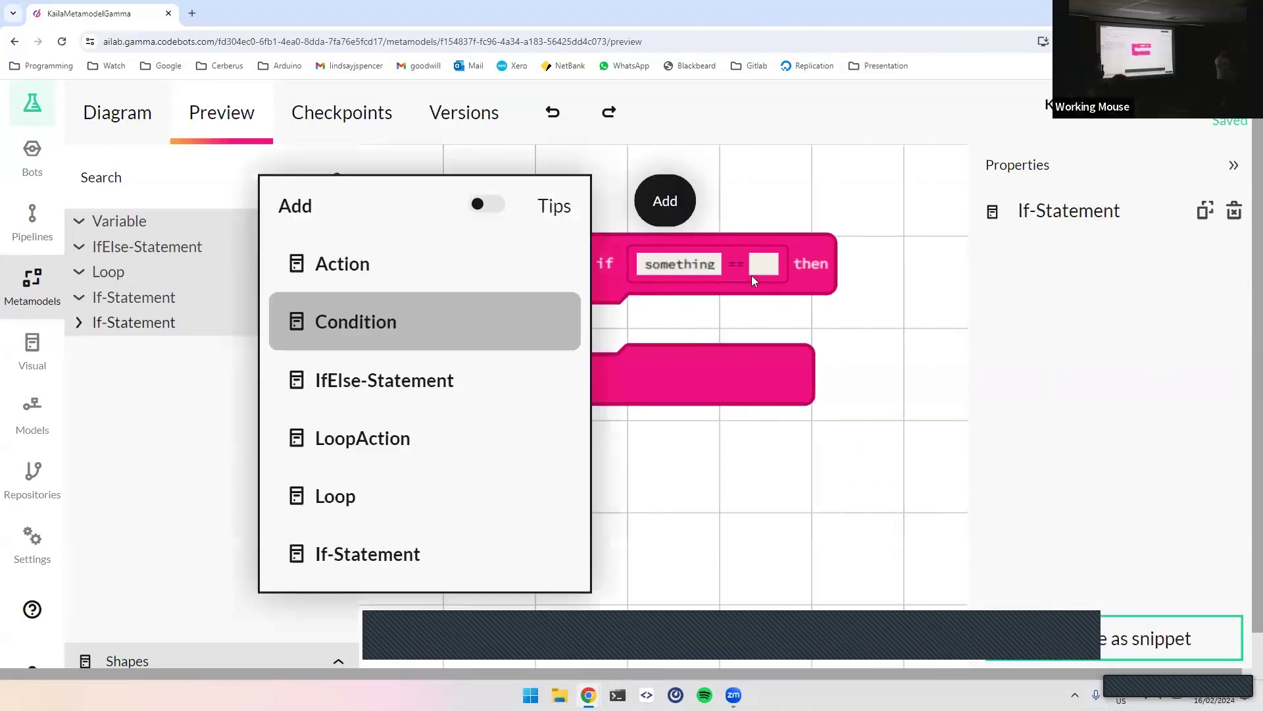
pyautogui.click(414, 272)
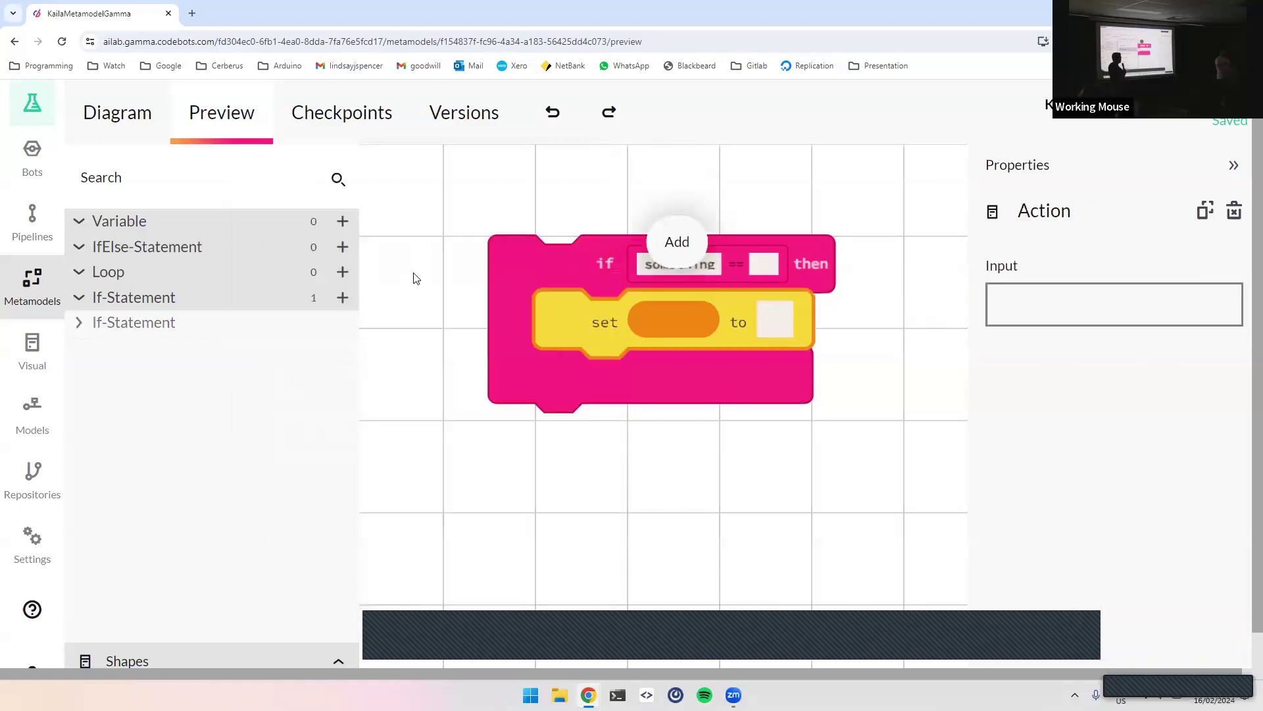
pyautogui.click(577, 258)
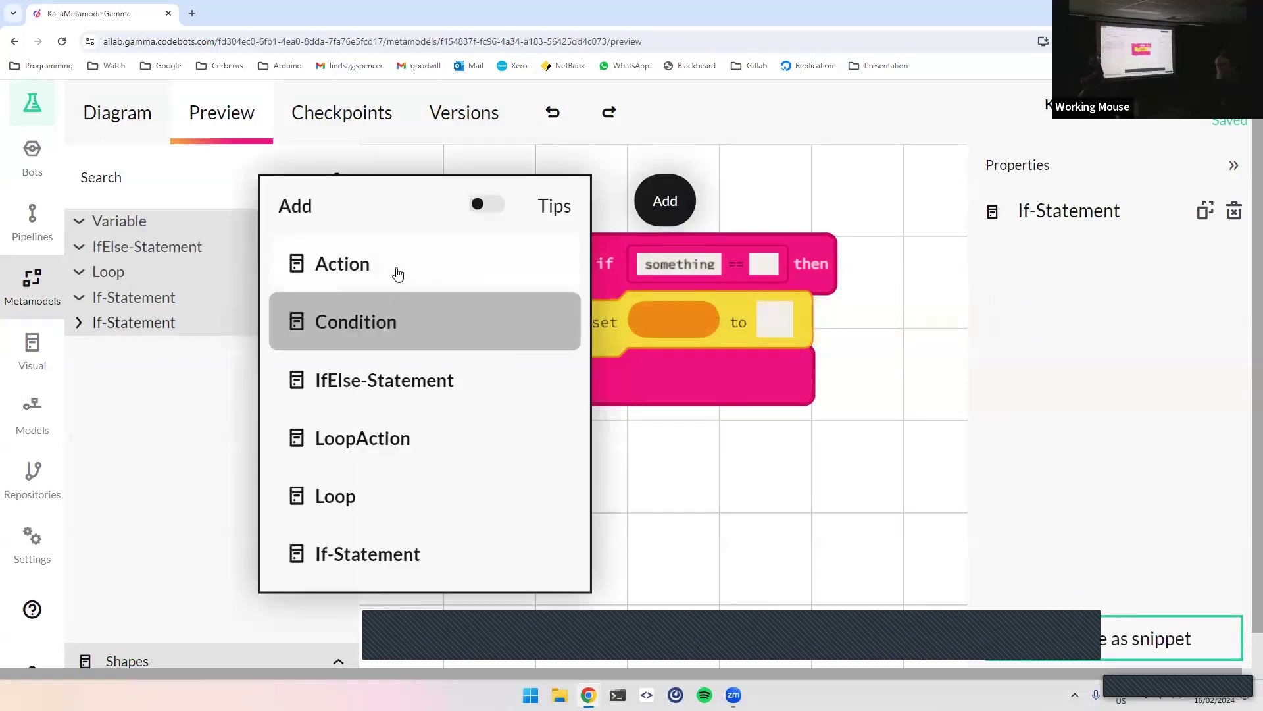
pyautogui.click(398, 274)
pyautogui.click(868, 383)
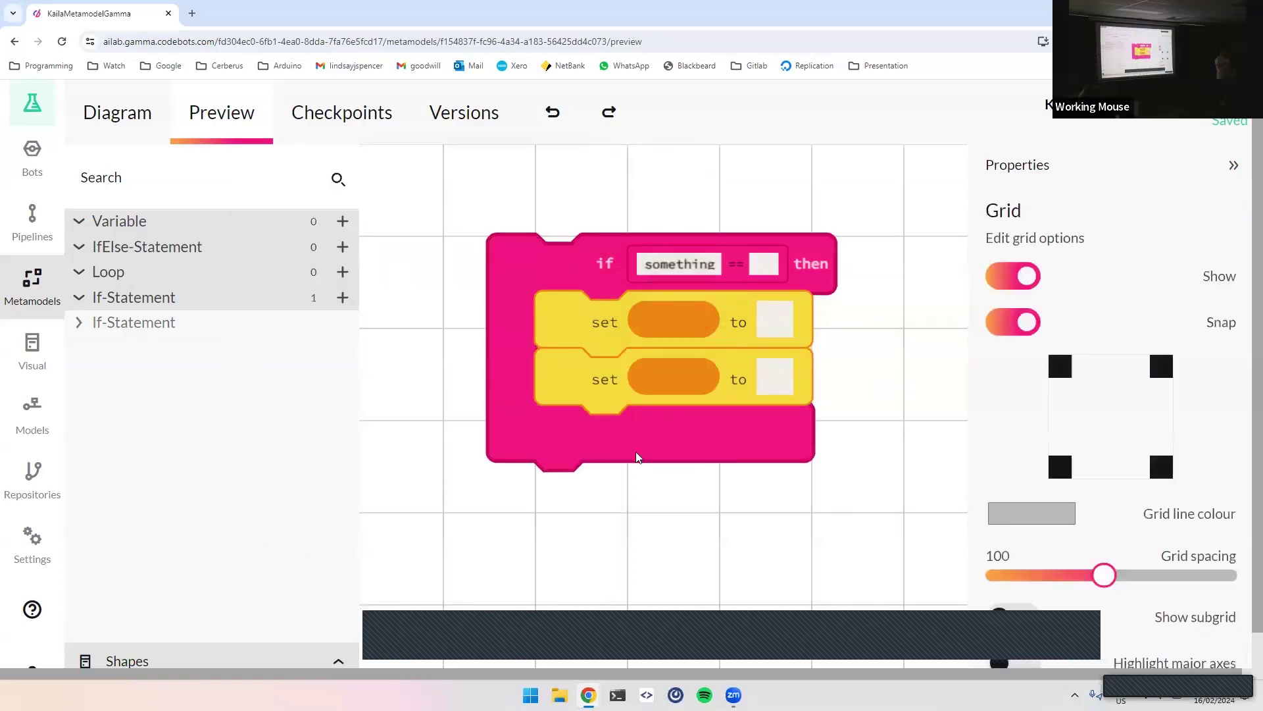
# Nest an IfElse-Statement above the two set actions inside the If-Statement and give it a Condition
pyautogui.scroll(-4, 748, 401)
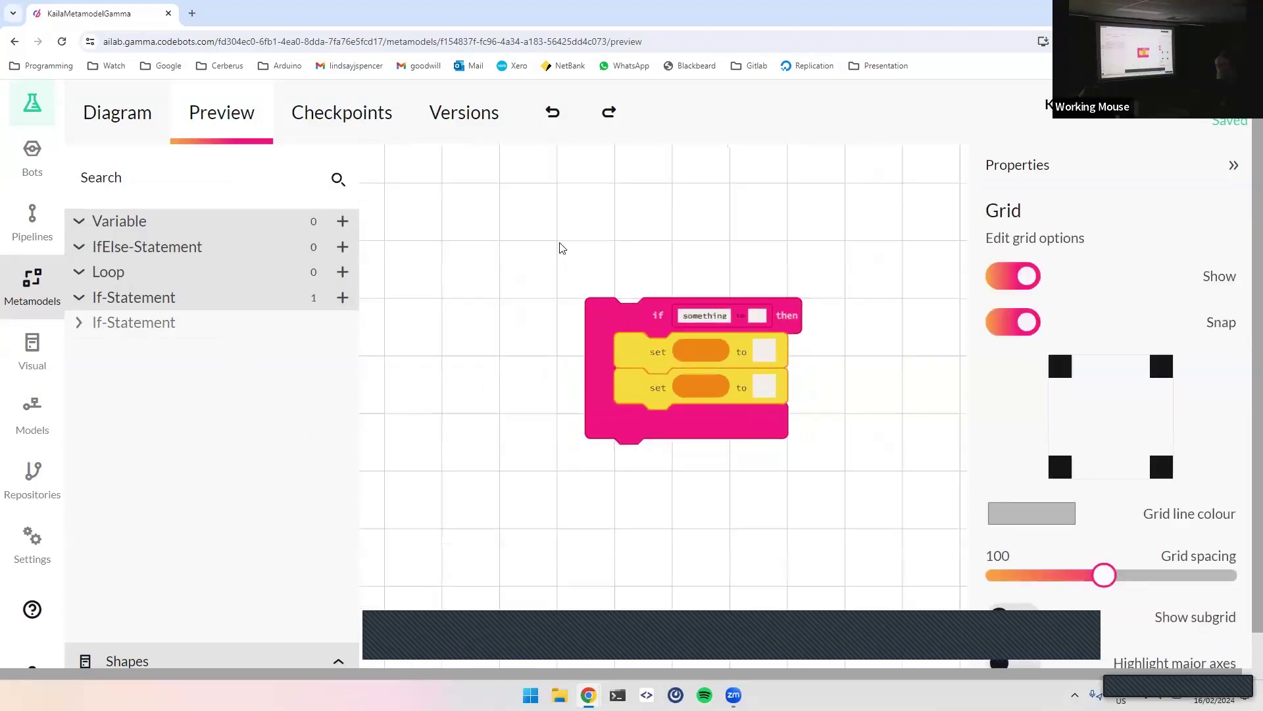
pyautogui.click(342, 247)
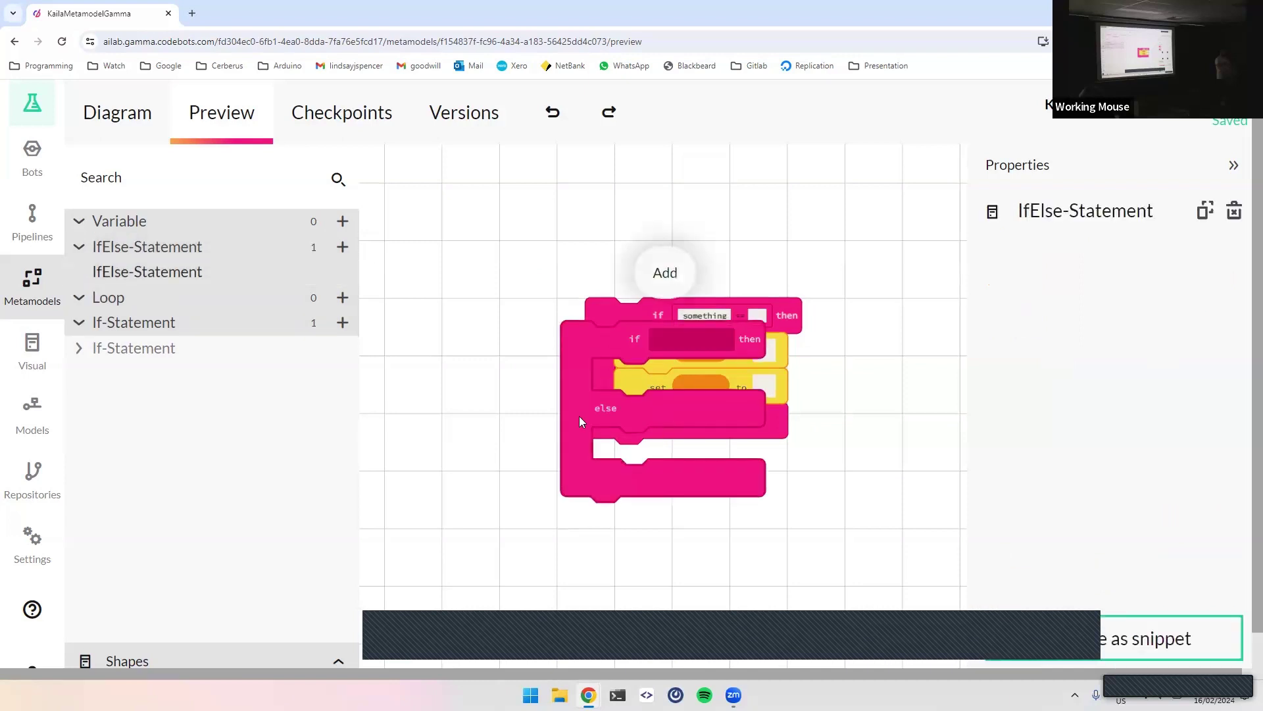
pyautogui.moveTo(694, 442); pyautogui.dragTo(748, 454)
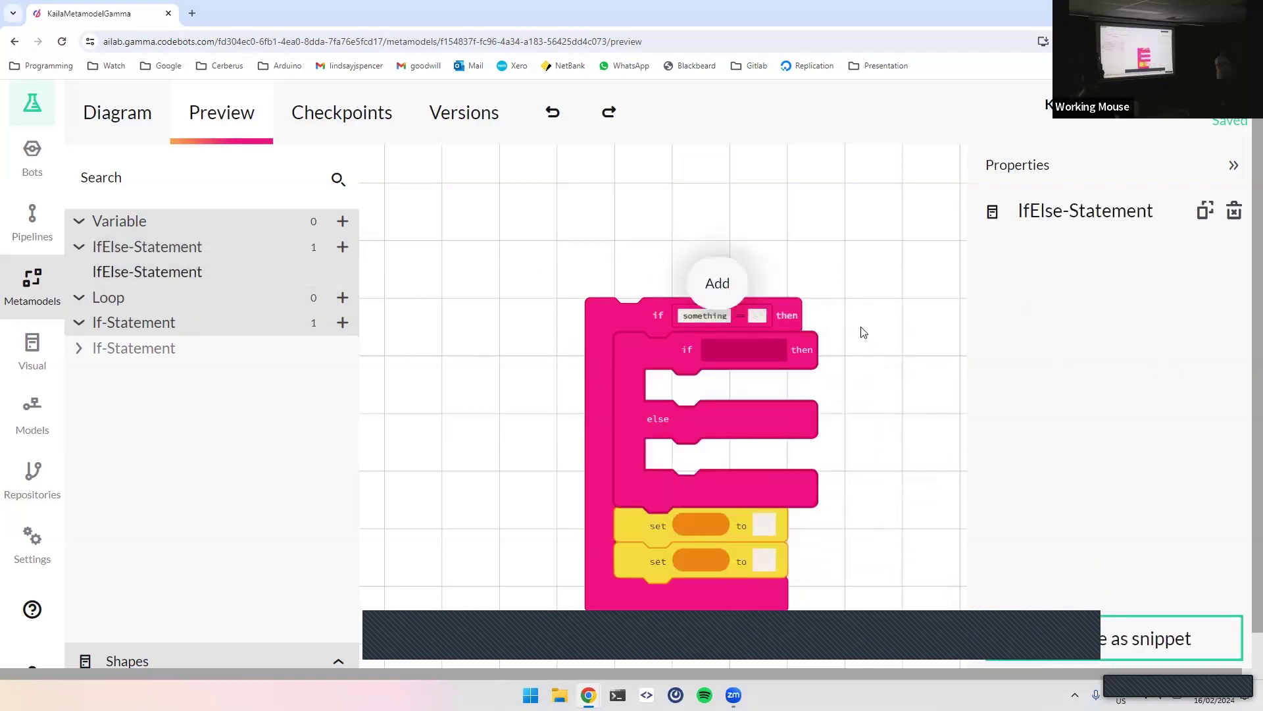
pyautogui.scroll(-2, 860, 330)
pyautogui.click(717, 200)
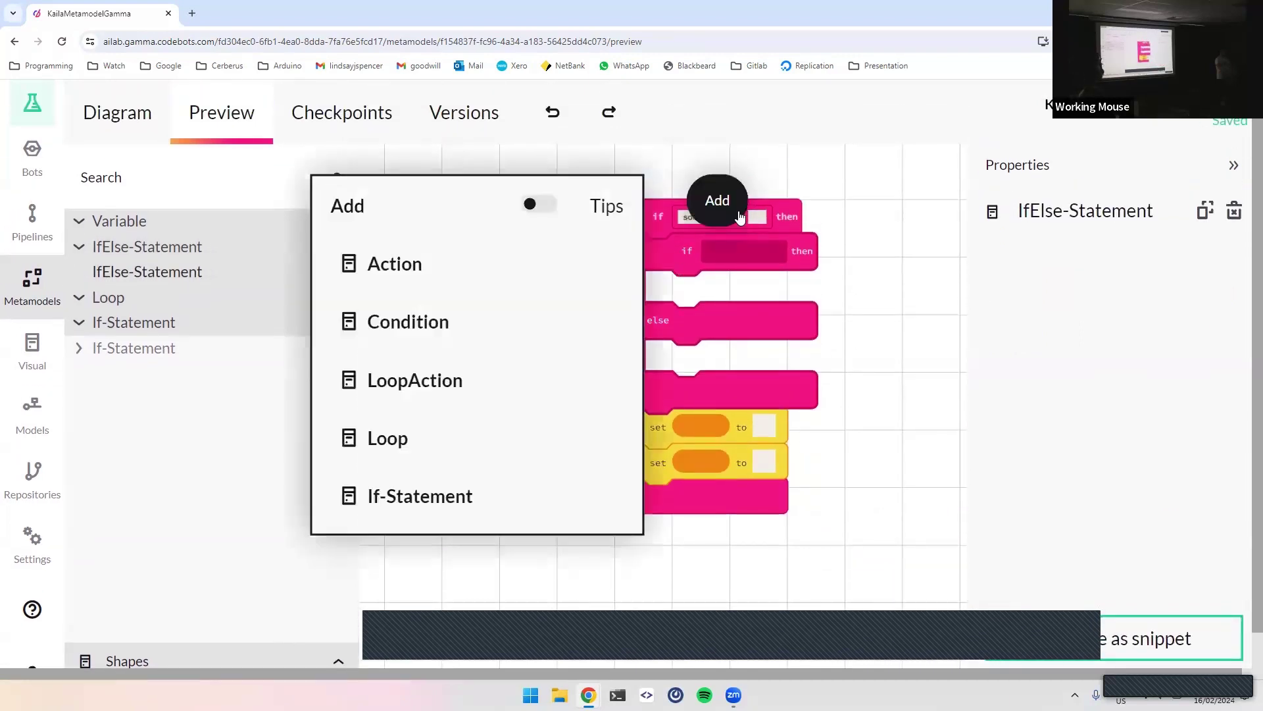
pyautogui.click(474, 340)
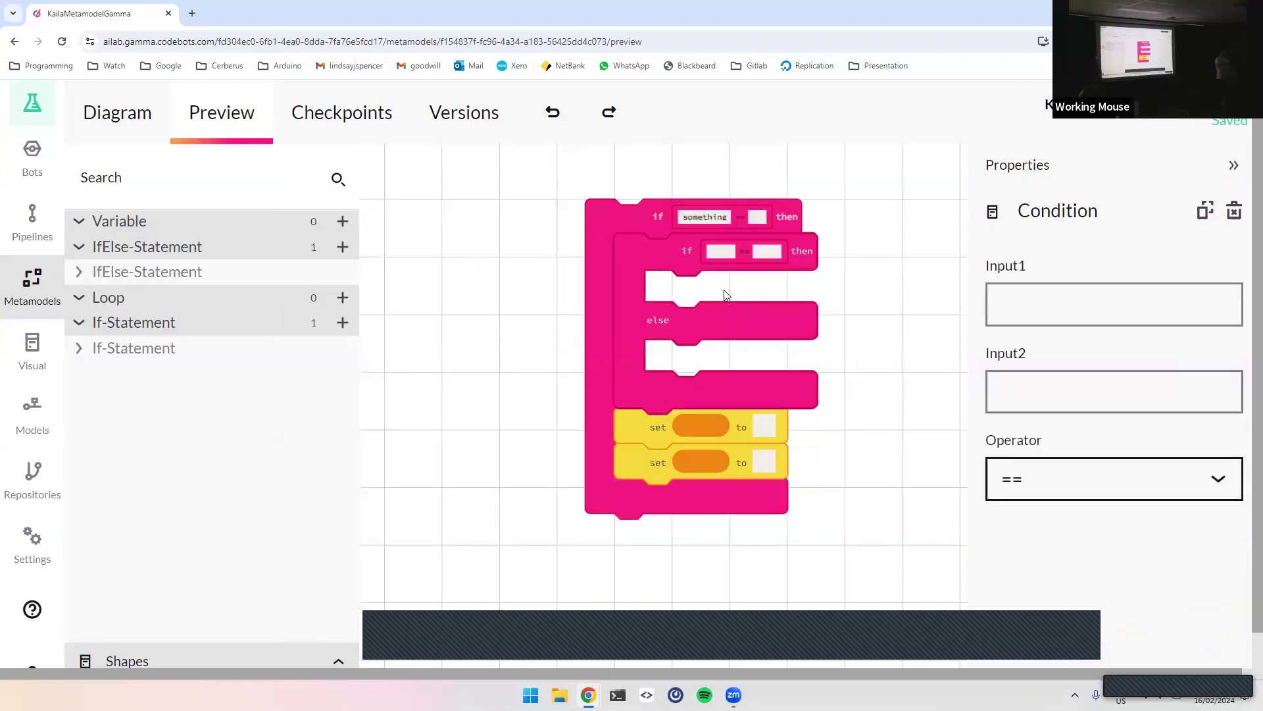
# Add a Loop to the then branch of the IfElse-Statement and place an Action inside the loop
pyautogui.click(667, 266)
pyautogui.click(717, 200)
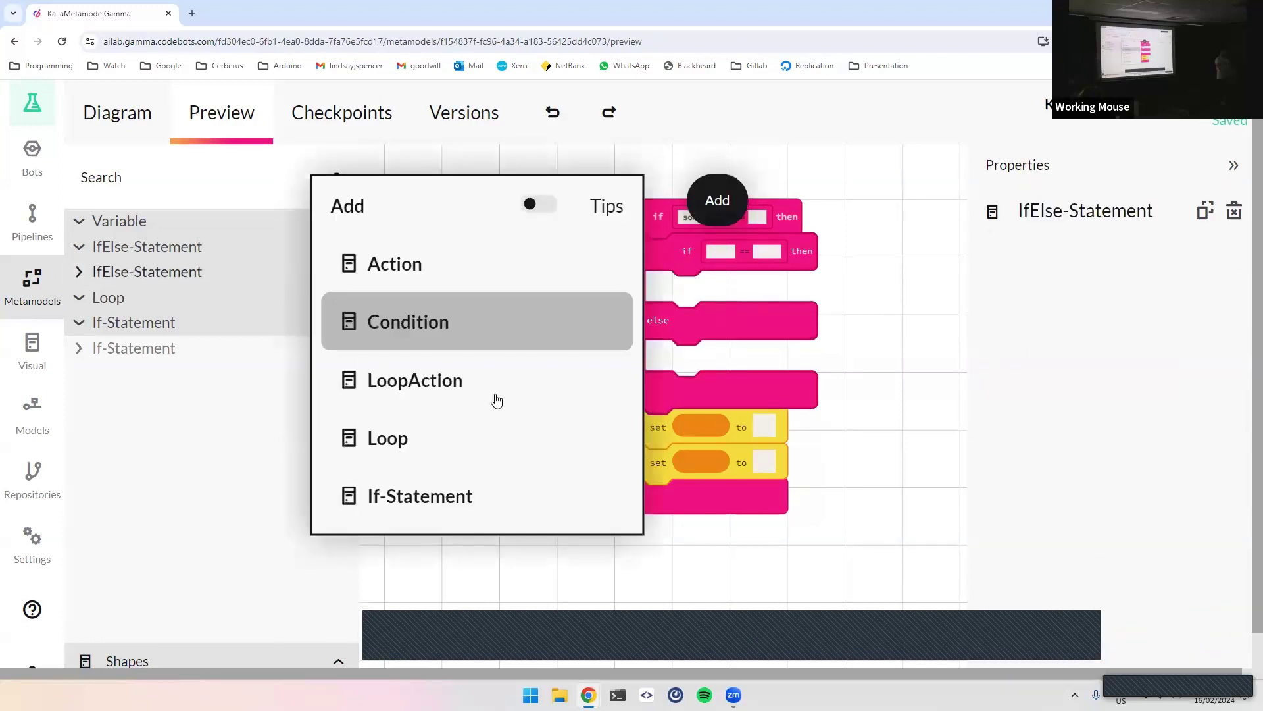
pyautogui.click(475, 440)
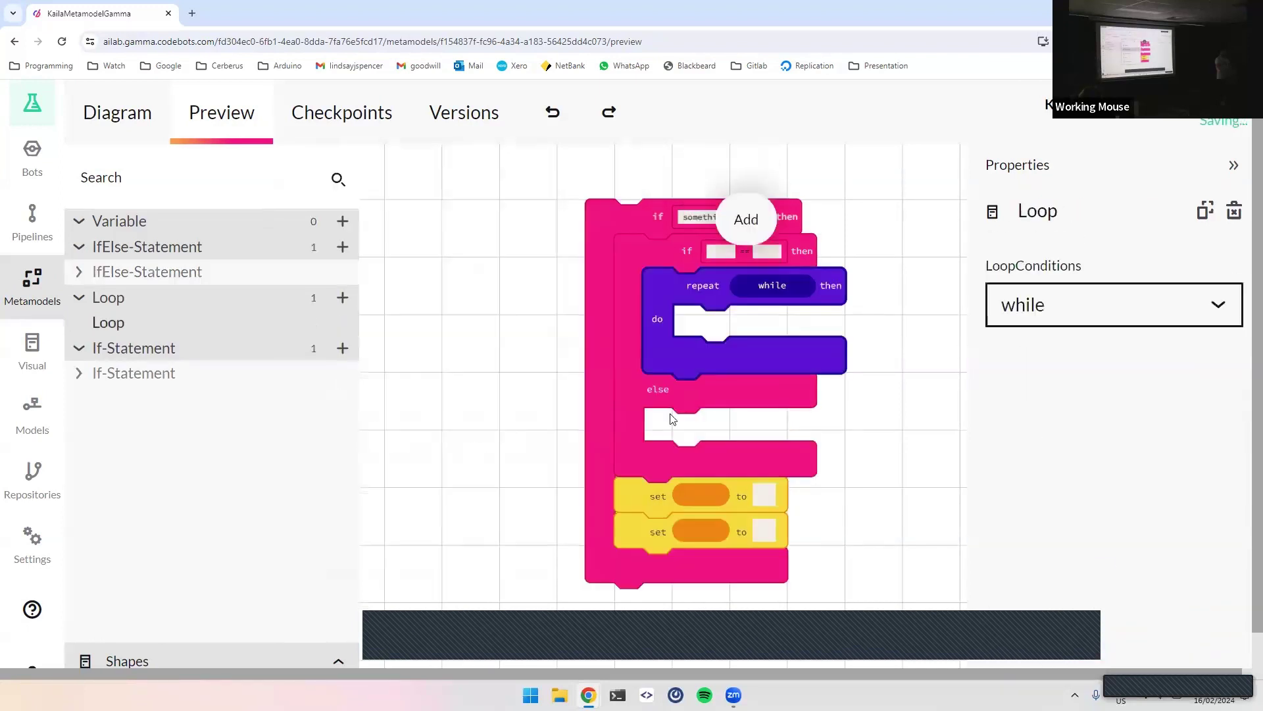
pyautogui.click(868, 348)
pyautogui.click(717, 307)
pyautogui.click(746, 219)
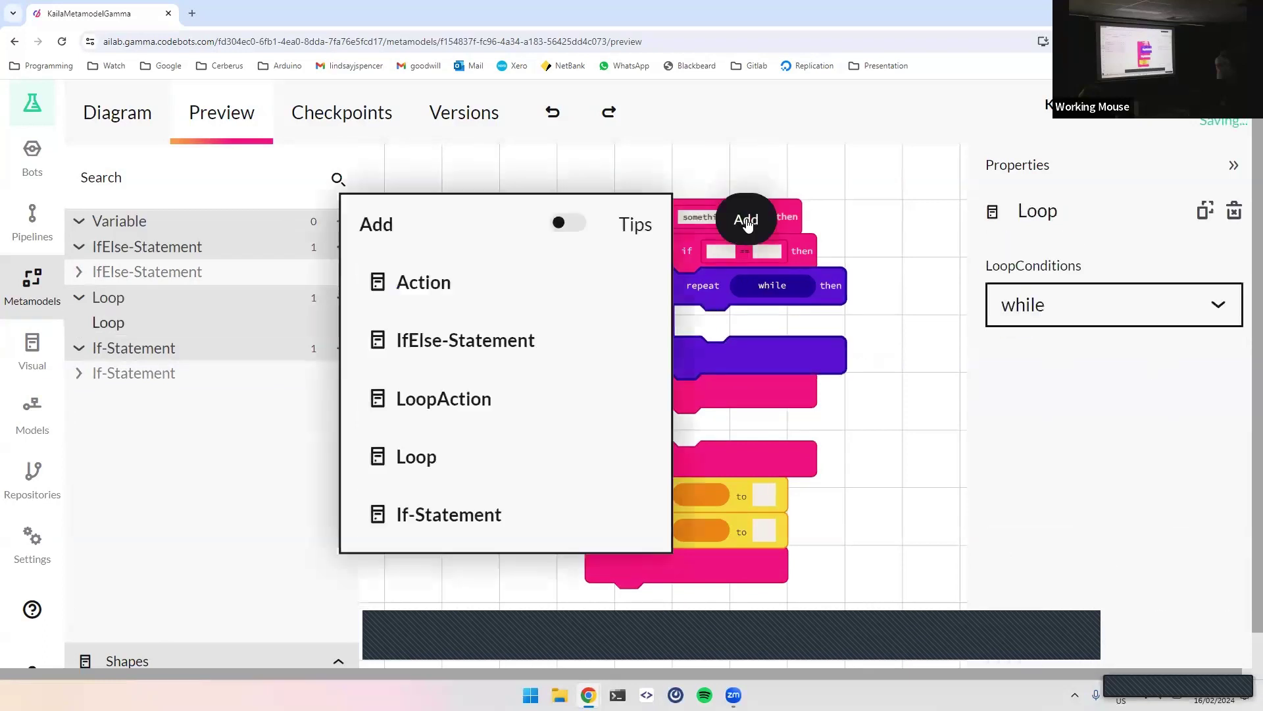
pyautogui.click(460, 288)
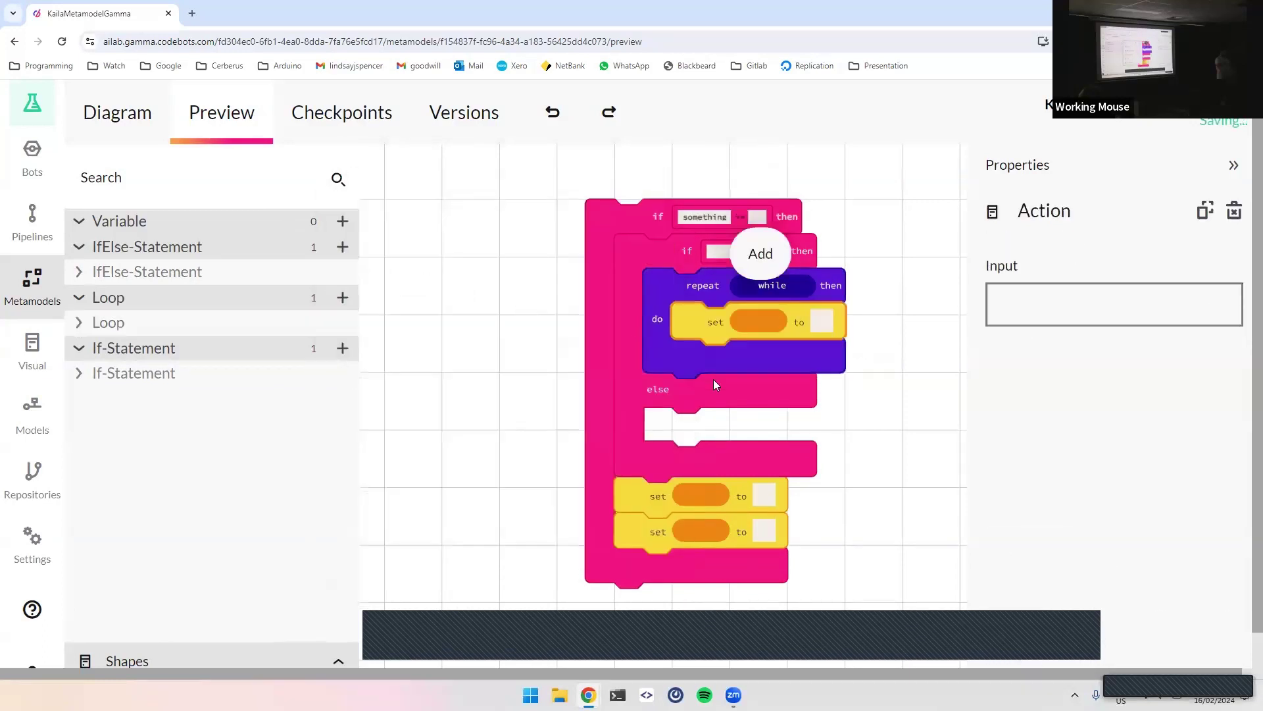
pyautogui.click(904, 436)
# Nest a second IfElse-Statement above the set action inside the Loop and give it a Condition
pyautogui.hscroll(3, 892, 417)
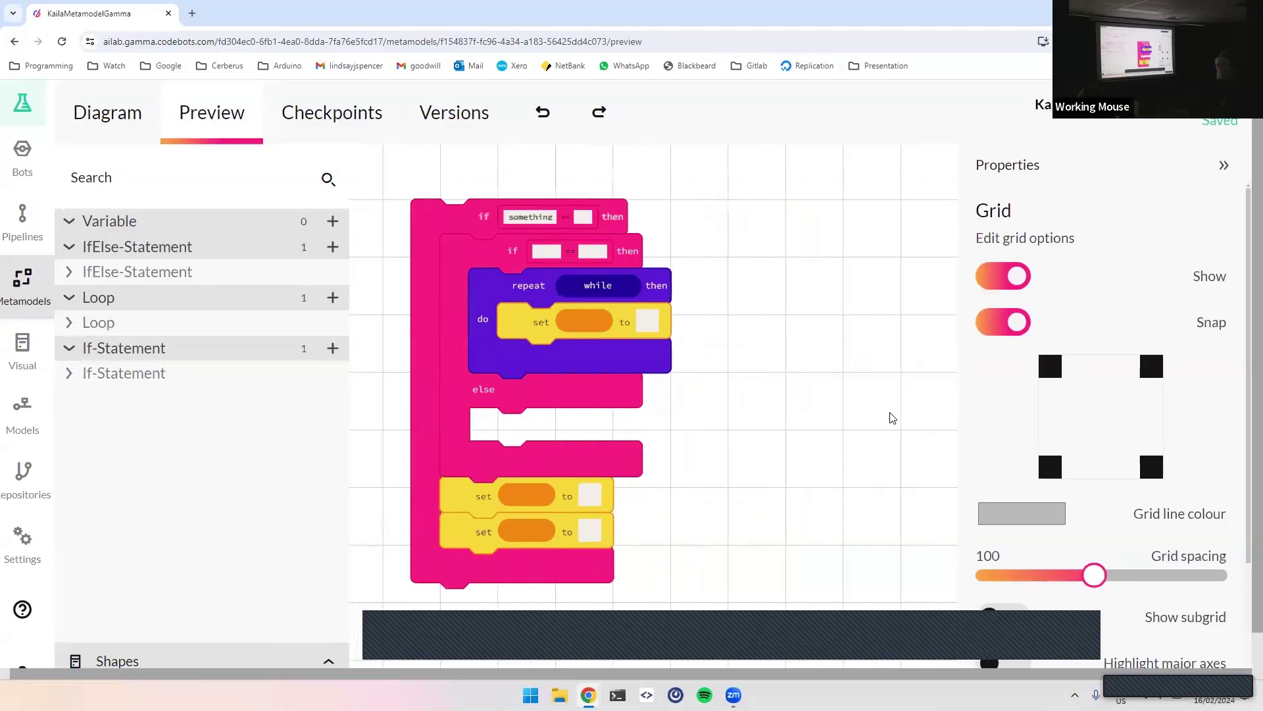
pyautogui.click(332, 248)
pyautogui.moveTo(688, 388); pyautogui.dragTo(898, 327)
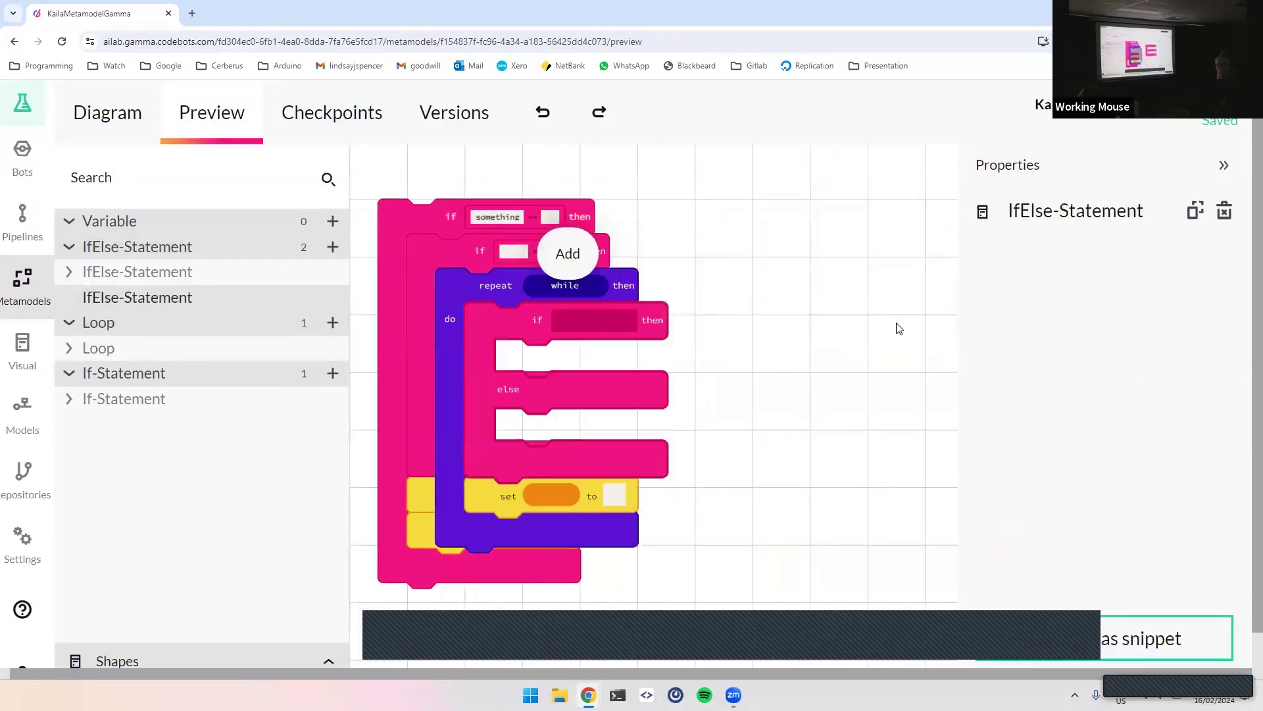
pyautogui.click(567, 257)
pyautogui.click(338, 375)
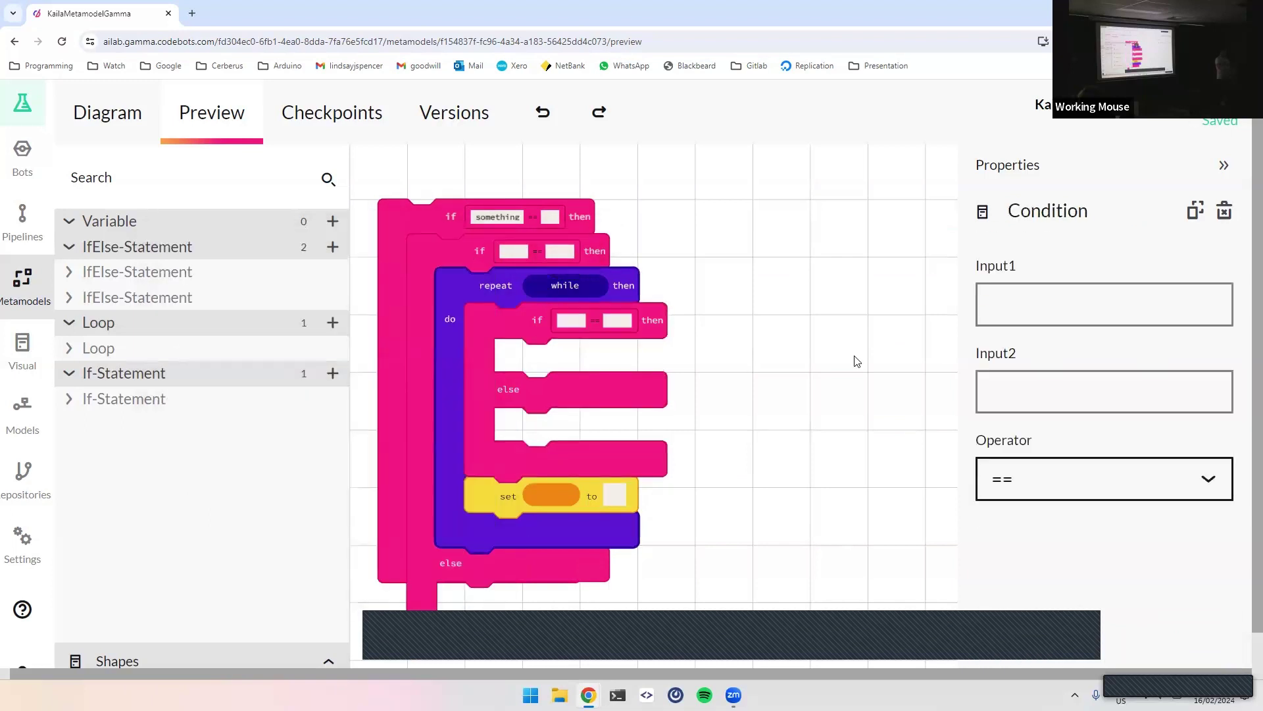
pyautogui.click(777, 427)
pyautogui.hscroll(-3, 783, 425)
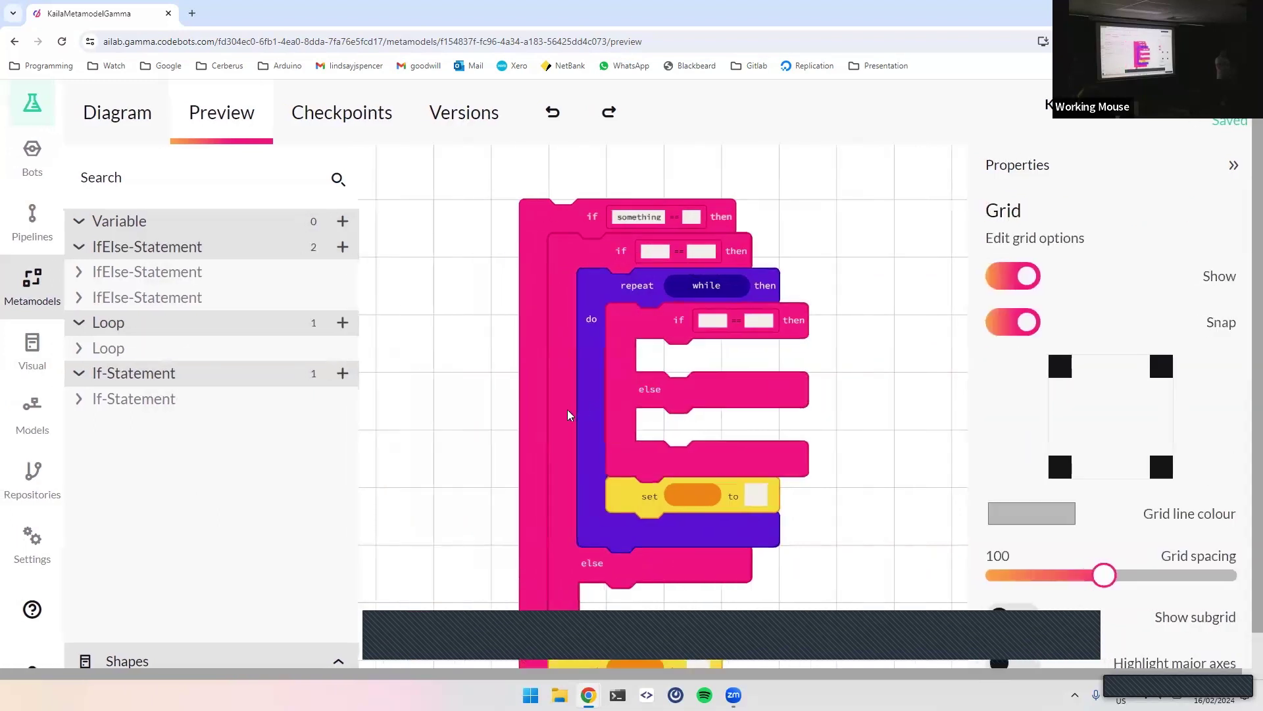
pyautogui.click(633, 387)
pyautogui.scroll(-1, 903, 322)
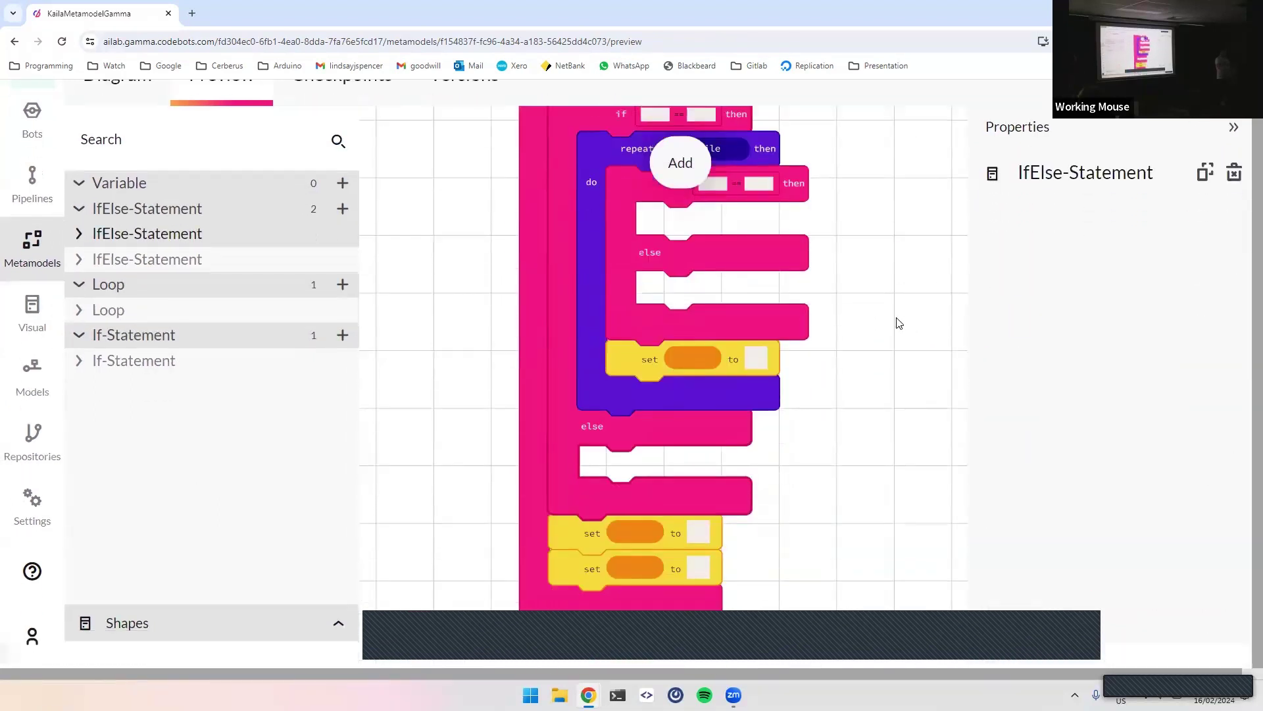
pyautogui.scroll(-2, 917, 314)
pyautogui.click(913, 317)
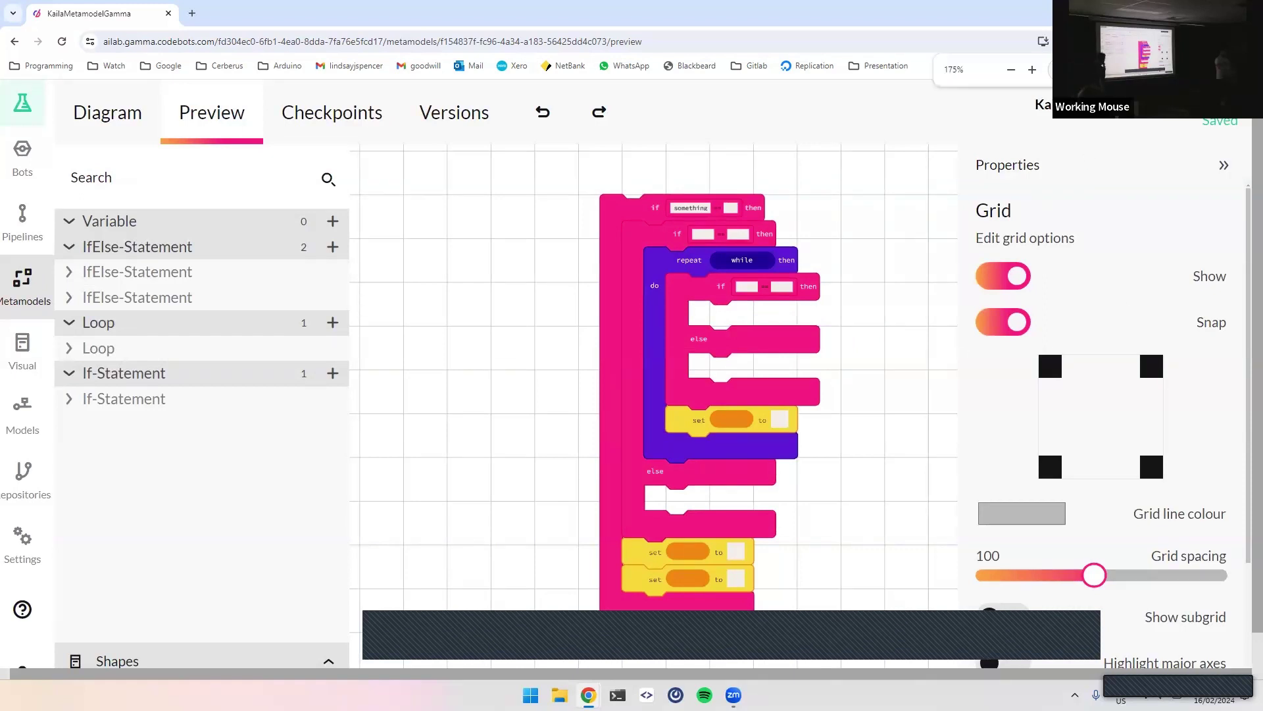
# Add a separate top-level If-Statement and place it on the empty canvas beside the nested block stack
pyautogui.hotkey('ctrl', '0')
pyautogui.scroll(5, 776, 385)
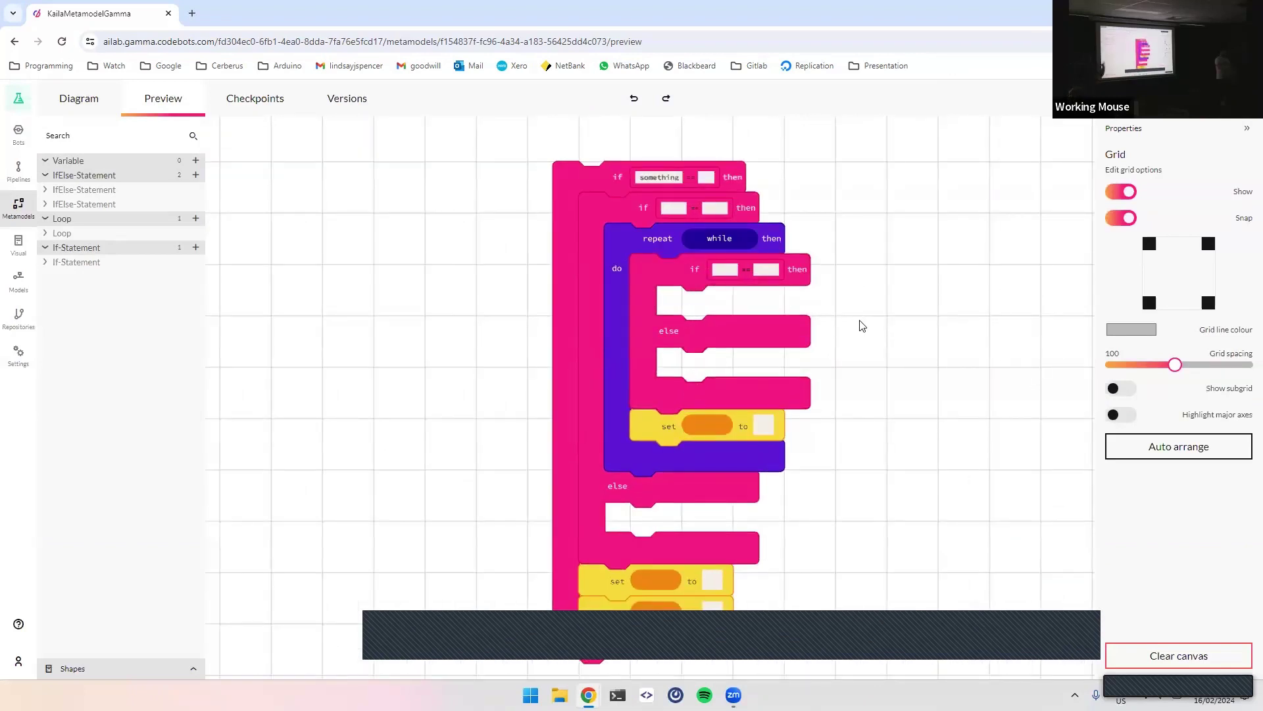
pyautogui.scroll(-1, 862, 322)
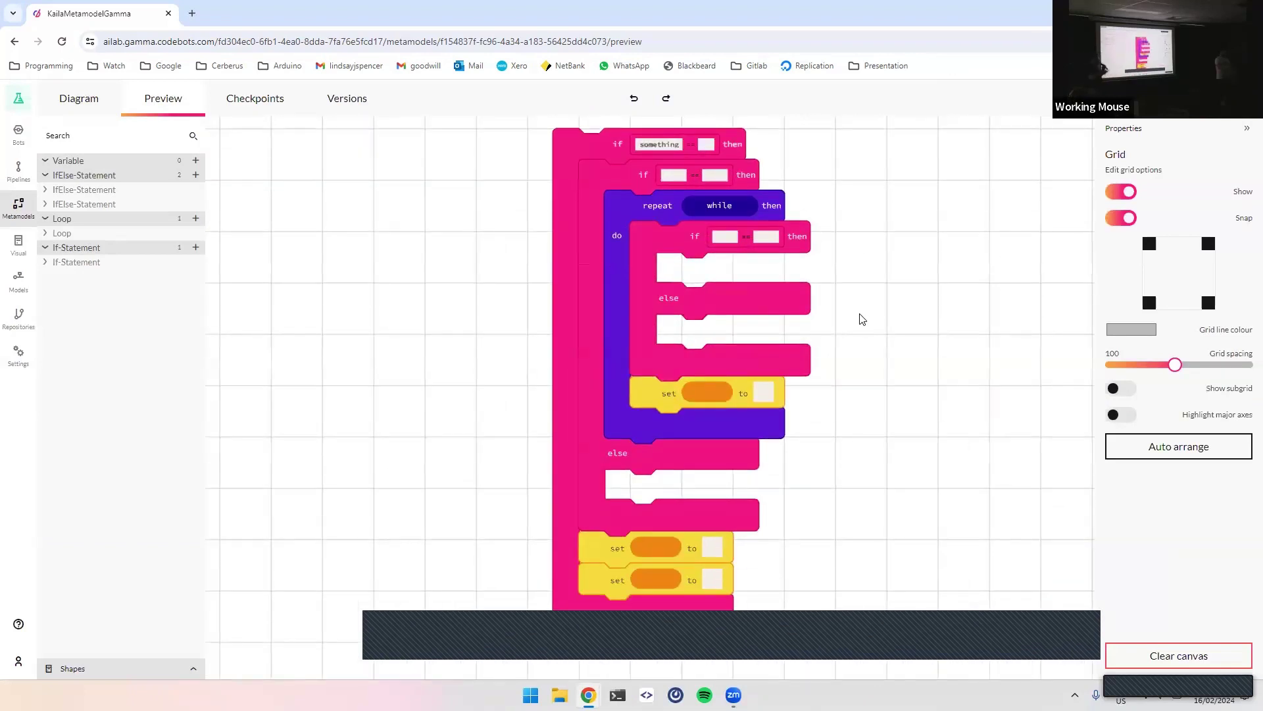
pyautogui.hscroll(5, 862, 319)
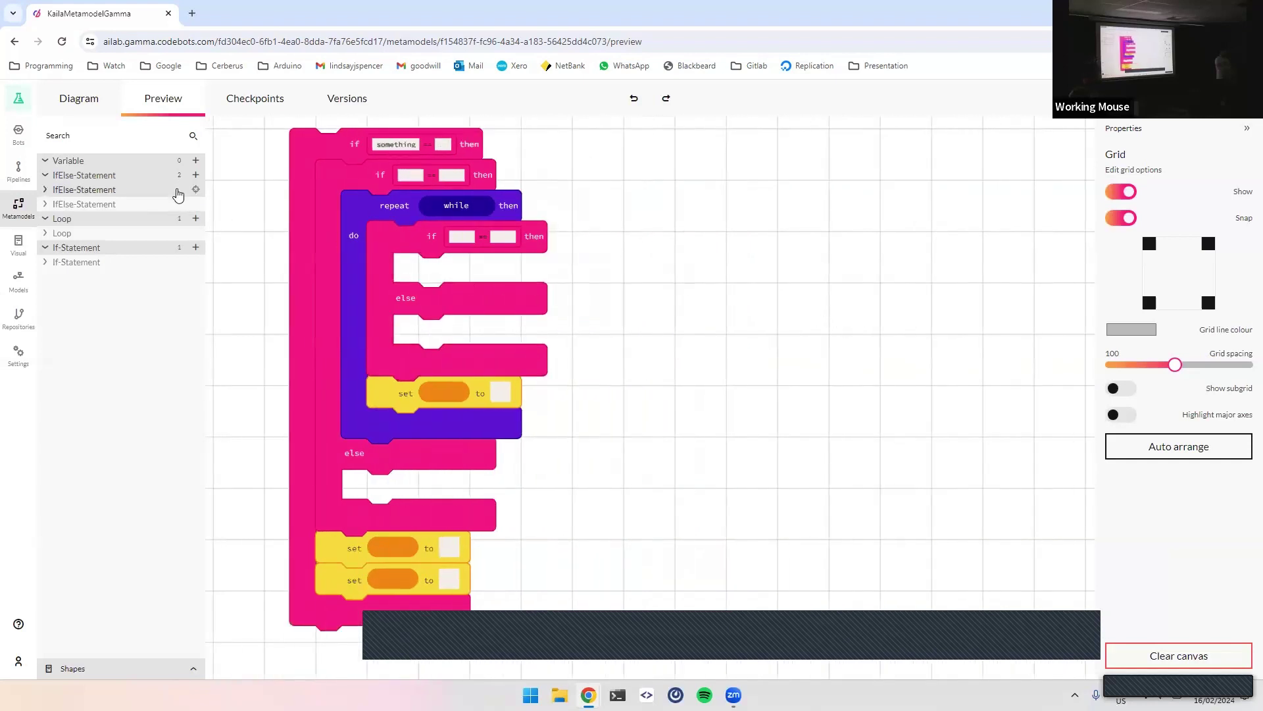
pyautogui.click(195, 246)
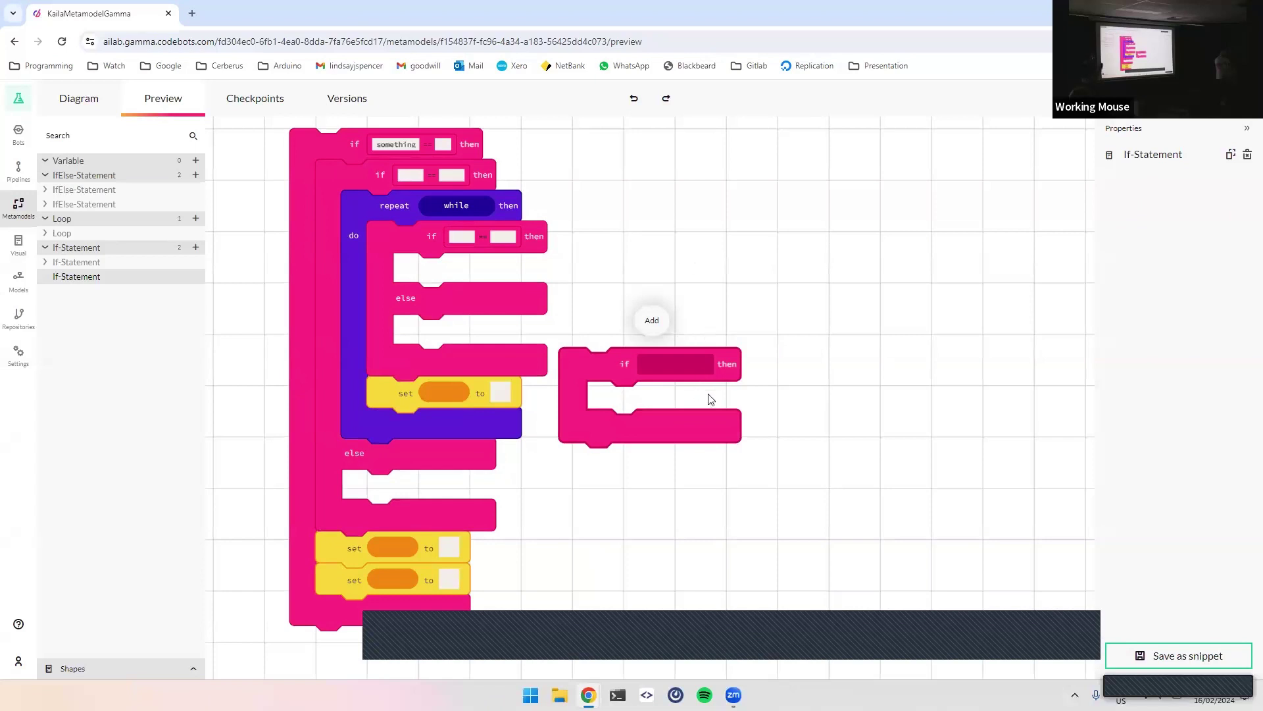
pyautogui.click(803, 199)
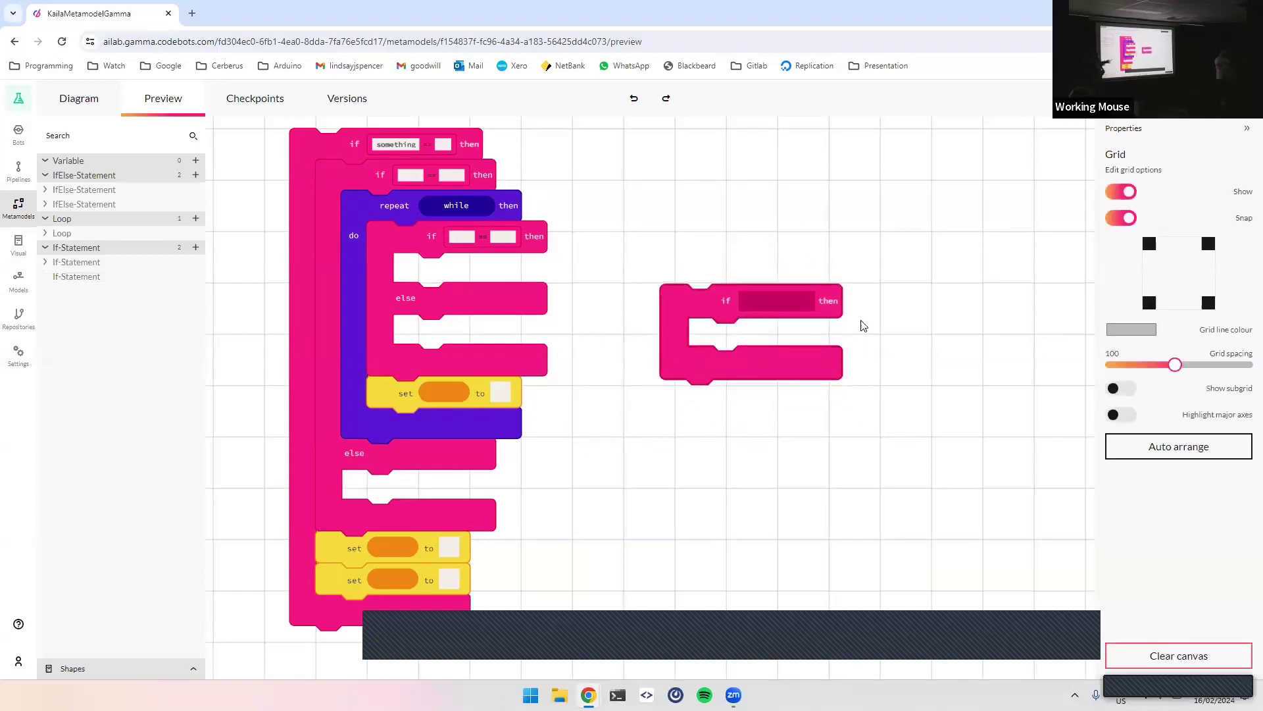
pyautogui.scroll(1, 889, 332)
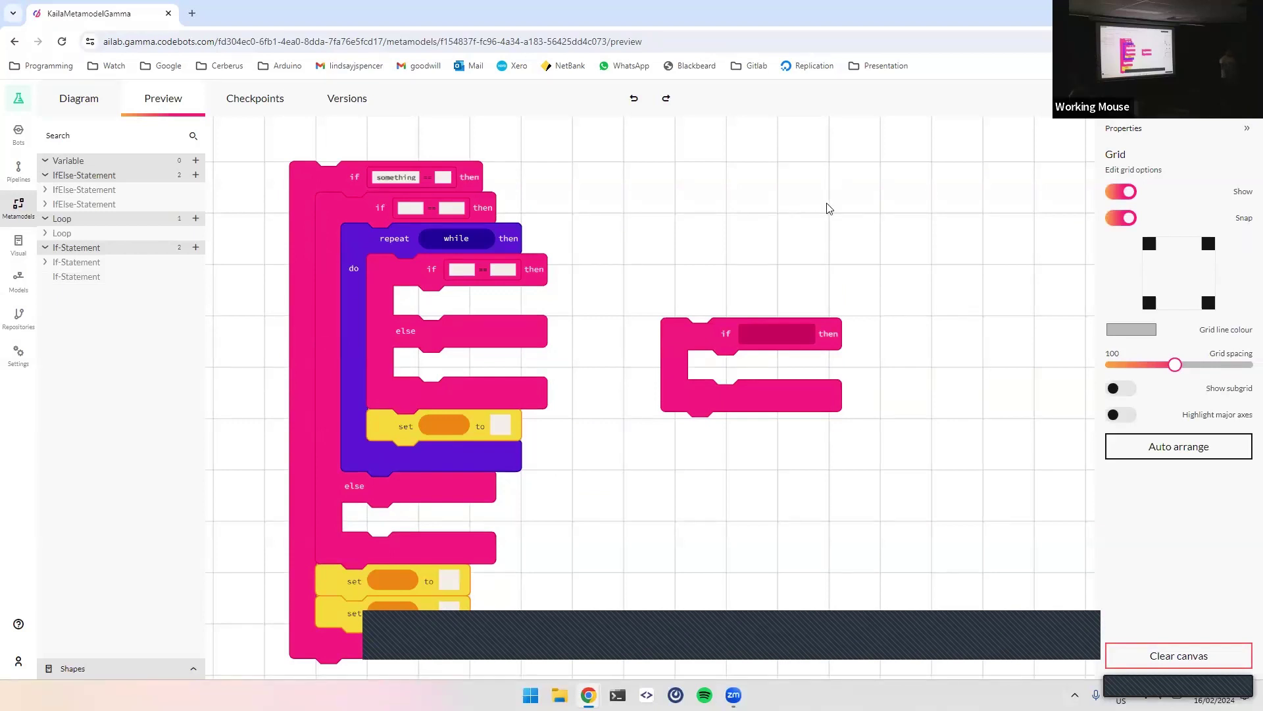
pyautogui.hscroll(-2, 849, 218)
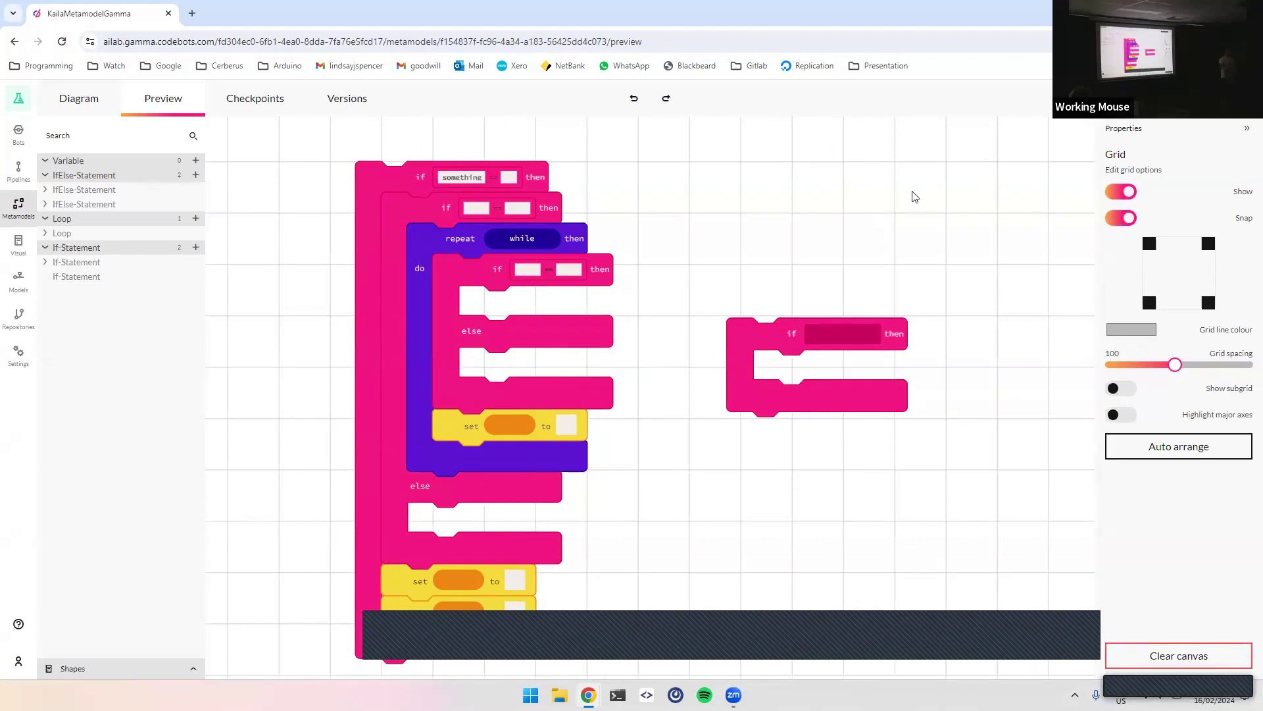
# Open the bookmarked ISMS Metamodel and view the visual libraries attached to it in its versions
pyautogui.click(883, 71)
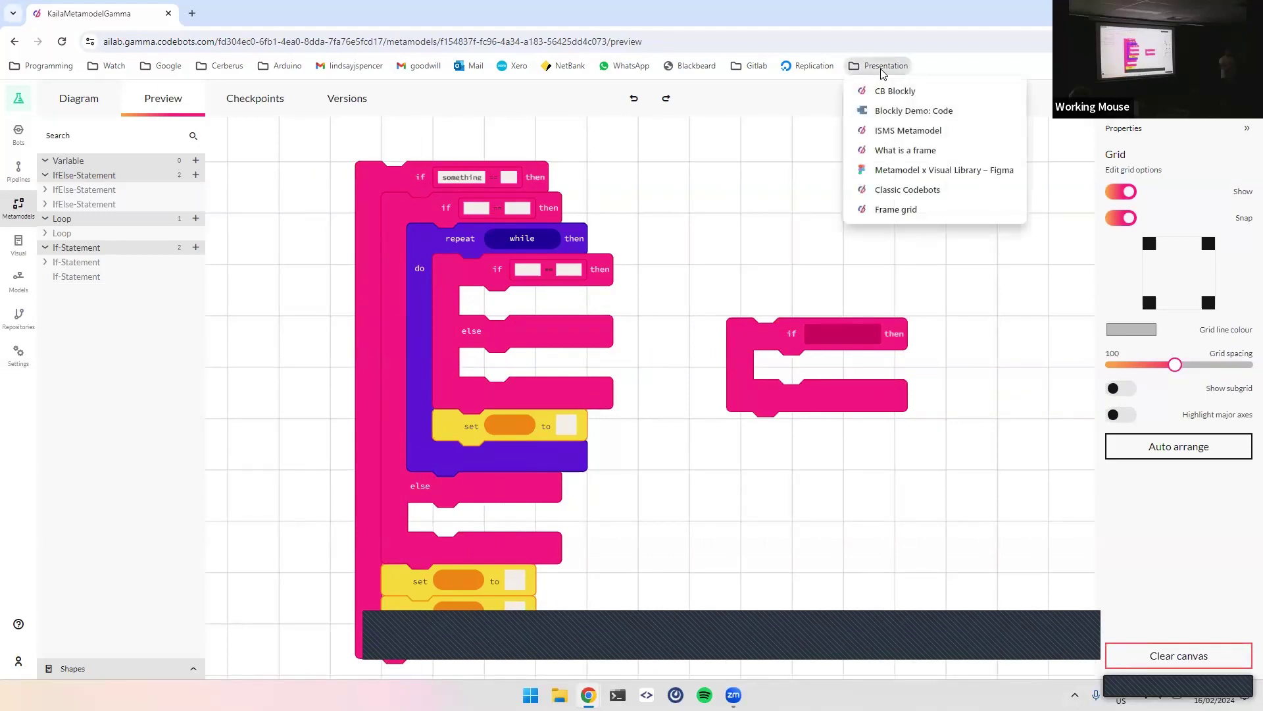
pyautogui.click(929, 134)
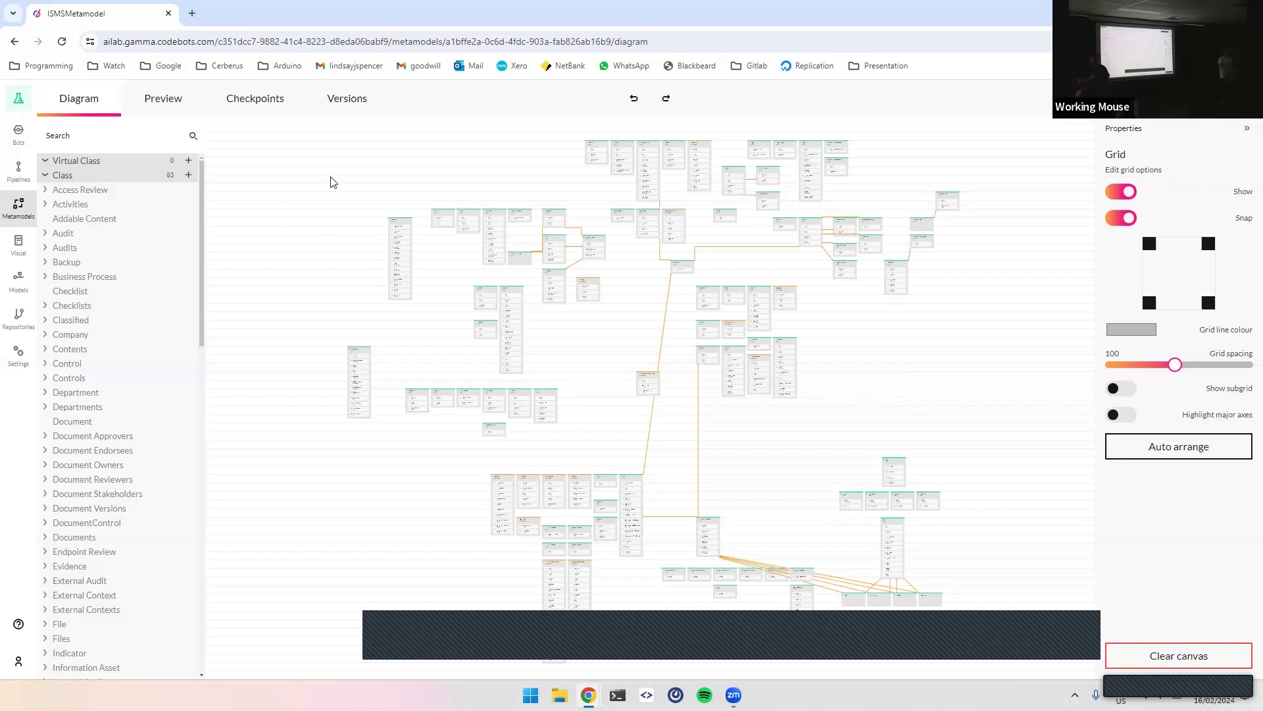
pyautogui.click(348, 100)
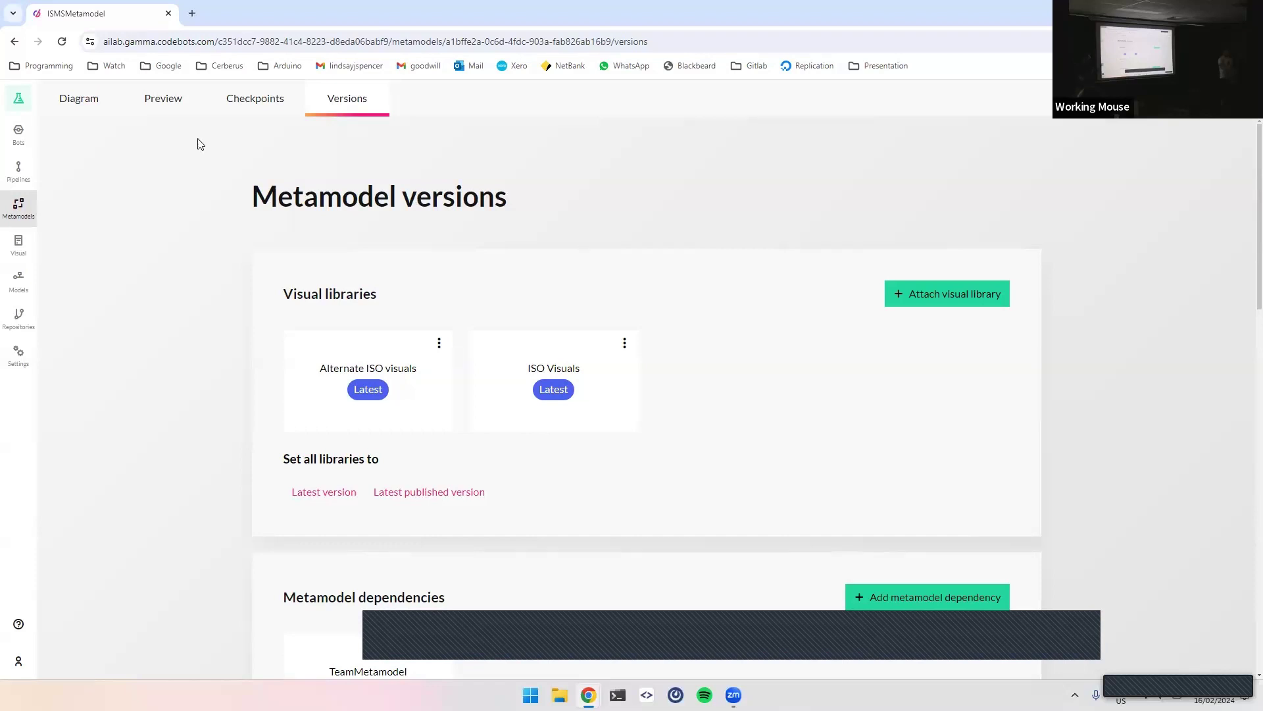
# Return to the metamodel diagram and open the bulk shape editor from the Section Contents class's visual settings
pyautogui.click(83, 103)
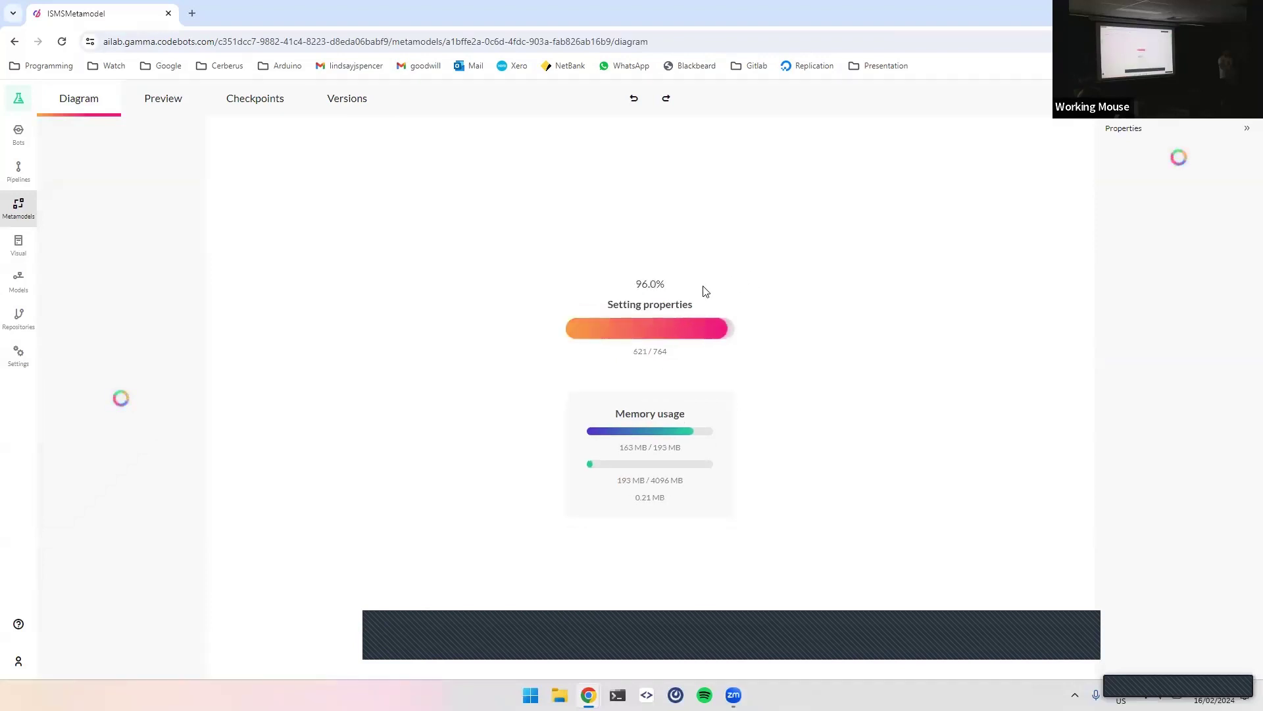
pyautogui.click(519, 215)
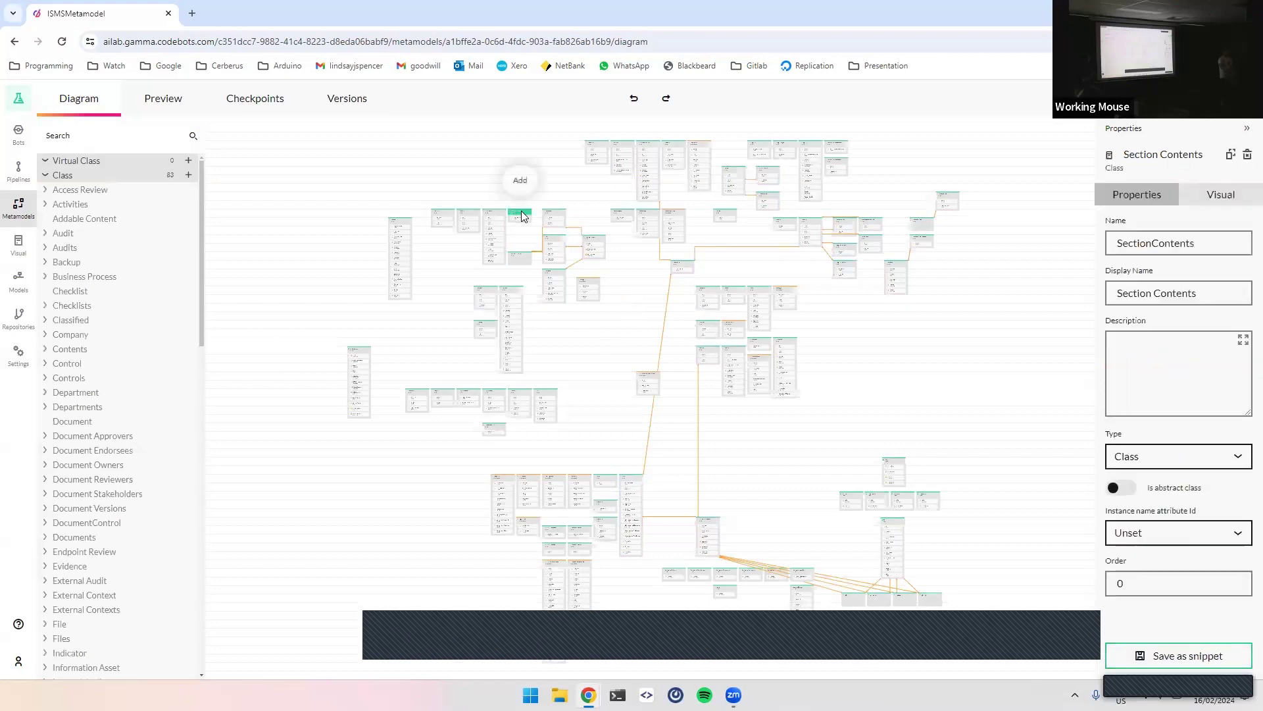
pyautogui.click(1217, 204)
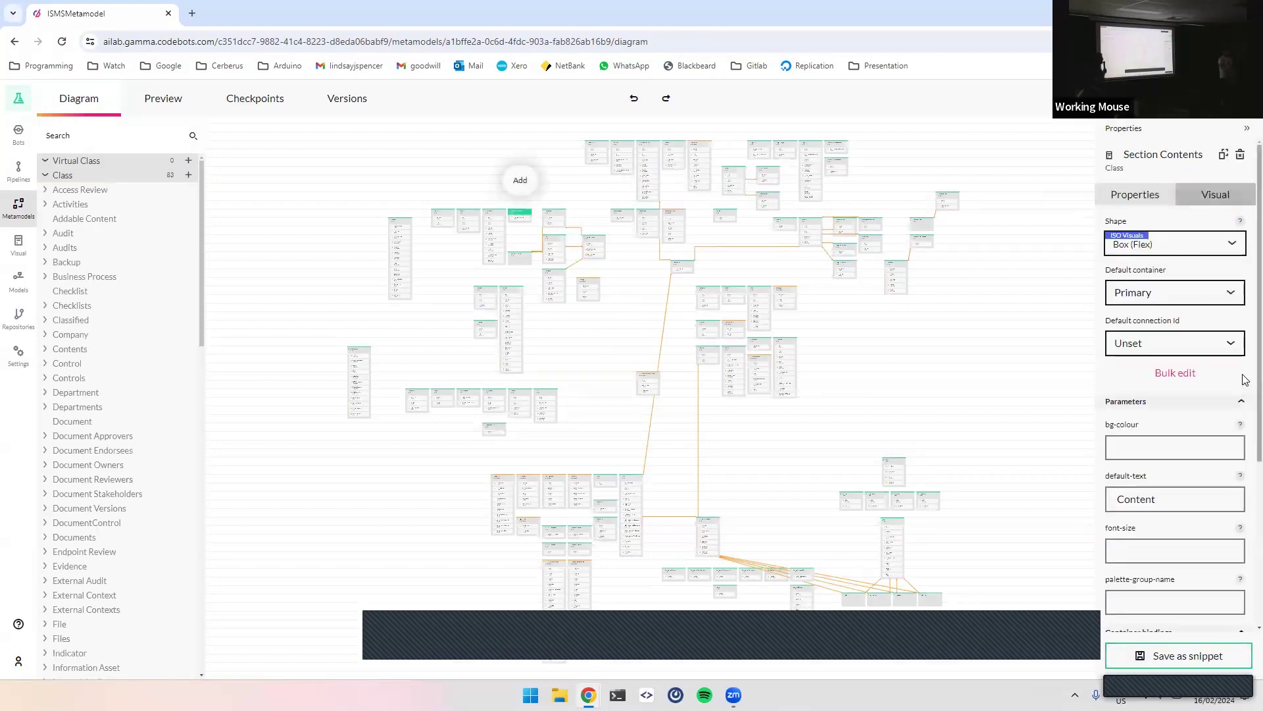
pyautogui.click(1173, 373)
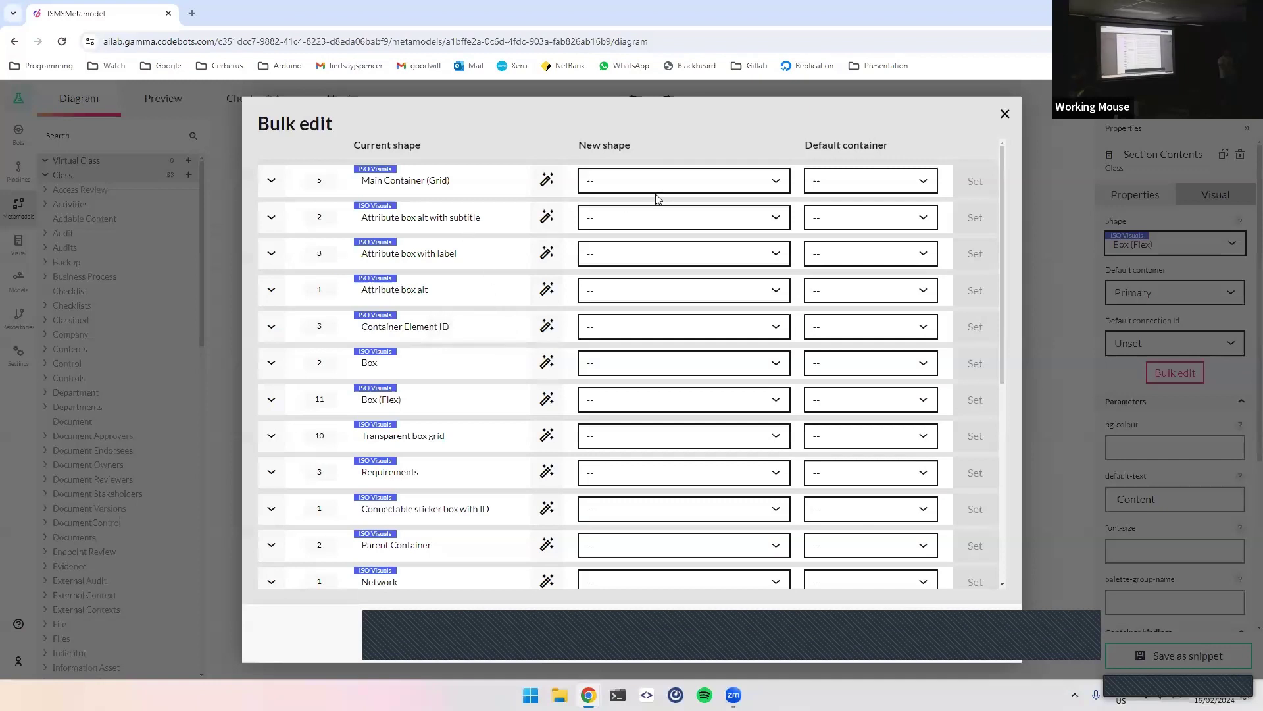
# Choose the matching Alternate ISO visuals shapes as replacements for Main Container (Grid) and Attribute box alt with subtitle
pyautogui.click(658, 180)
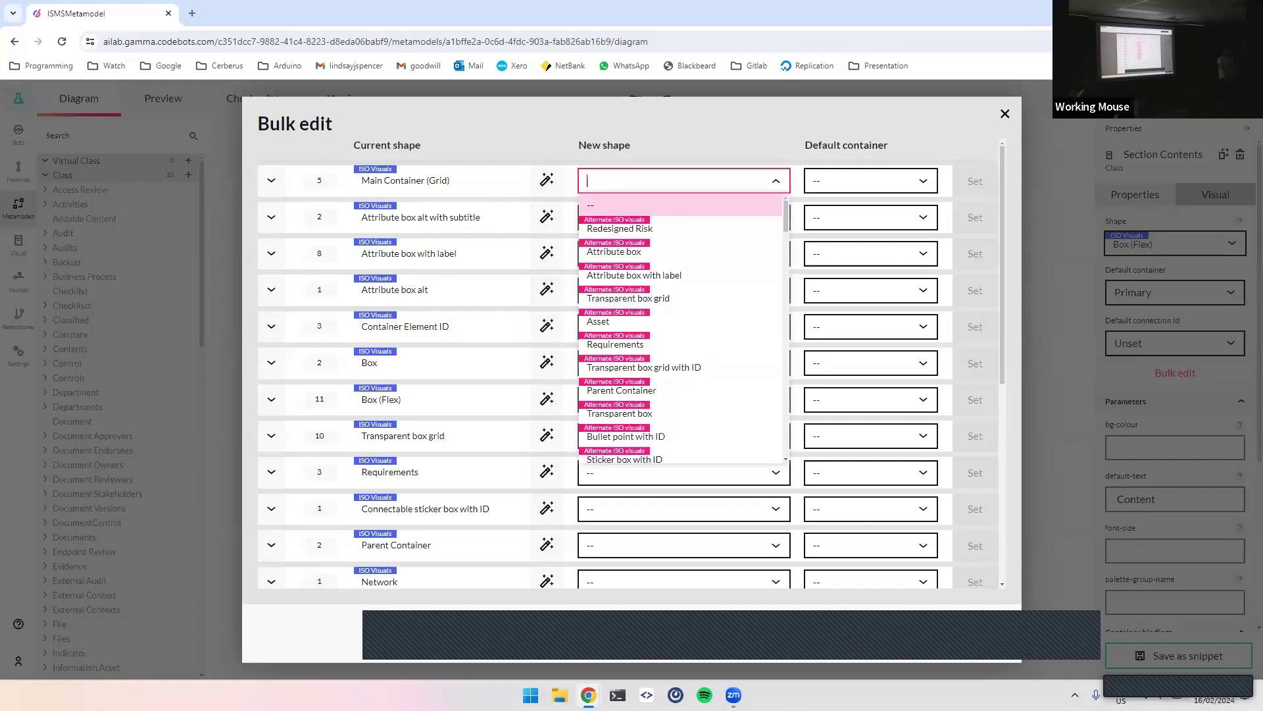
pyautogui.write('main con')
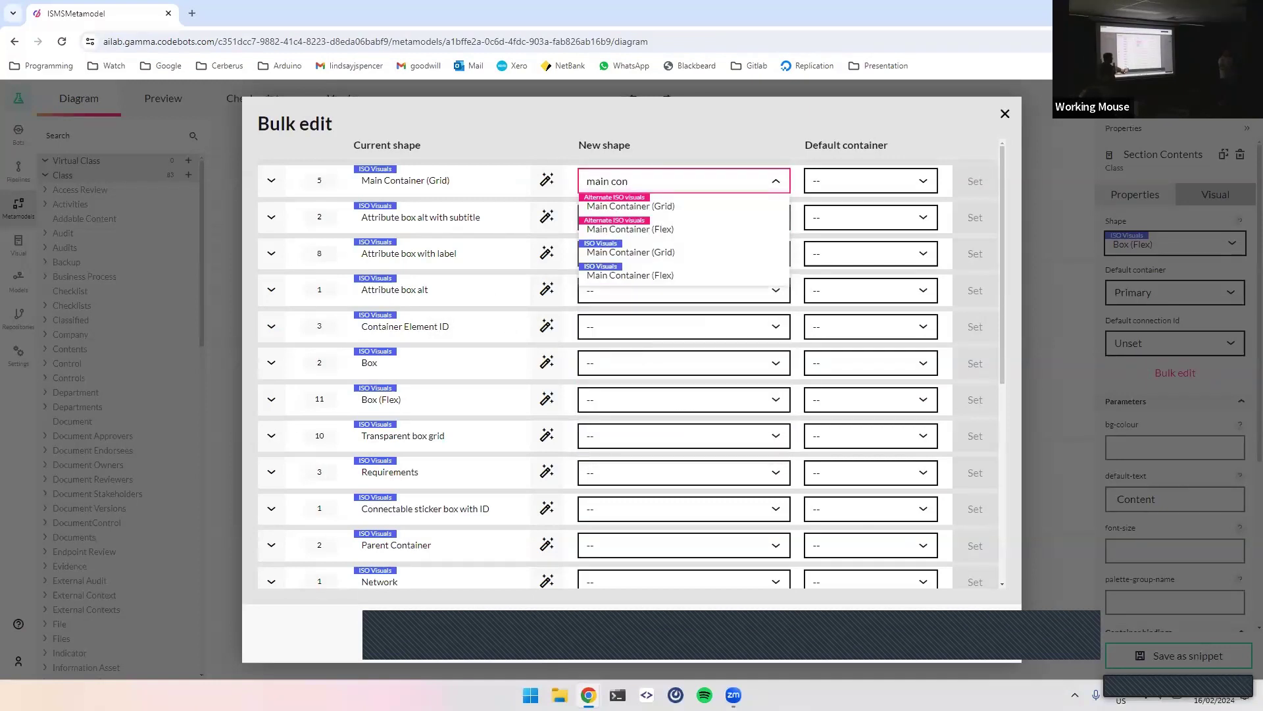
pyautogui.click(735, 205)
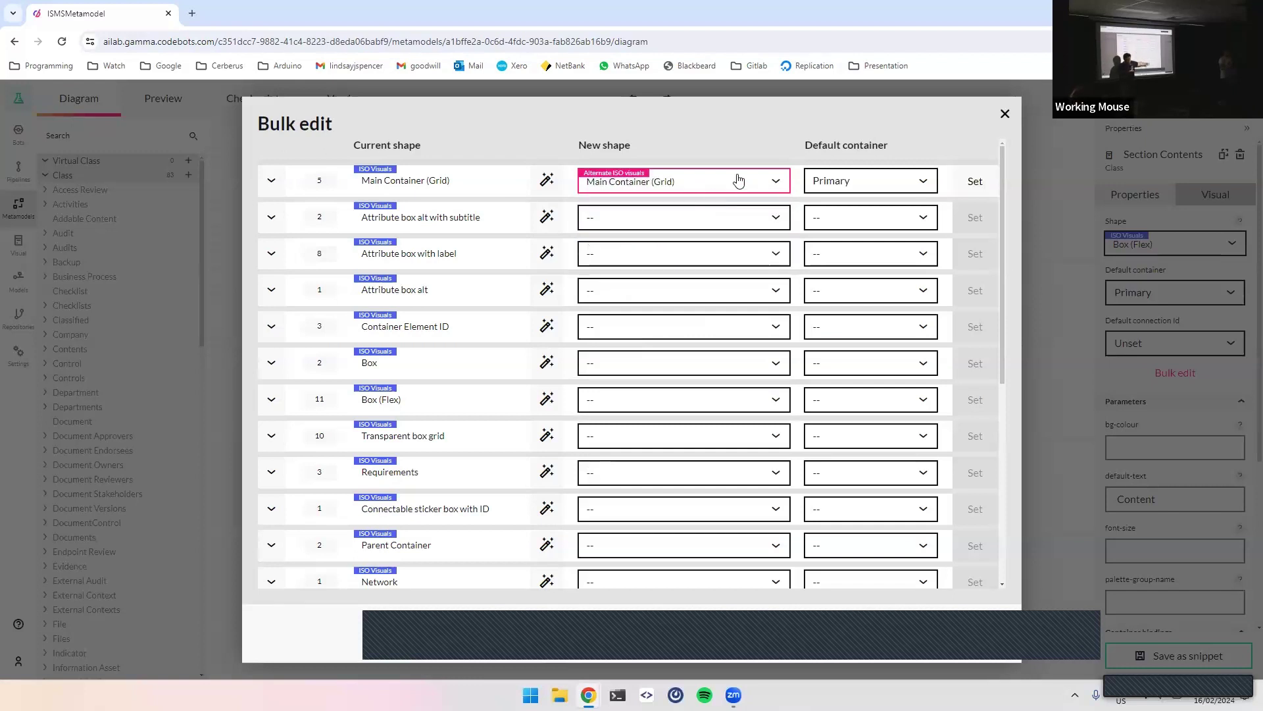
pyautogui.click(622, 224)
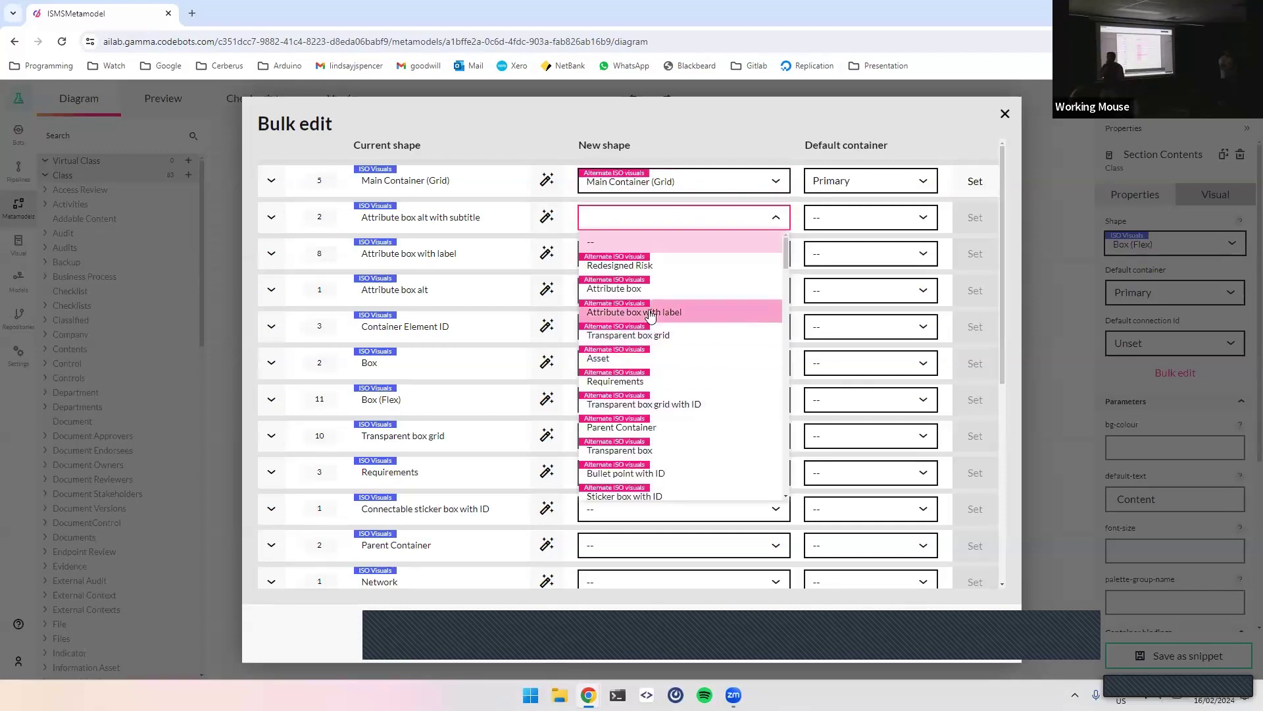
pyautogui.write('attr')
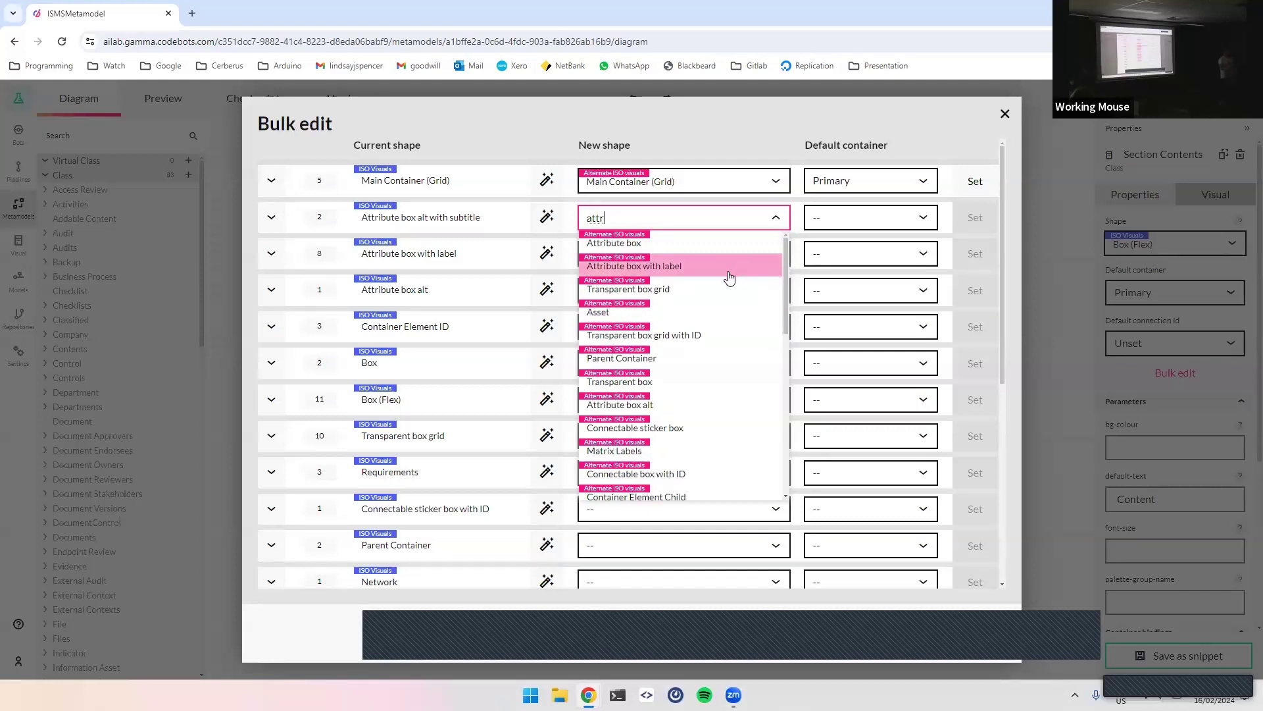
pyautogui.scroll(-5, 760, 355)
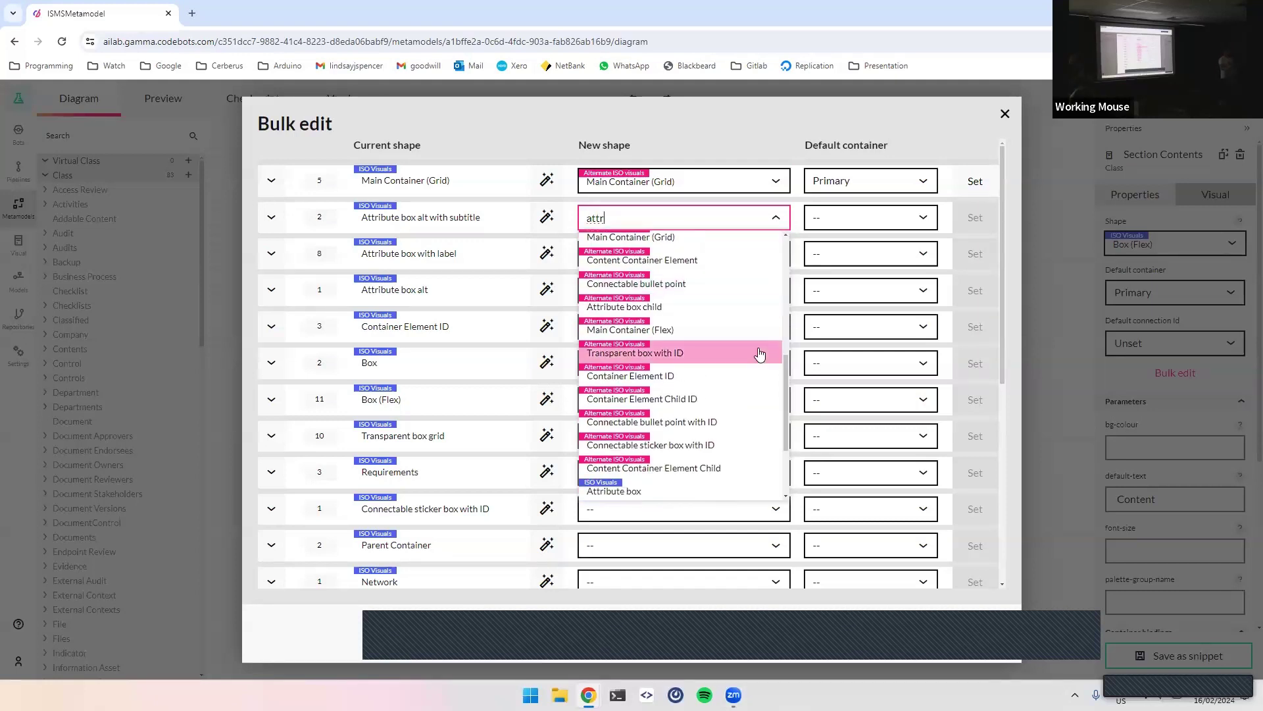
pyautogui.scroll(4, 759, 355)
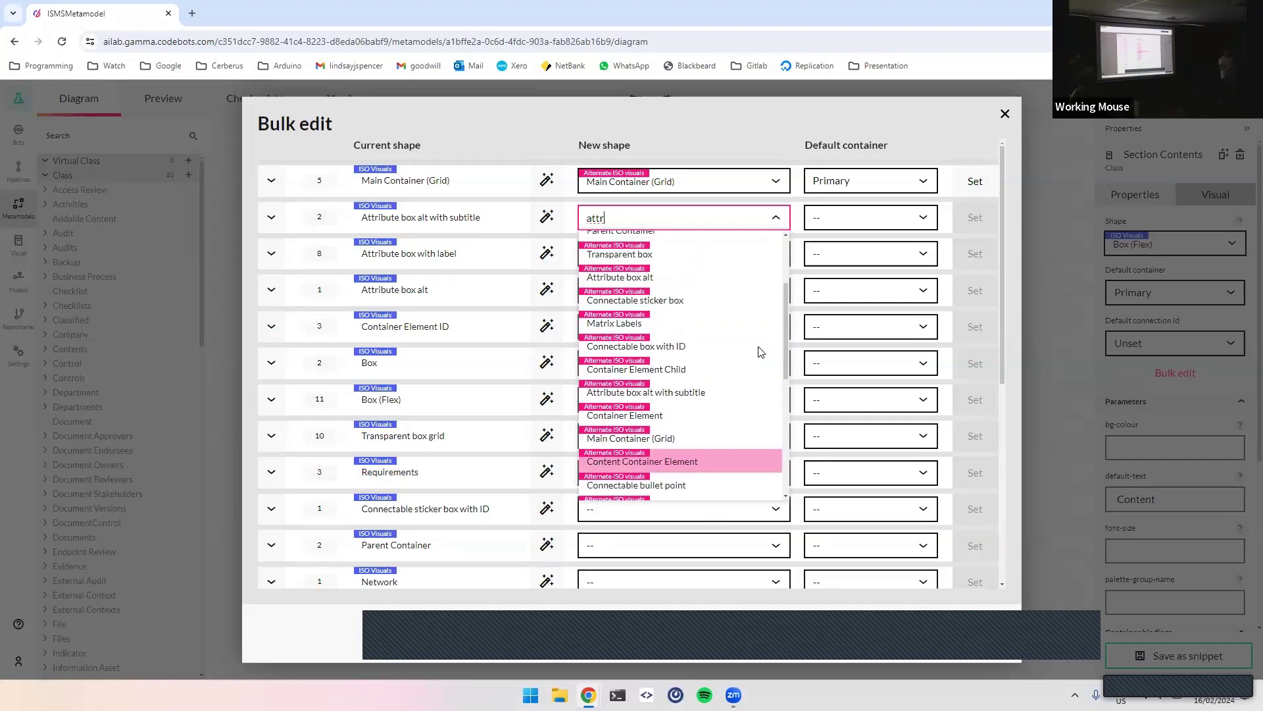
pyautogui.click(747, 455)
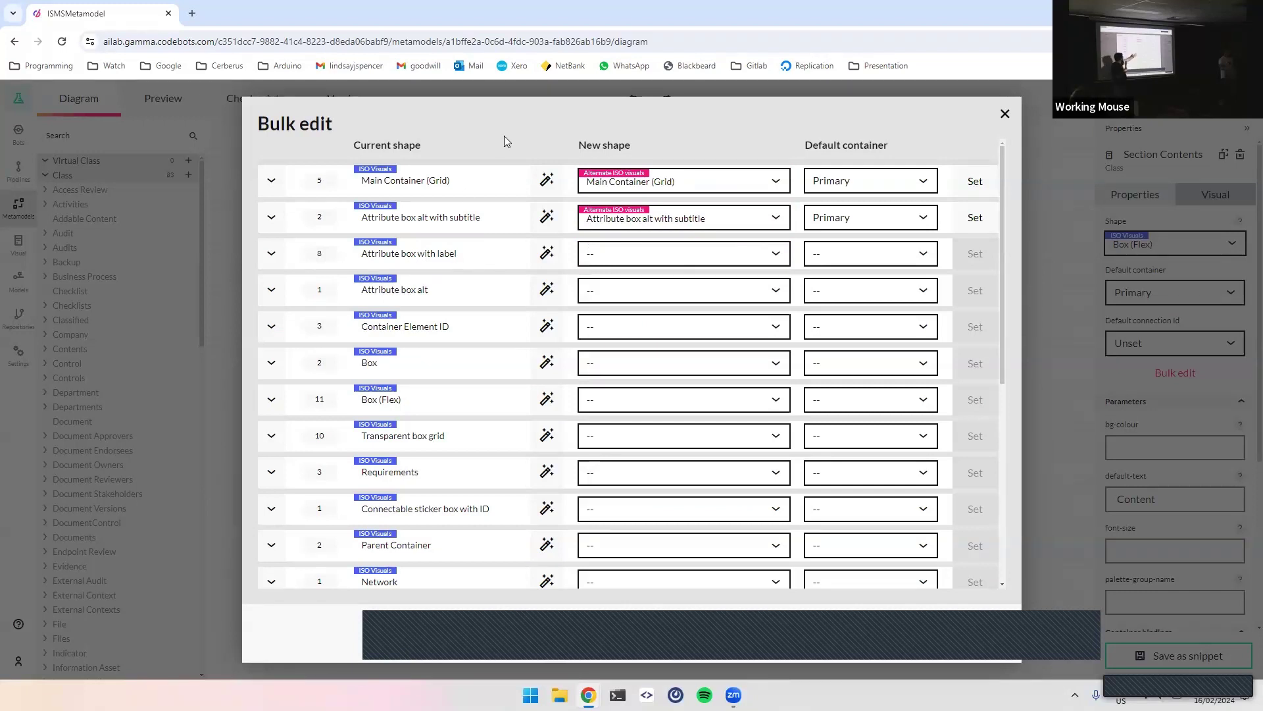
# Autofill the best-guess Alternate ISO visuals replacement for every shape from Attribute box with label through Network
pyautogui.click(546, 255)
pyautogui.click(546, 290)
pyautogui.click(546, 326)
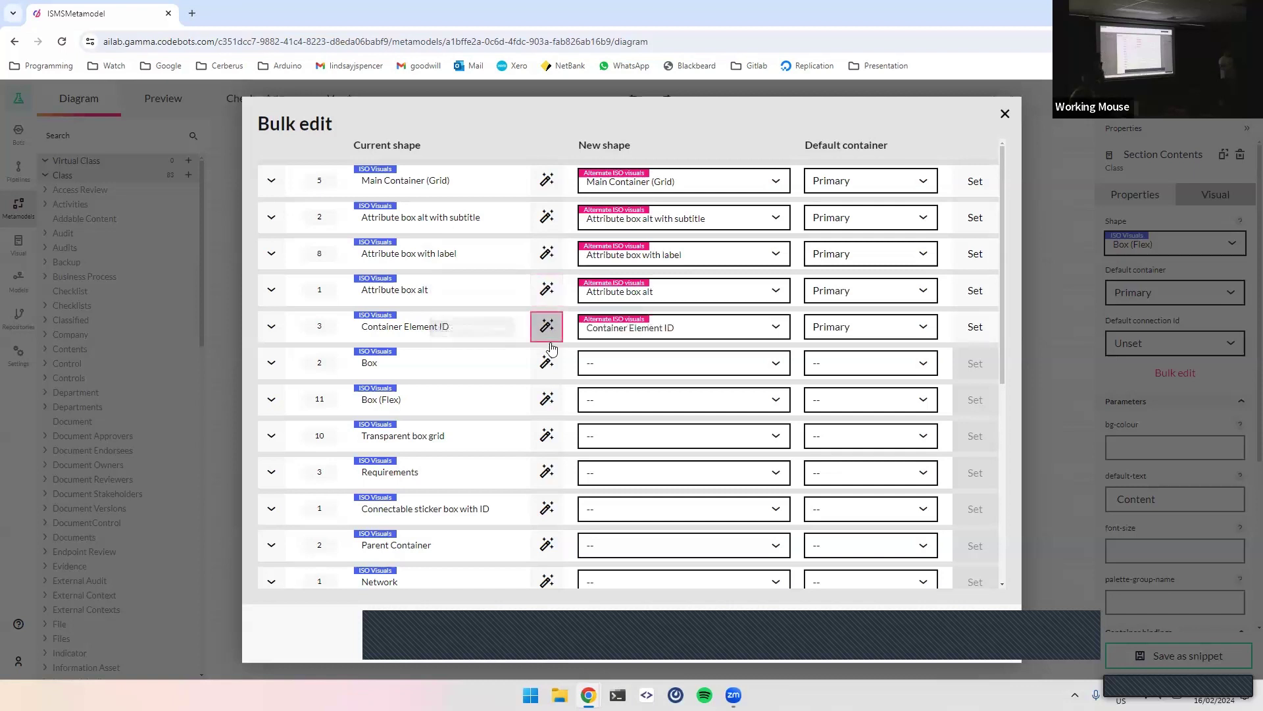
pyautogui.click(546, 363)
pyautogui.click(548, 399)
pyautogui.click(547, 435)
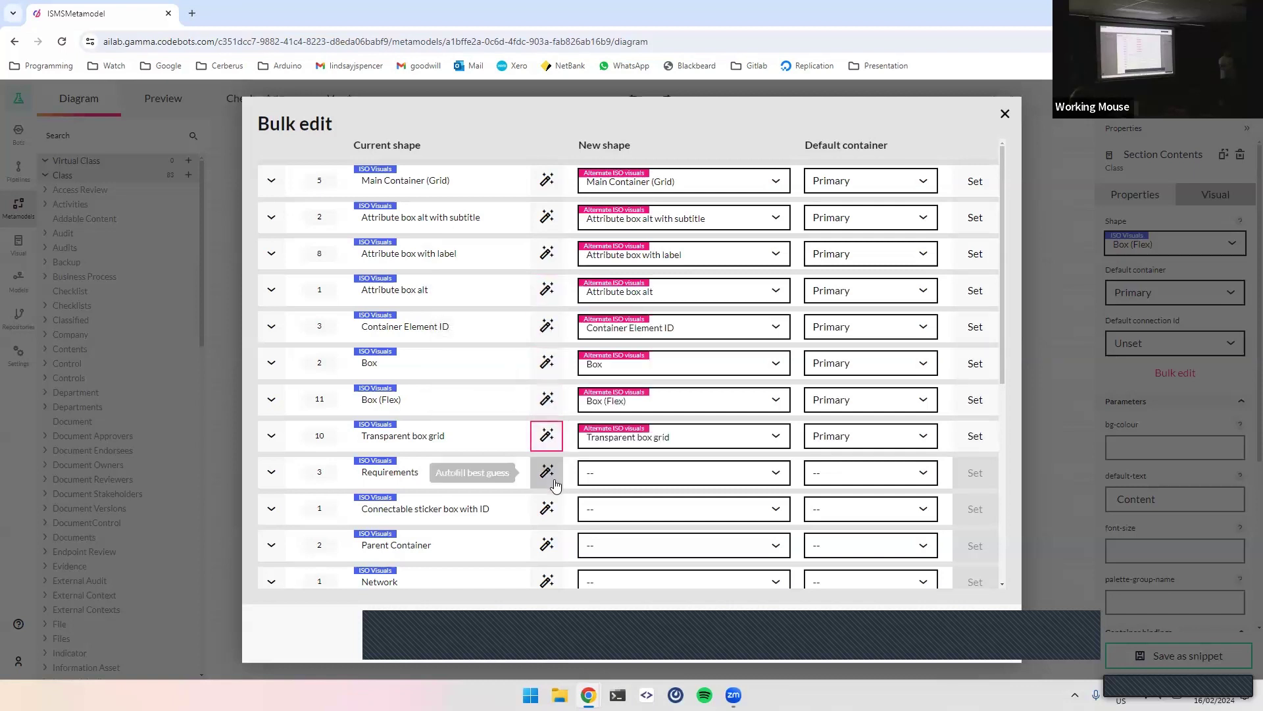
pyautogui.click(547, 472)
pyautogui.click(546, 509)
pyautogui.click(547, 545)
pyautogui.click(547, 581)
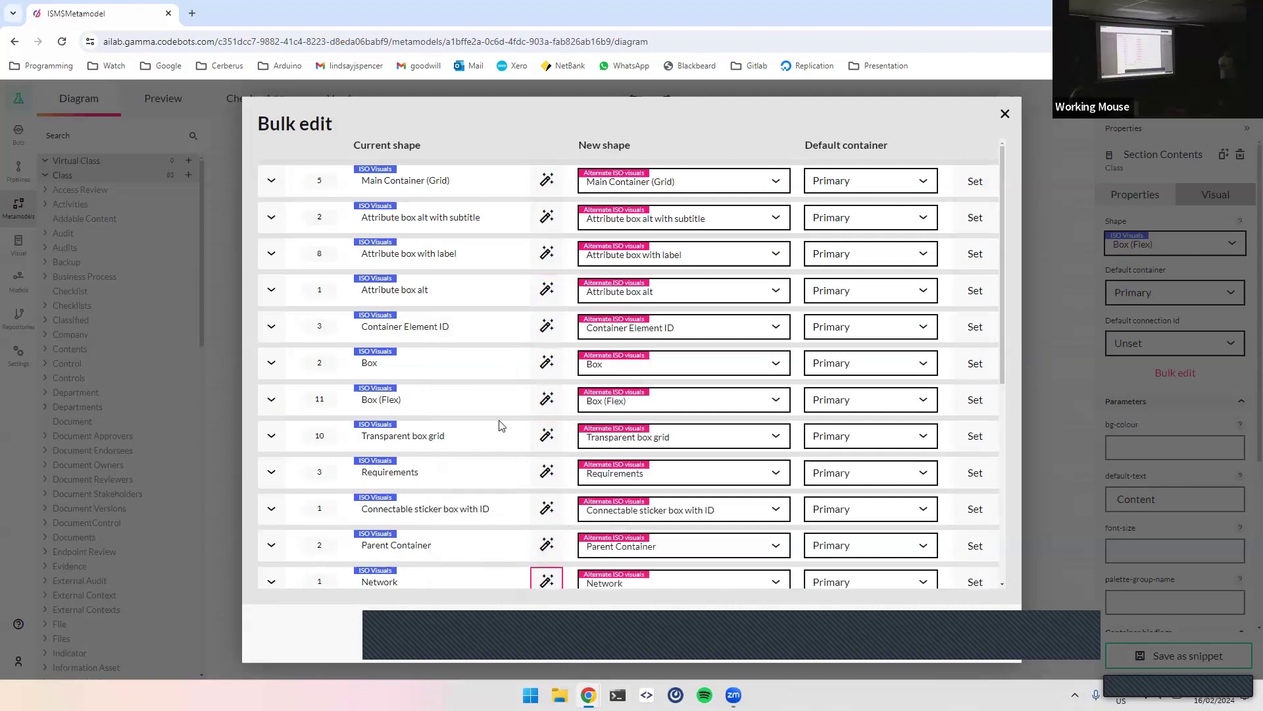
# Autofill the best-guess Alternate ISO visuals replacement for every shape from Box (Grid) through Content Container Element
pyautogui.scroll(-1, 504, 412)
pyautogui.scroll(-2, 503, 411)
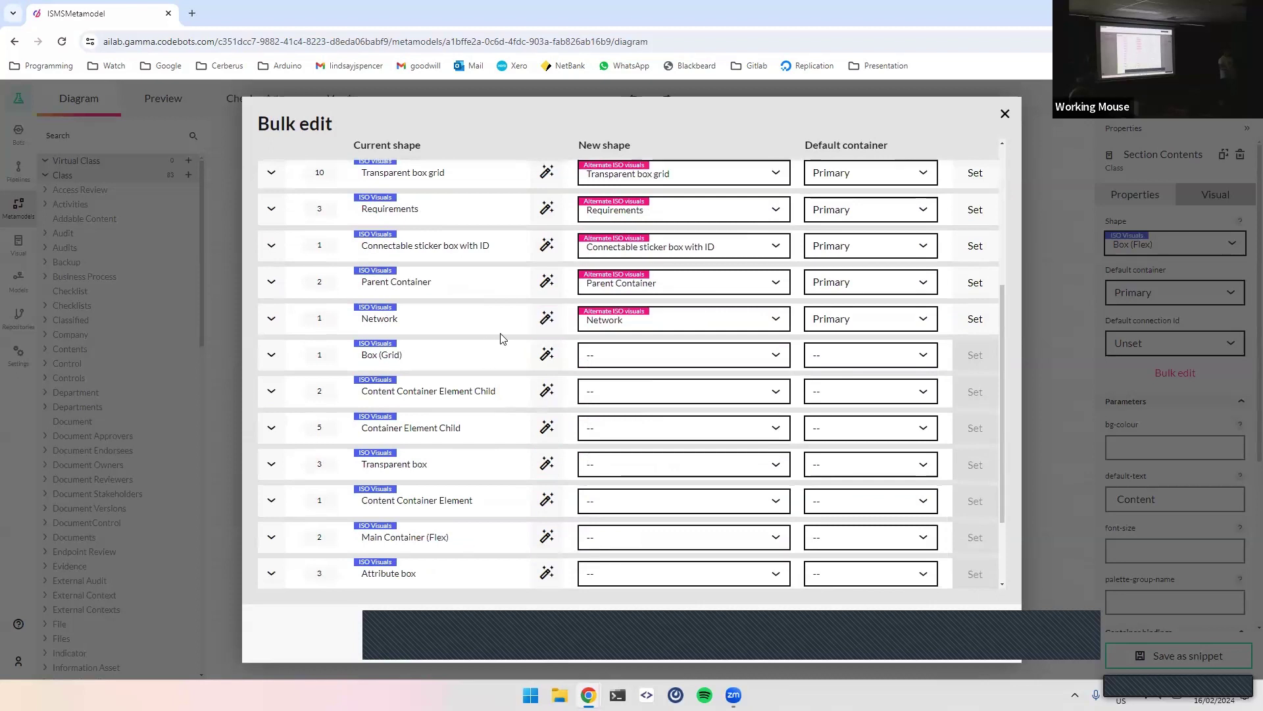
pyautogui.click(547, 355)
pyautogui.click(546, 390)
pyautogui.click(547, 427)
pyautogui.click(547, 499)
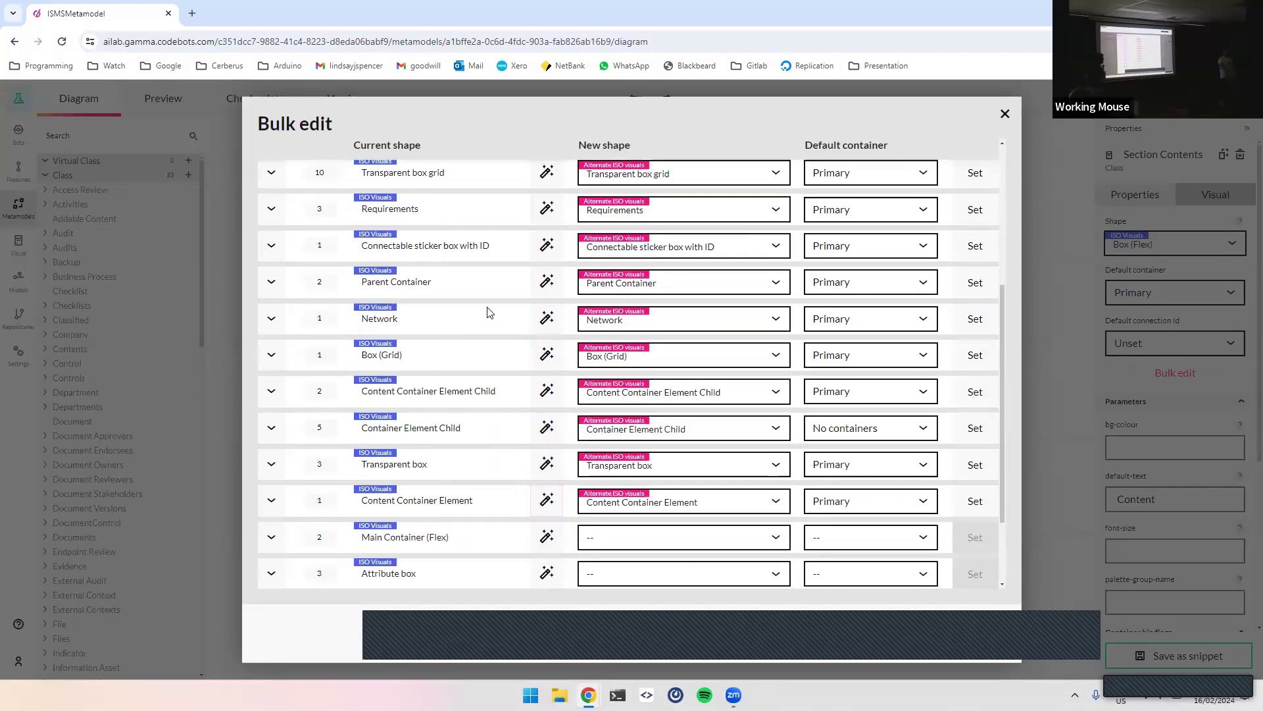
# Autofill the best-guess replacements for the remaining shapes, from Main Container (Flex) through Container Element
pyautogui.scroll(-2, 507, 318)
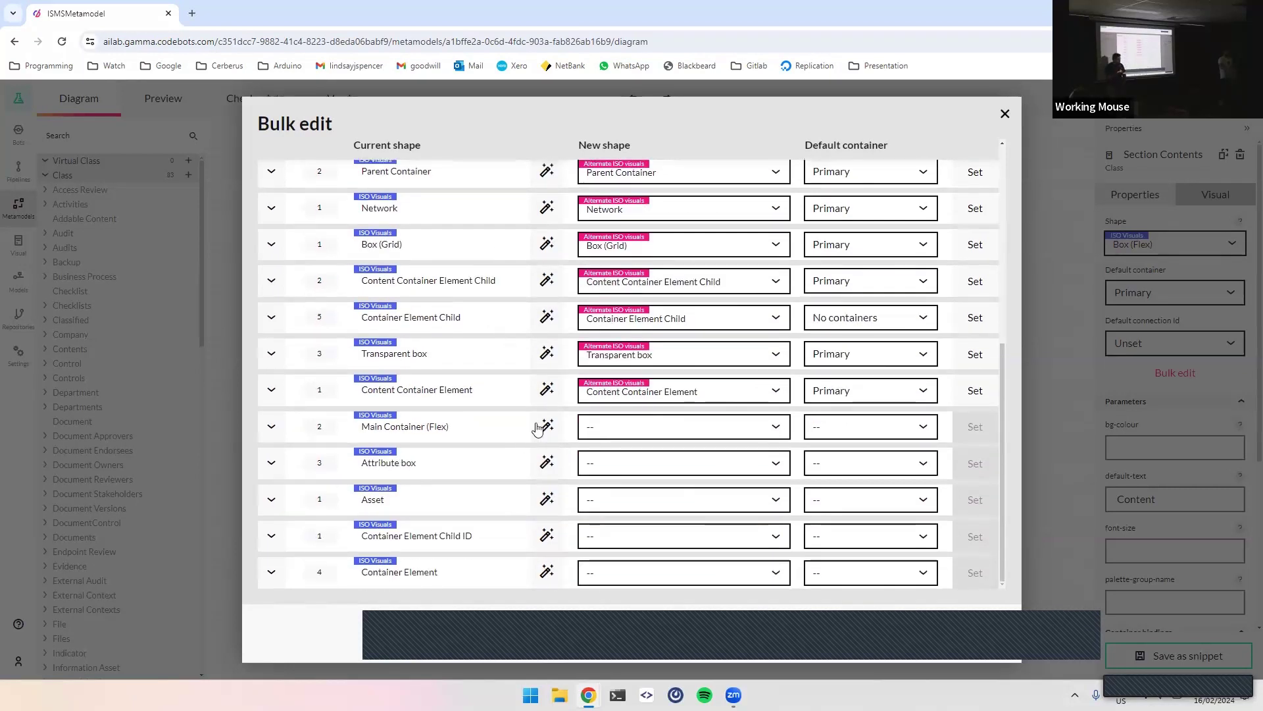
pyautogui.click(546, 426)
pyautogui.click(547, 463)
pyautogui.click(547, 535)
pyautogui.click(547, 571)
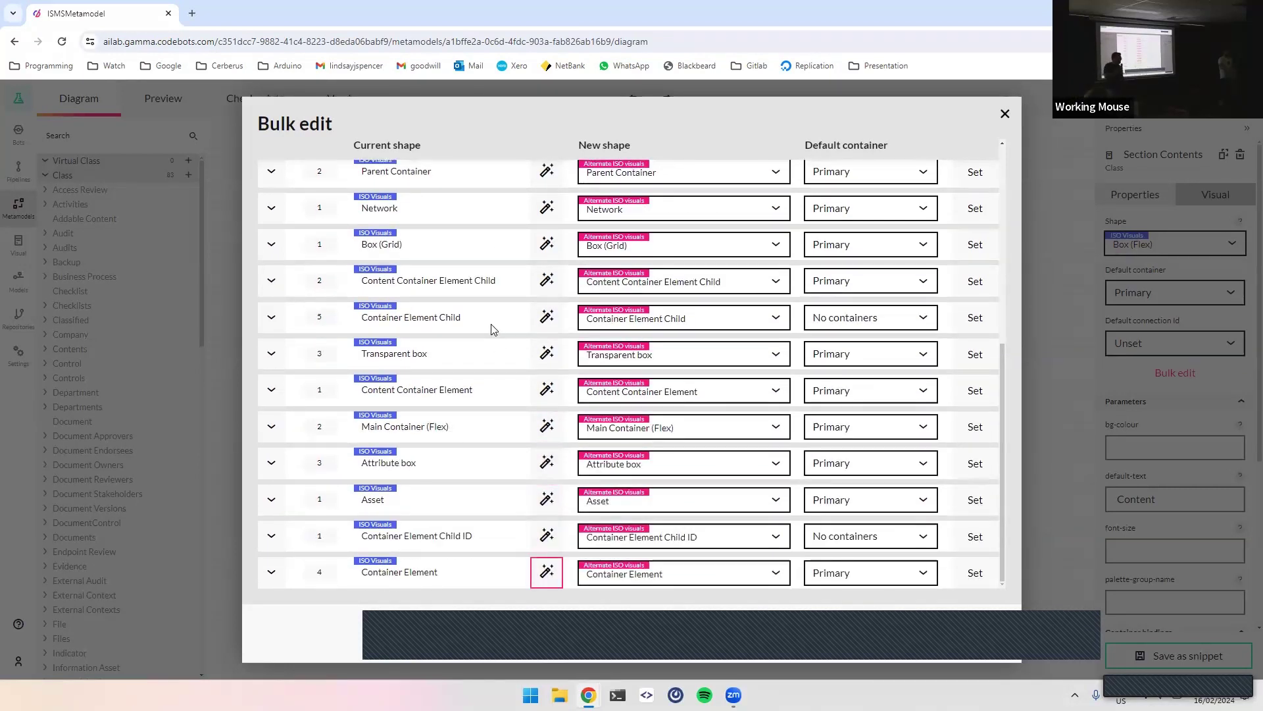
# Apply the chosen Alternate ISO visuals shapes to every entry from Main Container (Grid) through Connectable sticker box with ID
pyautogui.scroll(5, 496, 326)
pyautogui.click(975, 181)
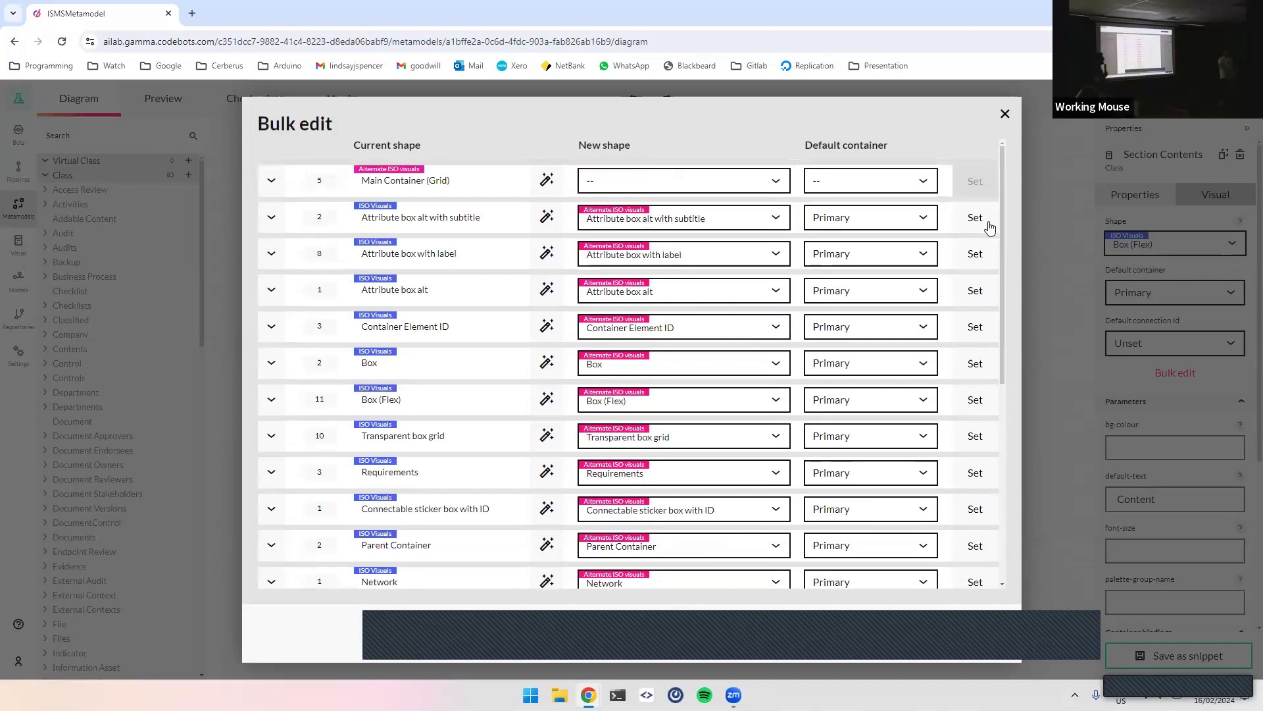
pyautogui.click(975, 254)
pyautogui.click(975, 290)
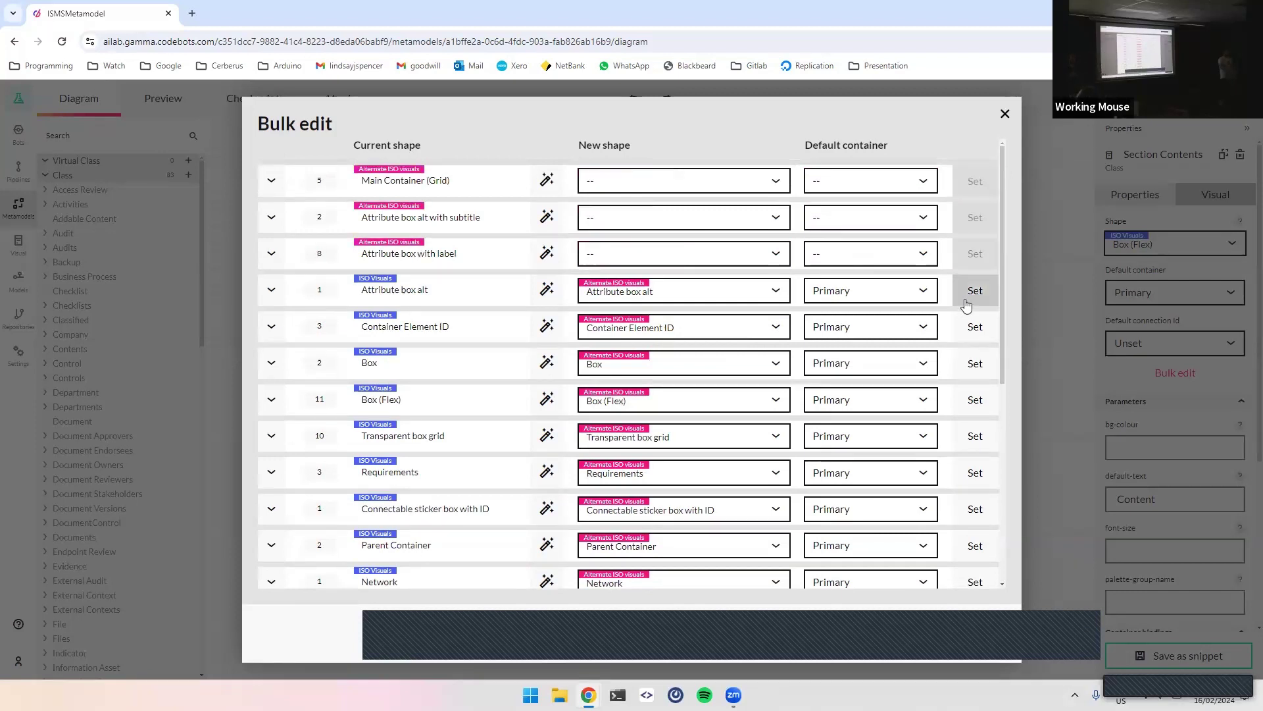
pyautogui.click(975, 326)
pyautogui.click(975, 365)
pyautogui.click(976, 401)
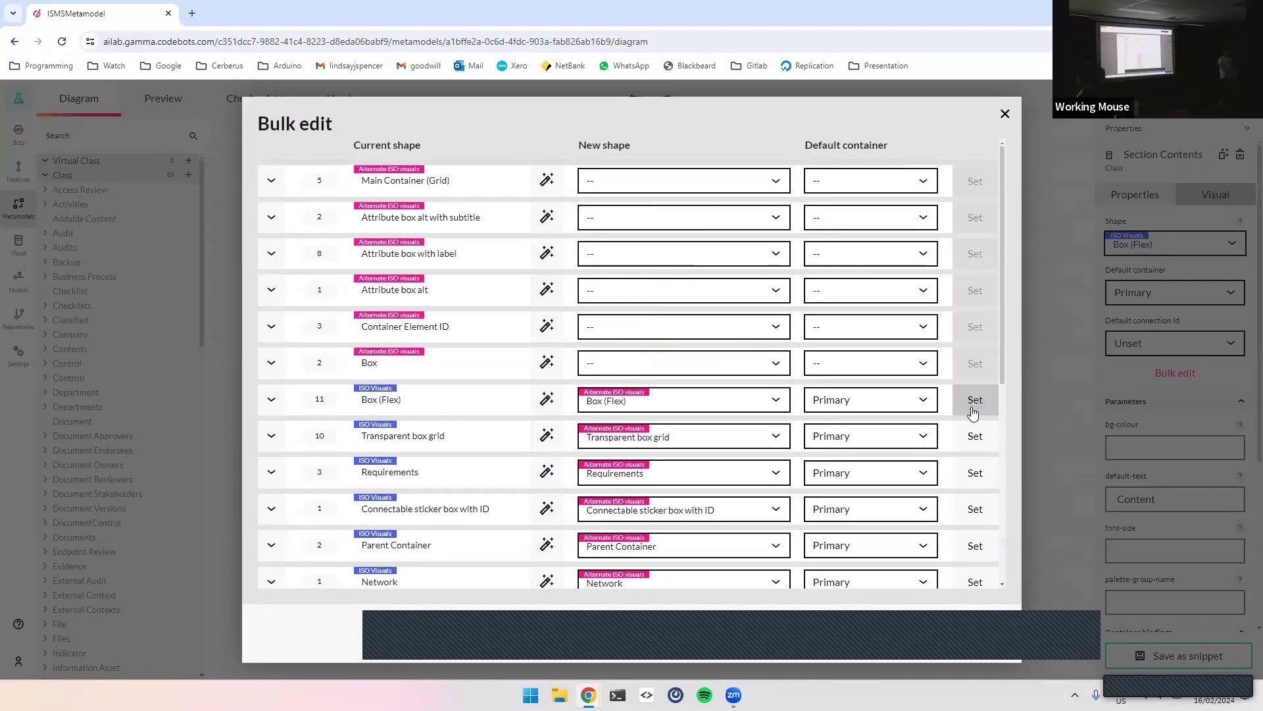
pyautogui.click(975, 436)
pyautogui.click(975, 506)
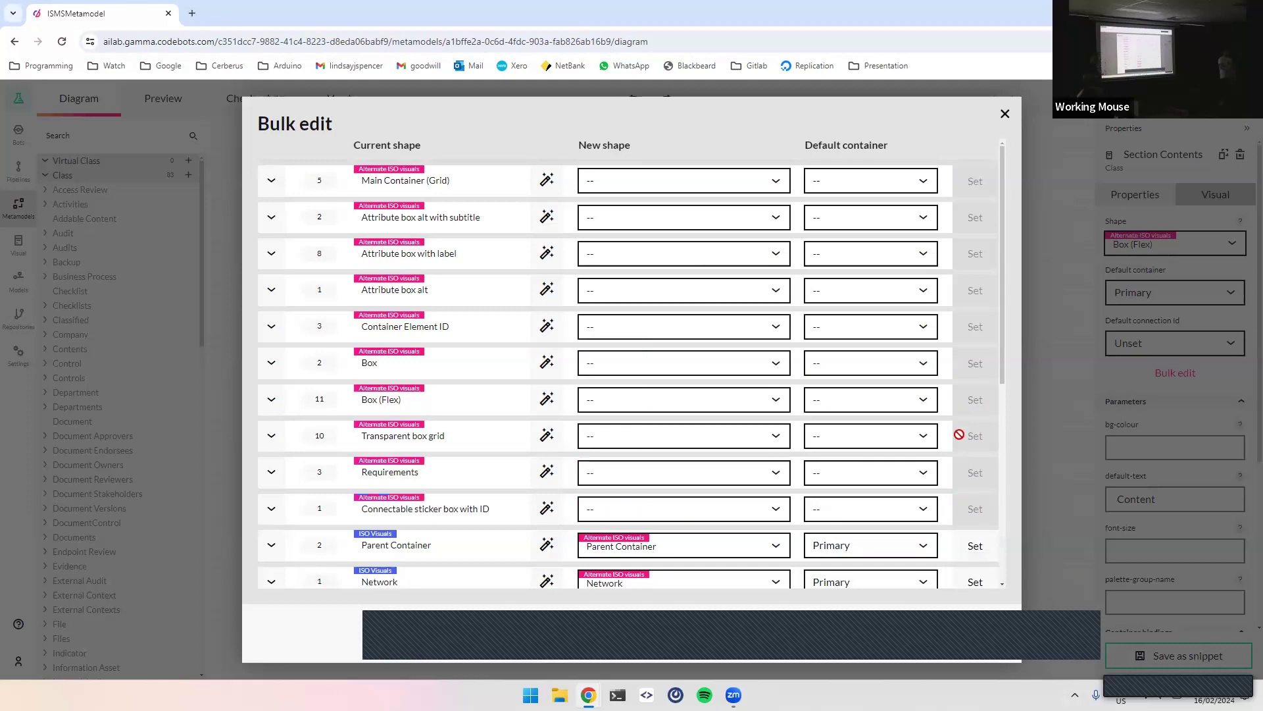
# Apply the chosen Alternate ISO visuals shapes to the Parent Container, Network, Box (Grid) and Content Container Element Child entries
pyautogui.scroll(-3, 968, 426)
pyautogui.click(978, 356)
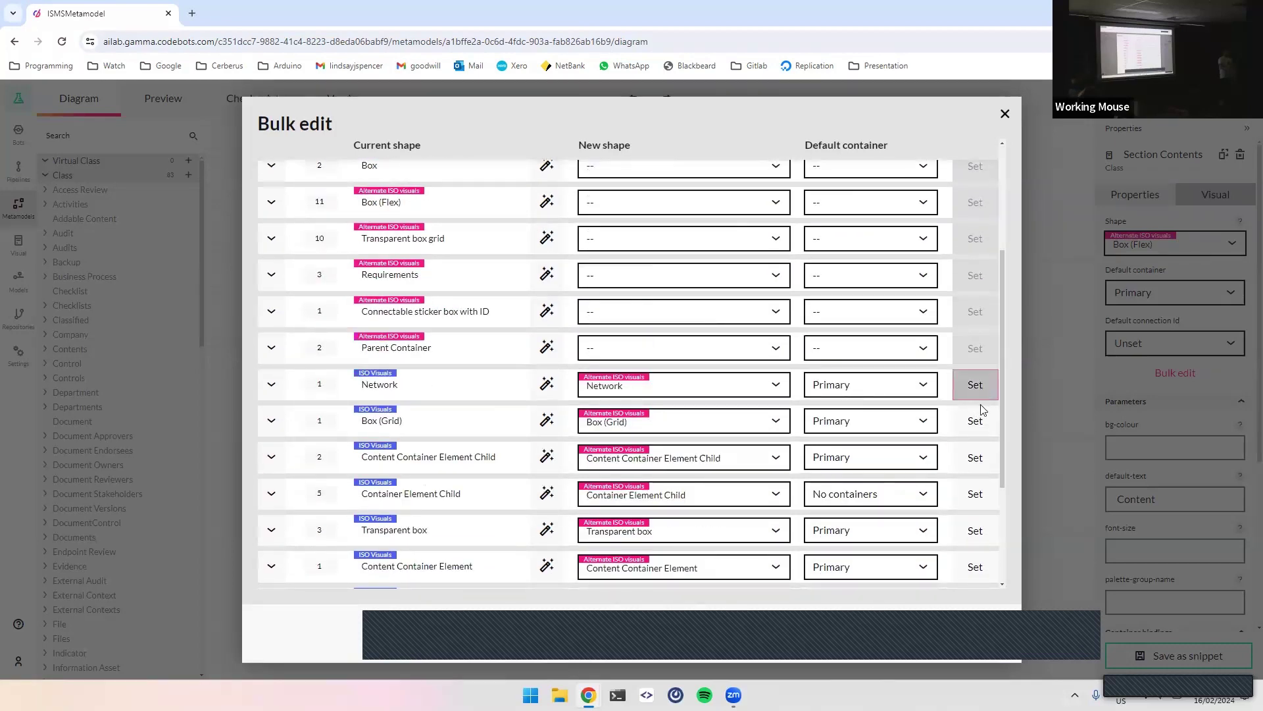
pyautogui.click(975, 384)
pyautogui.click(975, 420)
pyautogui.click(975, 457)
# Apply the Alternate ISO visuals shapes to the remaining entries, from Container Element Child through Container Element, and close the bulk editor
pyautogui.scroll(-3, 975, 399)
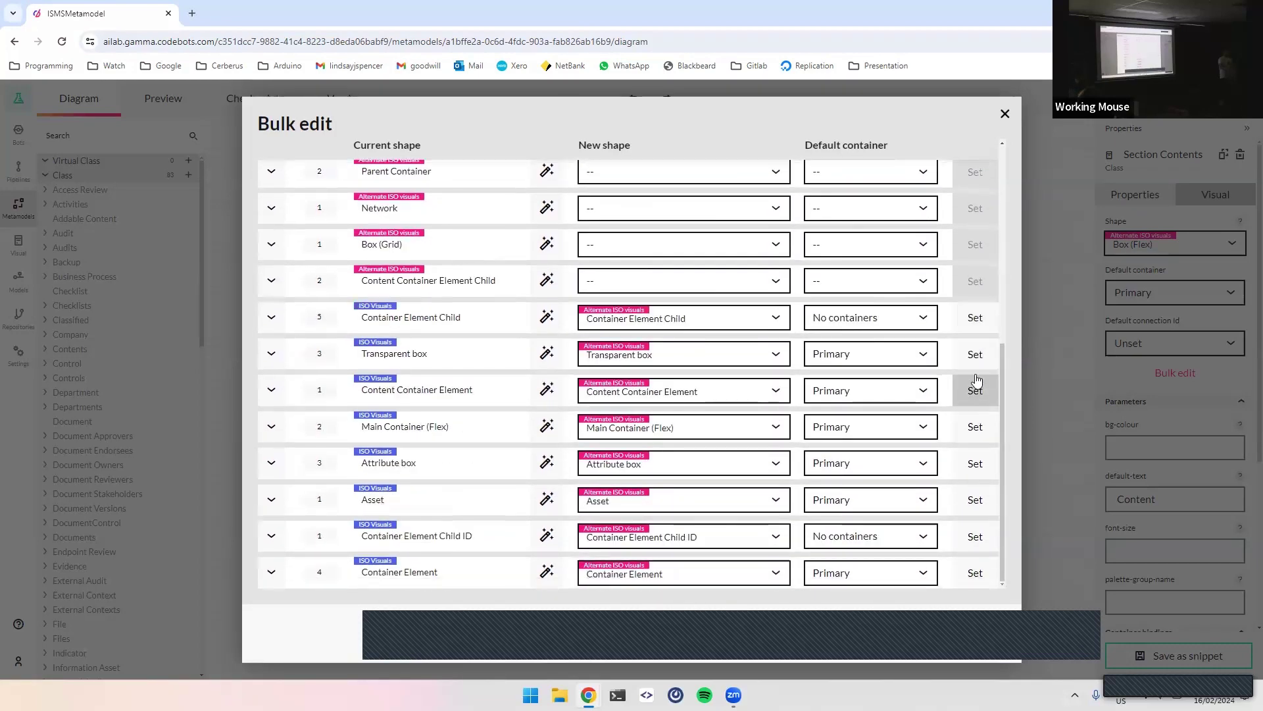
pyautogui.click(974, 320)
pyautogui.click(974, 354)
pyautogui.click(976, 392)
pyautogui.click(977, 428)
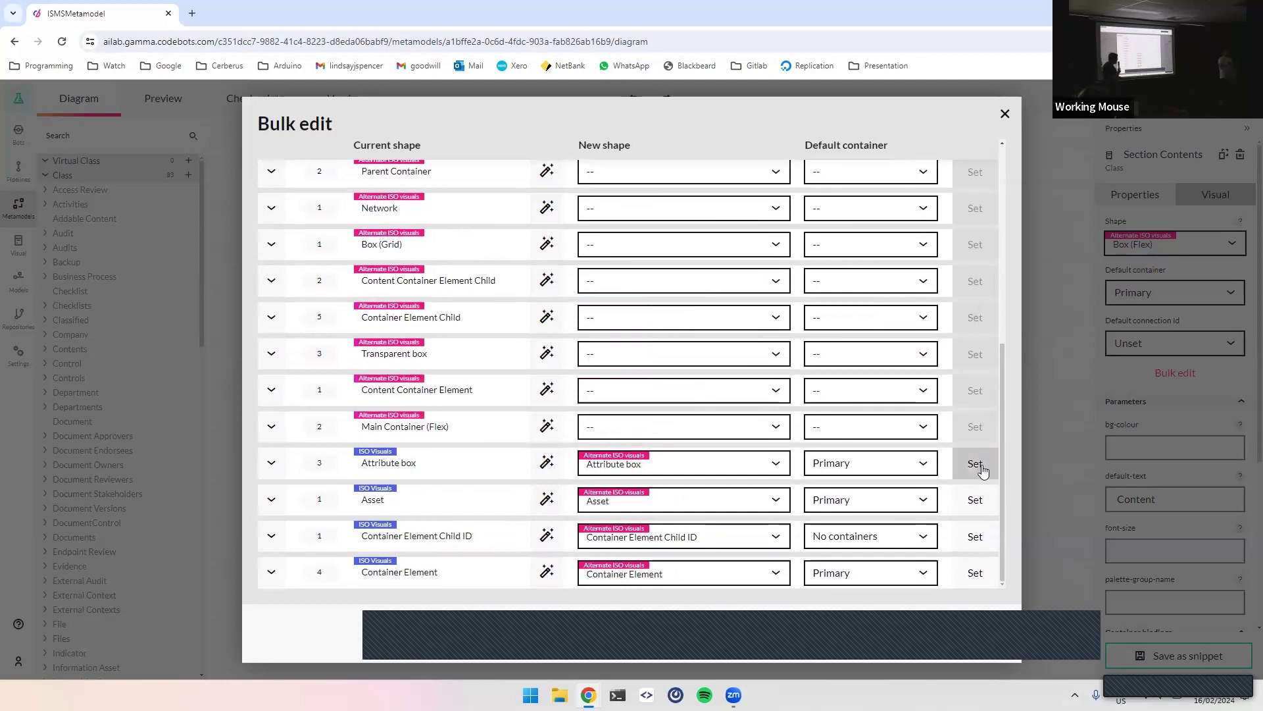
pyautogui.click(976, 464)
pyautogui.click(976, 500)
pyautogui.click(977, 537)
pyautogui.click(976, 574)
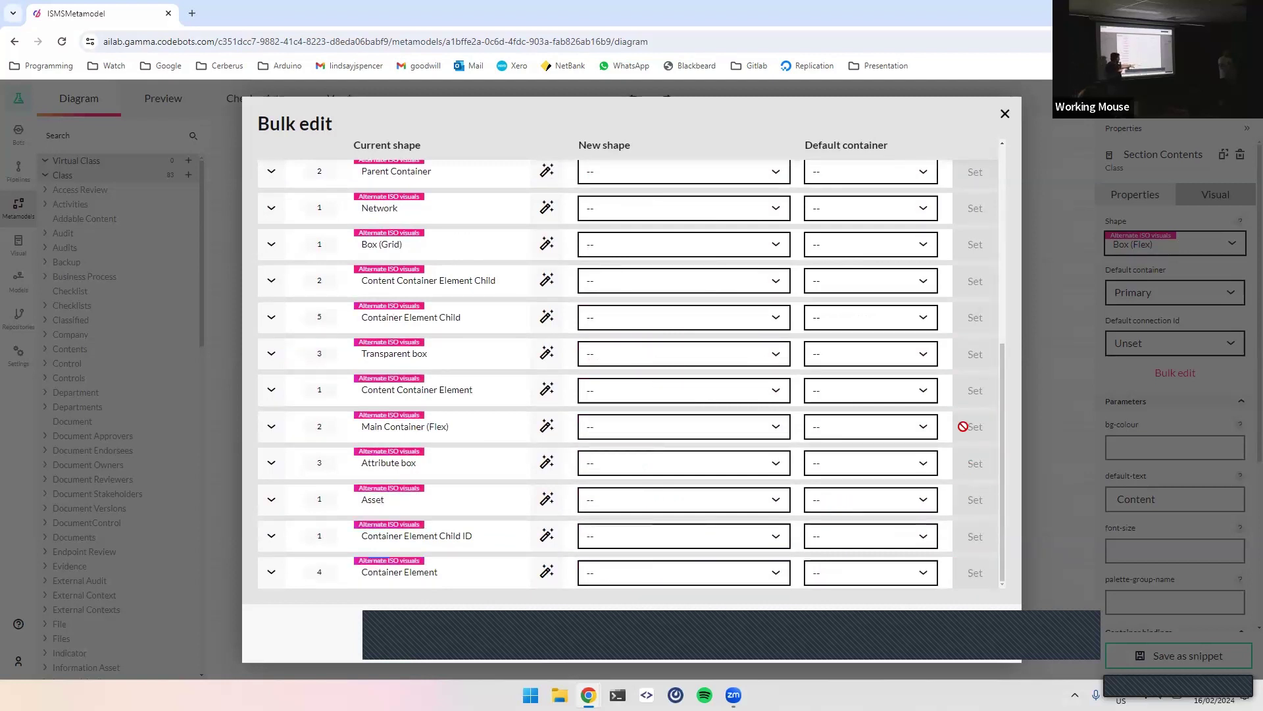
pyautogui.scroll(6, 968, 428)
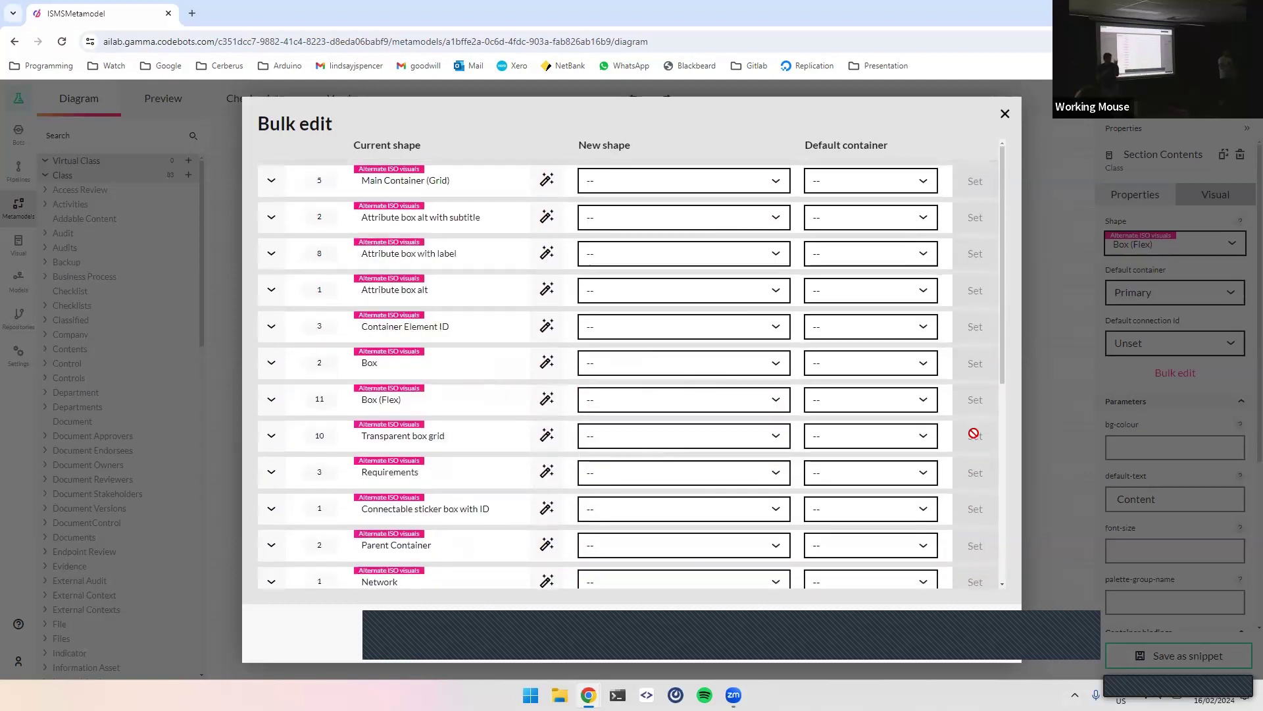
pyautogui.click(978, 643)
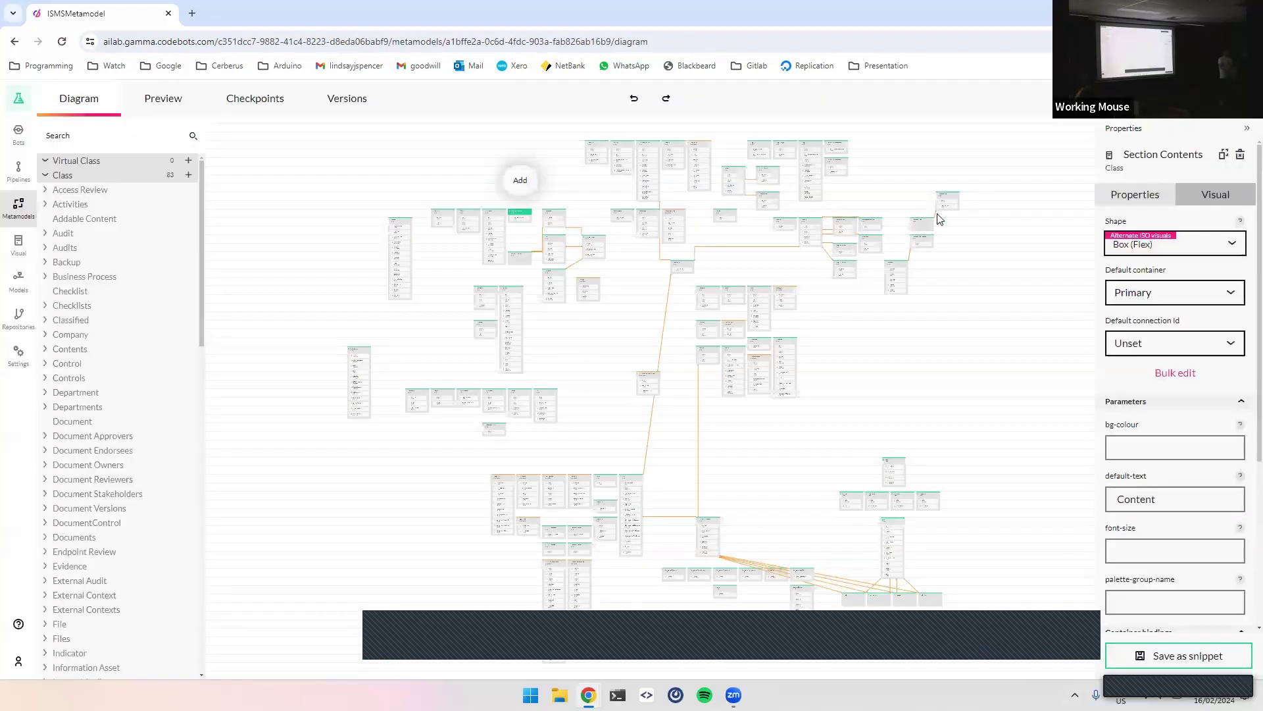
# Inspect the visual shape and bindings of the Technologies, Technology, Audits, Review, Reviews and Metric classes in the diagram
pyautogui.click(1195, 408)
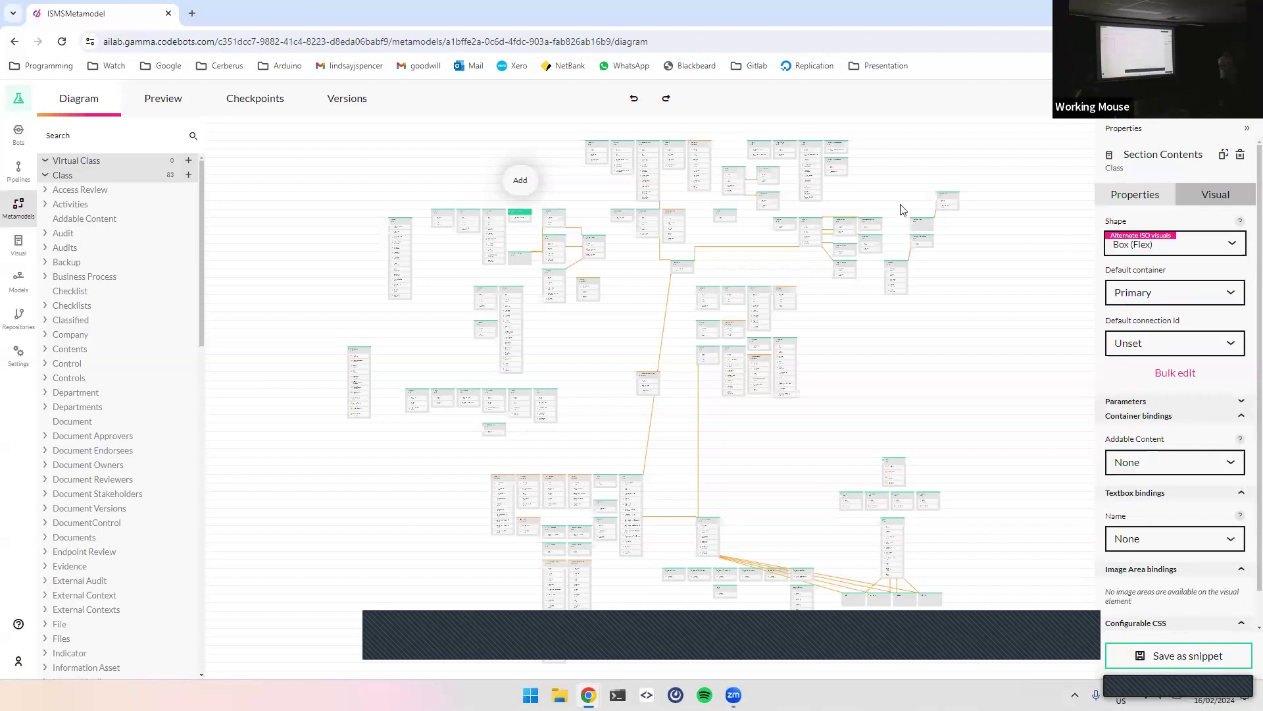
pyautogui.click(626, 215)
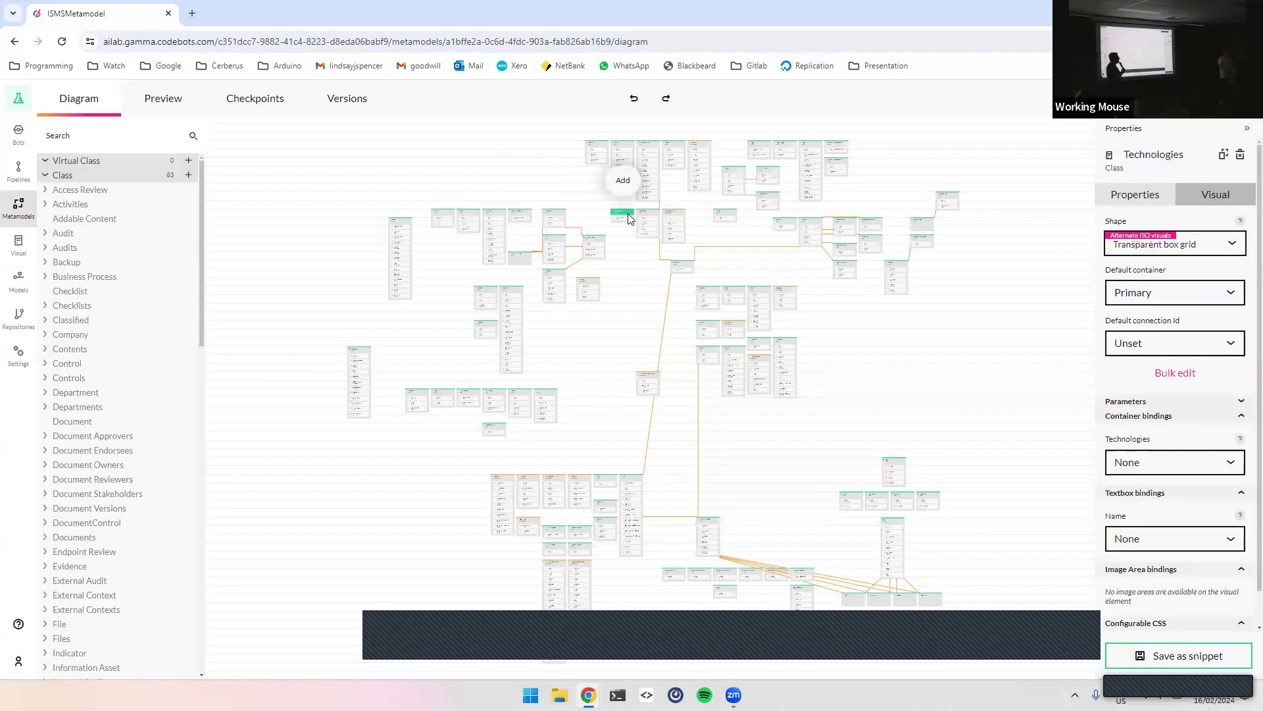
pyautogui.click(647, 215)
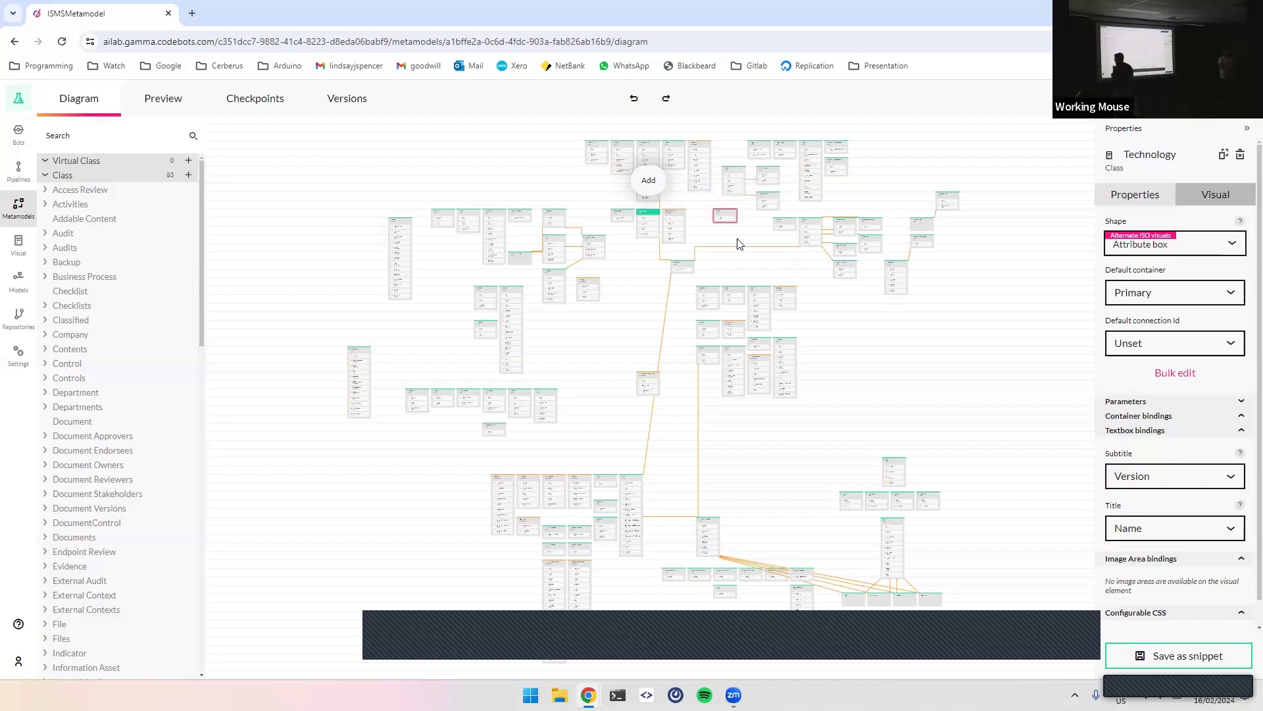
pyautogui.click(724, 215)
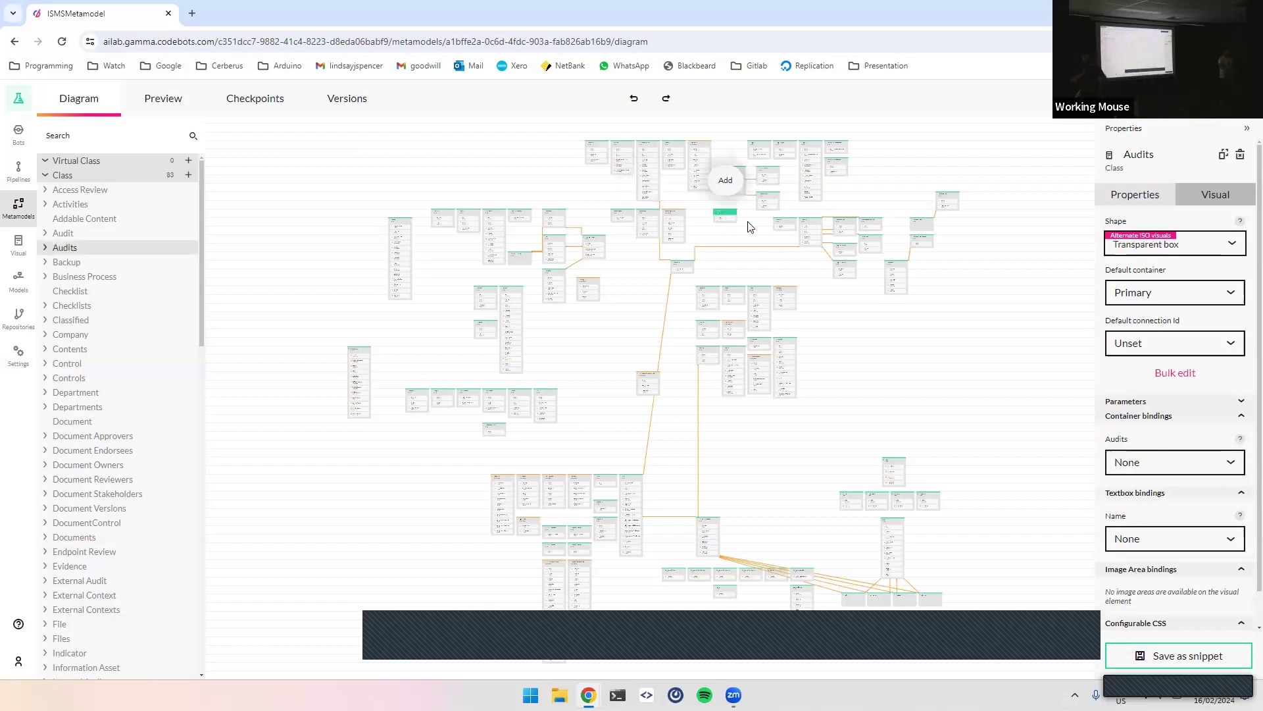
pyautogui.click(809, 228)
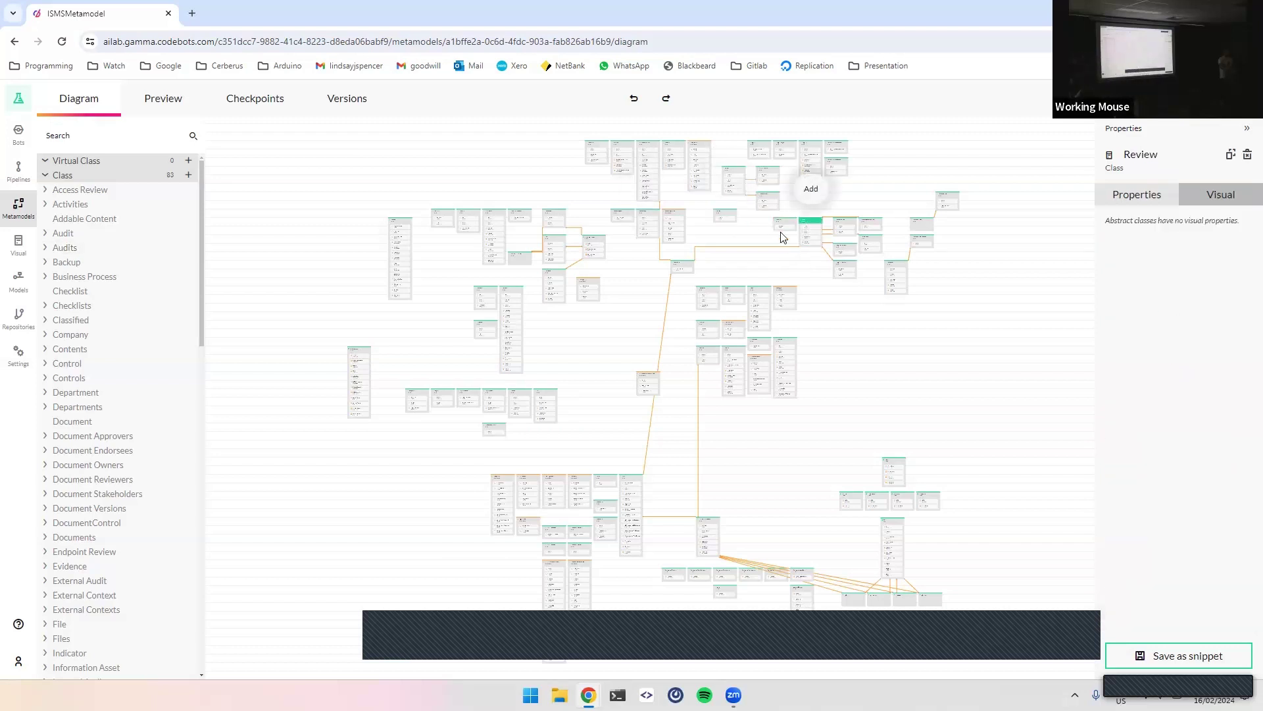
pyautogui.click(789, 225)
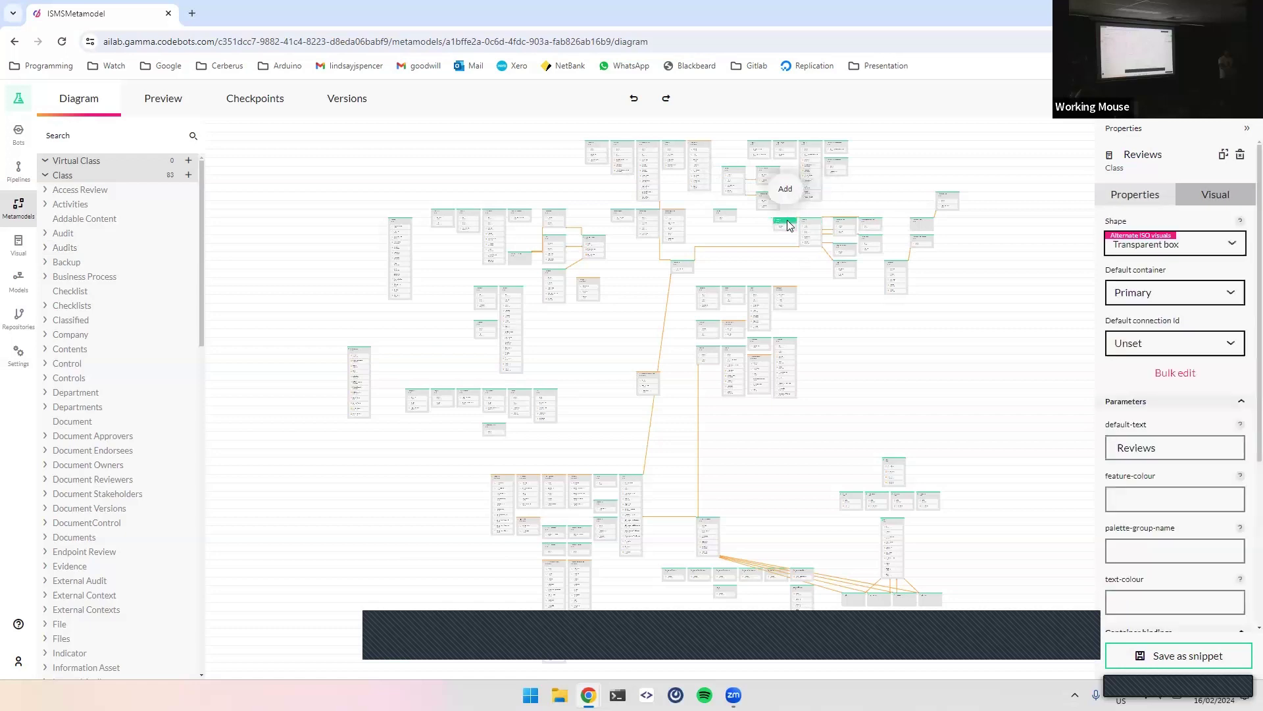
pyautogui.click(1151, 402)
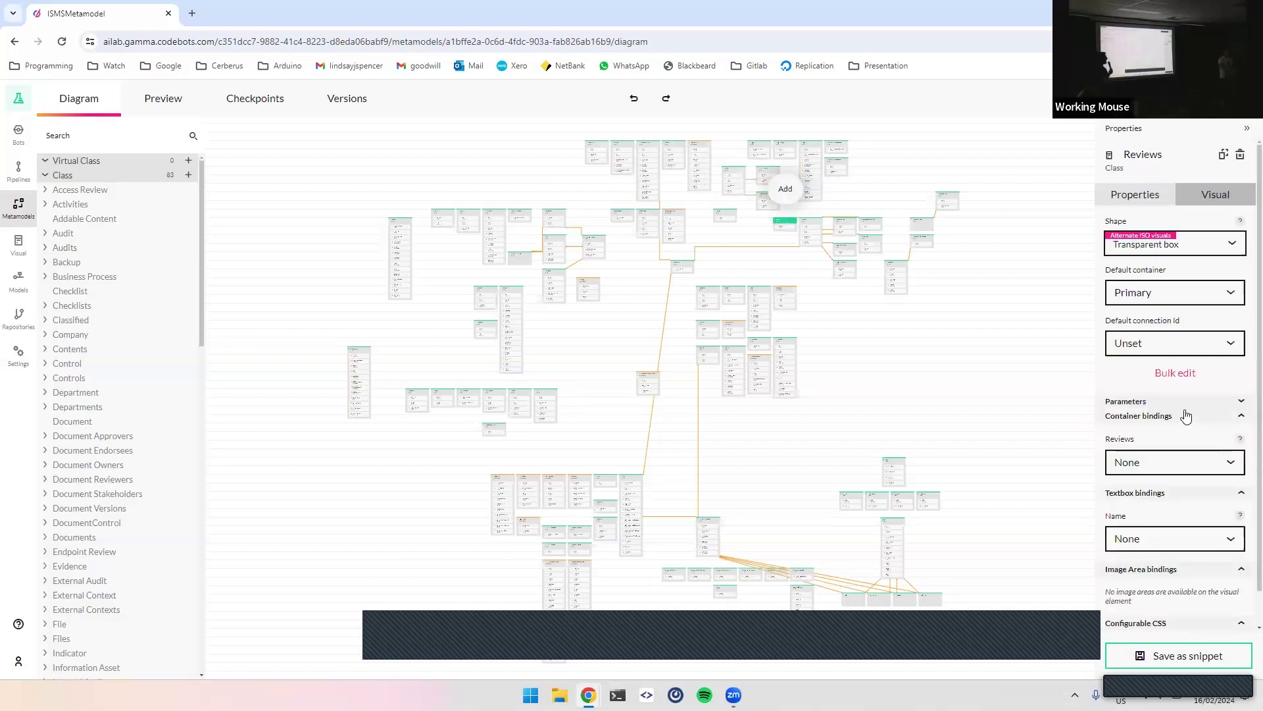
pyautogui.click(735, 355)
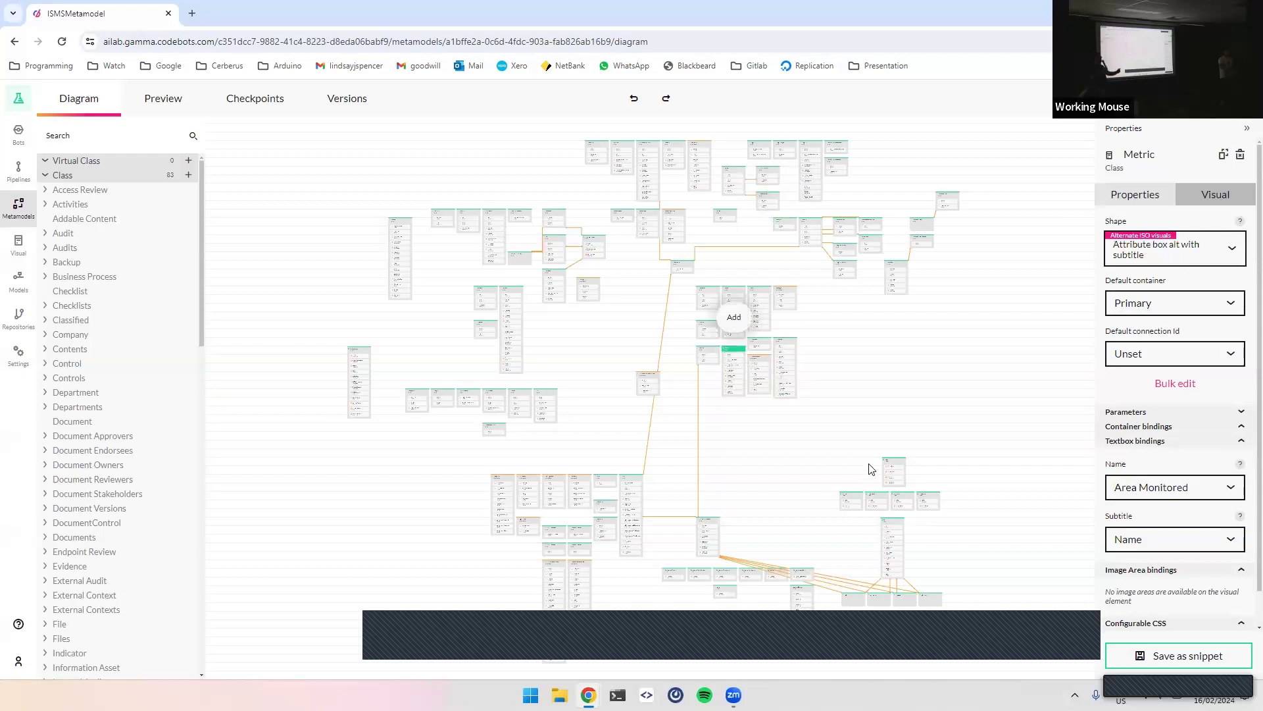
pyautogui.click(881, 380)
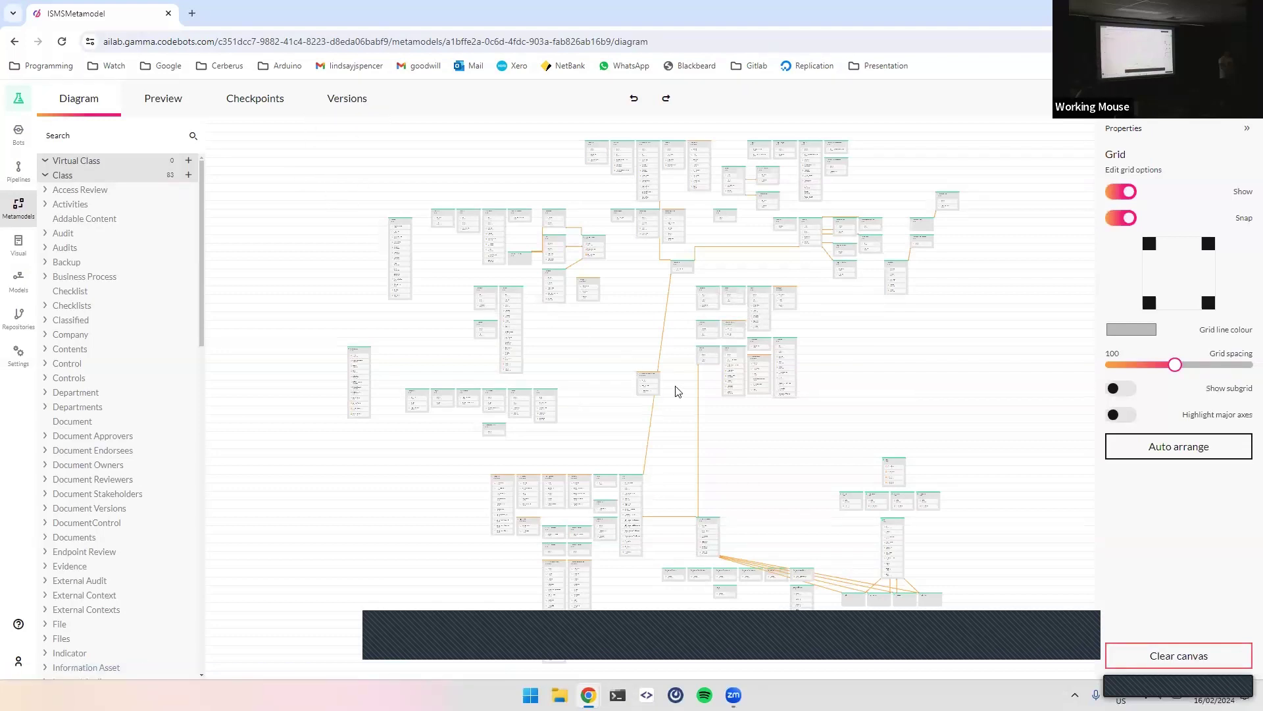
pyautogui.moveTo(546, 396); pyautogui.dragTo(541, 387)
pyautogui.click(289, 238)
# Remove the Alternate ISO visuals library from the metamodel's attached visual libraries
pyautogui.click(369, 107)
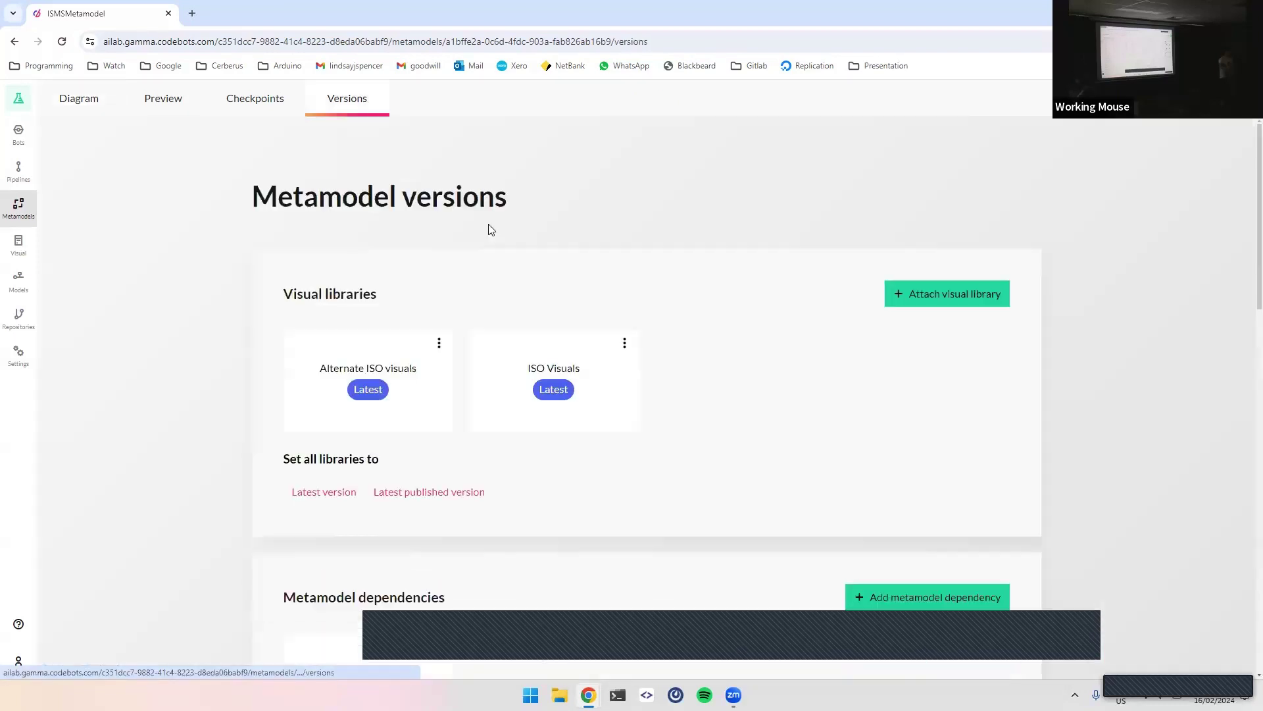
pyautogui.click(439, 342)
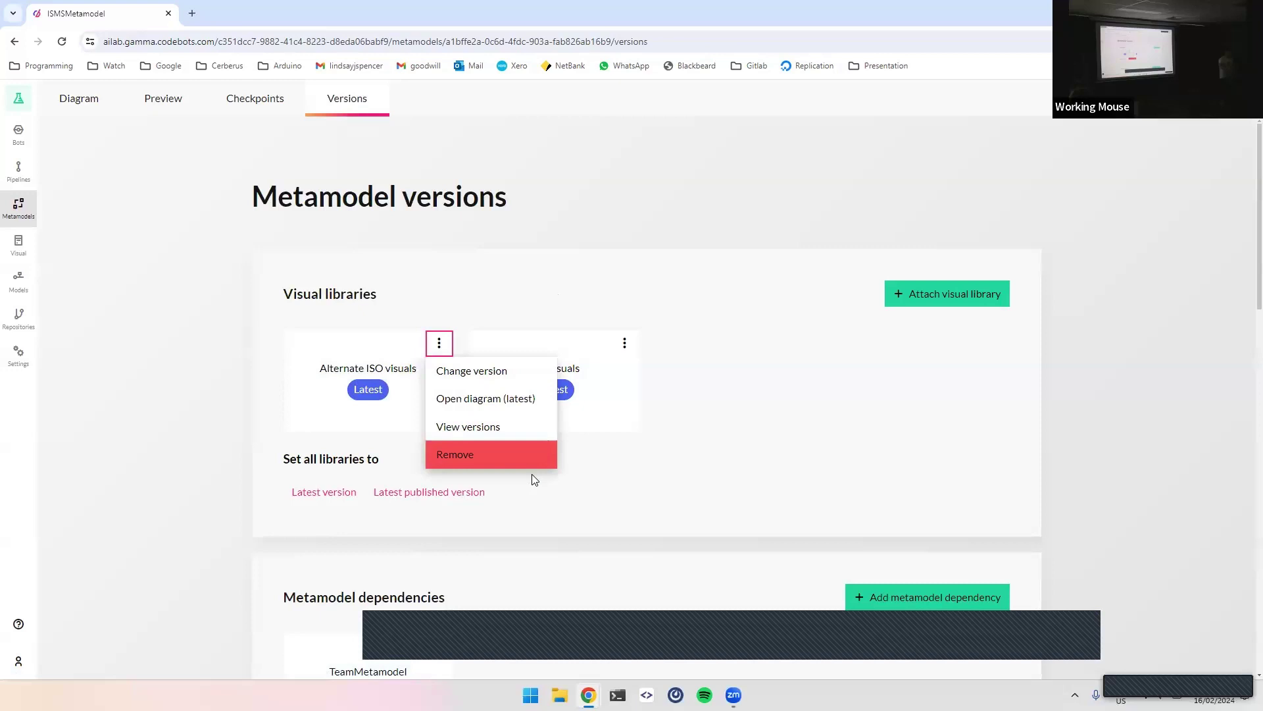
pyautogui.click(477, 454)
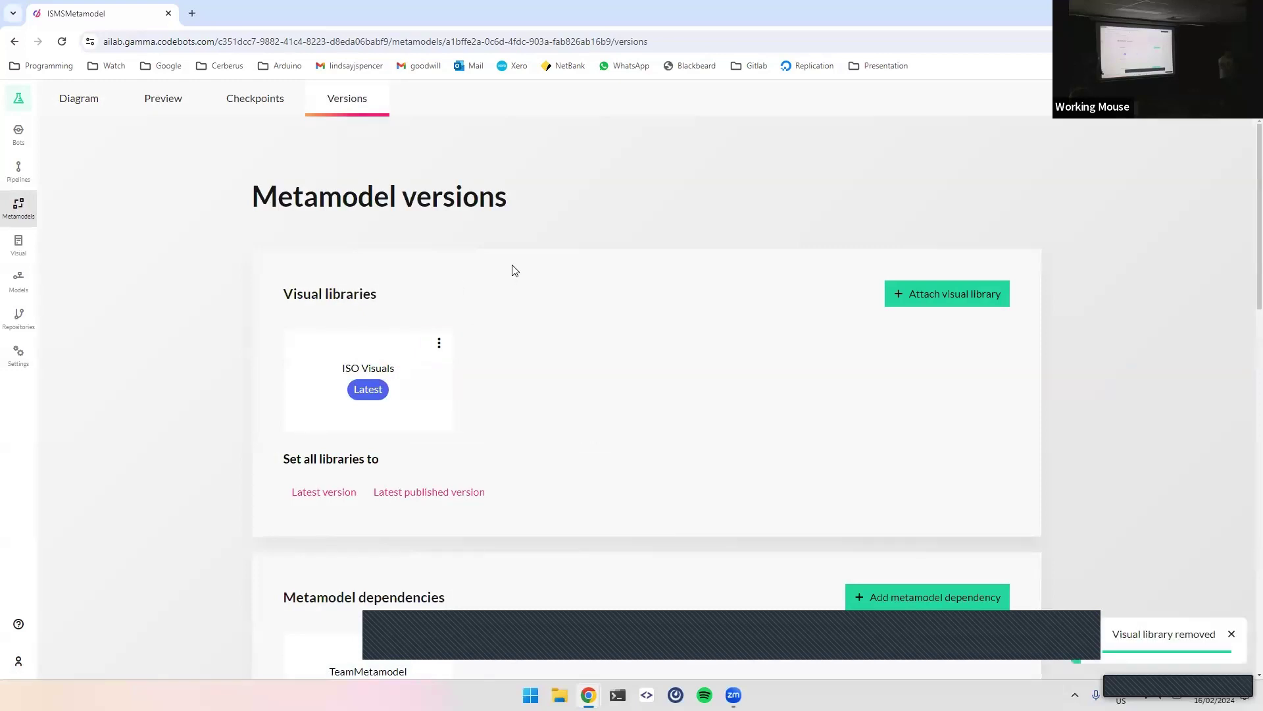
# Return to the metamodel diagram and examine the Paragraph class's visual settings
pyautogui.click(80, 104)
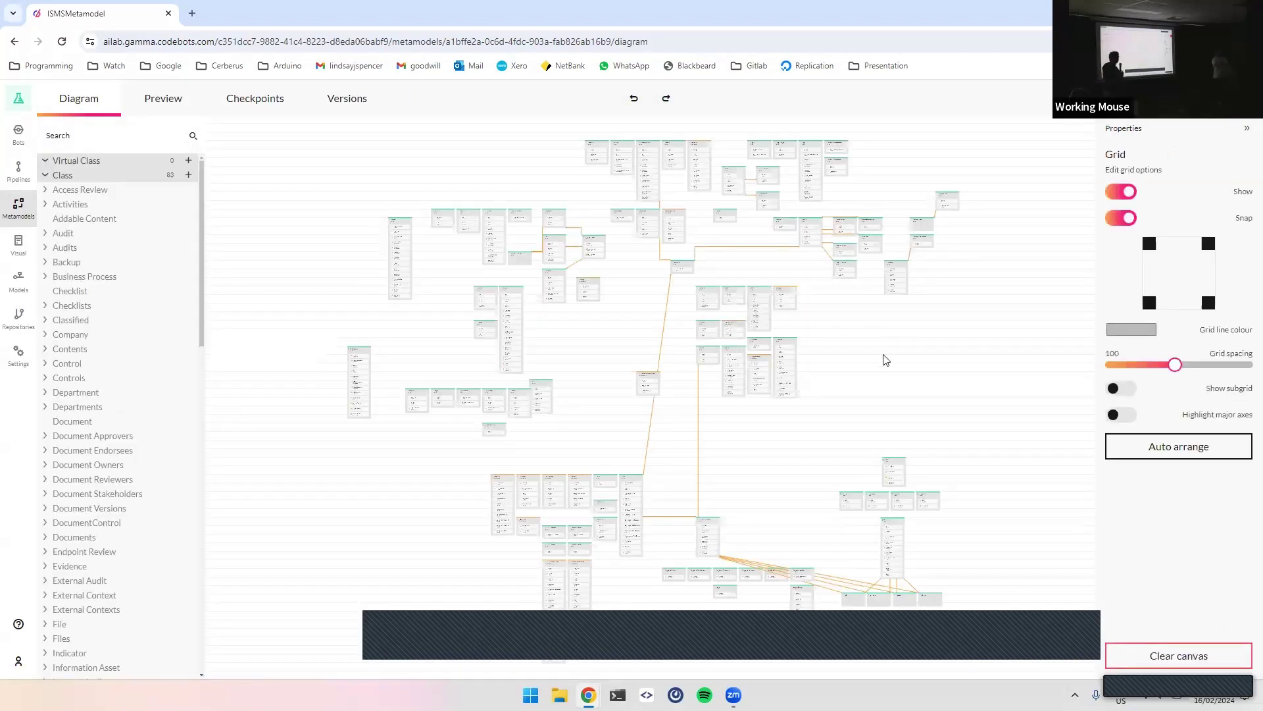
pyautogui.click(554, 211)
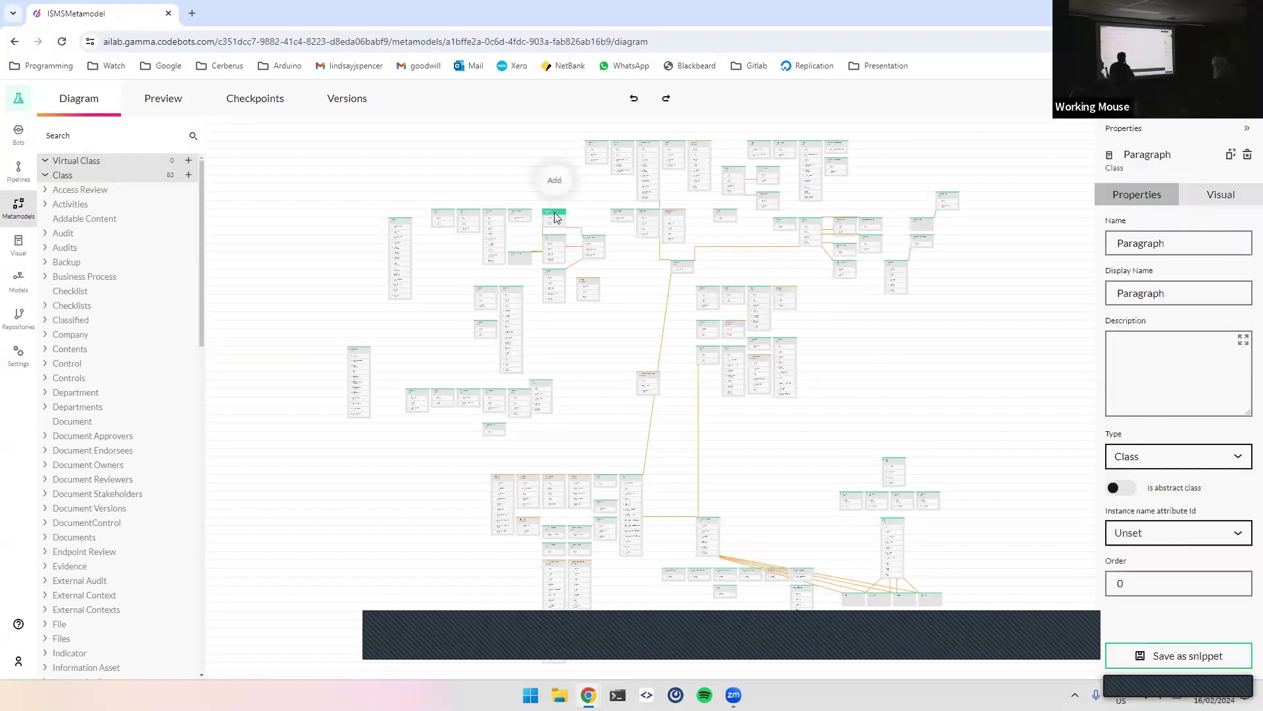
pyautogui.click(1227, 200)
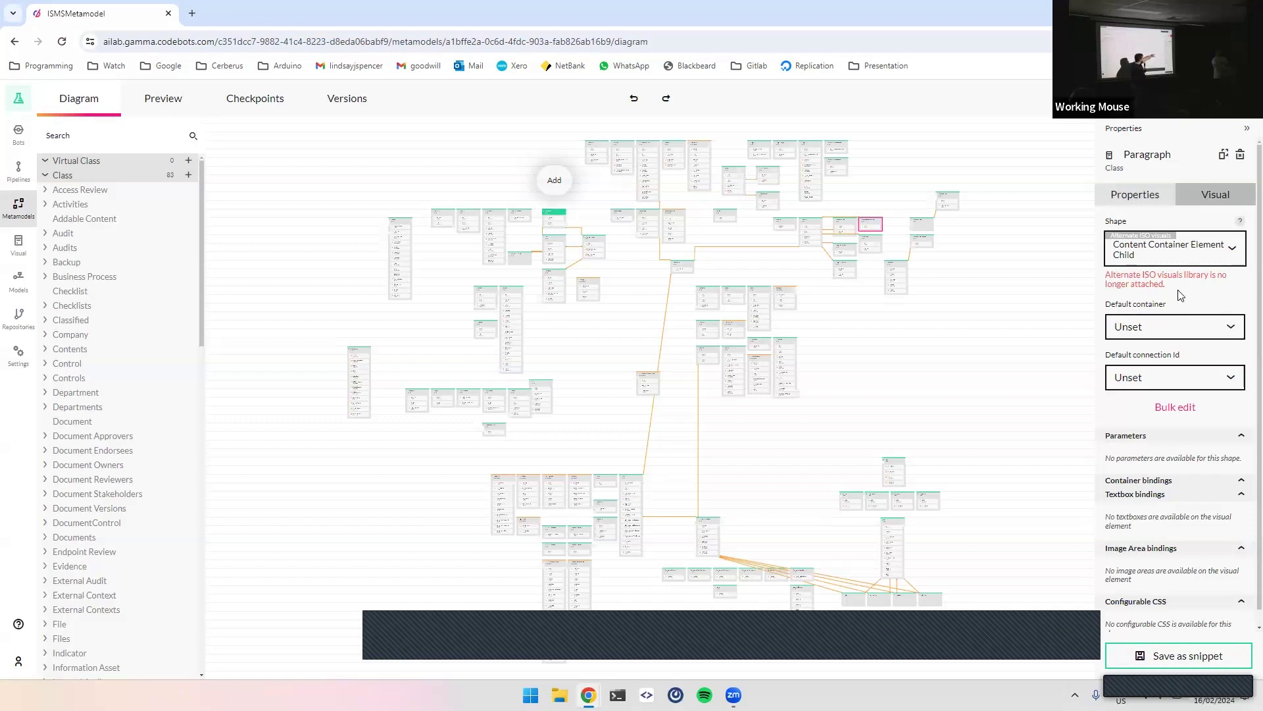
# Open the bulk shape editor and autofill the best-guess ISO Visuals replacements for Main Container (Grid) through Box
pyautogui.click(1175, 408)
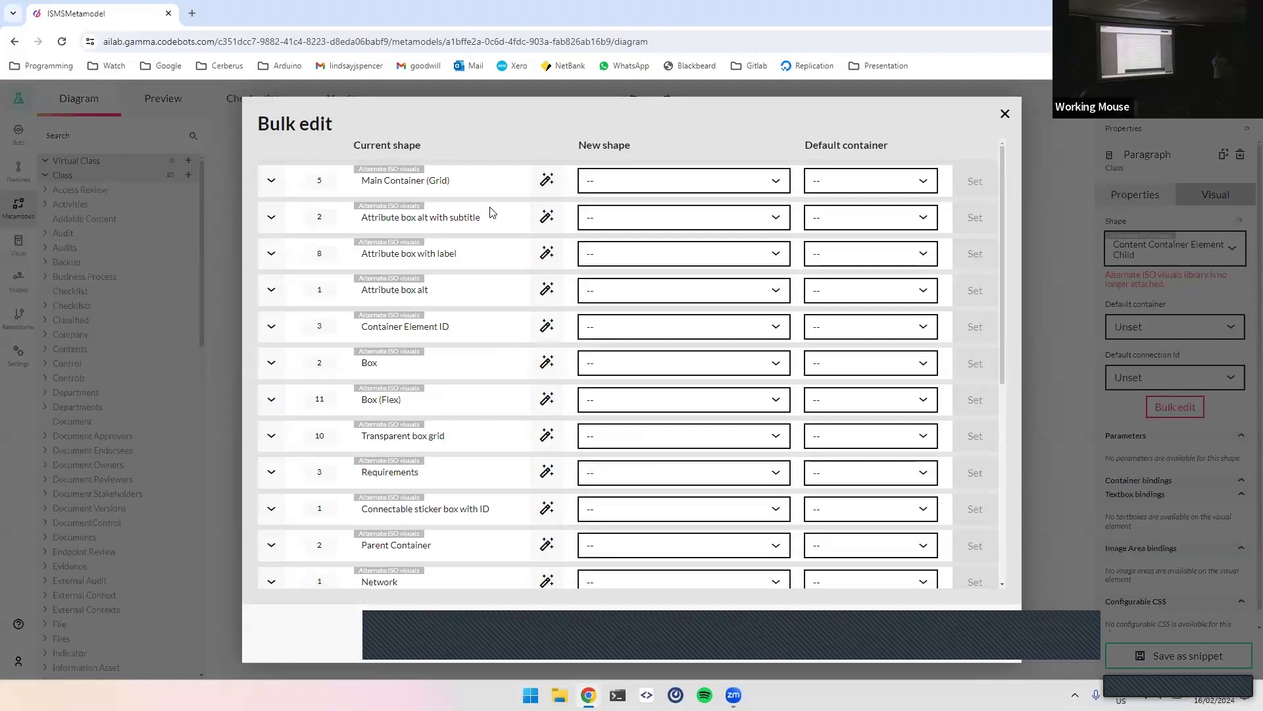
pyautogui.click(547, 180)
pyautogui.click(547, 216)
pyautogui.click(546, 252)
pyautogui.click(546, 290)
pyautogui.click(547, 327)
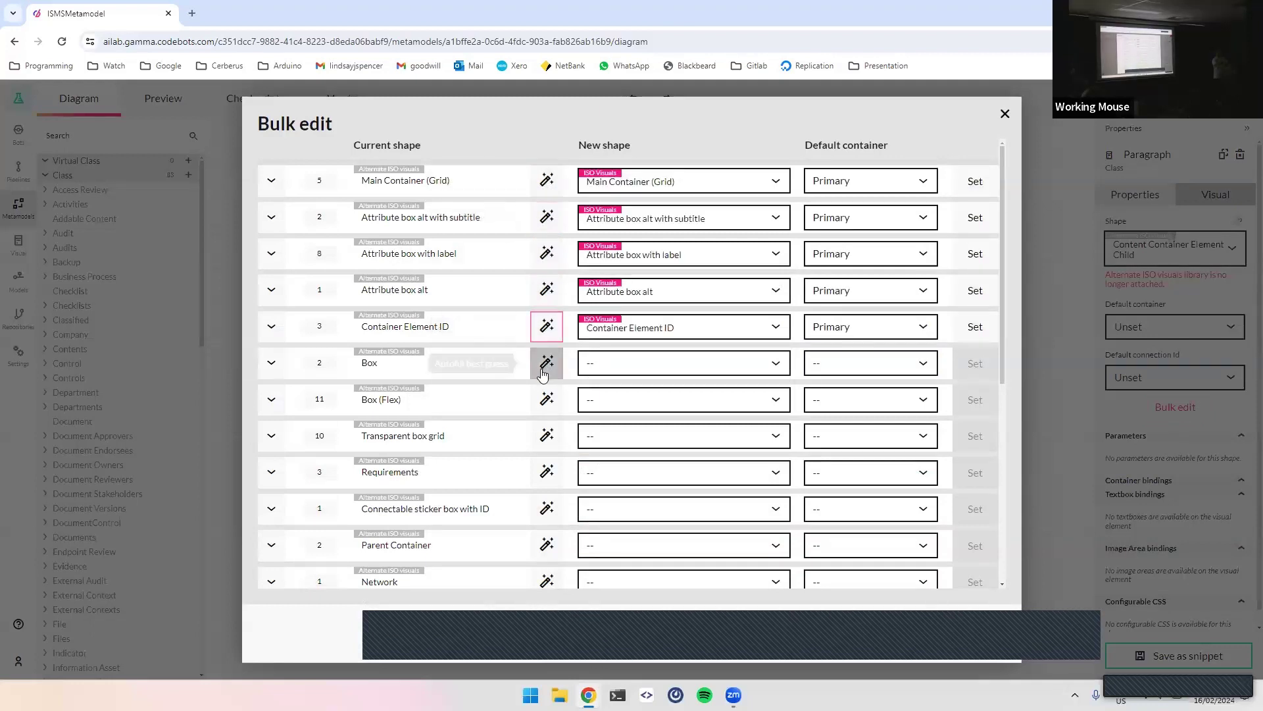
pyautogui.click(546, 362)
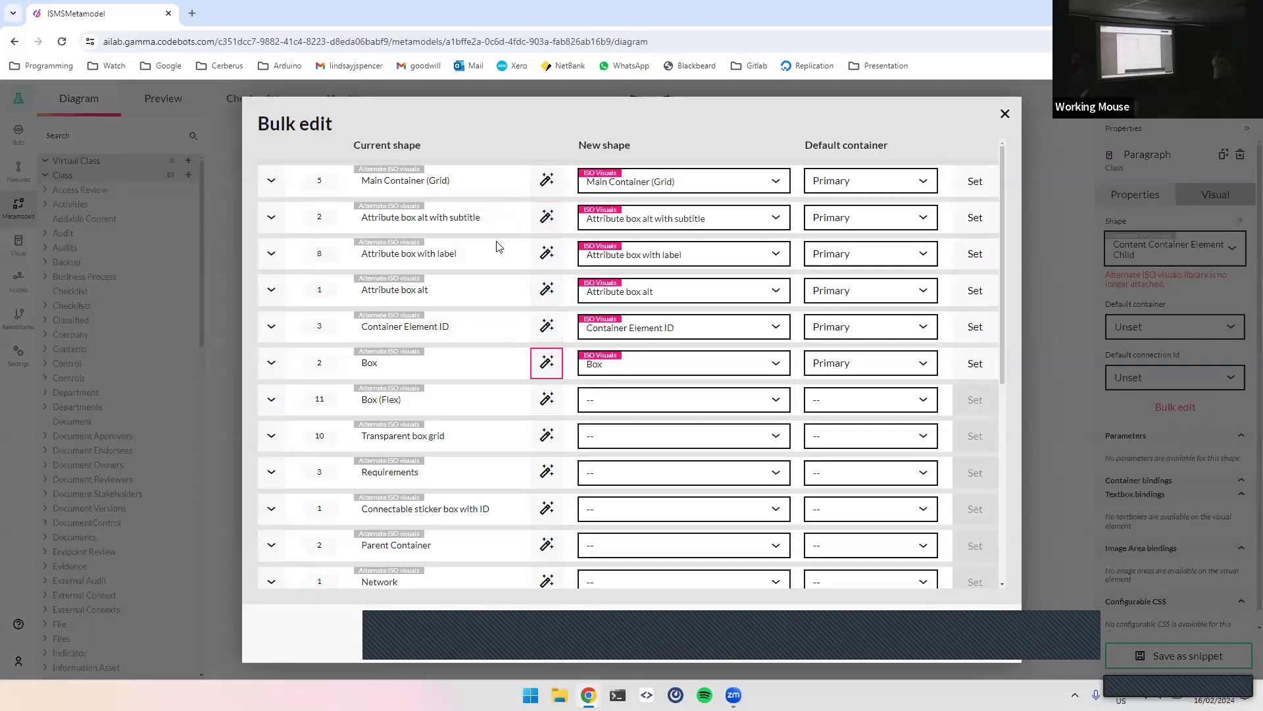
# Apply the chosen ISO Visuals shapes to every entry from Main Container (Grid) through Box
pyautogui.click(975, 181)
pyautogui.click(975, 217)
pyautogui.click(975, 253)
pyautogui.click(975, 290)
pyautogui.click(975, 327)
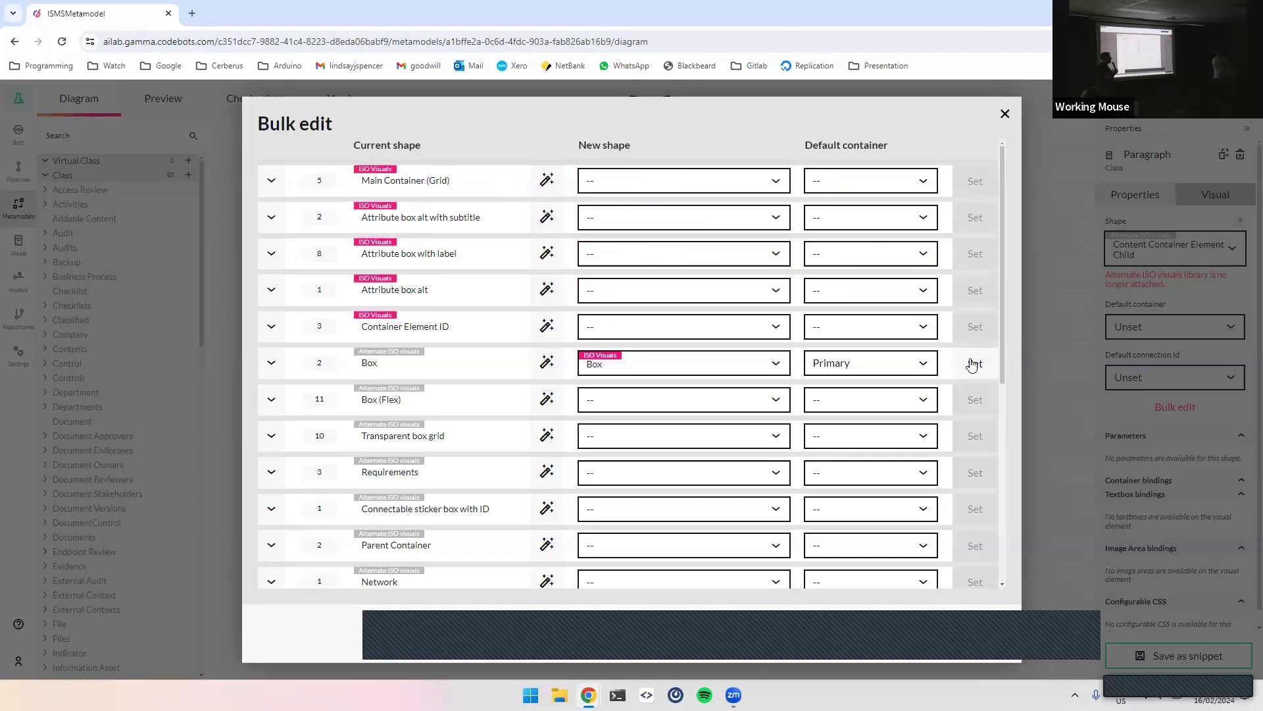
pyautogui.click(975, 363)
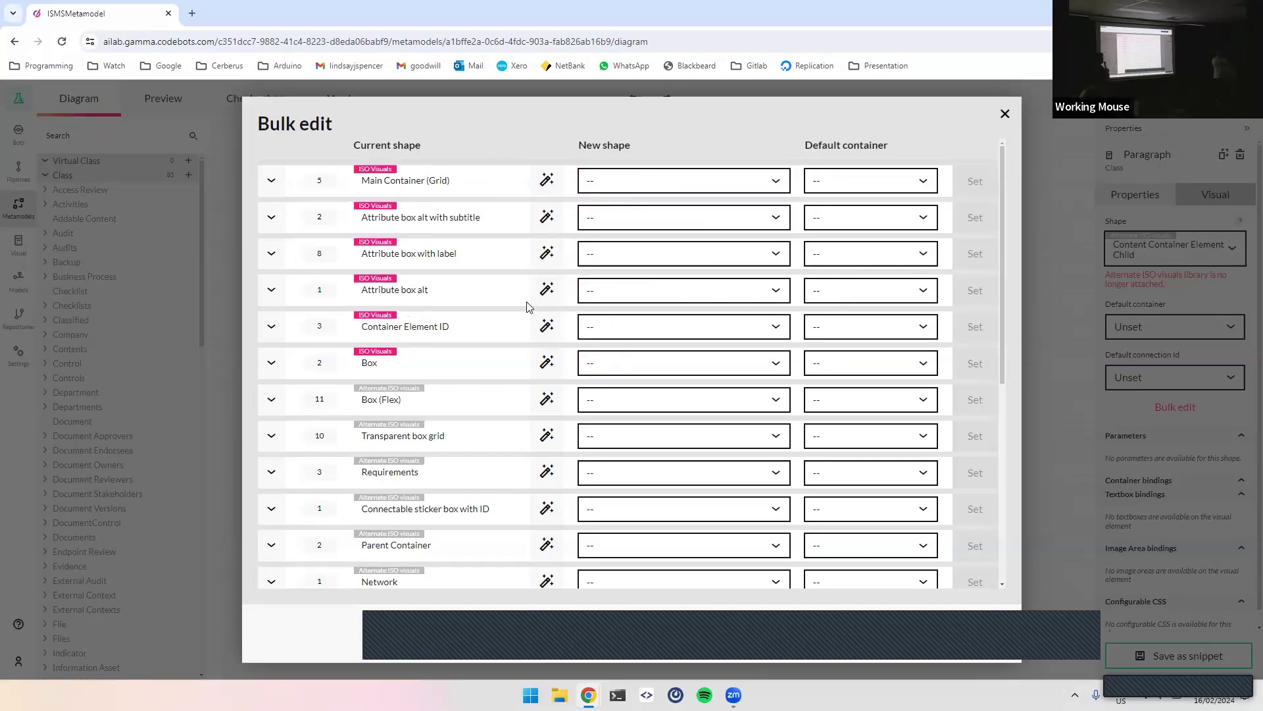
# Autofill and apply the ISO Visuals replacements for Content Container Element and Main Container (Flex), and close the bulk editor
pyautogui.scroll(-5, 546, 414)
pyautogui.click(547, 390)
pyautogui.click(546, 427)
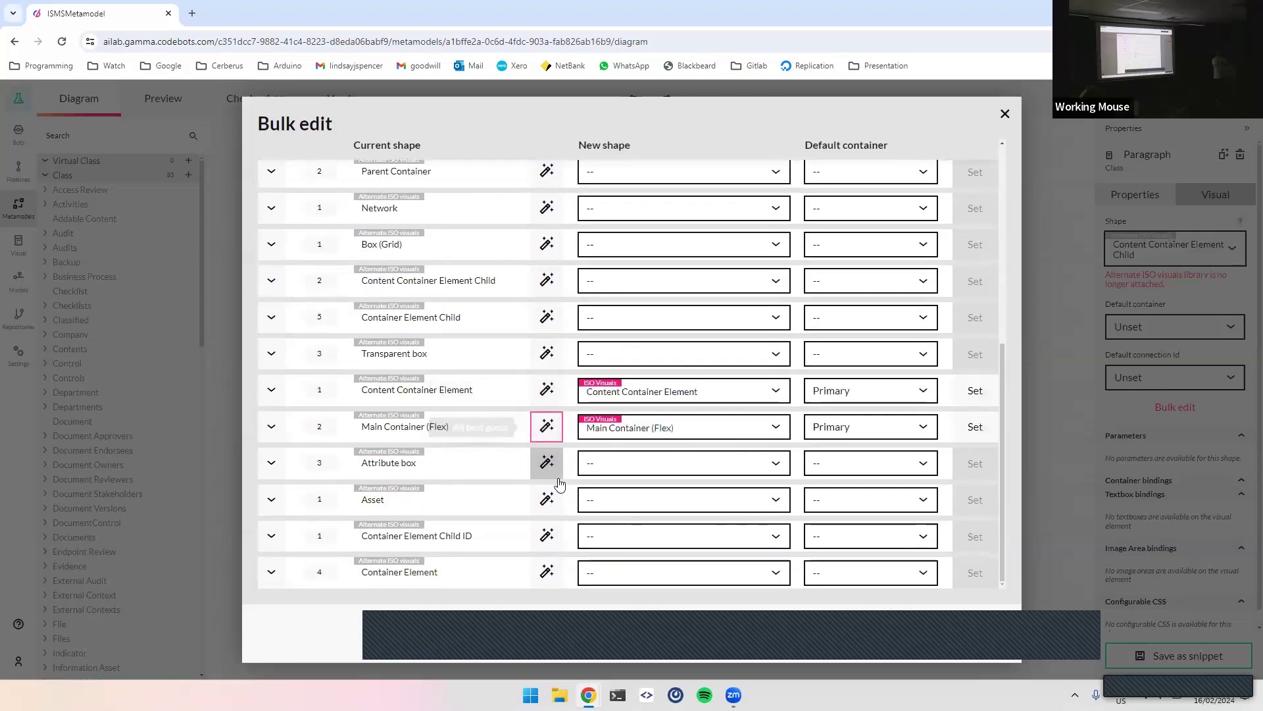
pyautogui.click(974, 392)
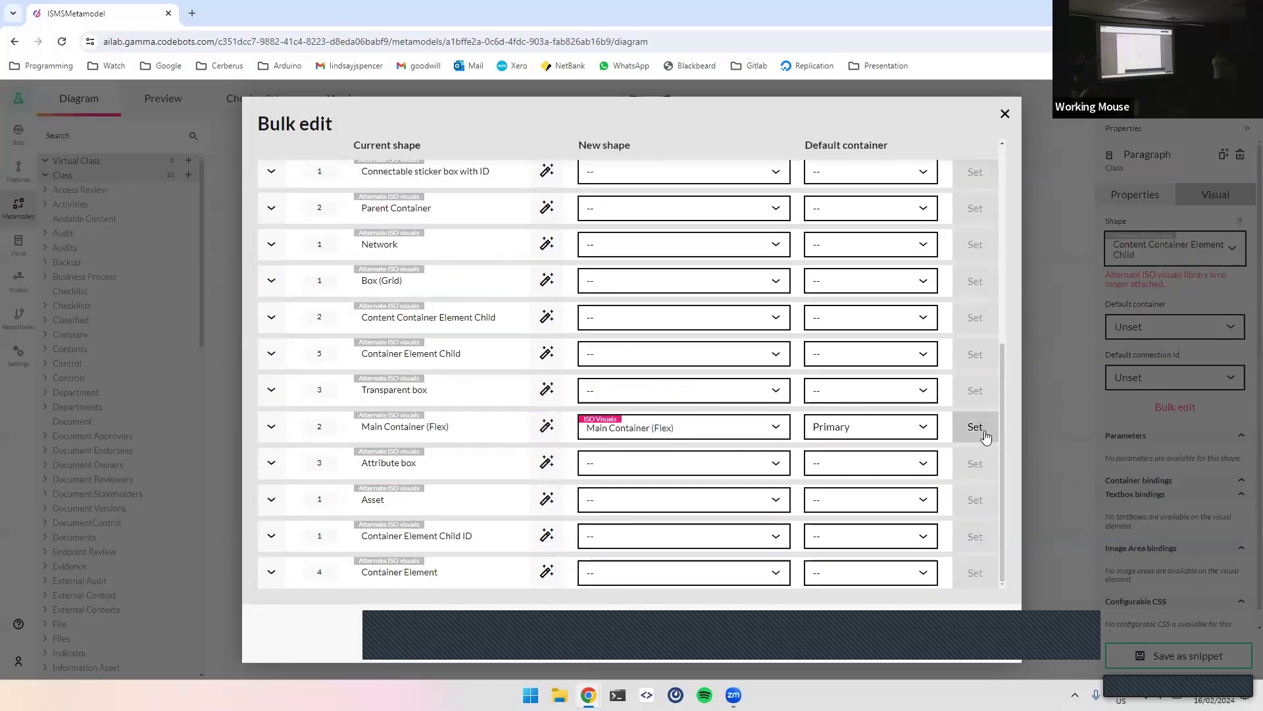
pyautogui.click(975, 427)
pyautogui.scroll(5, 559, 392)
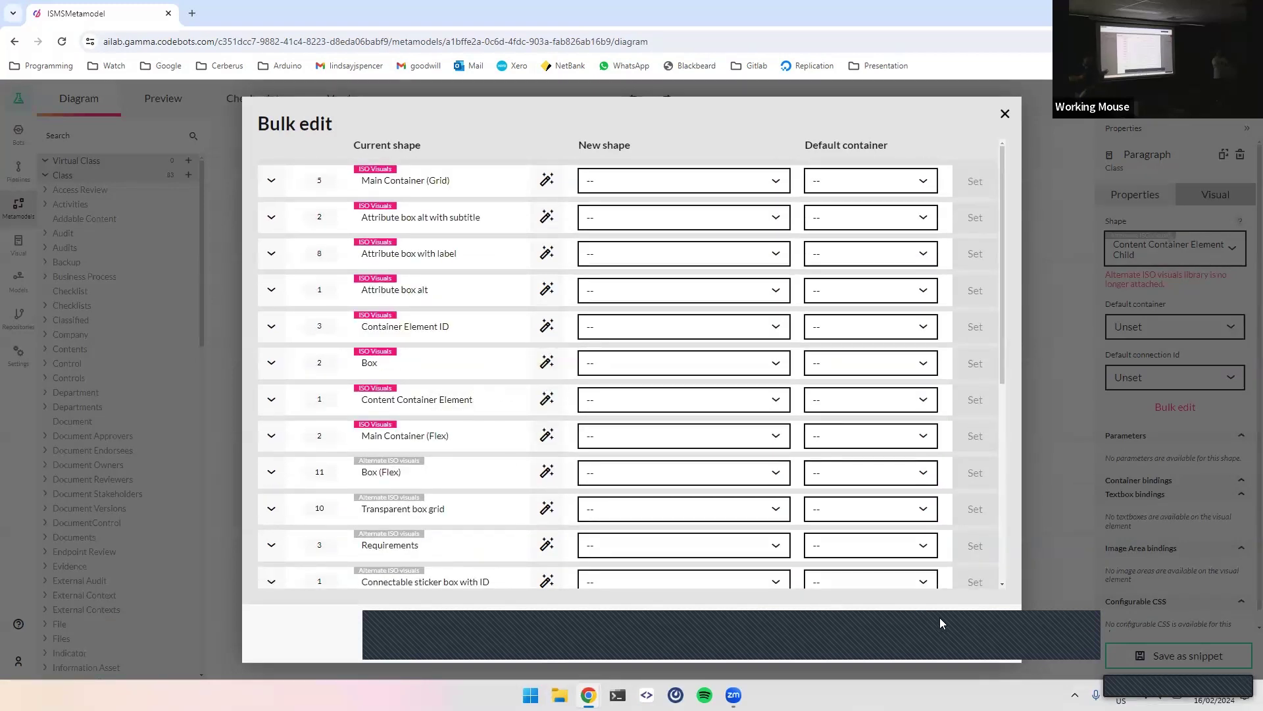
pyautogui.click(1006, 641)
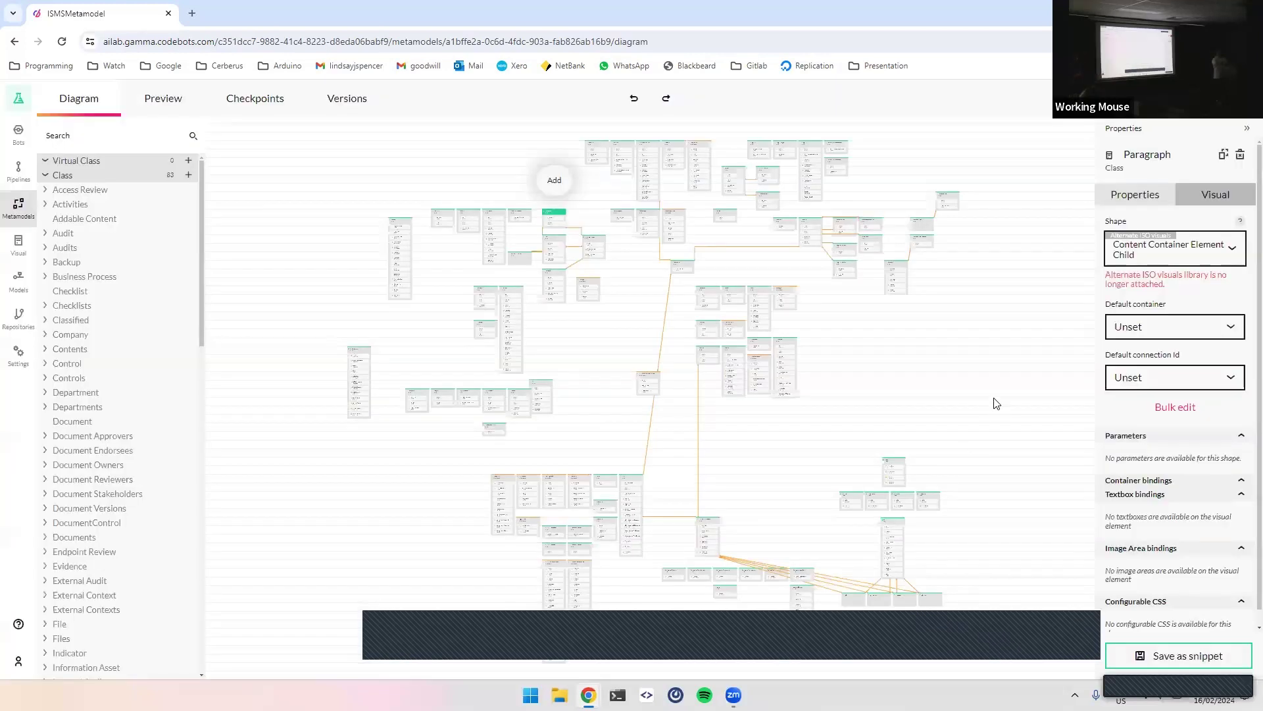
pyautogui.click(990, 351)
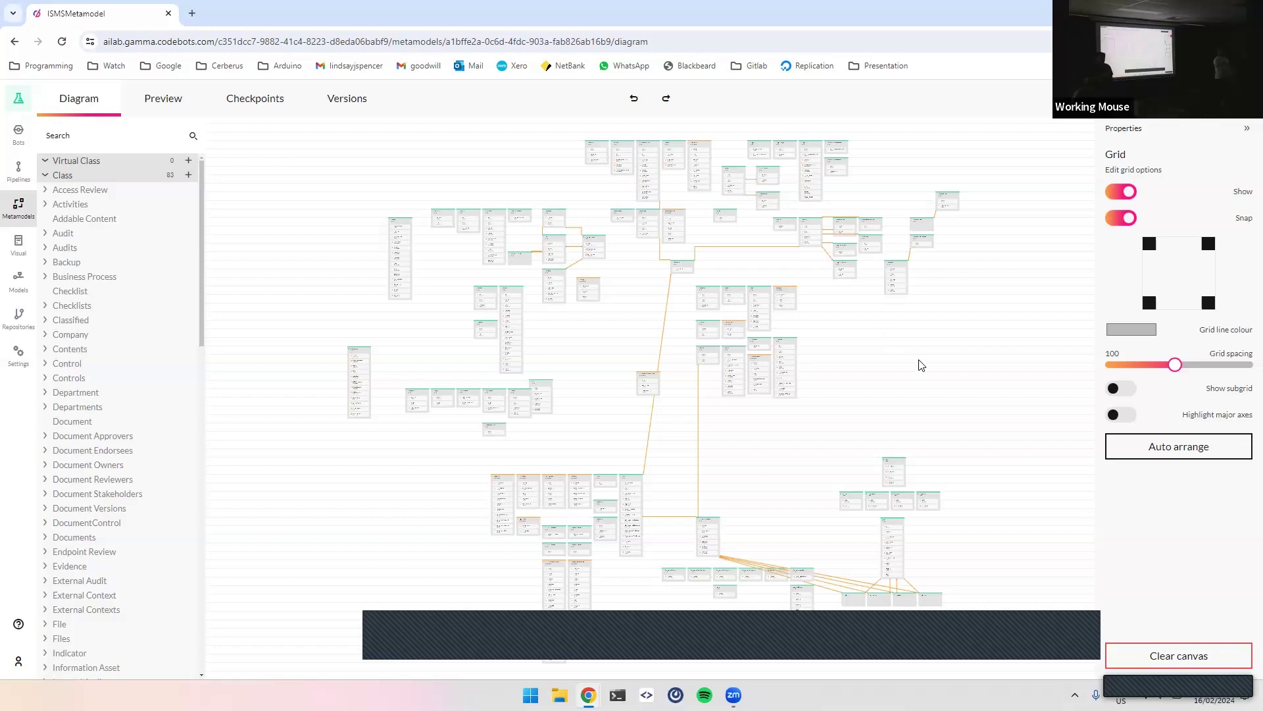
pyautogui.moveTo(914, 349); pyautogui.dragTo(893, 347)
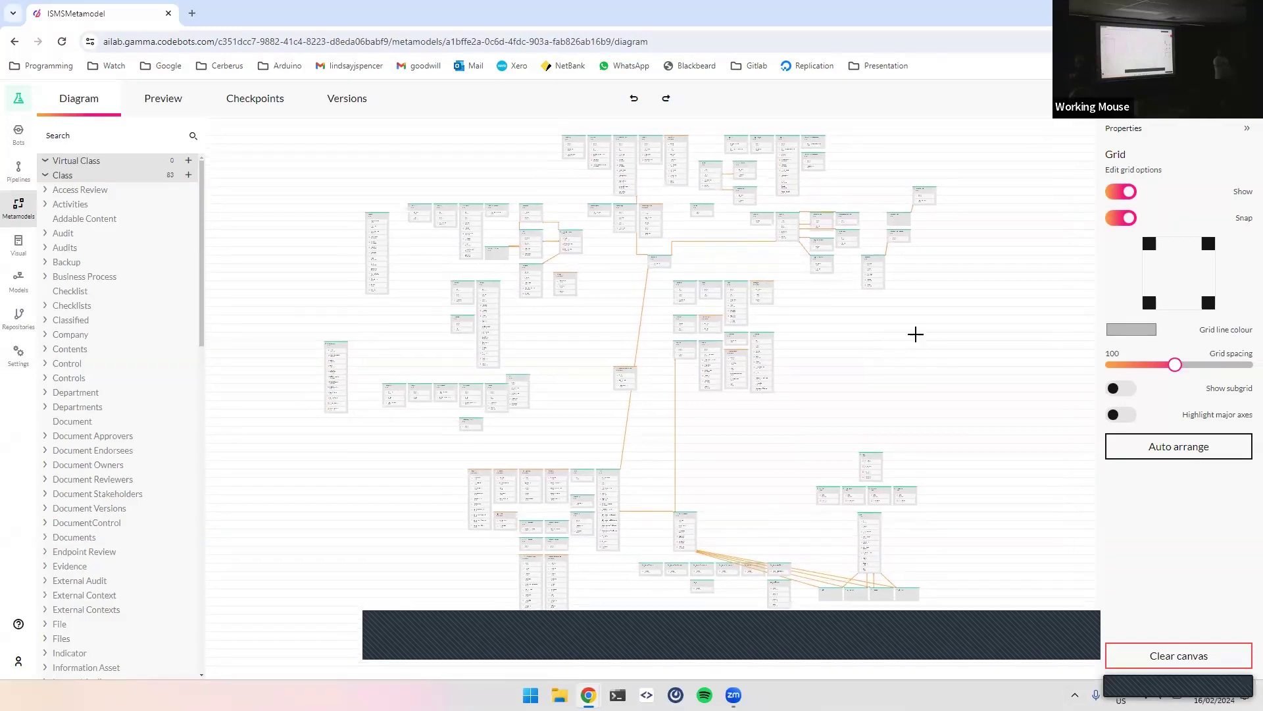
pyautogui.rightClick(1000, 307)
pyautogui.click(980, 317)
# Switch to the bookmarked Metamodel x Visual Library file in Figma and look over its screen designs
pyautogui.click(893, 71)
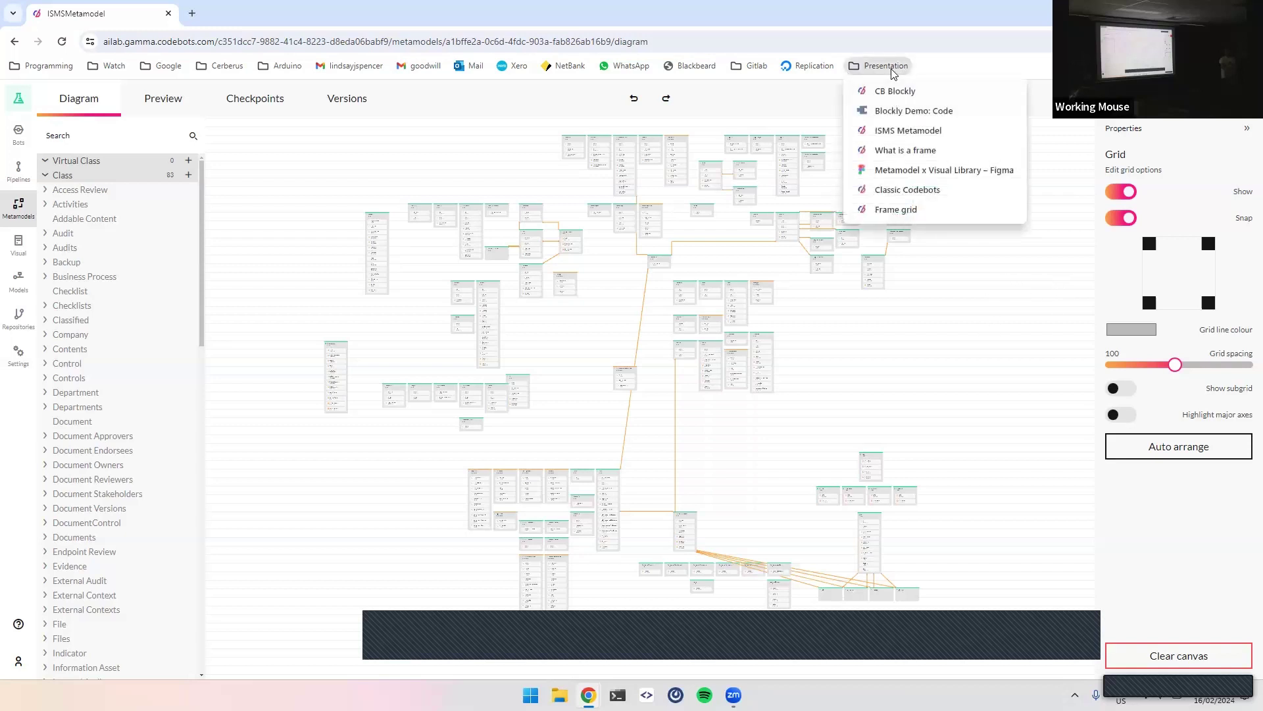
pyautogui.click(982, 173)
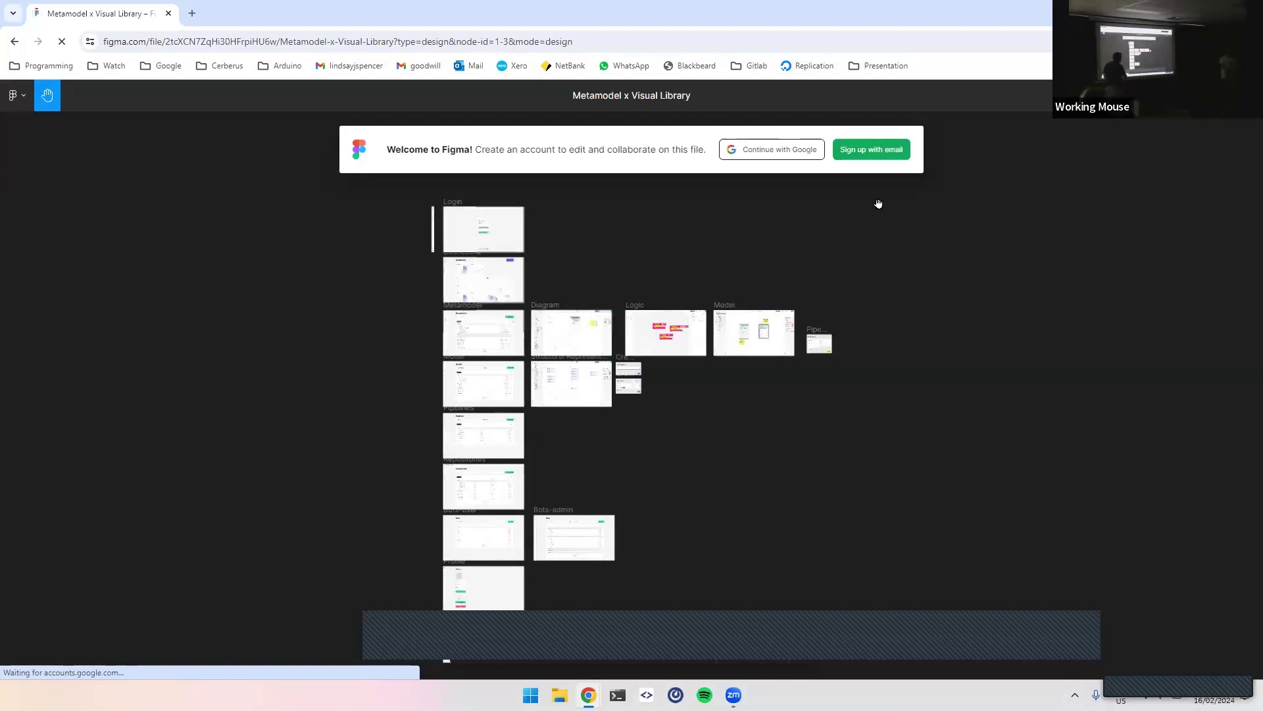
pyautogui.scroll(2, 570, 290)
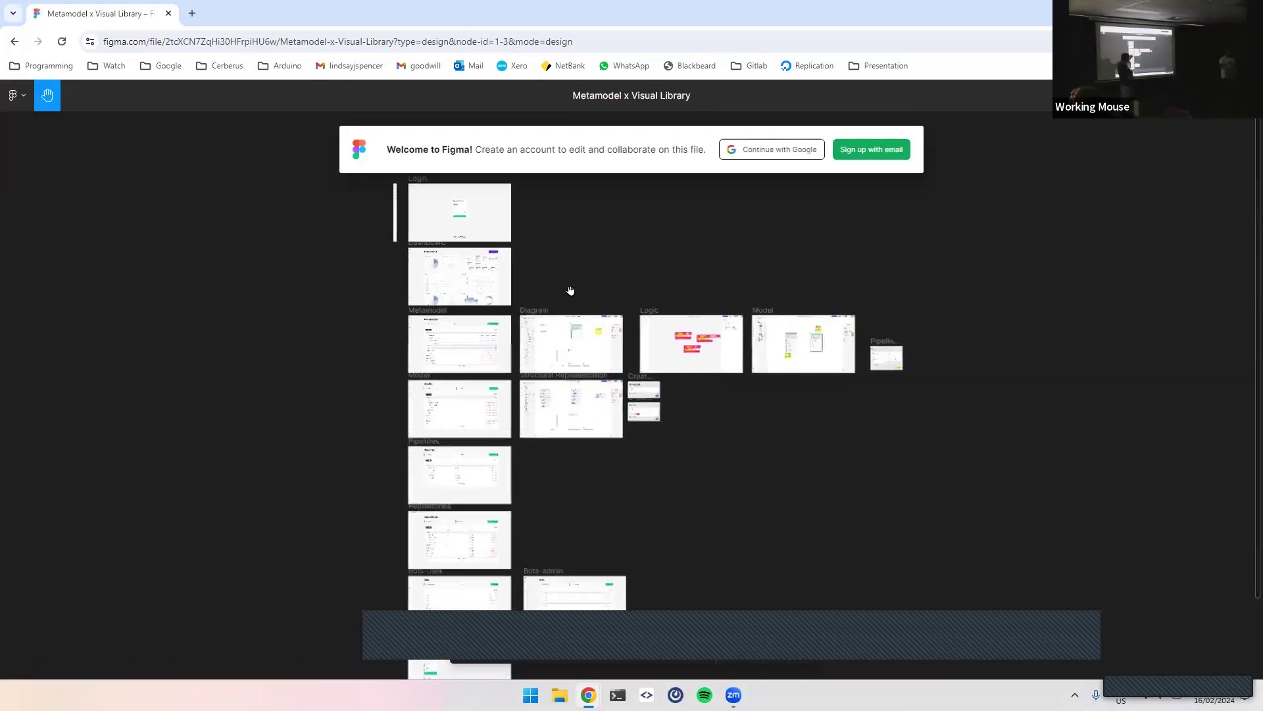
# Examine the Diagram screen design up close, including its class tree and the Entity, Sticky and Attribute visuals
pyautogui.scroll(3, 573, 291)
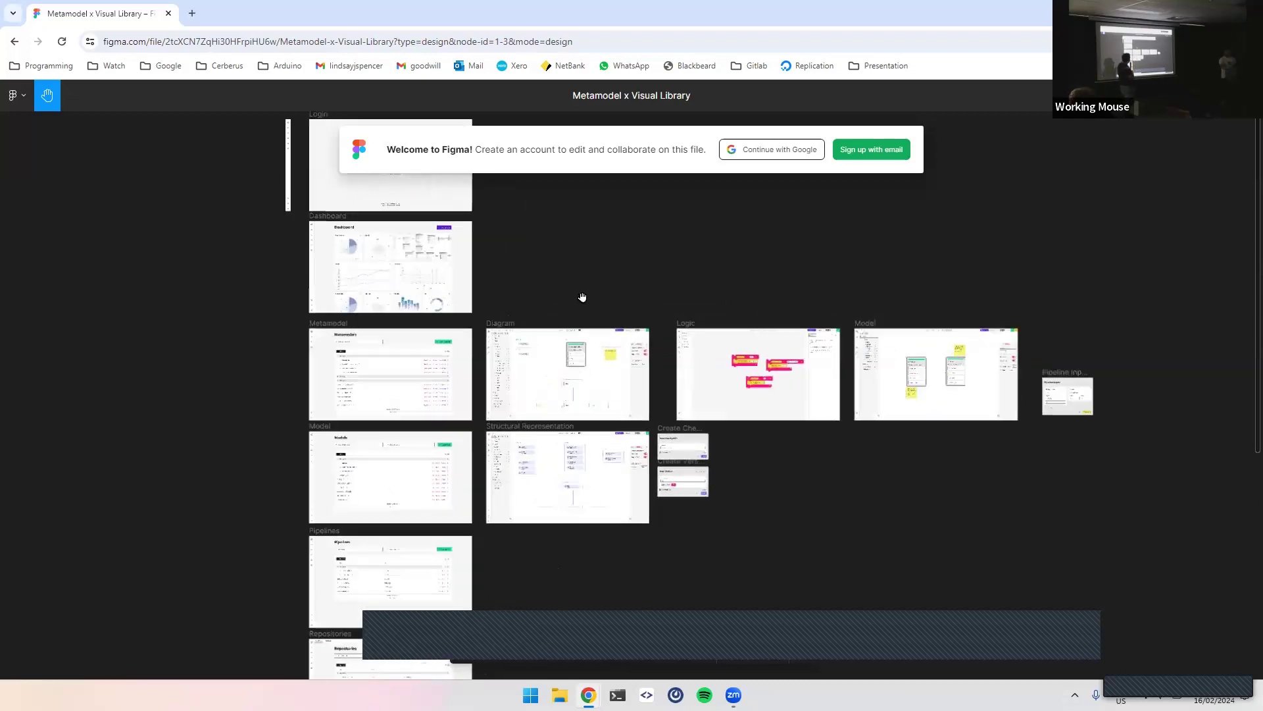
pyautogui.scroll(5, 584, 297)
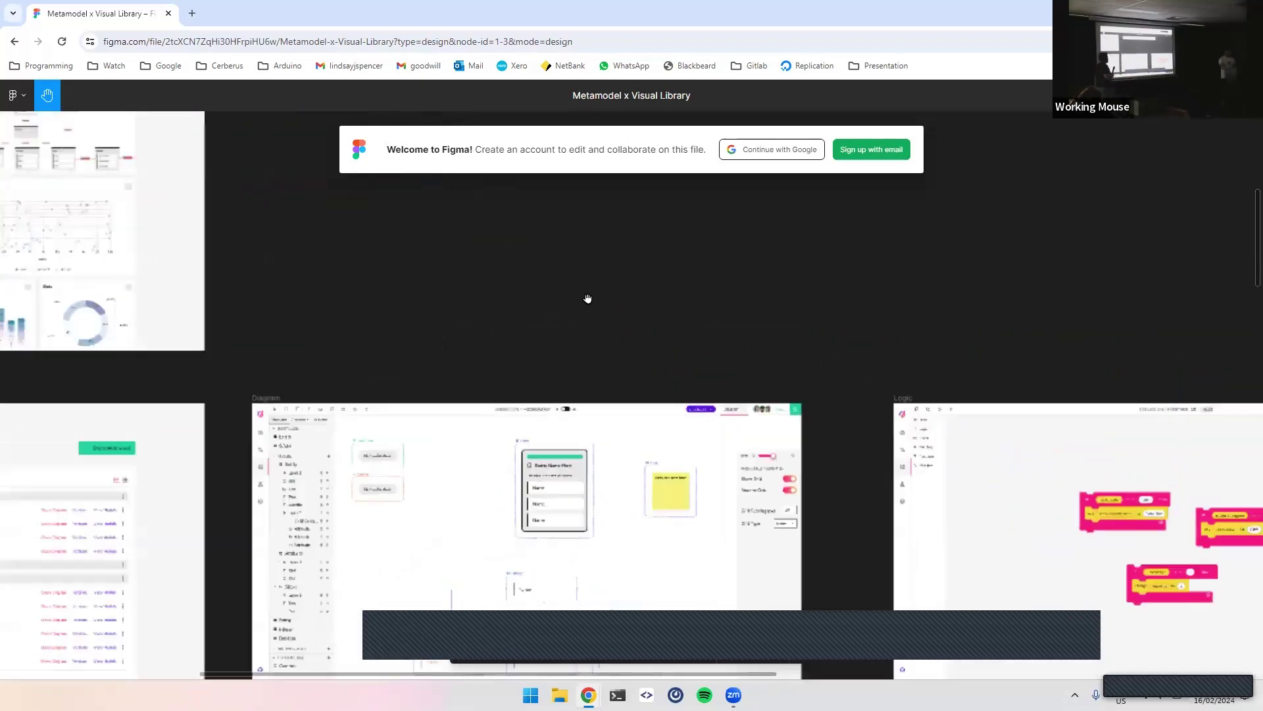
pyautogui.scroll(2, 588, 299)
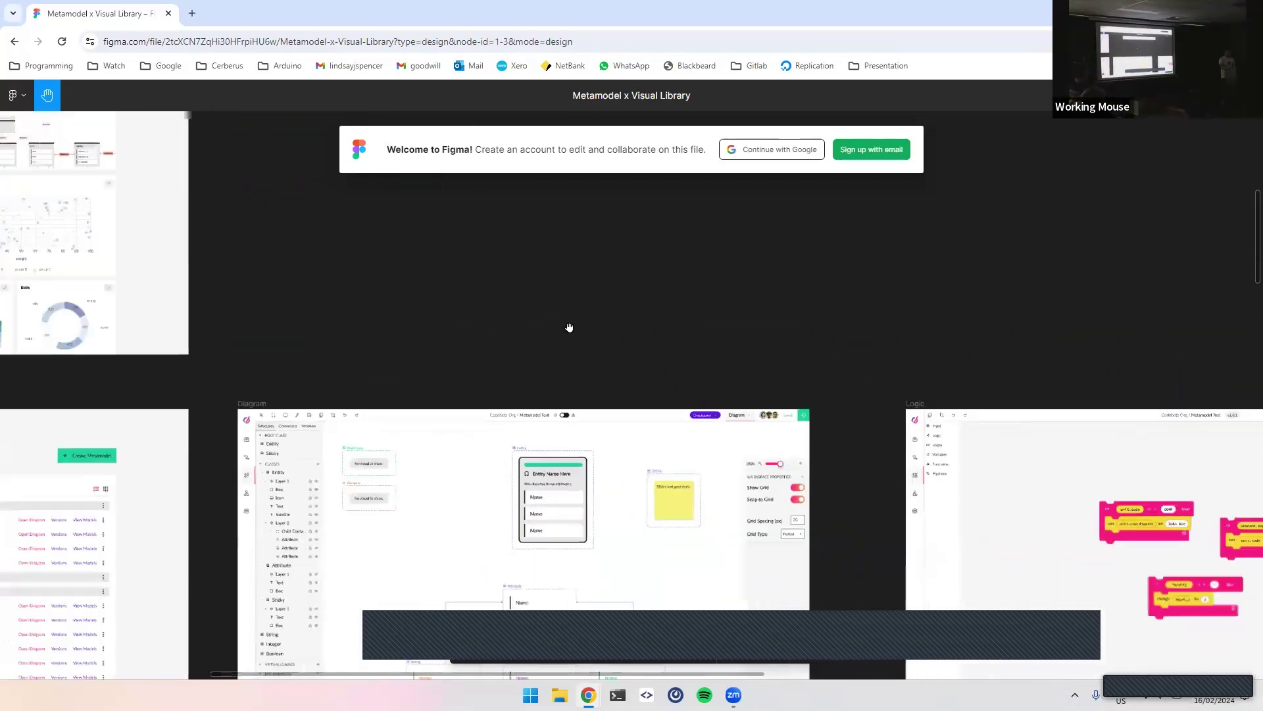
pyautogui.scroll(2, 568, 289)
pyautogui.scroll(-5, 584, 403)
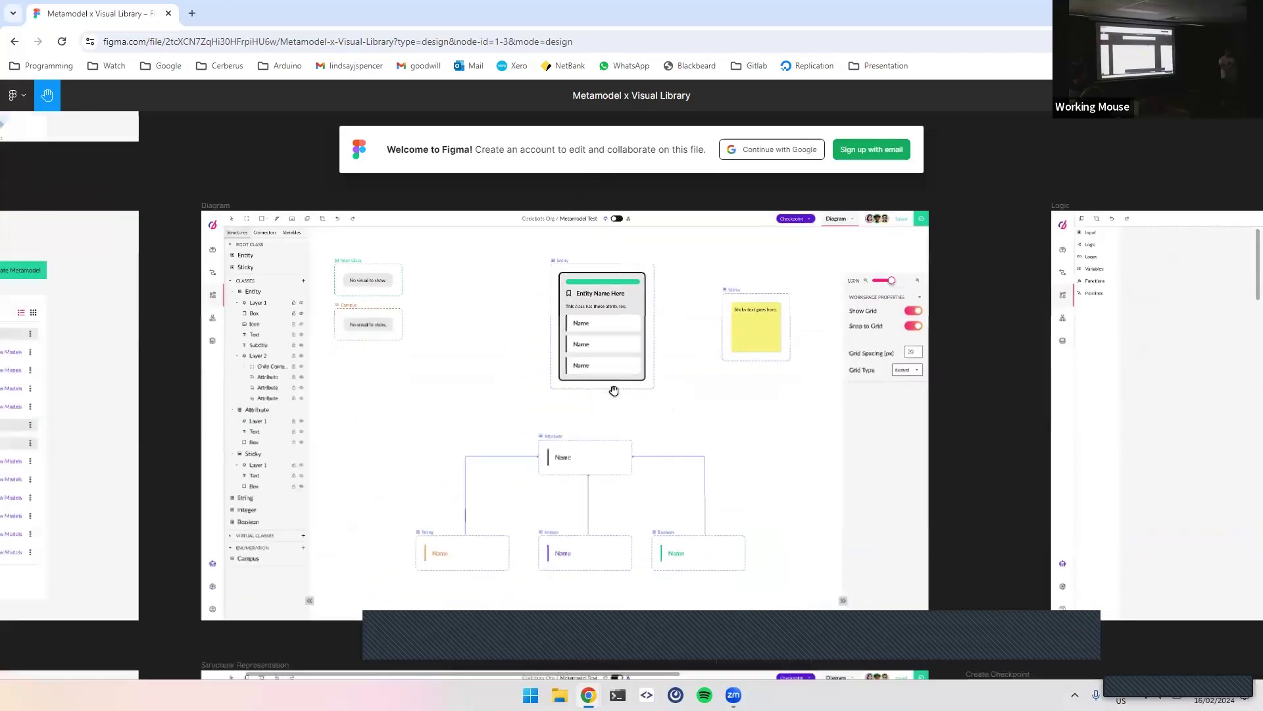
pyautogui.scroll(4, 614, 391)
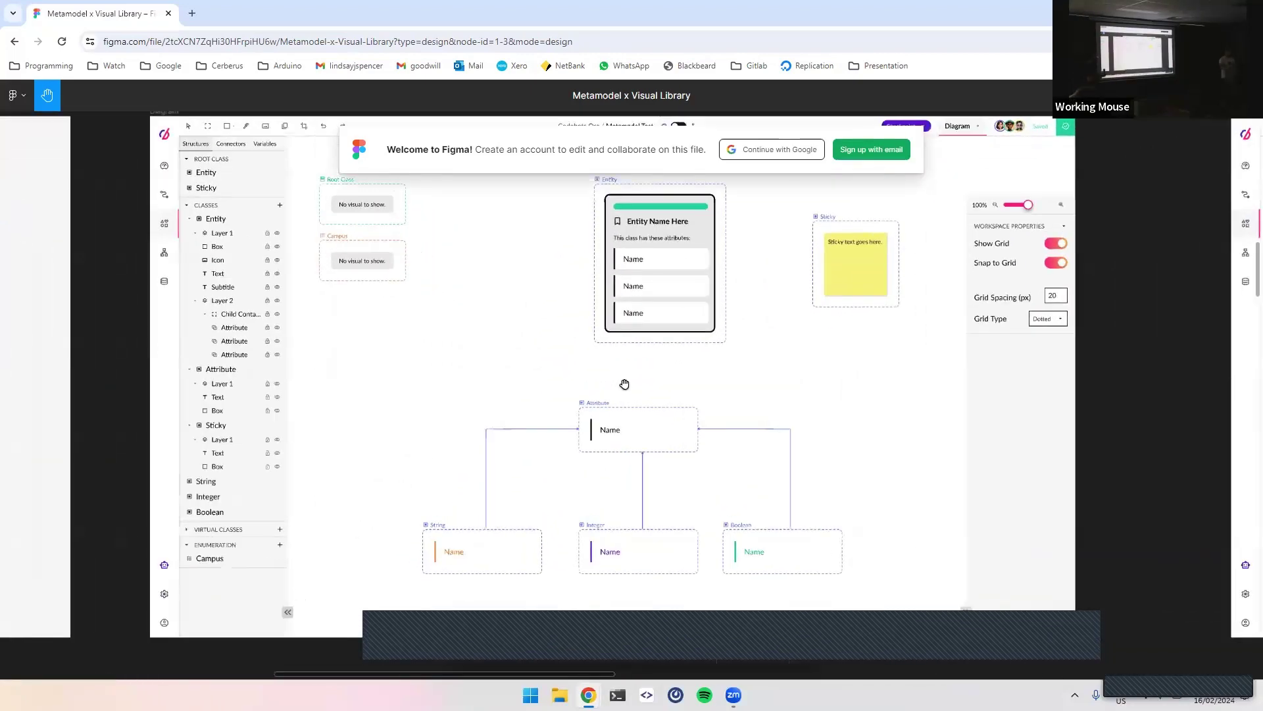
pyautogui.scroll(1, 626, 380)
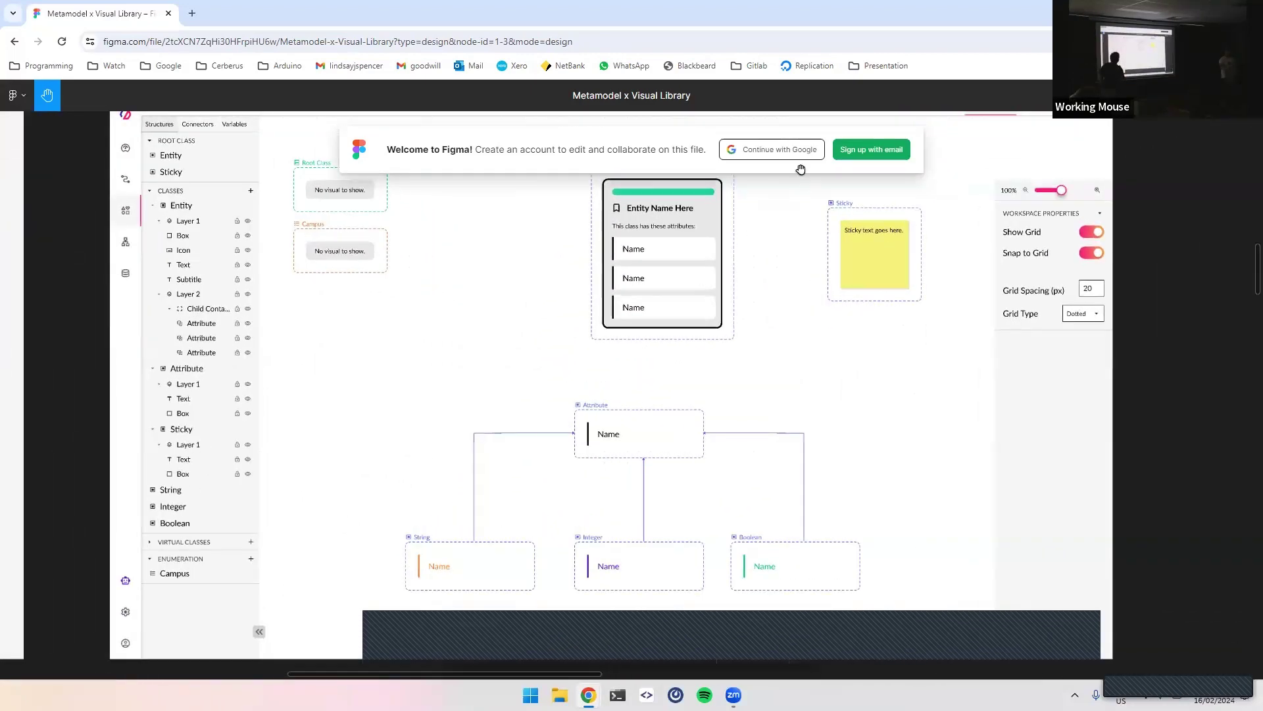
pyautogui.scroll(1, 641, 273)
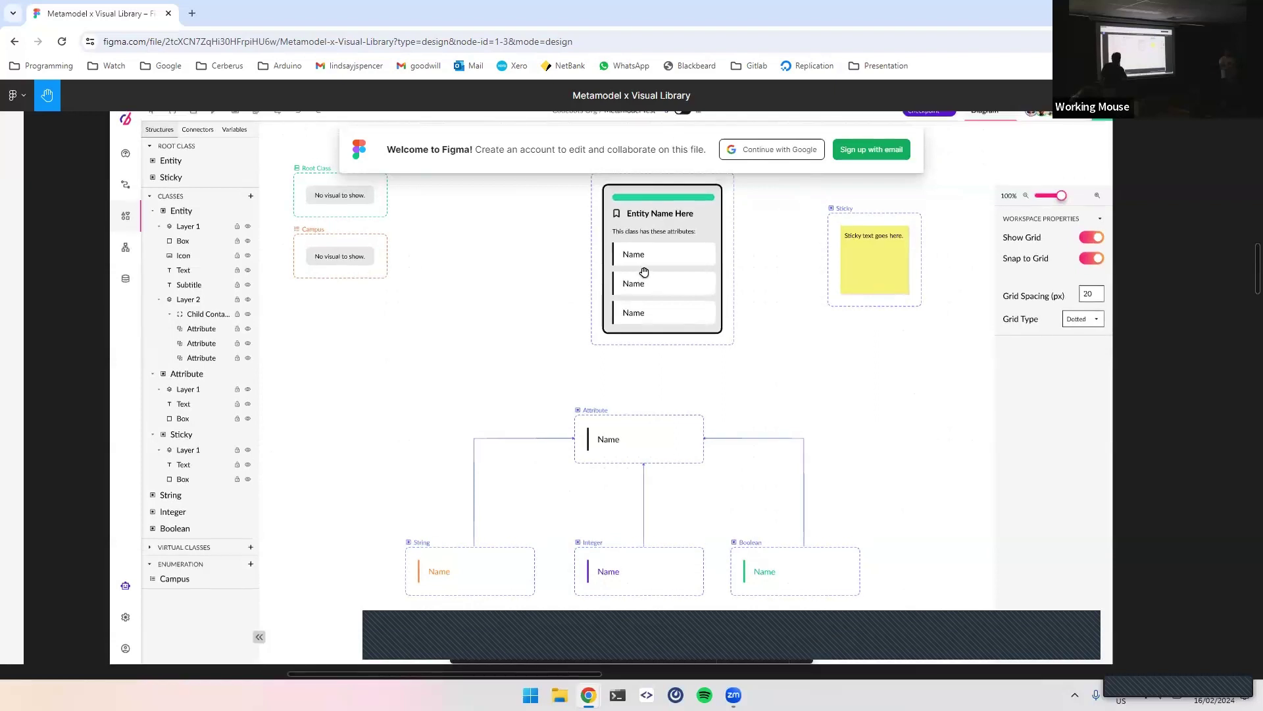
pyautogui.scroll(5, 644, 272)
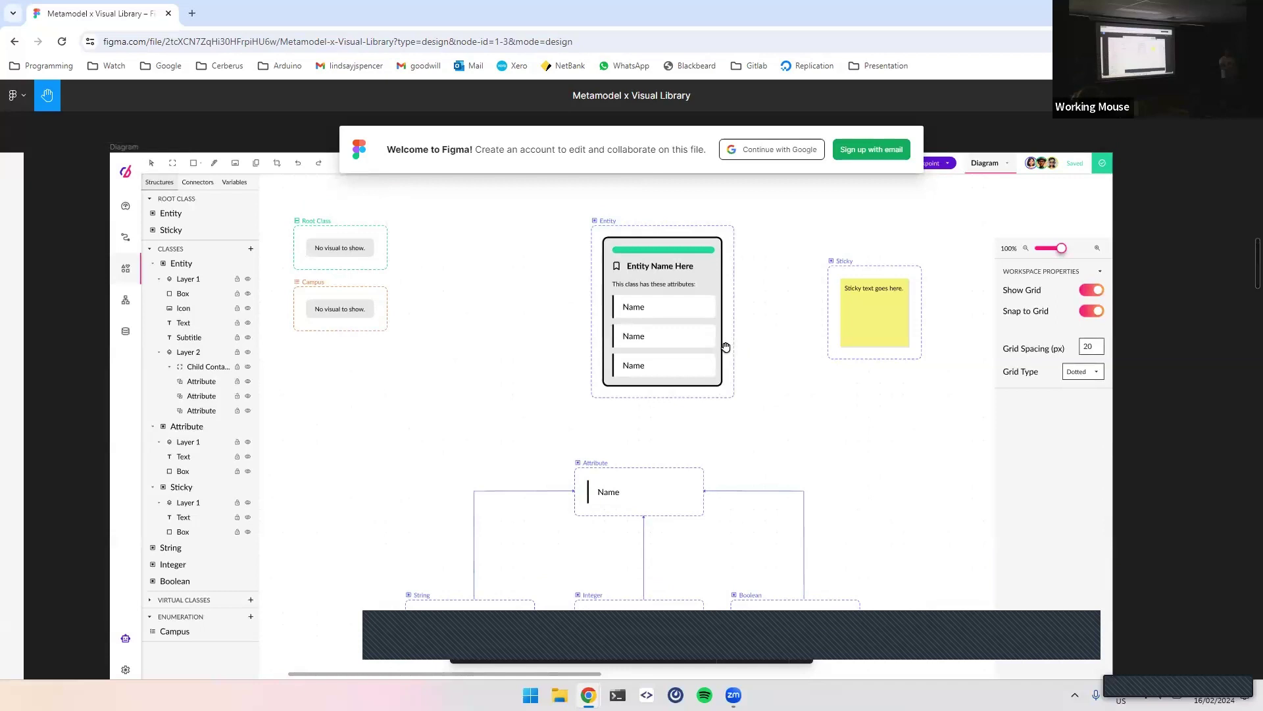
# Delete the Figma sign-up banner's container element from the page with the browser's developer tools, and close them
pyautogui.rightClick(657, 158)
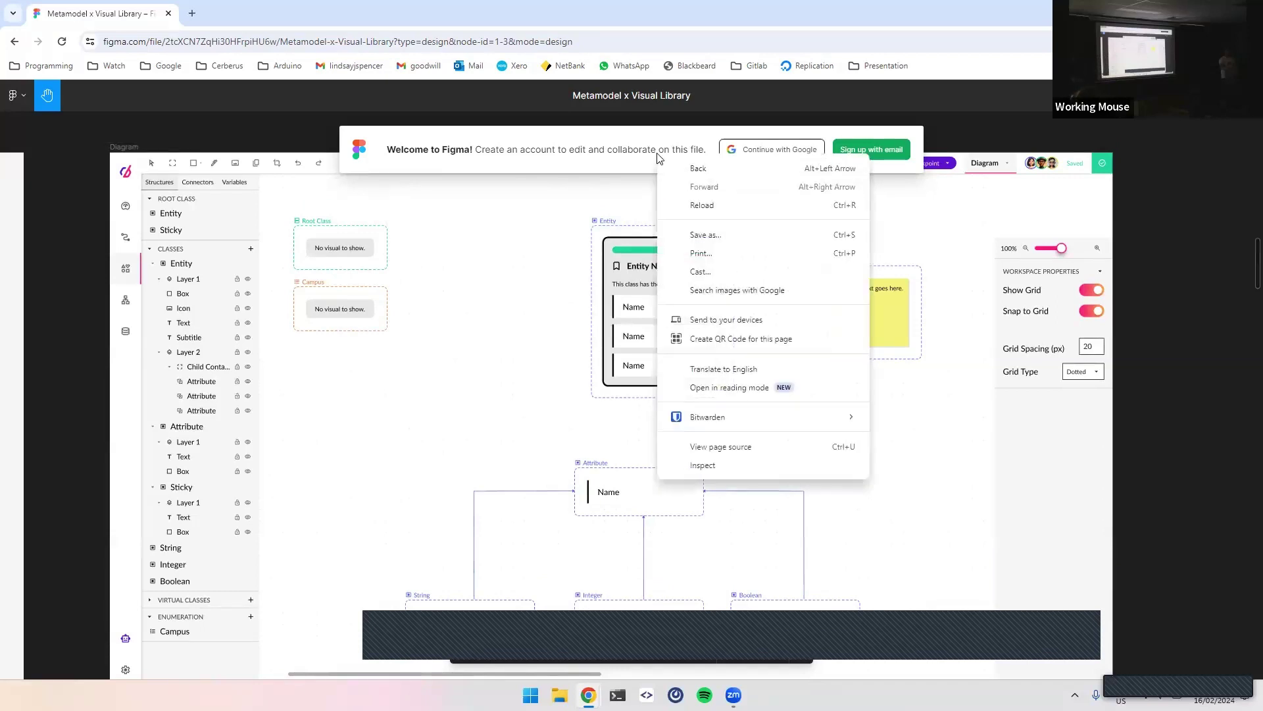
pyautogui.click(728, 465)
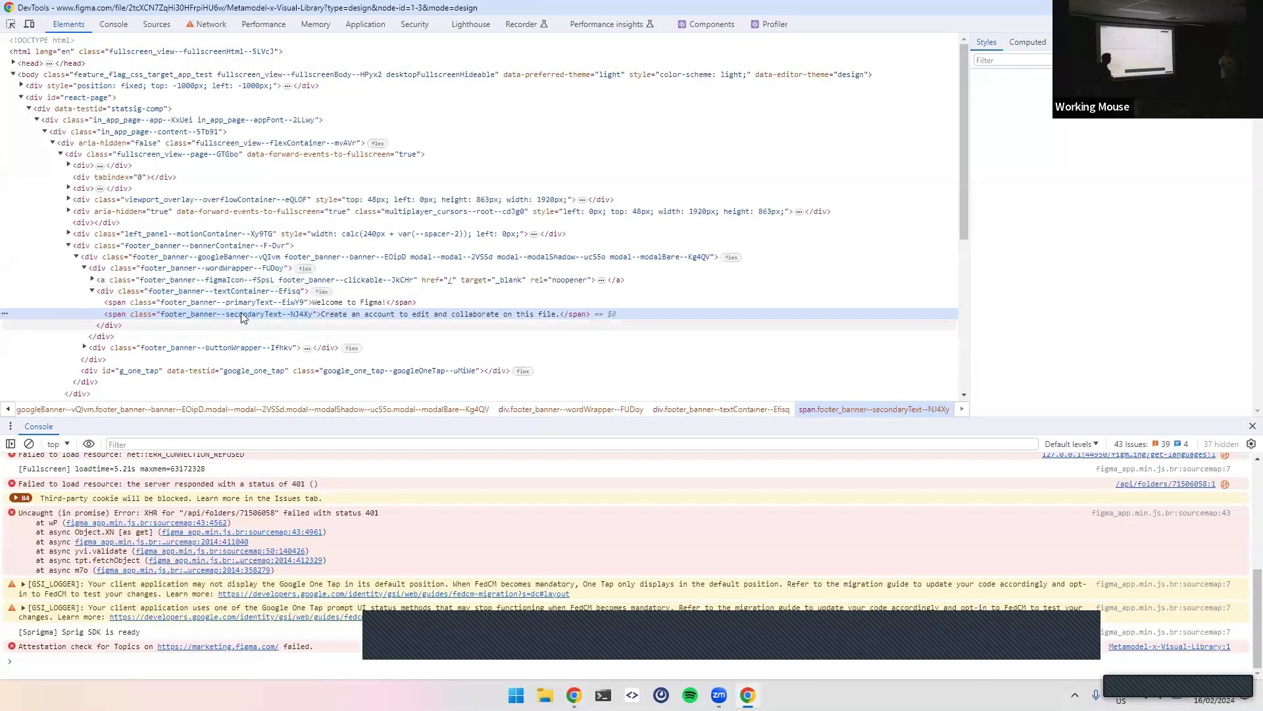
pyautogui.click(237, 257)
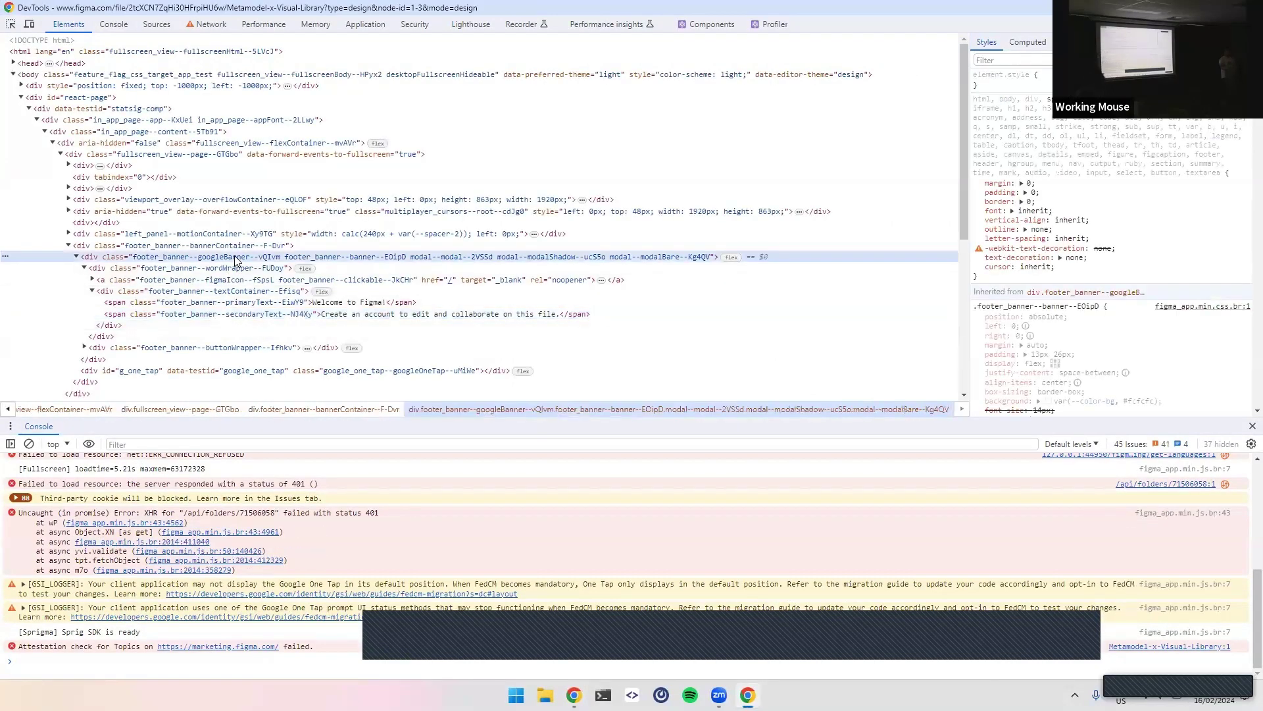
pyautogui.click(234, 247)
pyautogui.rightClick(235, 248)
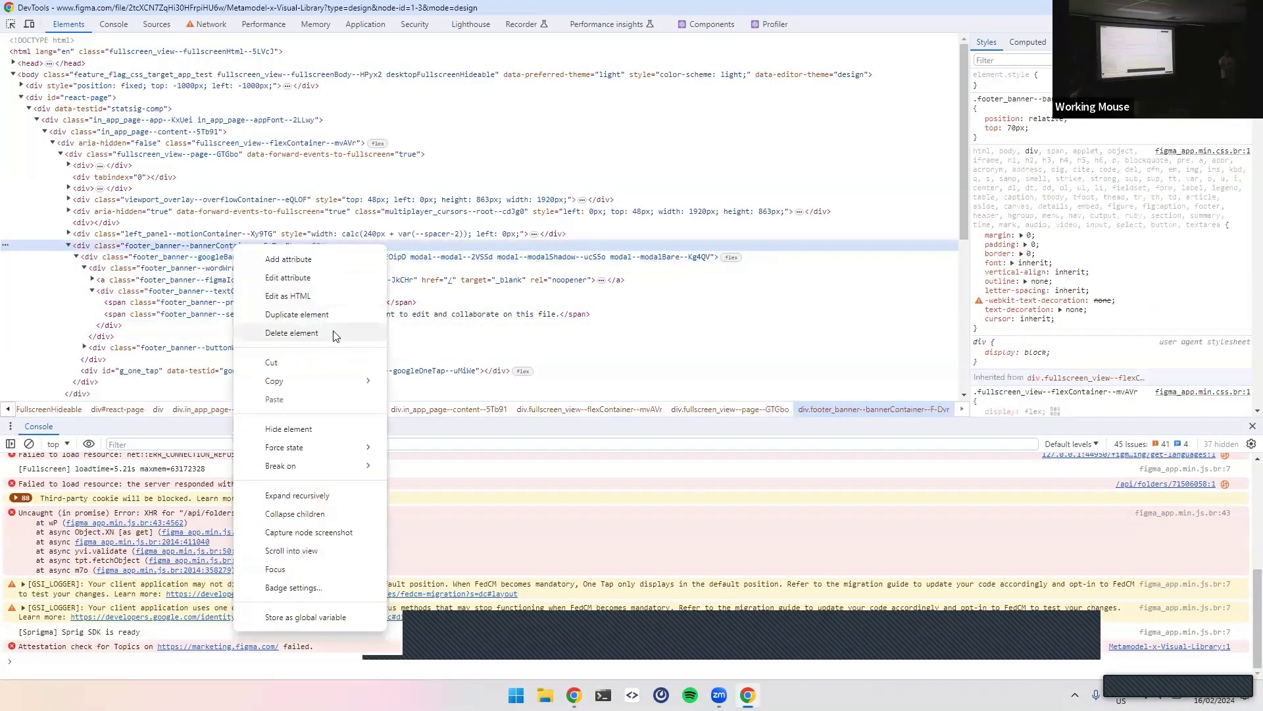
pyautogui.click(292, 333)
pyautogui.press('F12')
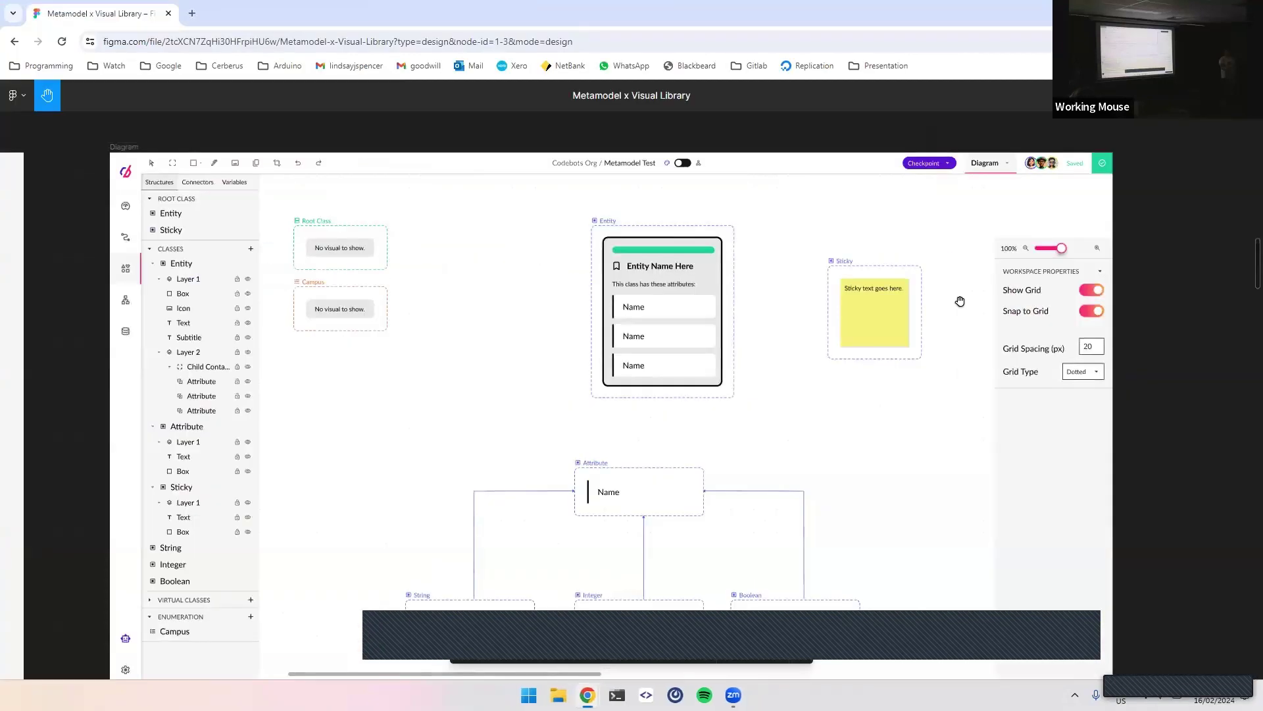
# Look over the full Diagram design, from the Root Class and Campus shapes to the String, Integer and Boolean classes
pyautogui.scroll(-2, 810, 342)
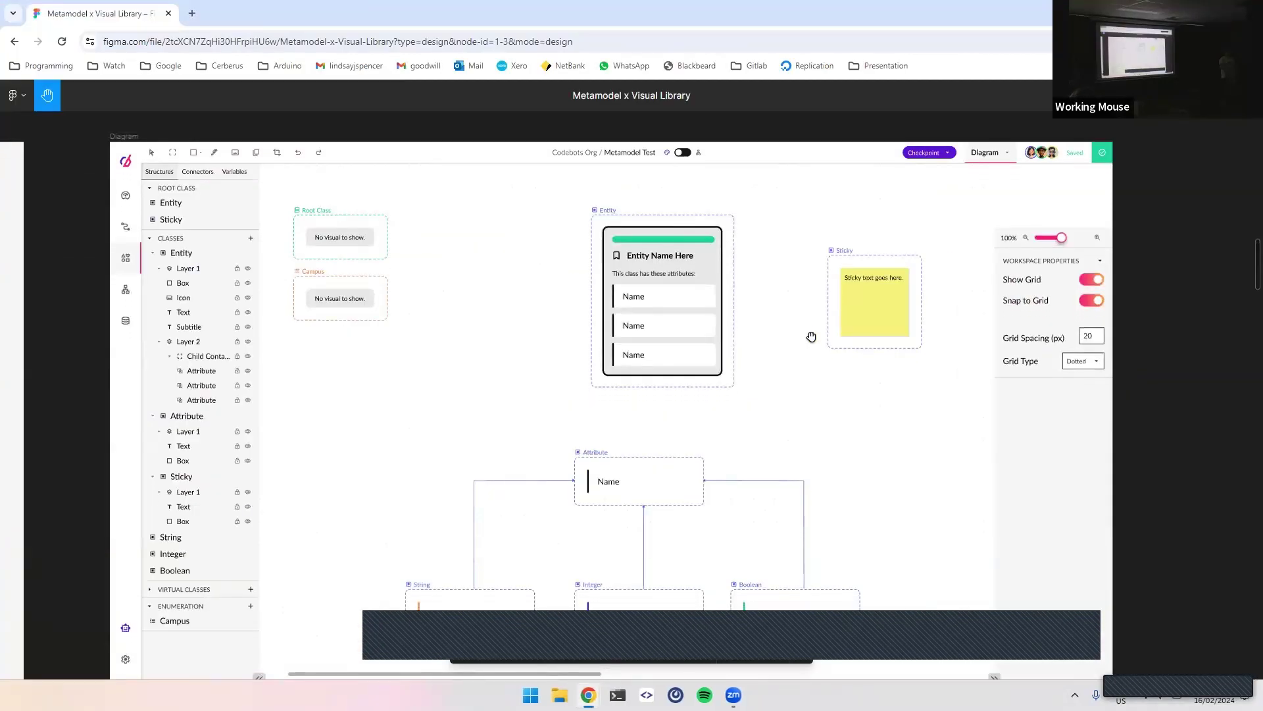
pyautogui.scroll(-5, 813, 340)
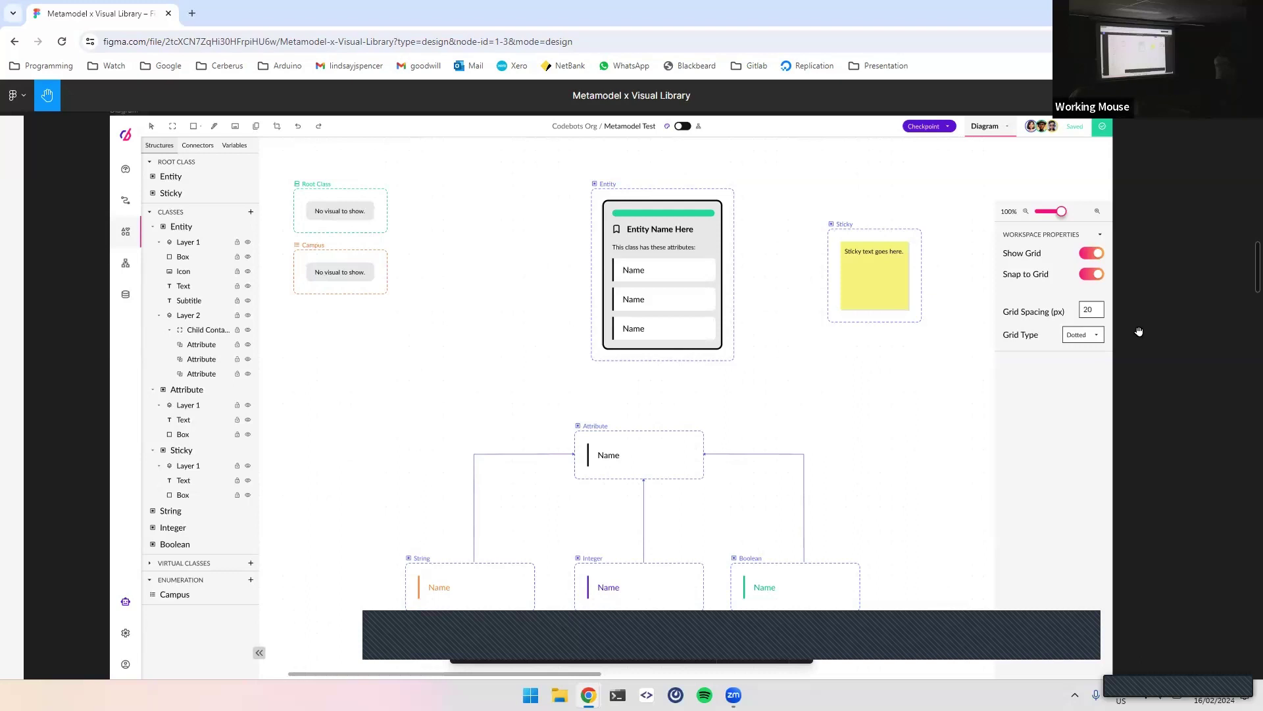
pyautogui.scroll(-1, 1139, 331)
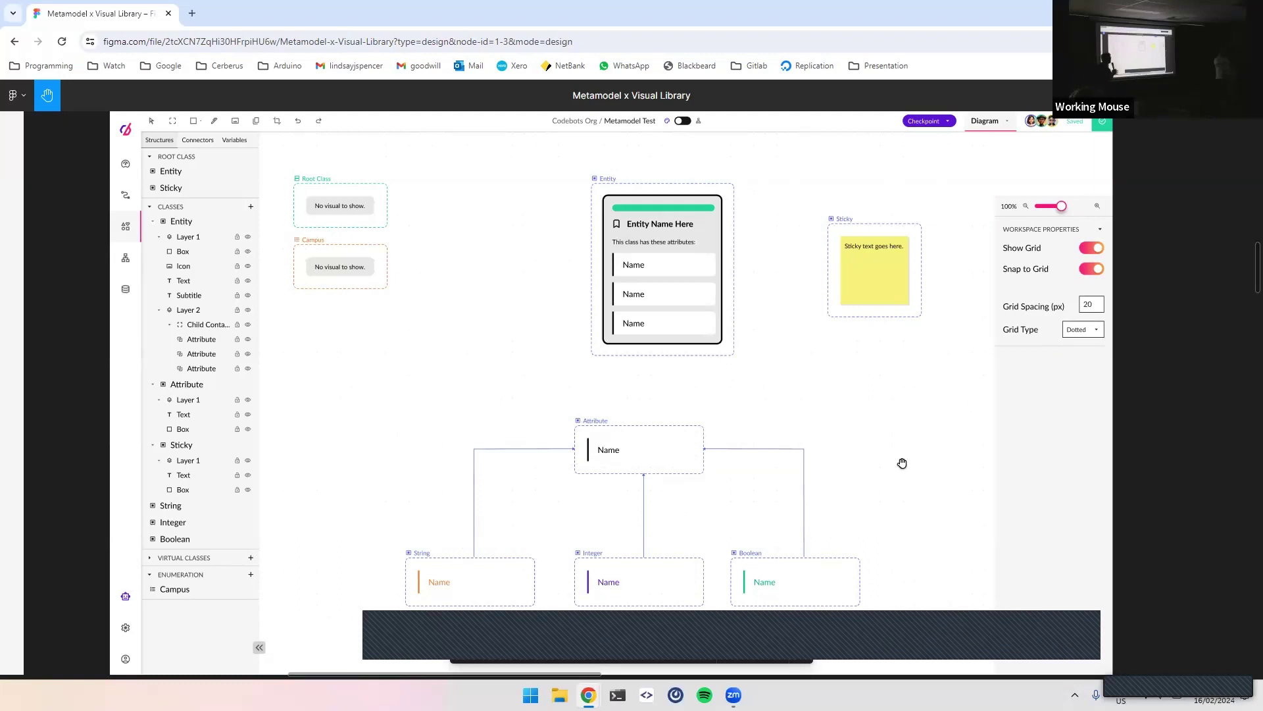
pyautogui.hscroll(2, 845, 457)
pyautogui.hscroll(-2, 915, 471)
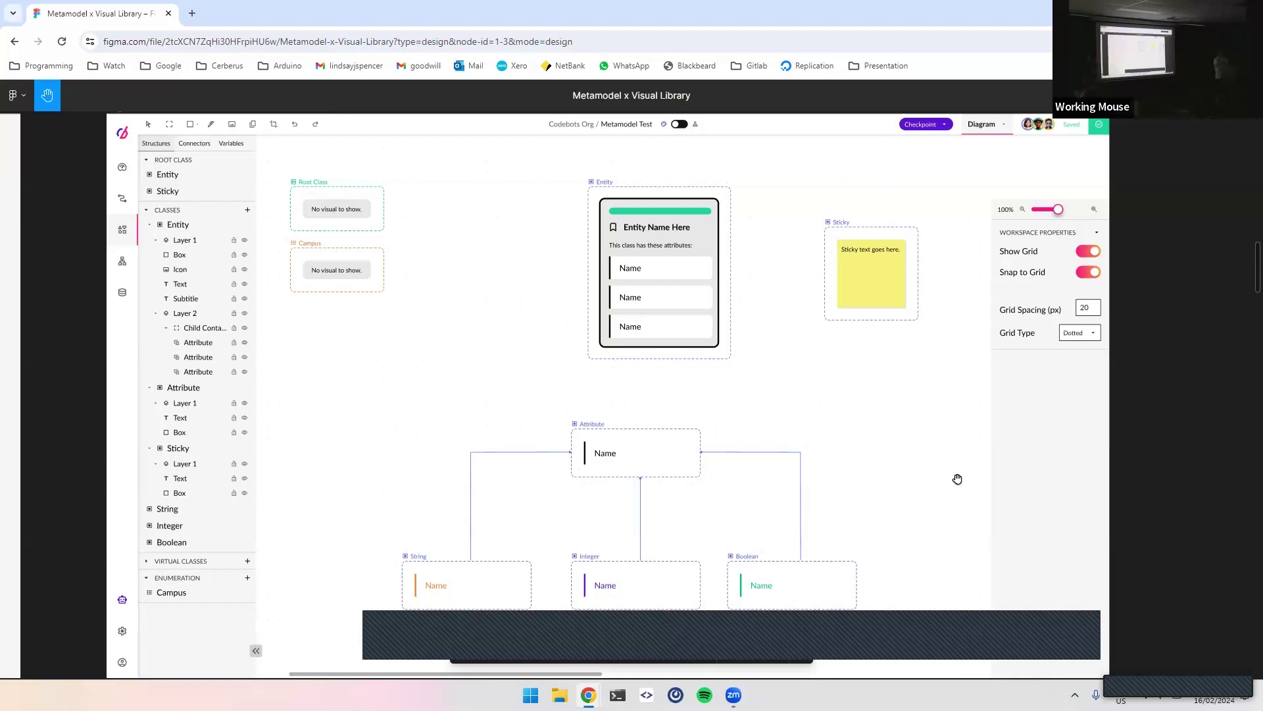
# Examine the Logic screen design with its if-then blocks and Typescript code editor
pyautogui.hscroll(5, 941, 450)
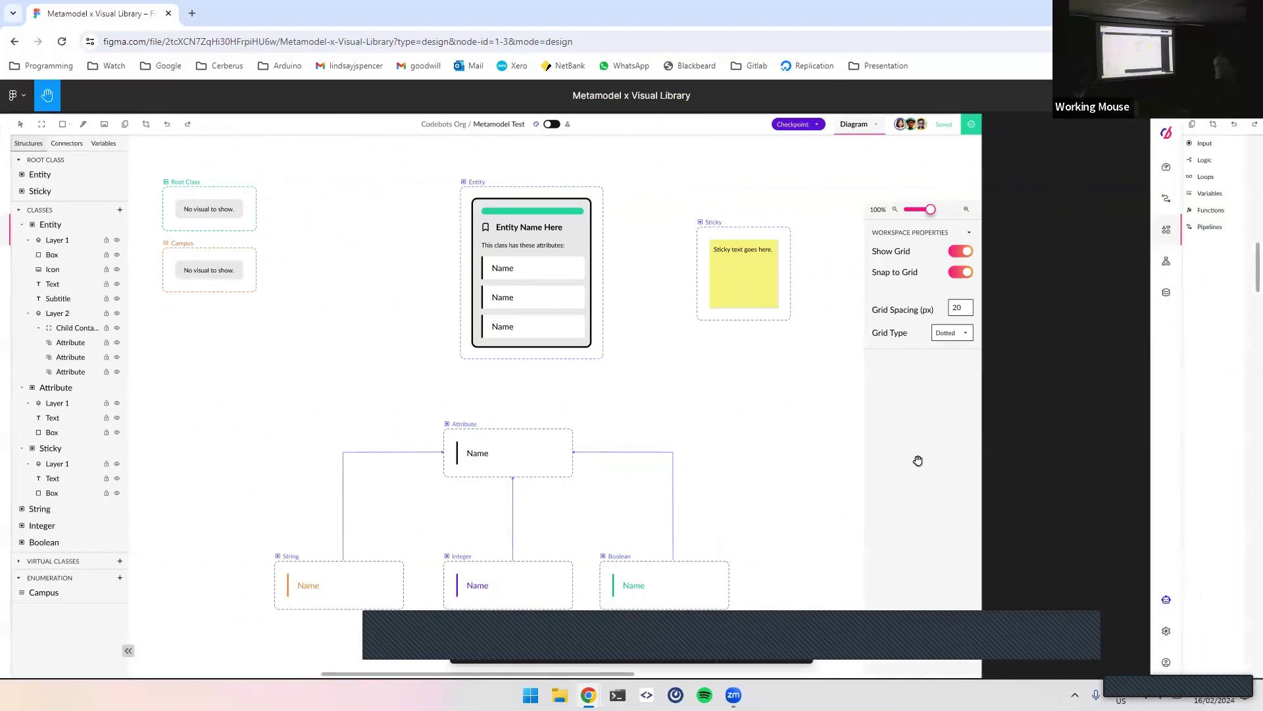
pyautogui.hscroll(8, 911, 462)
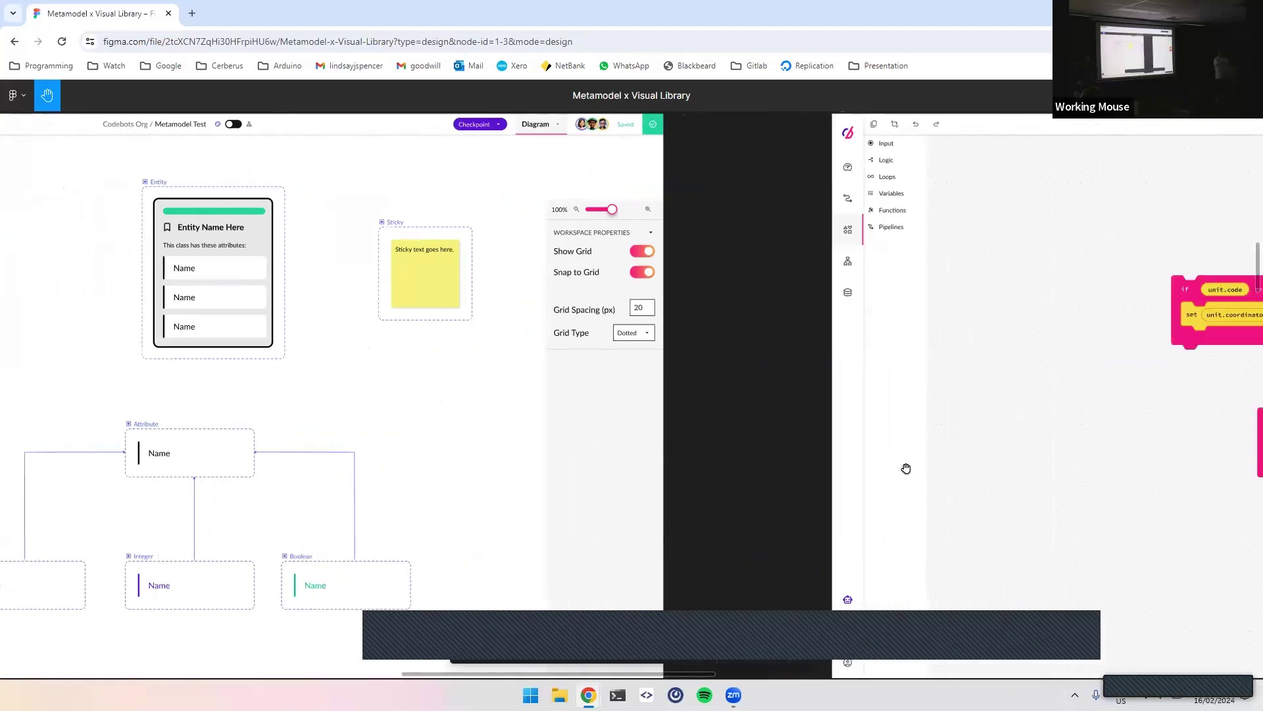
pyautogui.hscroll(6, 906, 466)
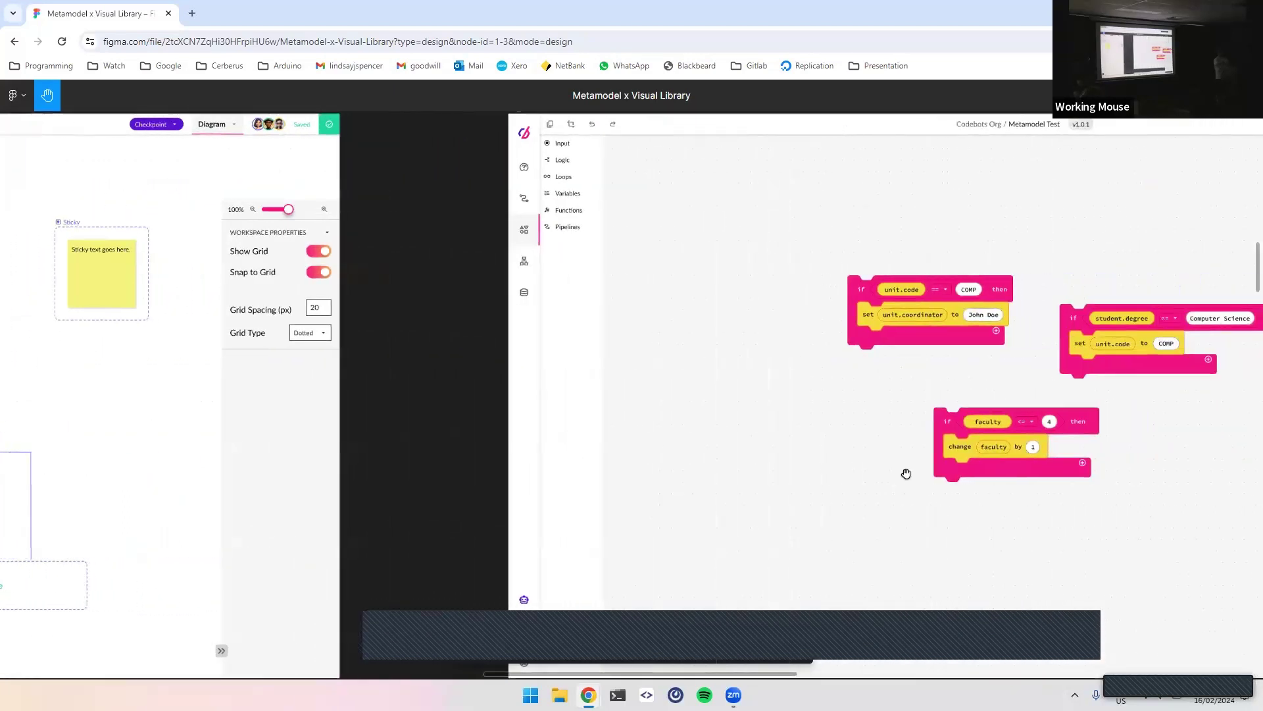
pyautogui.hscroll(4, 906, 473)
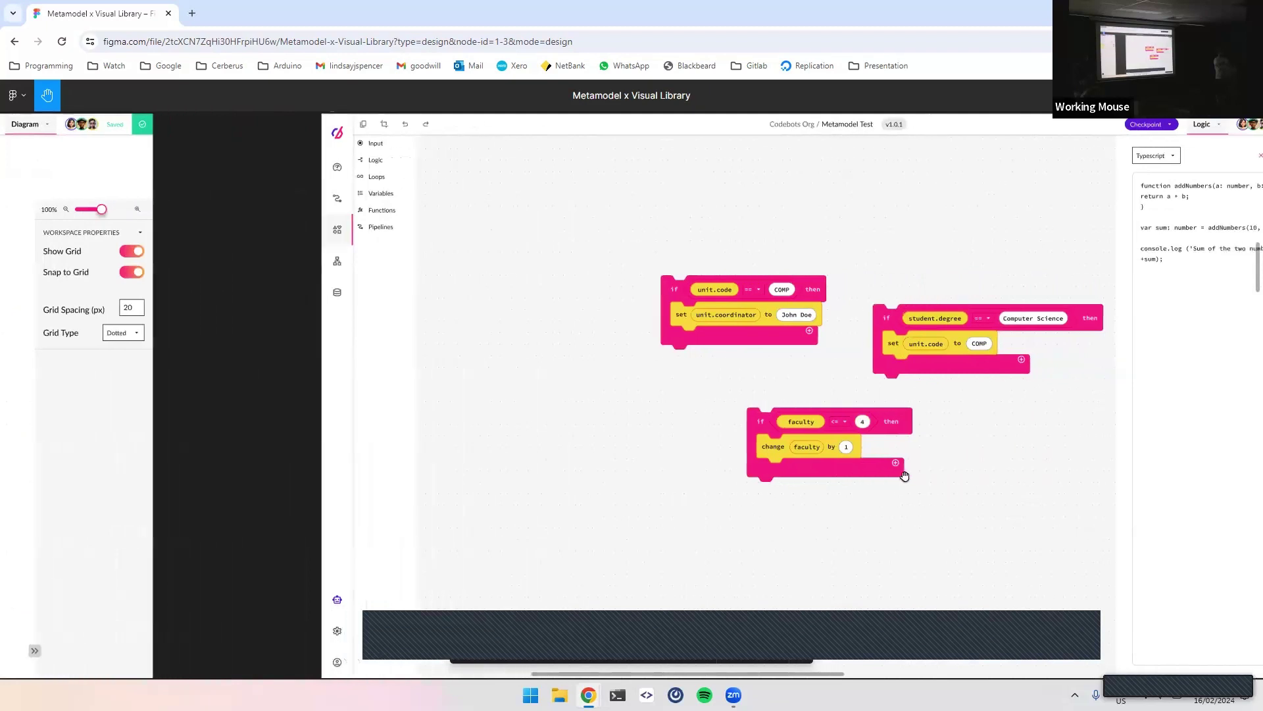
pyautogui.hscroll(2, 903, 476)
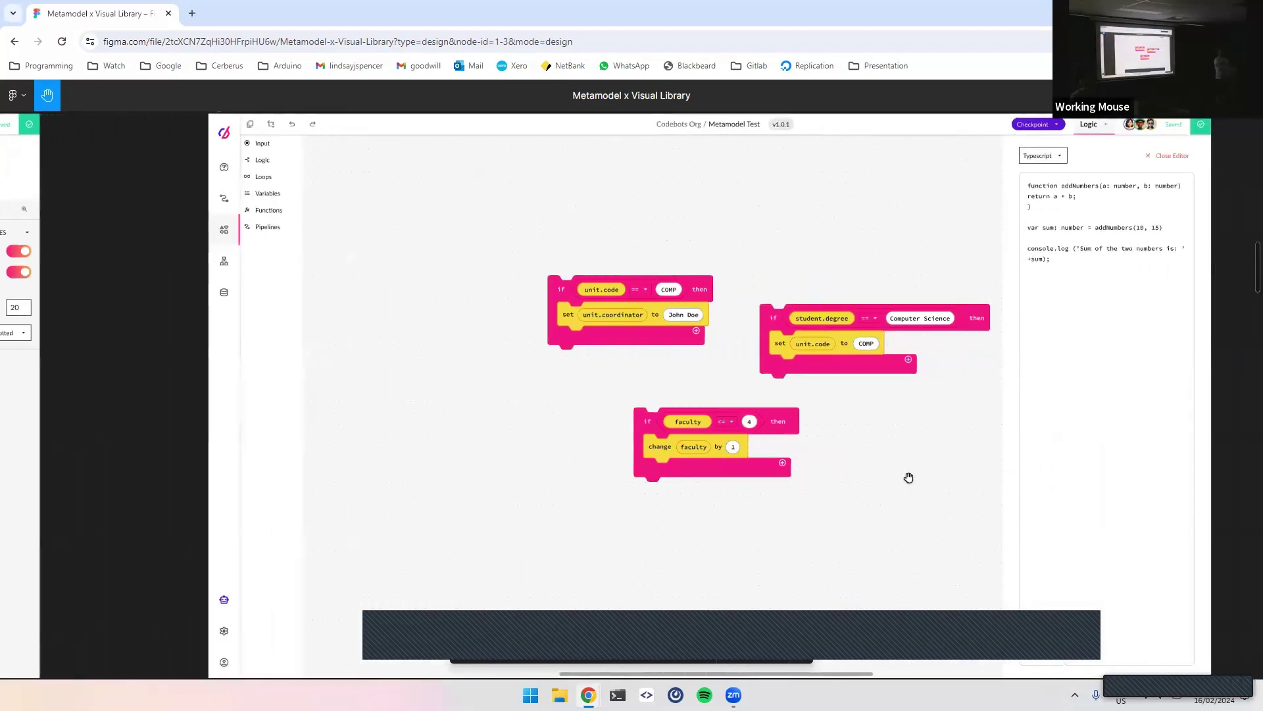
pyautogui.hscroll(2, 921, 467)
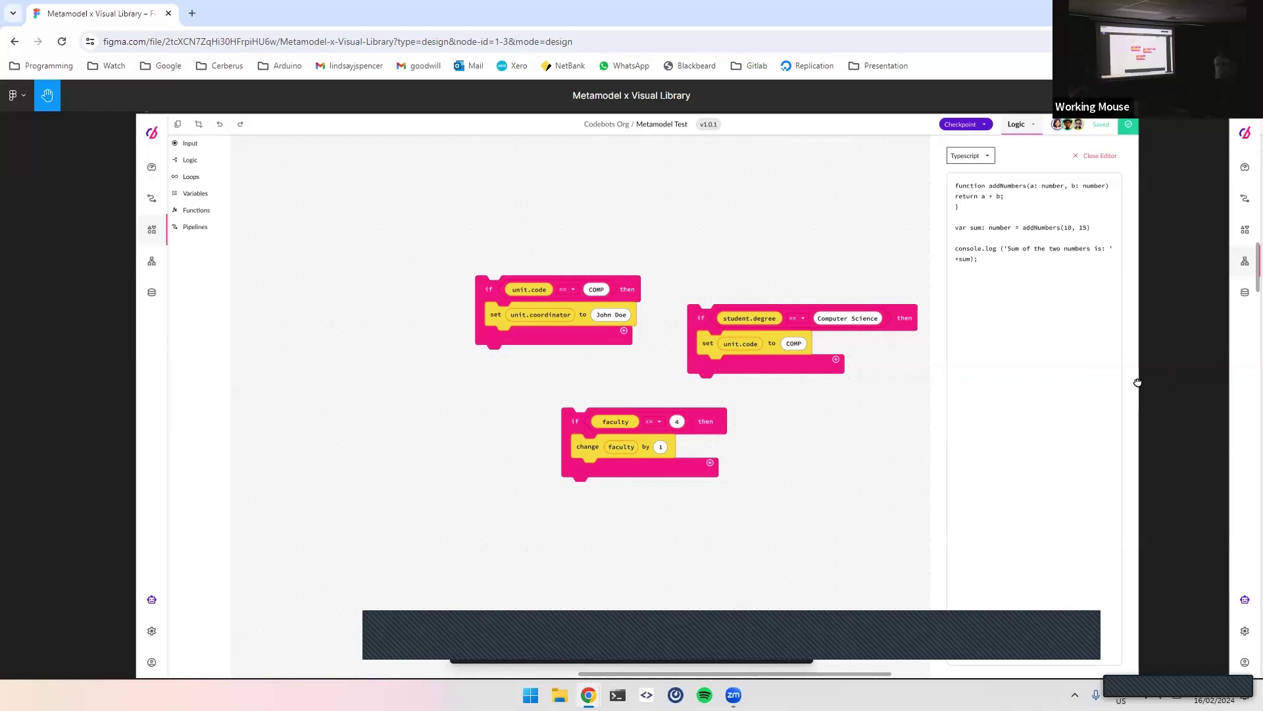
# Examine the Model screen design with its connected Student and Course entities and sticky notes
pyautogui.moveTo(1137, 381); pyautogui.dragTo(647, 422)
pyautogui.click(647, 421)
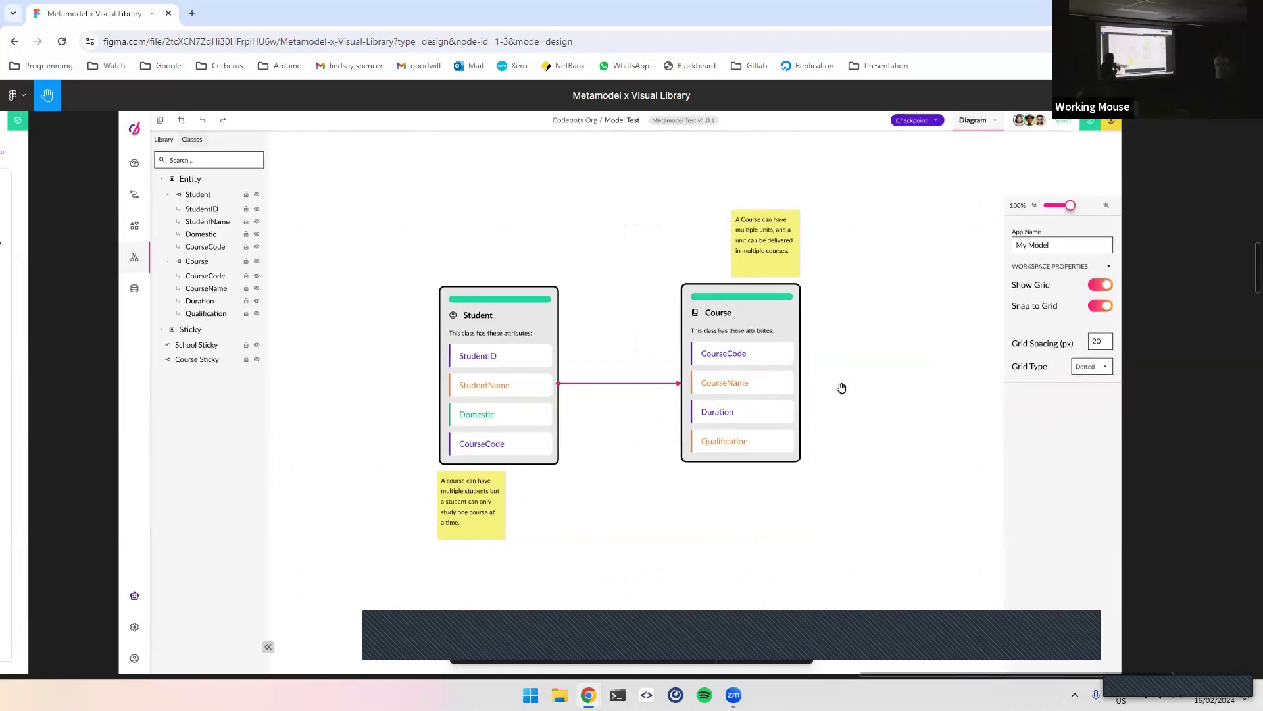
pyautogui.scroll(-5, 842, 388)
pyautogui.scroll(-3, 625, 394)
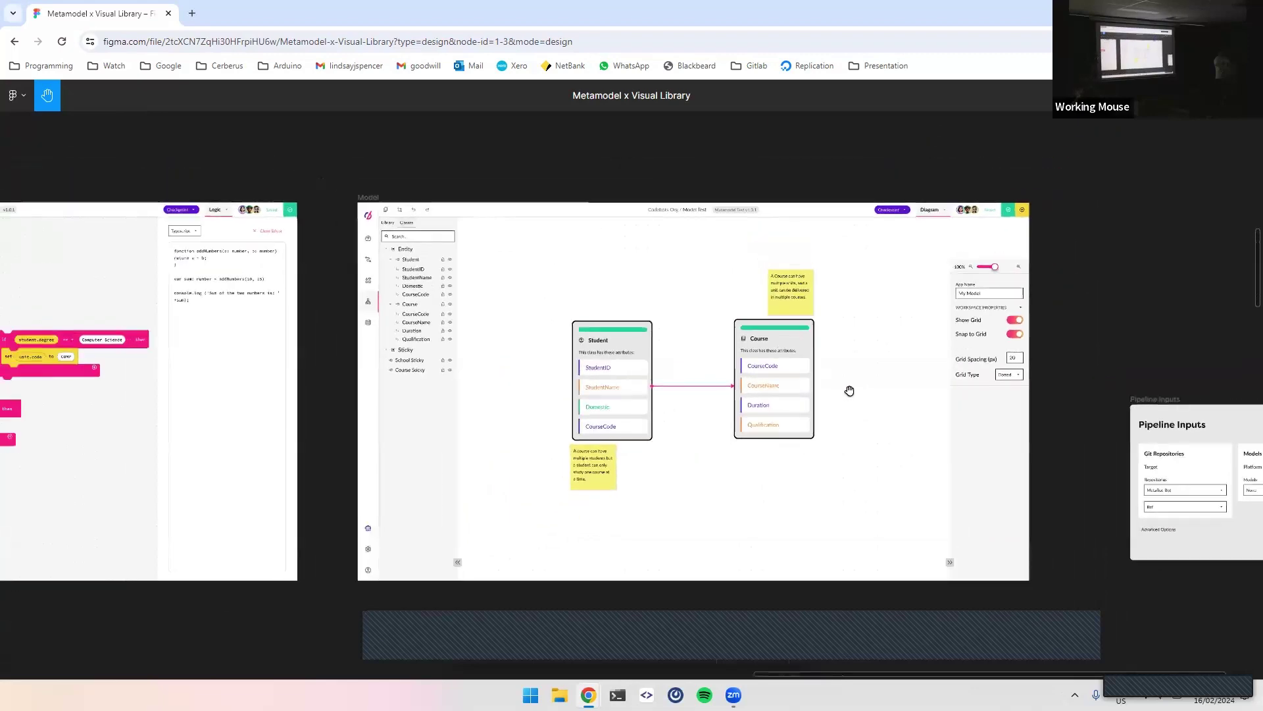
# Go back to the Structural Representation design and examine its class attributes, references and literals
pyautogui.hscroll(-9, 369, 458)
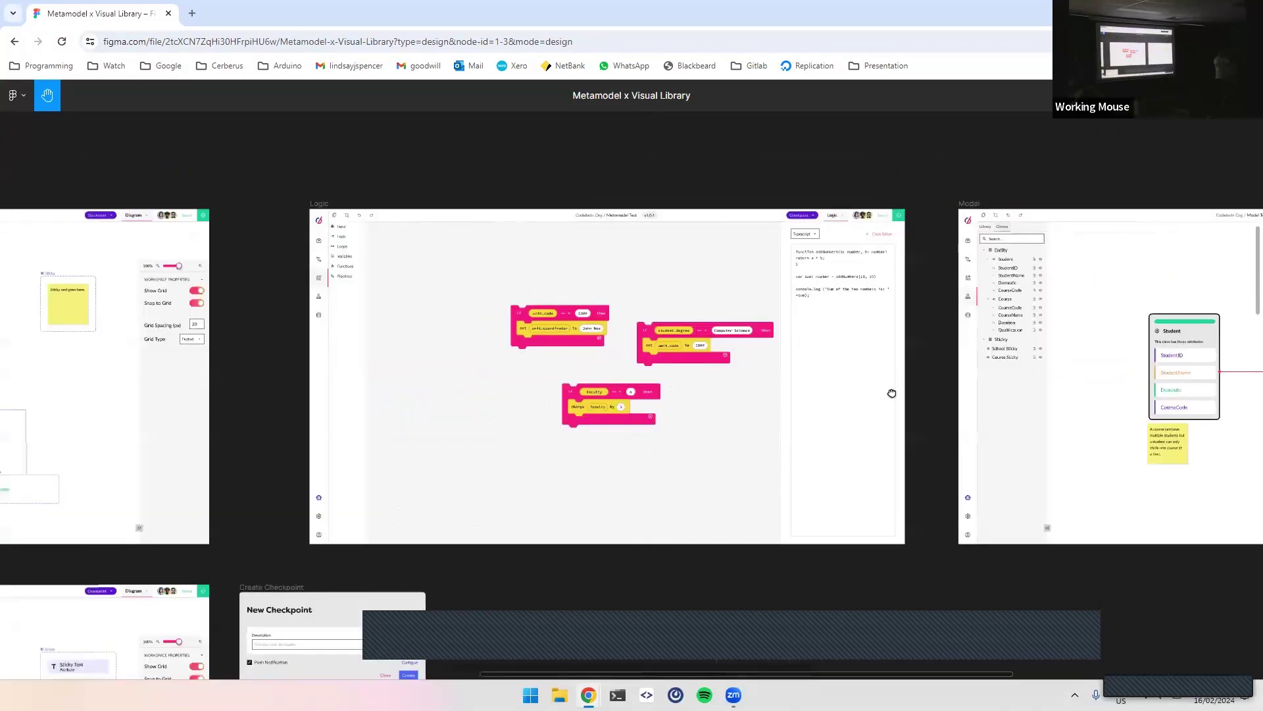
pyautogui.hscroll(-6, 811, 428)
pyautogui.scroll(-2, 811, 428)
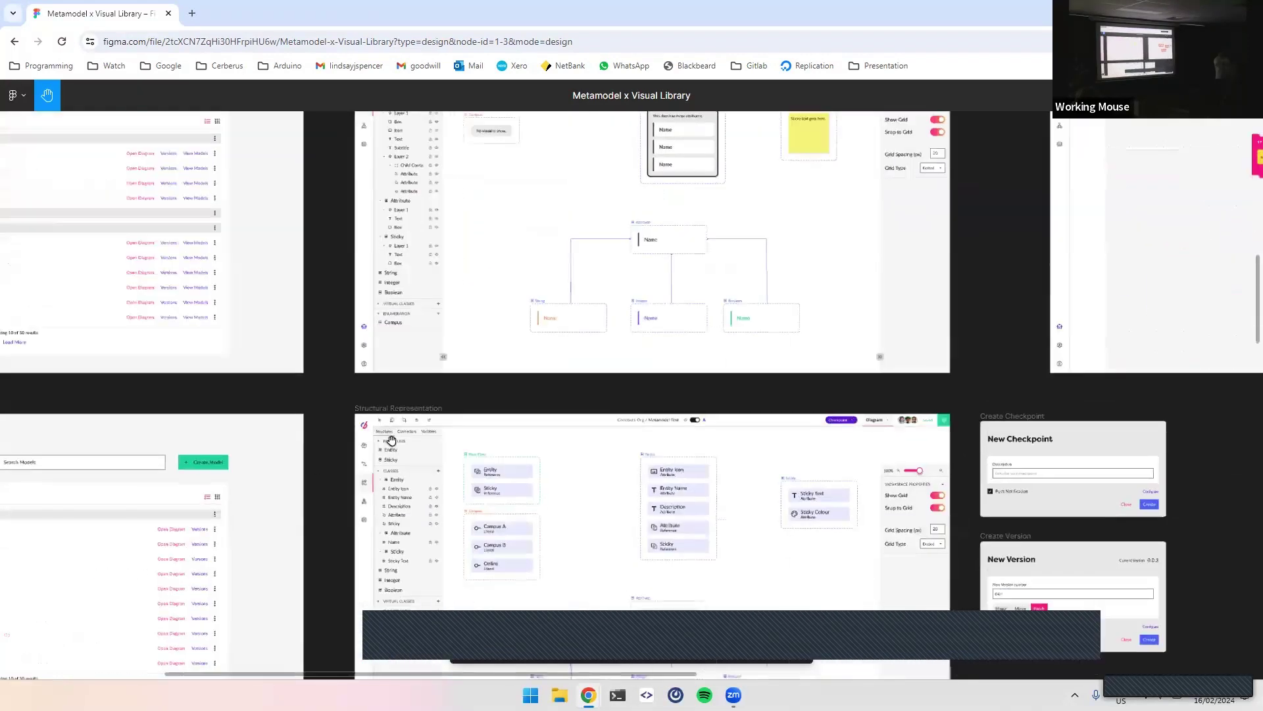
pyautogui.moveTo(805, 526); pyautogui.dragTo(665, 390)
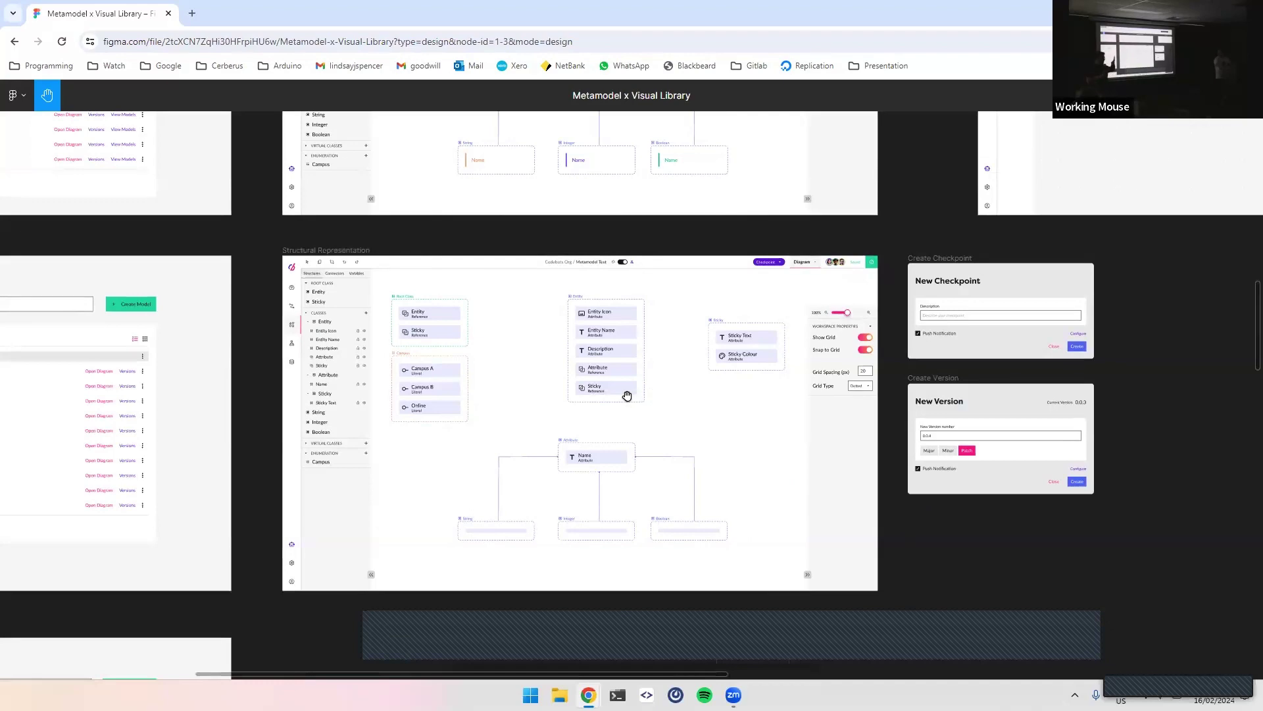
pyautogui.scroll(5, 621, 396)
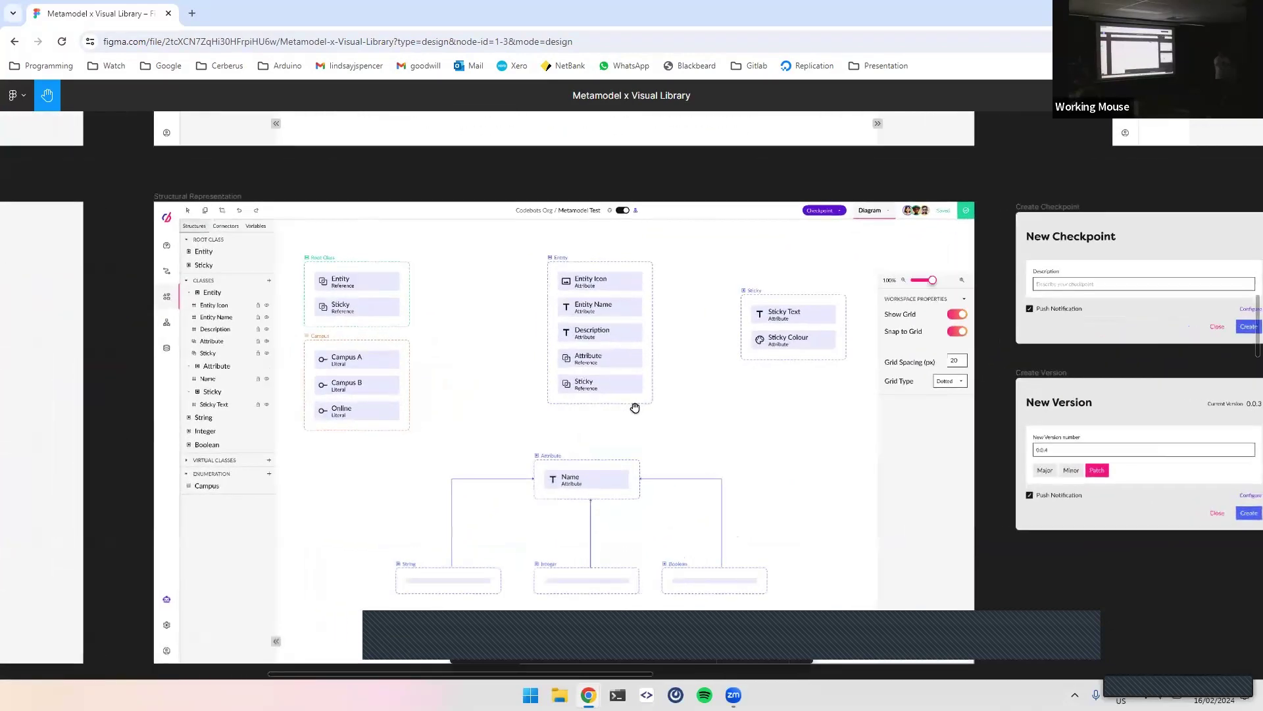
pyautogui.scroll(2, 619, 424)
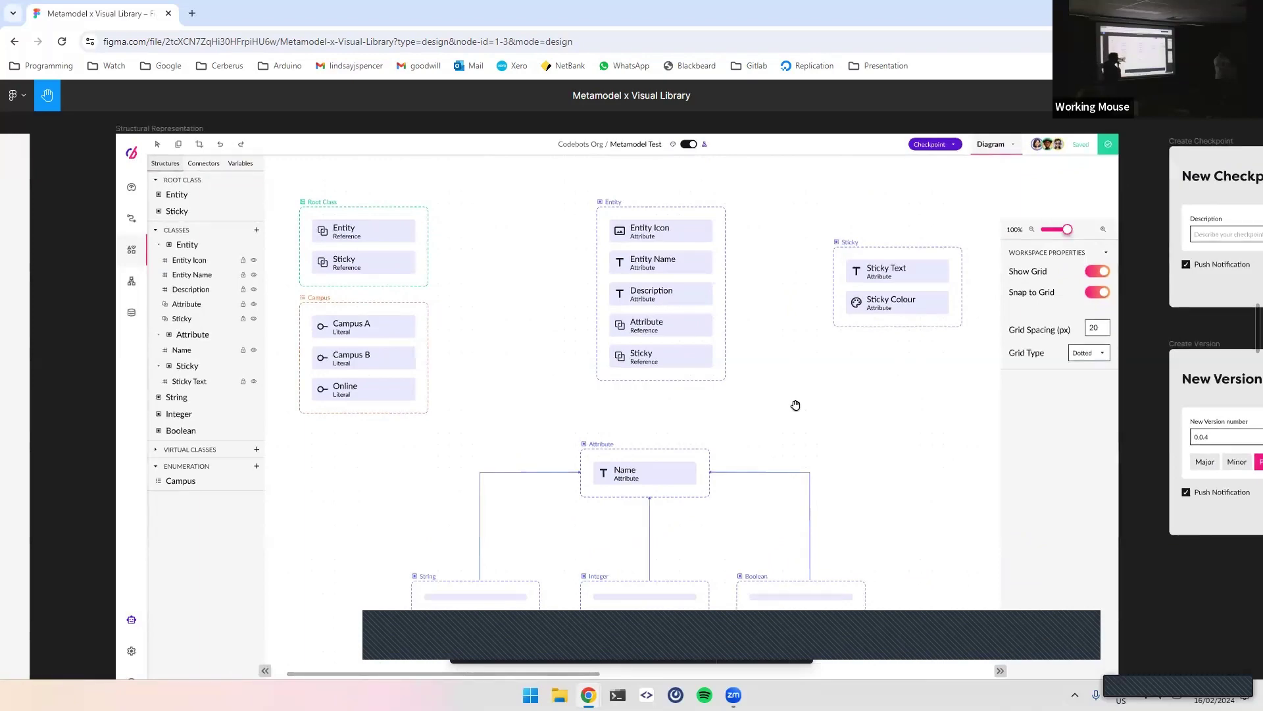
pyautogui.scroll(-5, 795, 404)
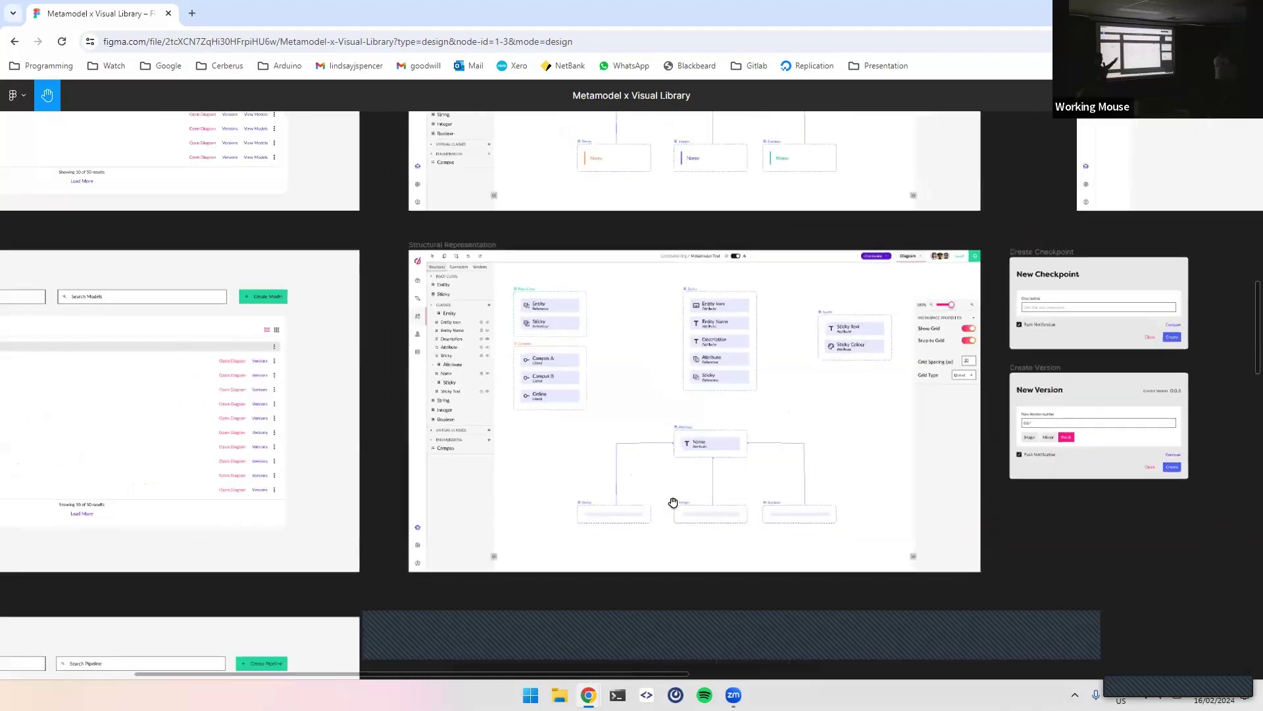
# Look over the Models, Pipelines and Dashboard screen designs, ending on the Metamodels list design
pyautogui.moveTo(673, 503); pyautogui.dragTo(850, 273)
pyautogui.moveTo(842, 369); pyautogui.dragTo(815, 623)
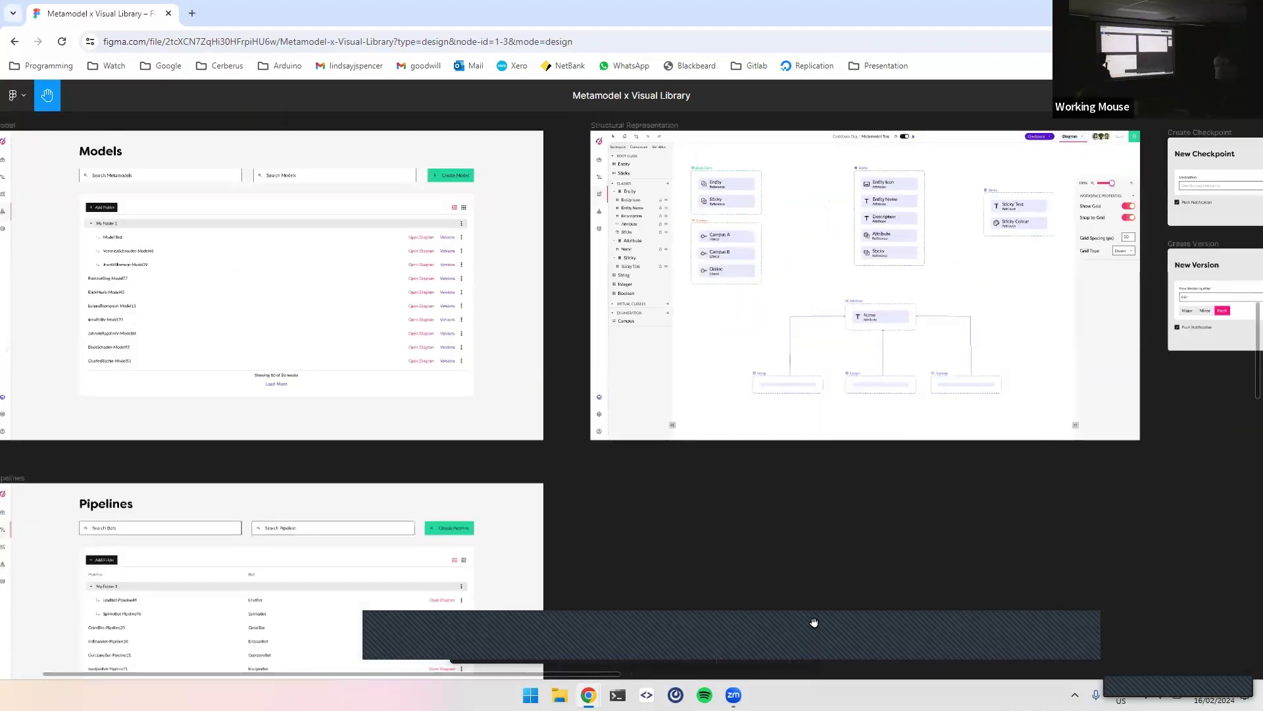
pyautogui.moveTo(803, 264); pyautogui.dragTo(798, 381)
pyautogui.scroll(5, 797, 381)
pyautogui.hscroll(5, 797, 381)
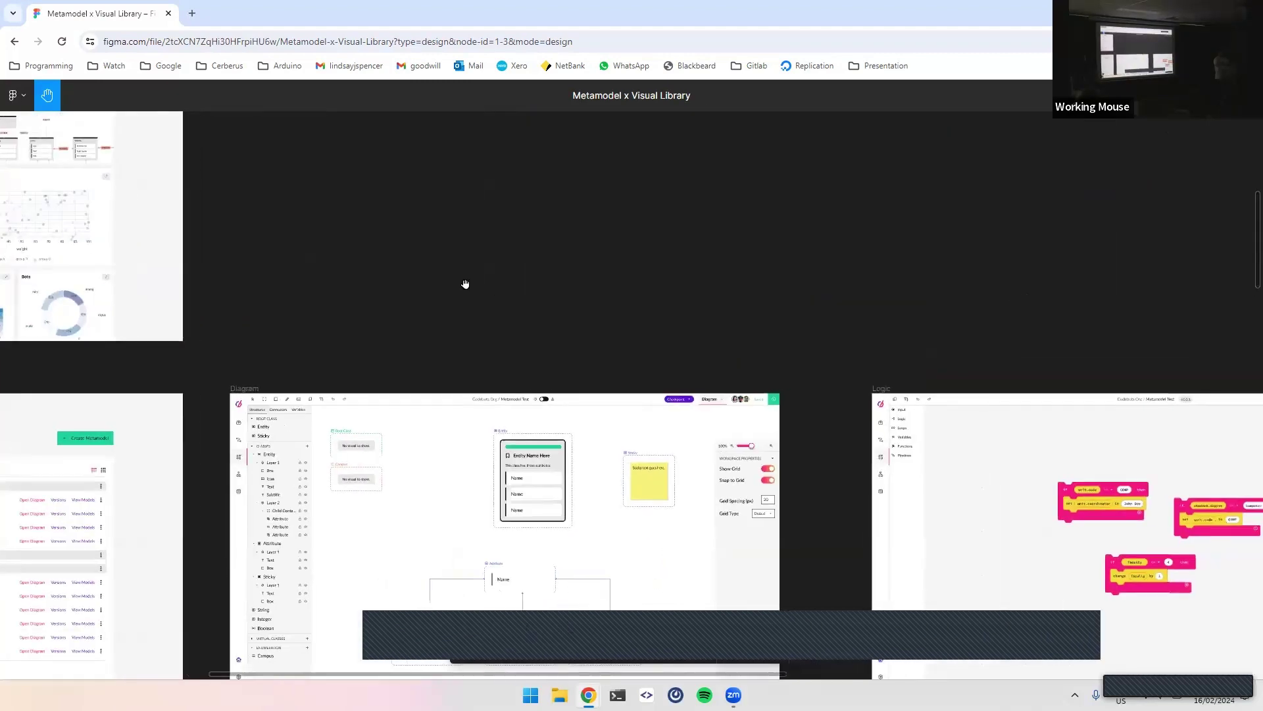
pyautogui.hscroll(-10, 833, 363)
pyautogui.scroll(1, 832, 364)
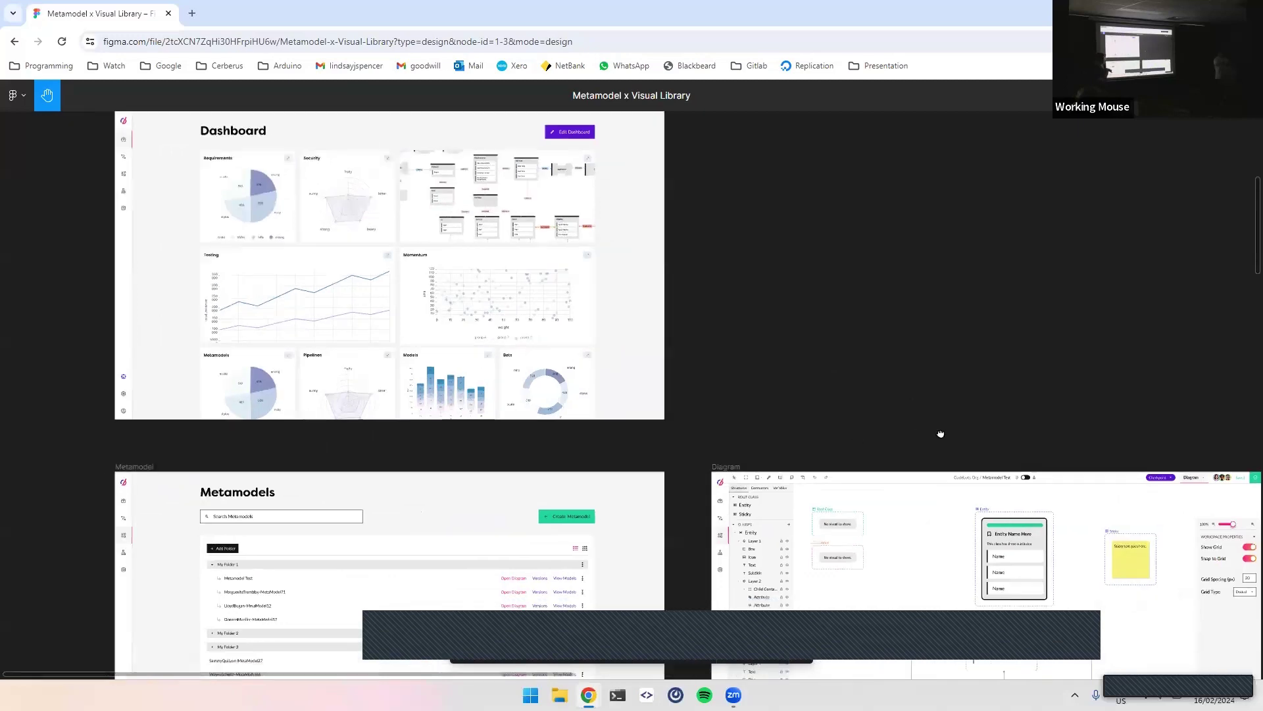
pyautogui.scroll(-5, 733, 530)
pyautogui.scroll(3, 779, 369)
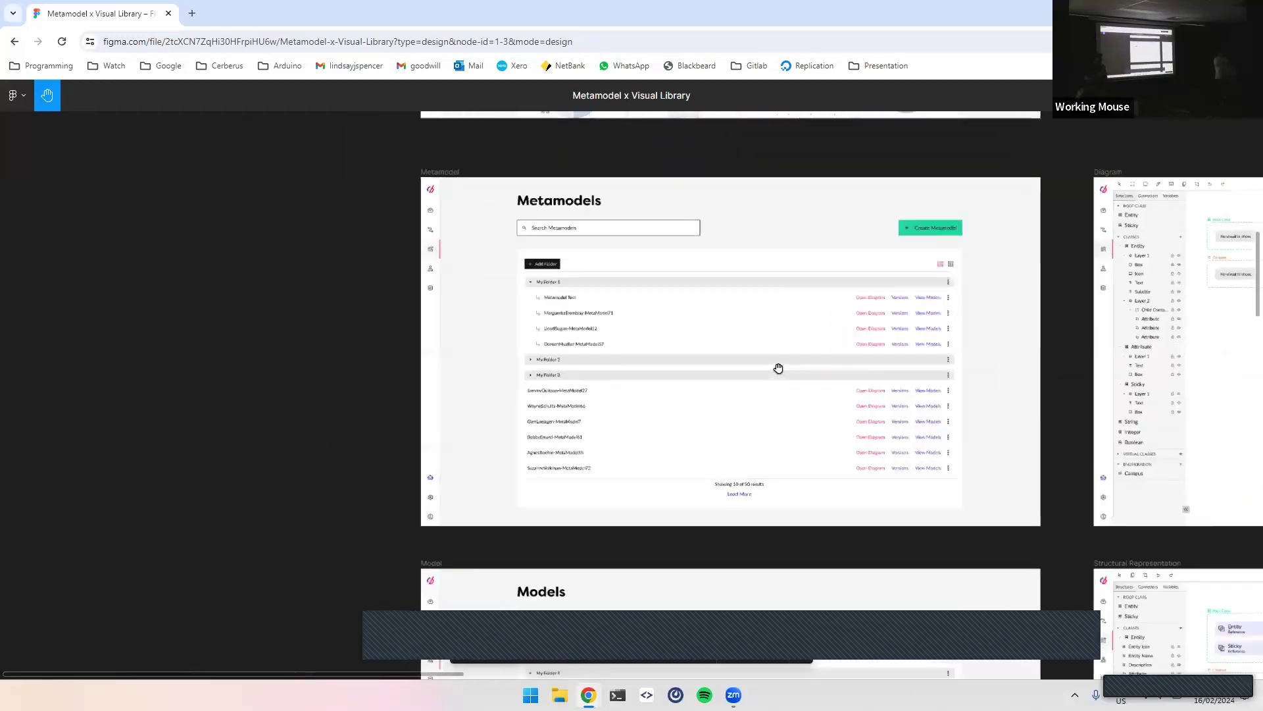
# Examine the Metamodels list design with its folders, search field and diagram, versions and models links for each metamodel
pyautogui.scroll(2, 784, 373)
pyautogui.scroll(2, 795, 378)
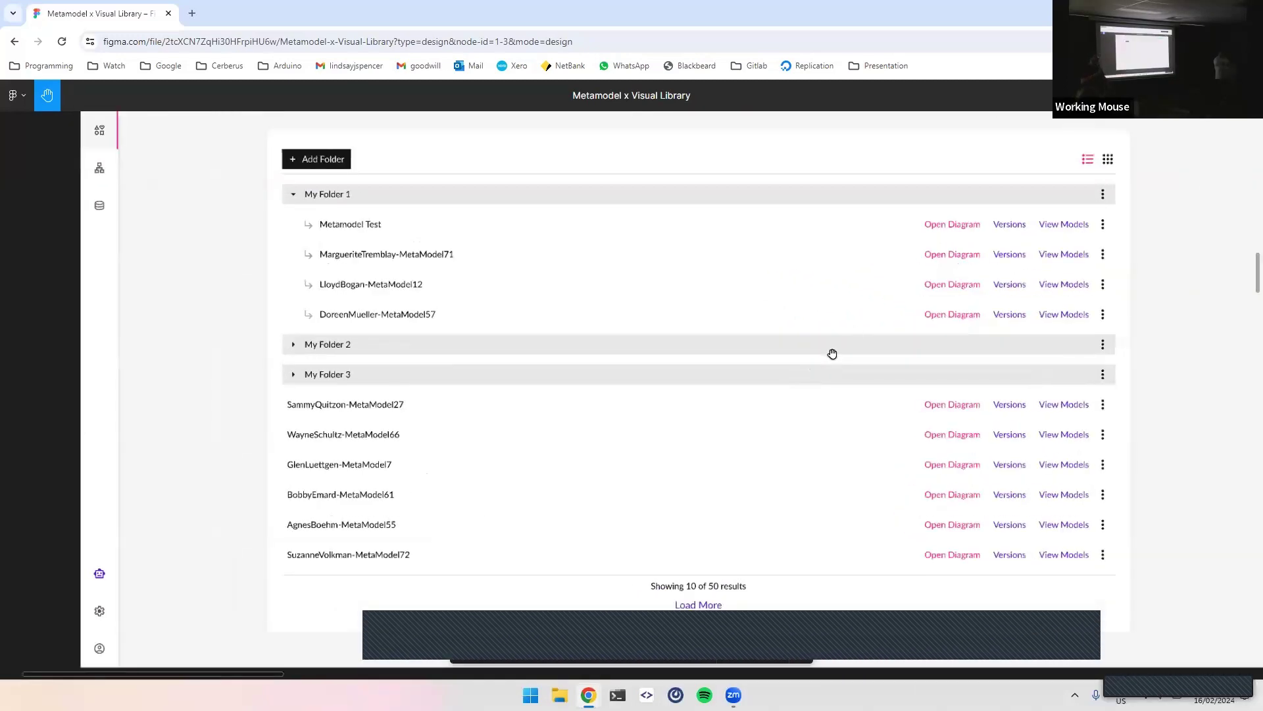
pyautogui.scroll(2, 790, 402)
pyautogui.hscroll(2, 791, 402)
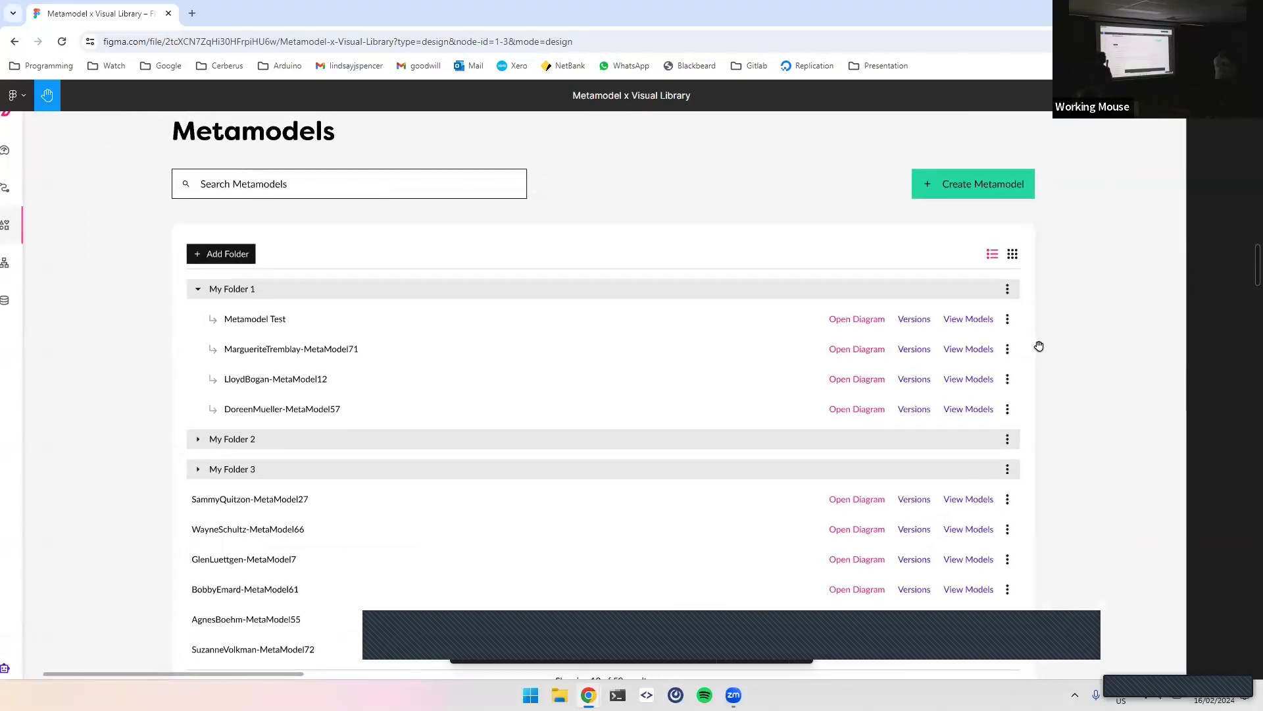
pyautogui.scroll(-4, 815, 395)
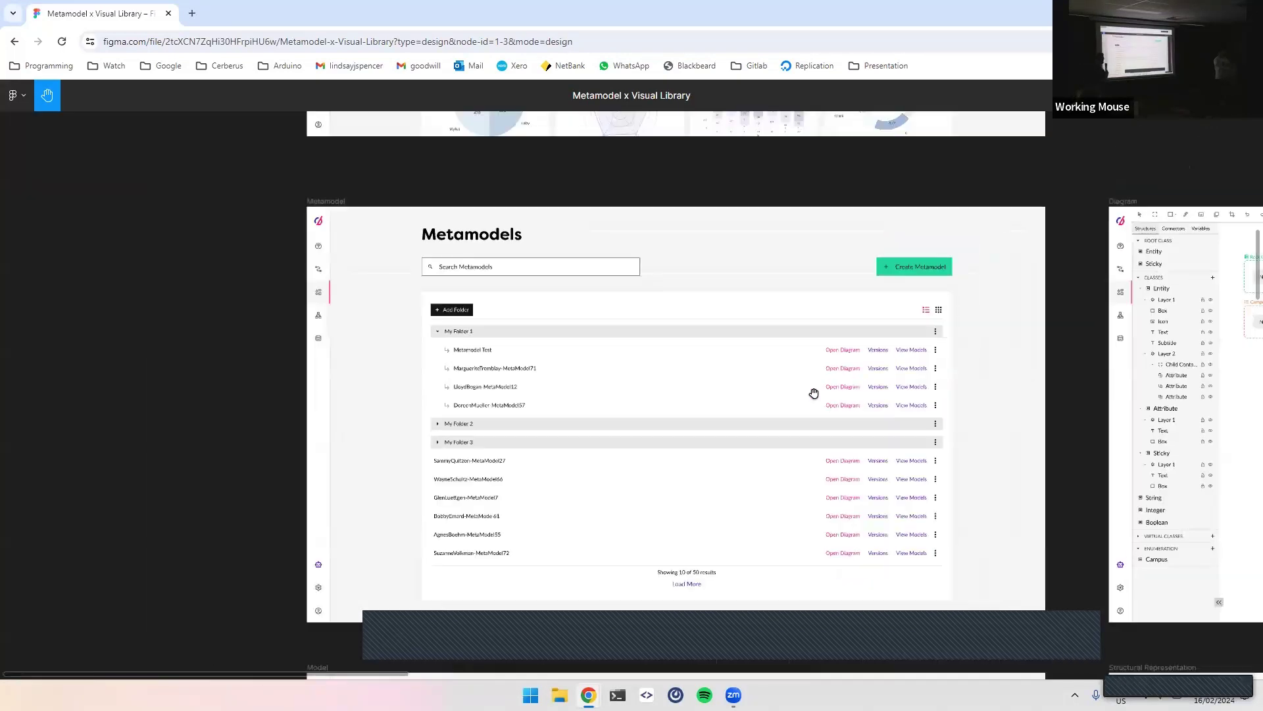
pyautogui.scroll(5, 810, 377)
pyautogui.scroll(-1, 810, 381)
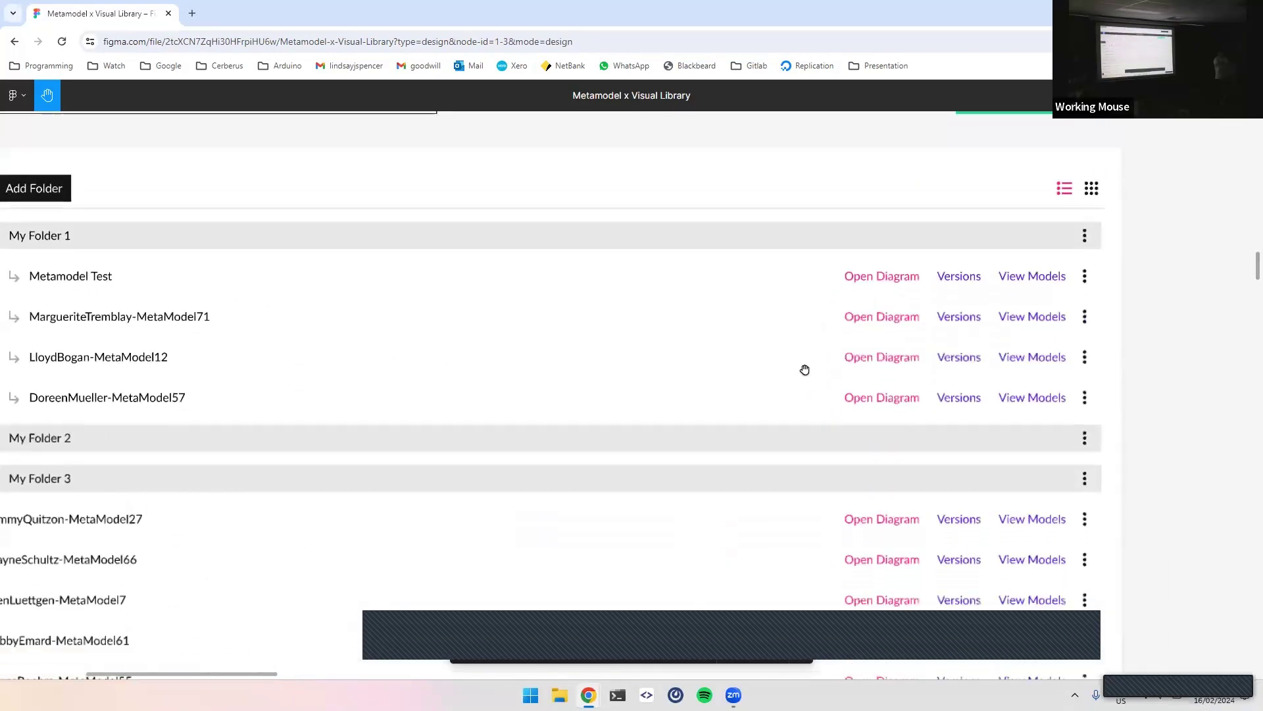
# Examine the Dashboard screen design with its Requirements, Security, Testing and Momentum charts and the diagram tile
pyautogui.scroll(5, 737, 329)
pyautogui.hscroll(1, 737, 329)
pyautogui.scroll(10, 666, 346)
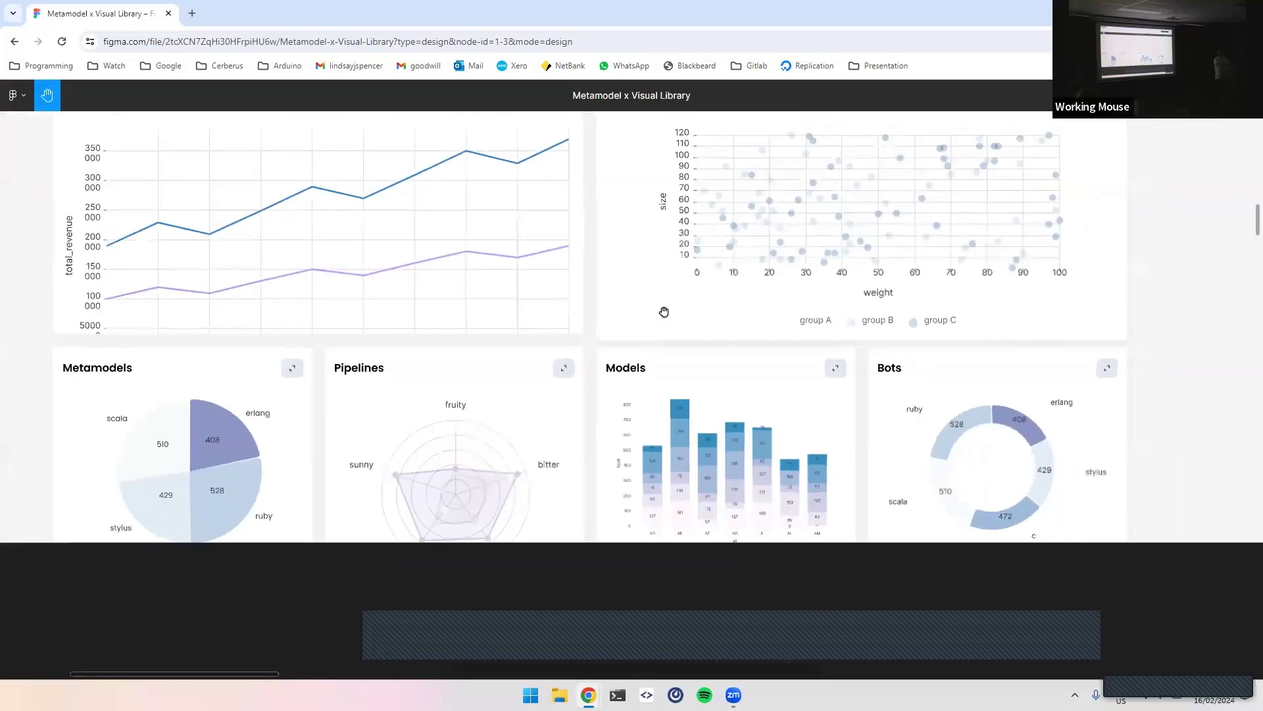
pyautogui.scroll(4, 668, 326)
pyautogui.scroll(-1, 669, 320)
pyautogui.scroll(-1, 669, 320)
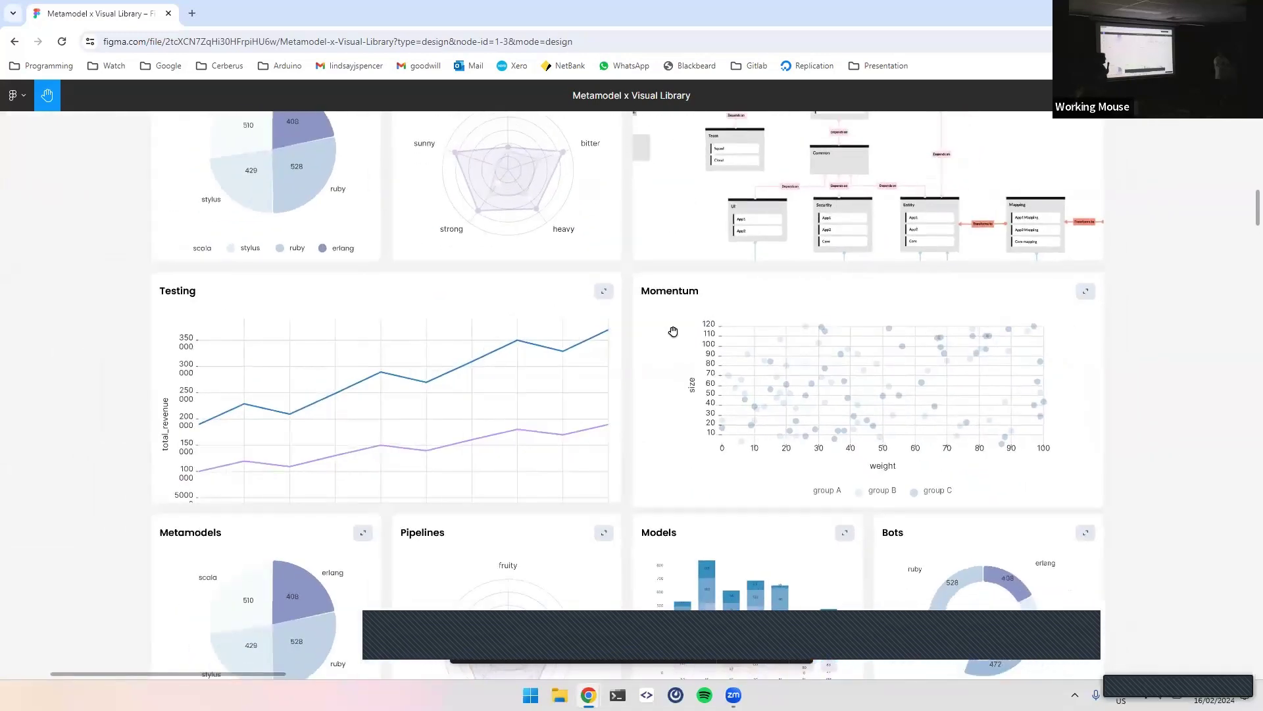
pyautogui.scroll(-3, 673, 331)
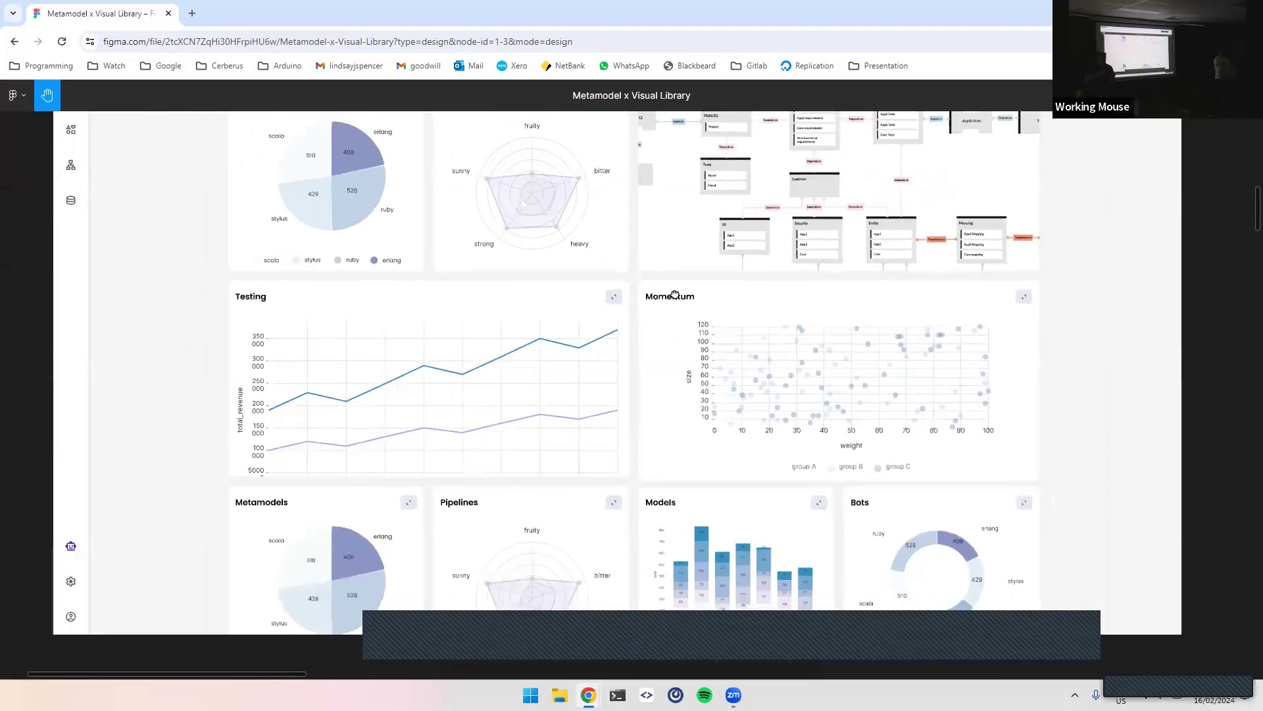
pyautogui.moveTo(668, 259); pyautogui.dragTo(693, 376)
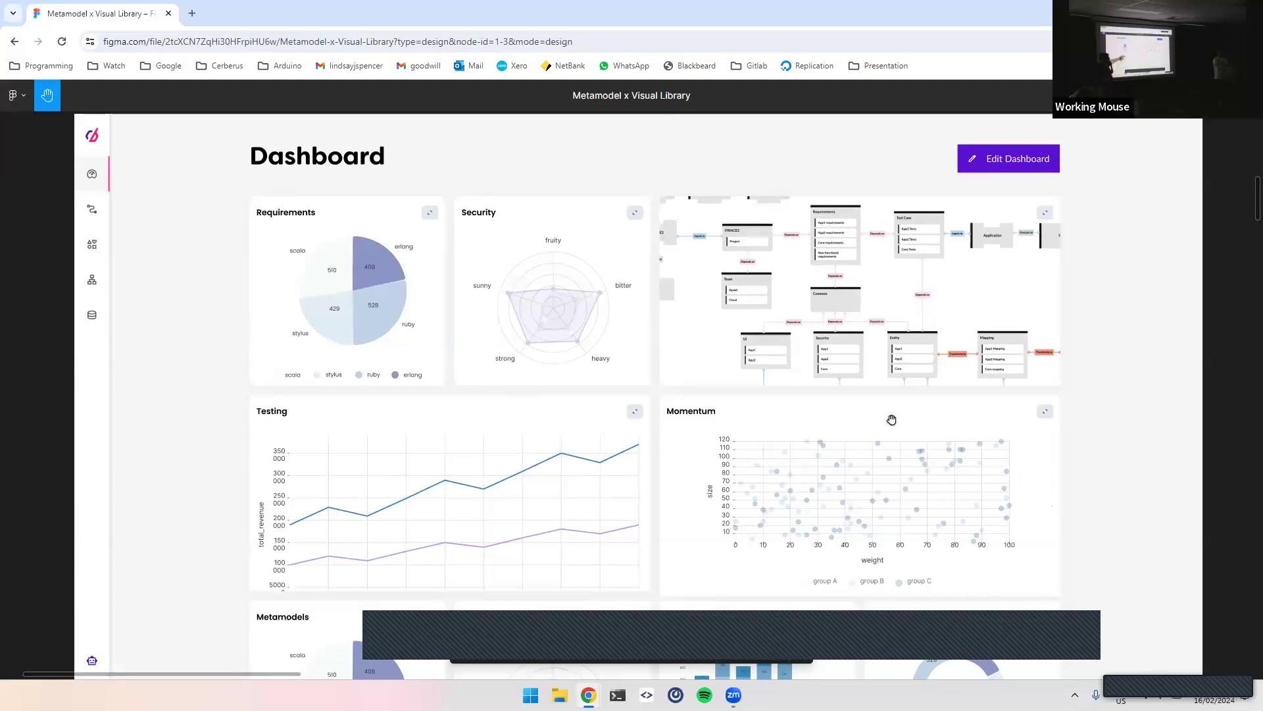
pyautogui.scroll(-5, 659, 447)
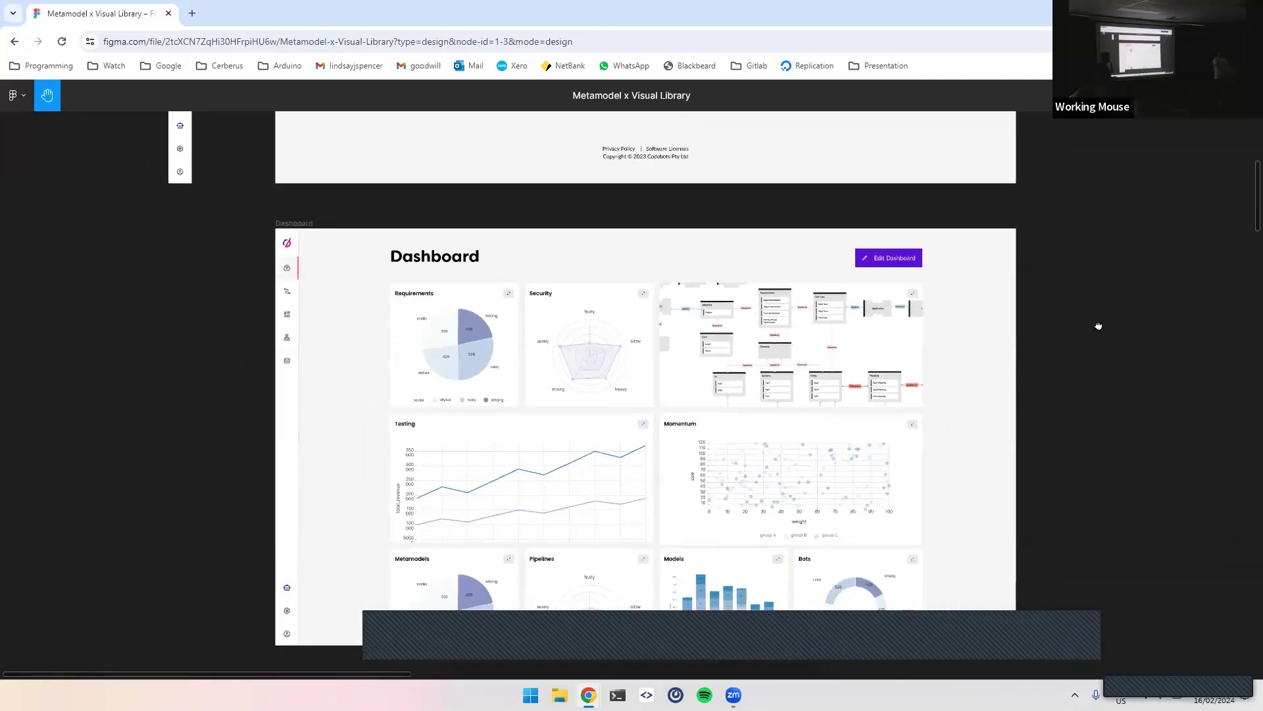
pyautogui.scroll(-1, 1096, 326)
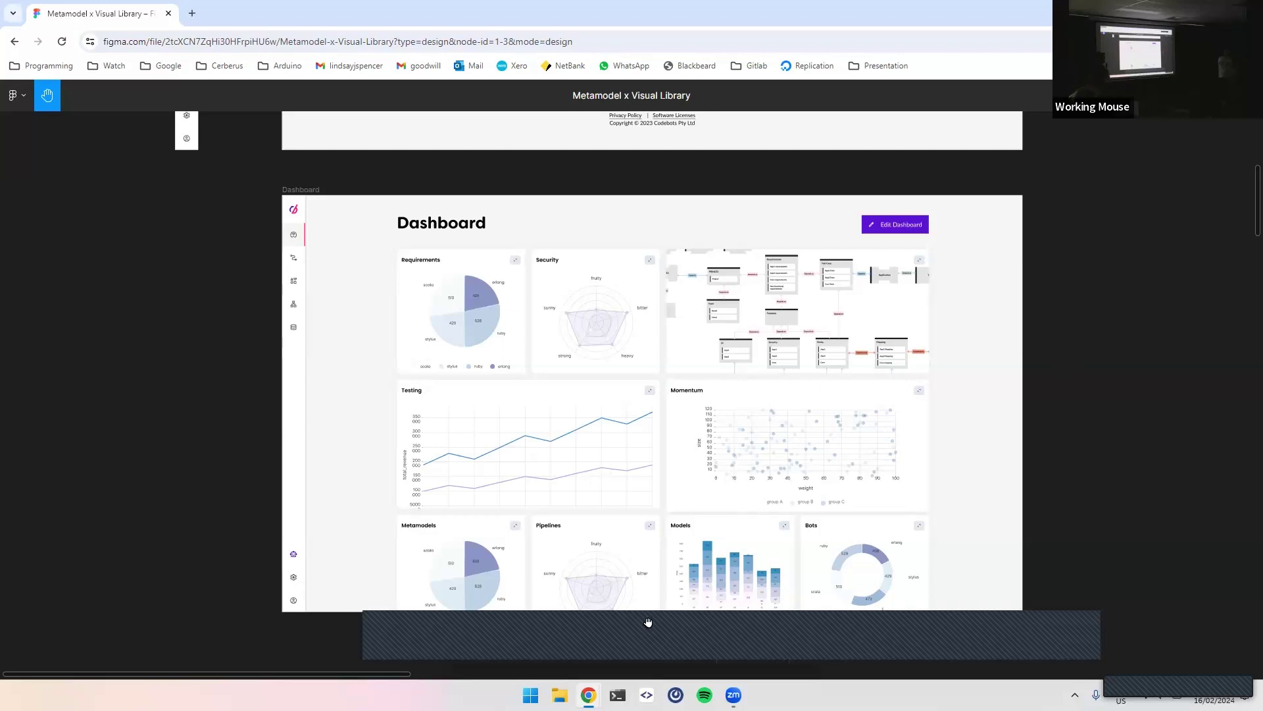
# Switch to the full-screen Mentimeter presentation and advance to the "What are you most excited about?" poll slide
pyautogui.moveTo(600, 688)
pyautogui.click(678, 579)
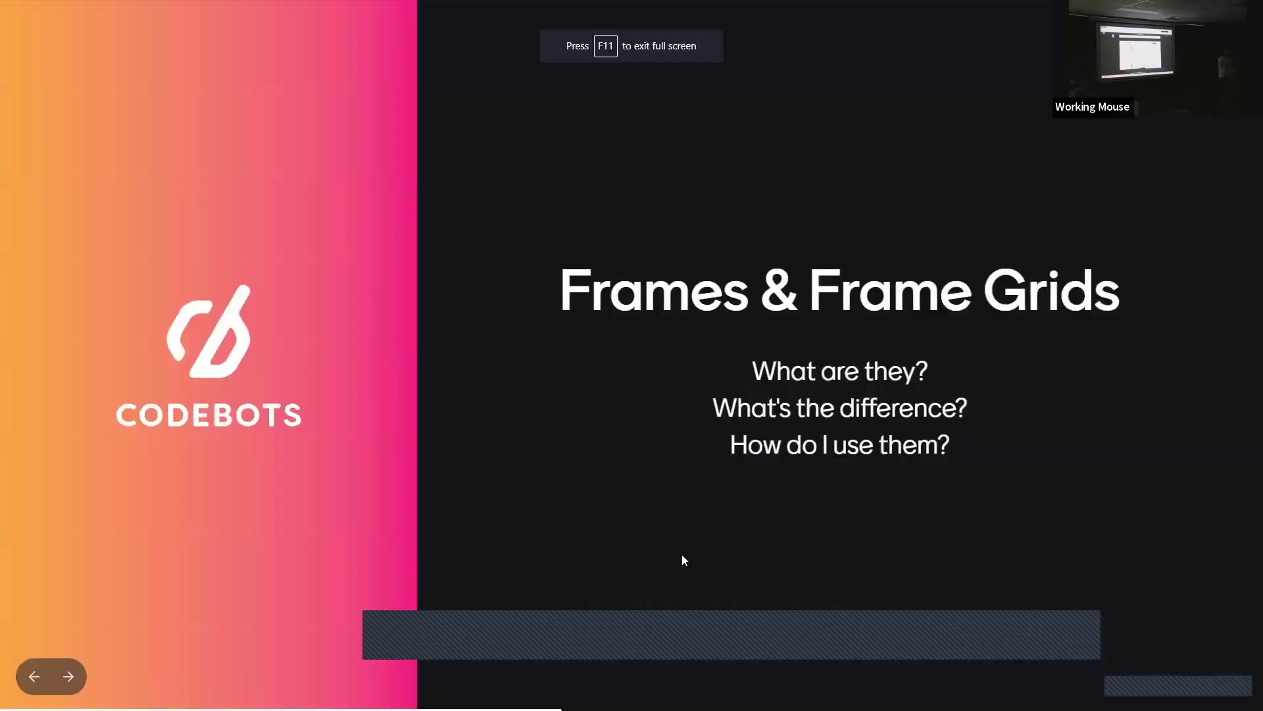
pyautogui.click(69, 682)
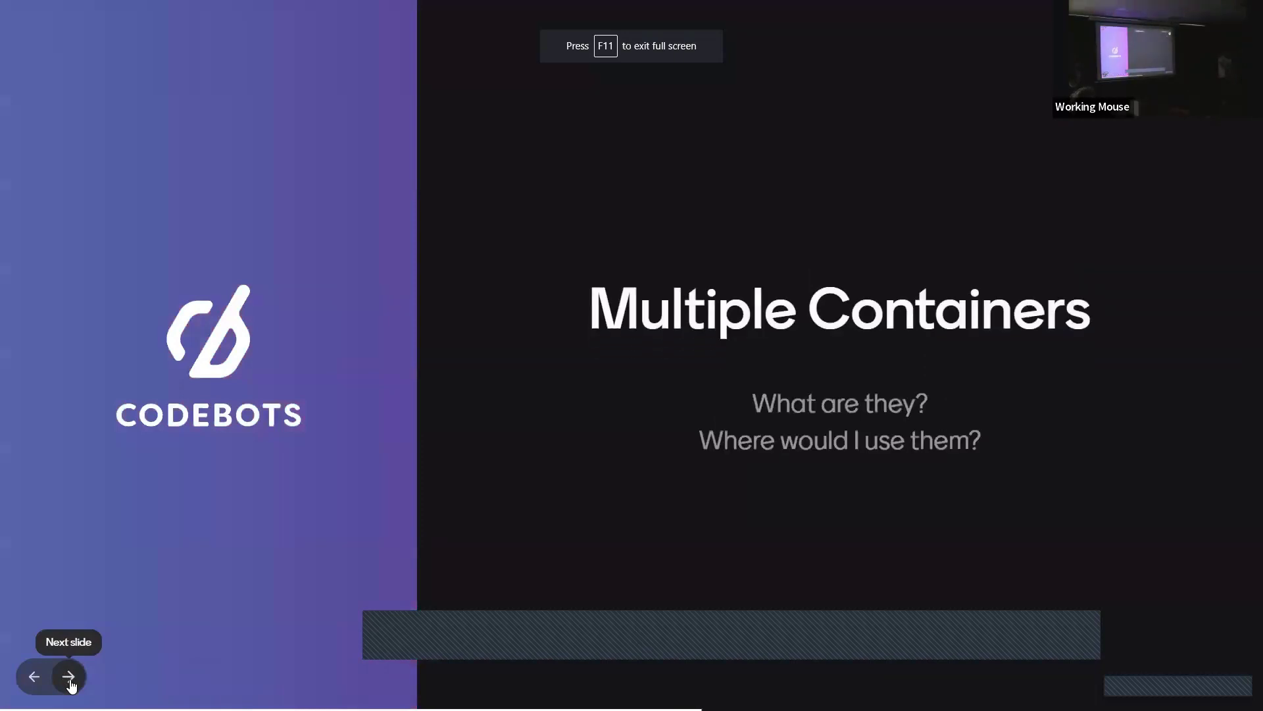
pyautogui.click(70, 684)
pyautogui.click(70, 683)
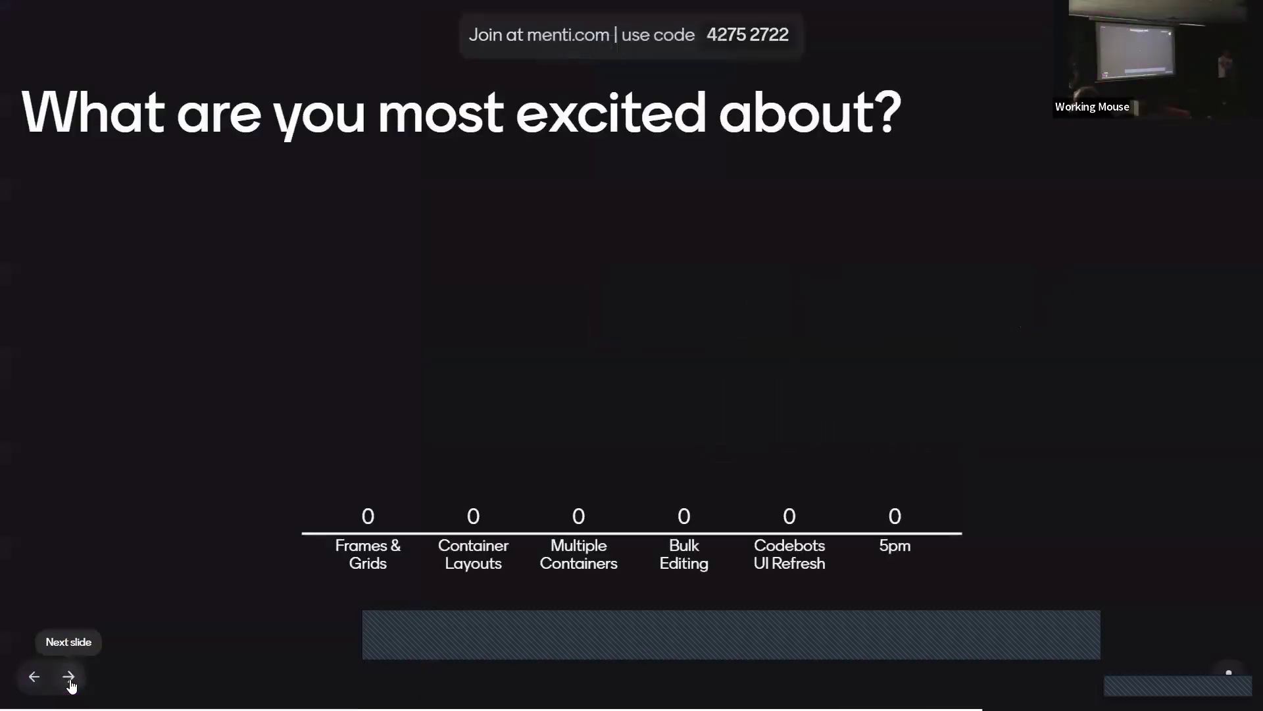